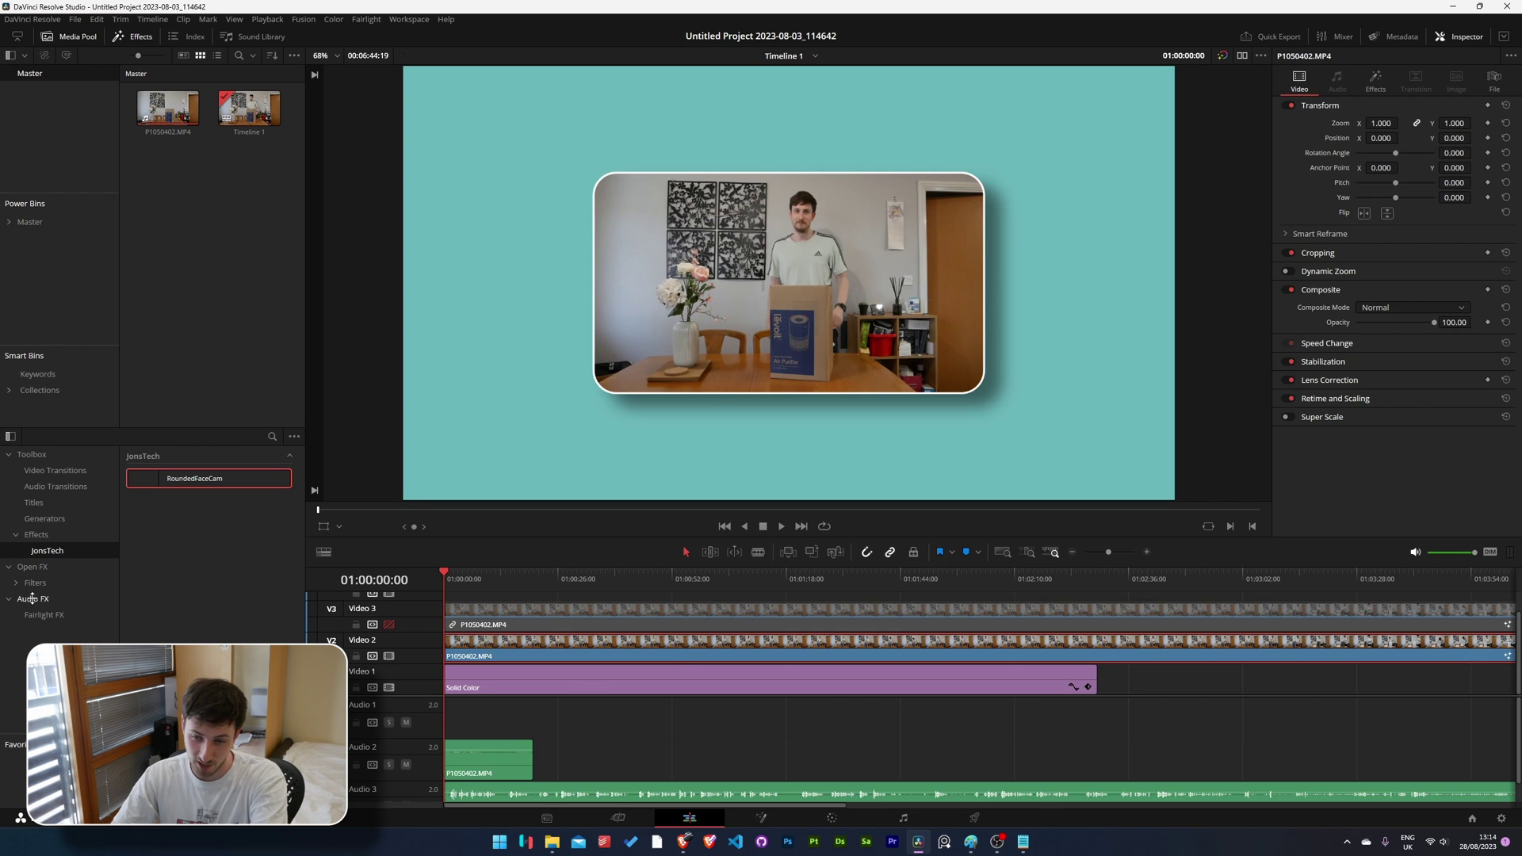
Apply the RoundedFaceCam effect to a clip, then remove it again.
left_click_drag(195, 474, 789, 277)
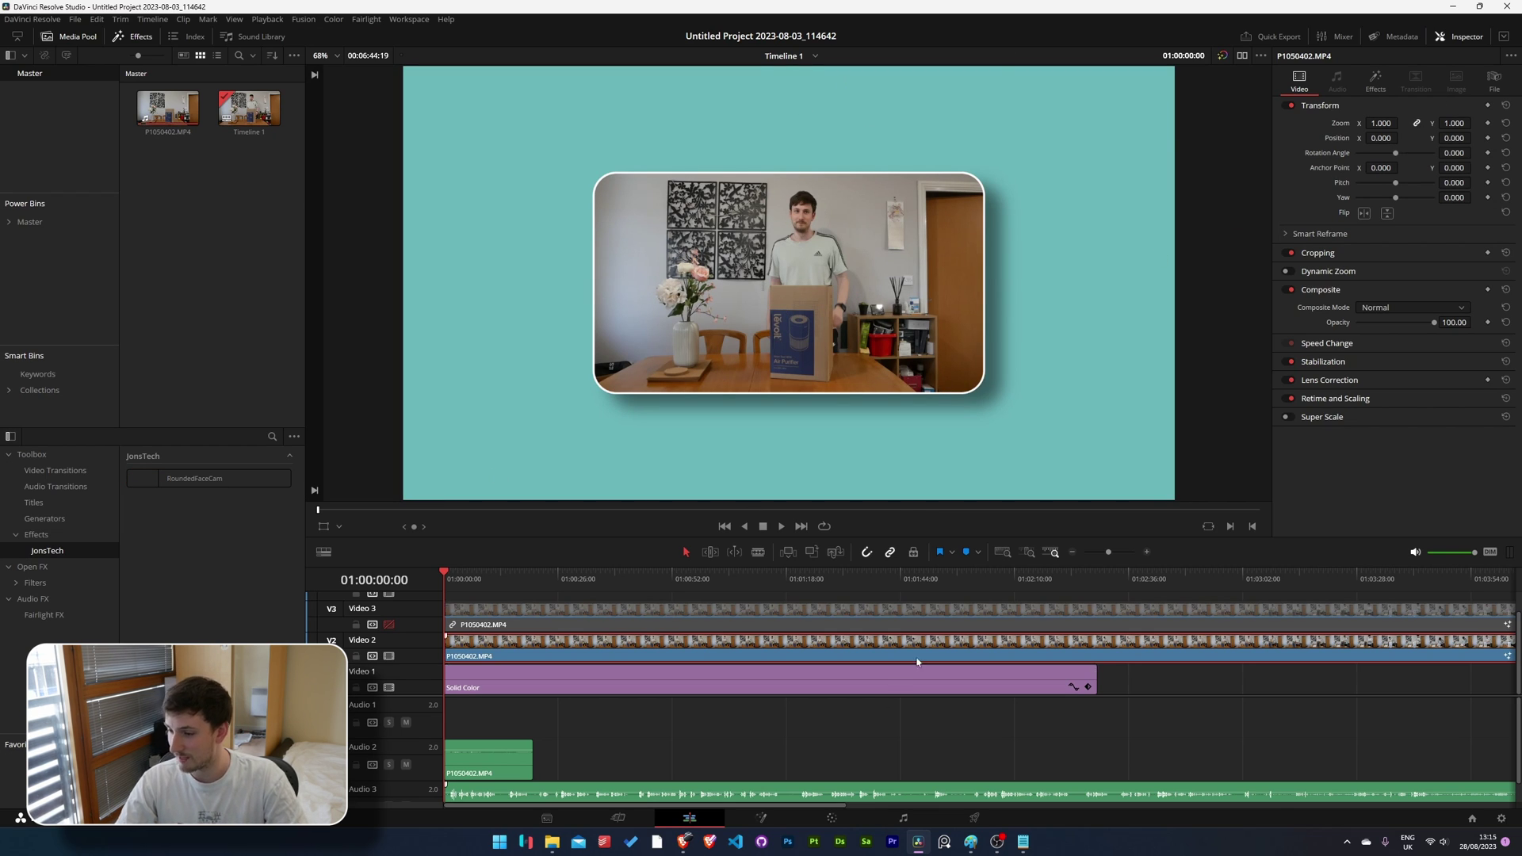
left_click(1375, 79)
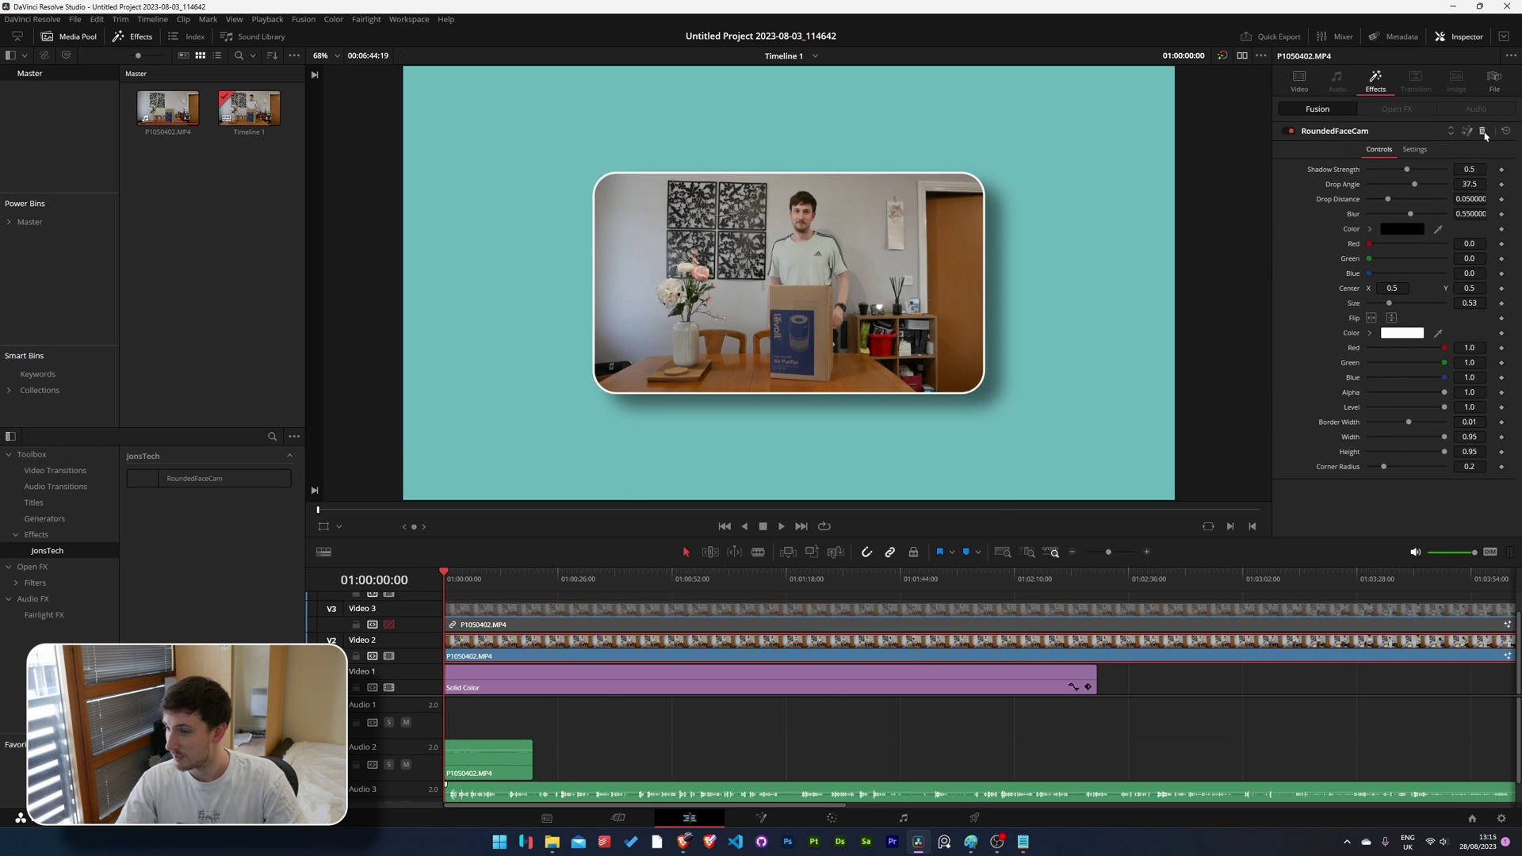
left_click(1485, 132)
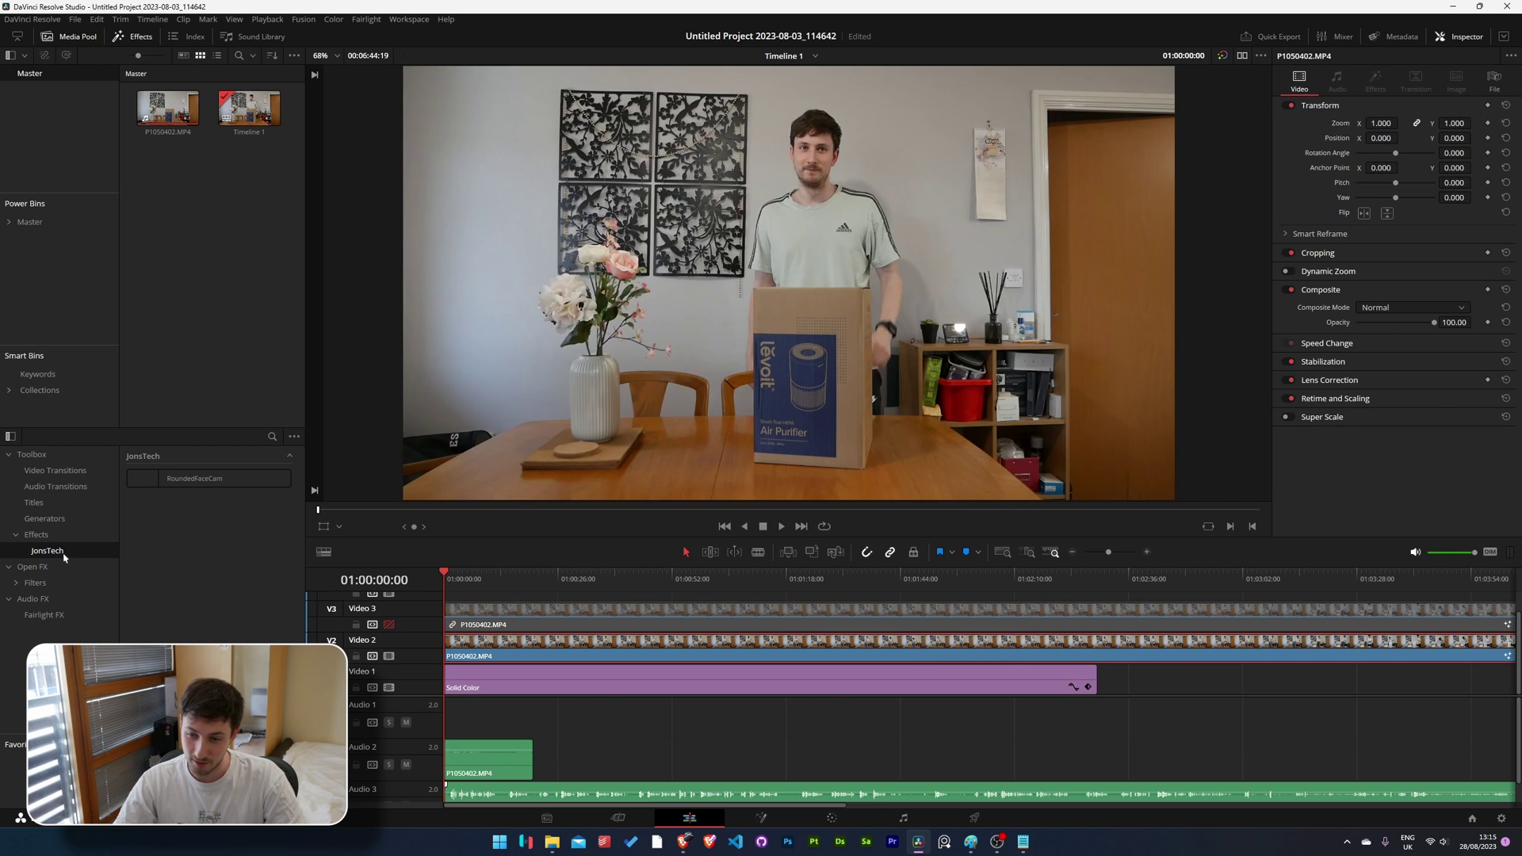
Apply RoundedFaceCam to the Video 2 clip and lower its shadow strength slightly.
mouse_move(200, 483)
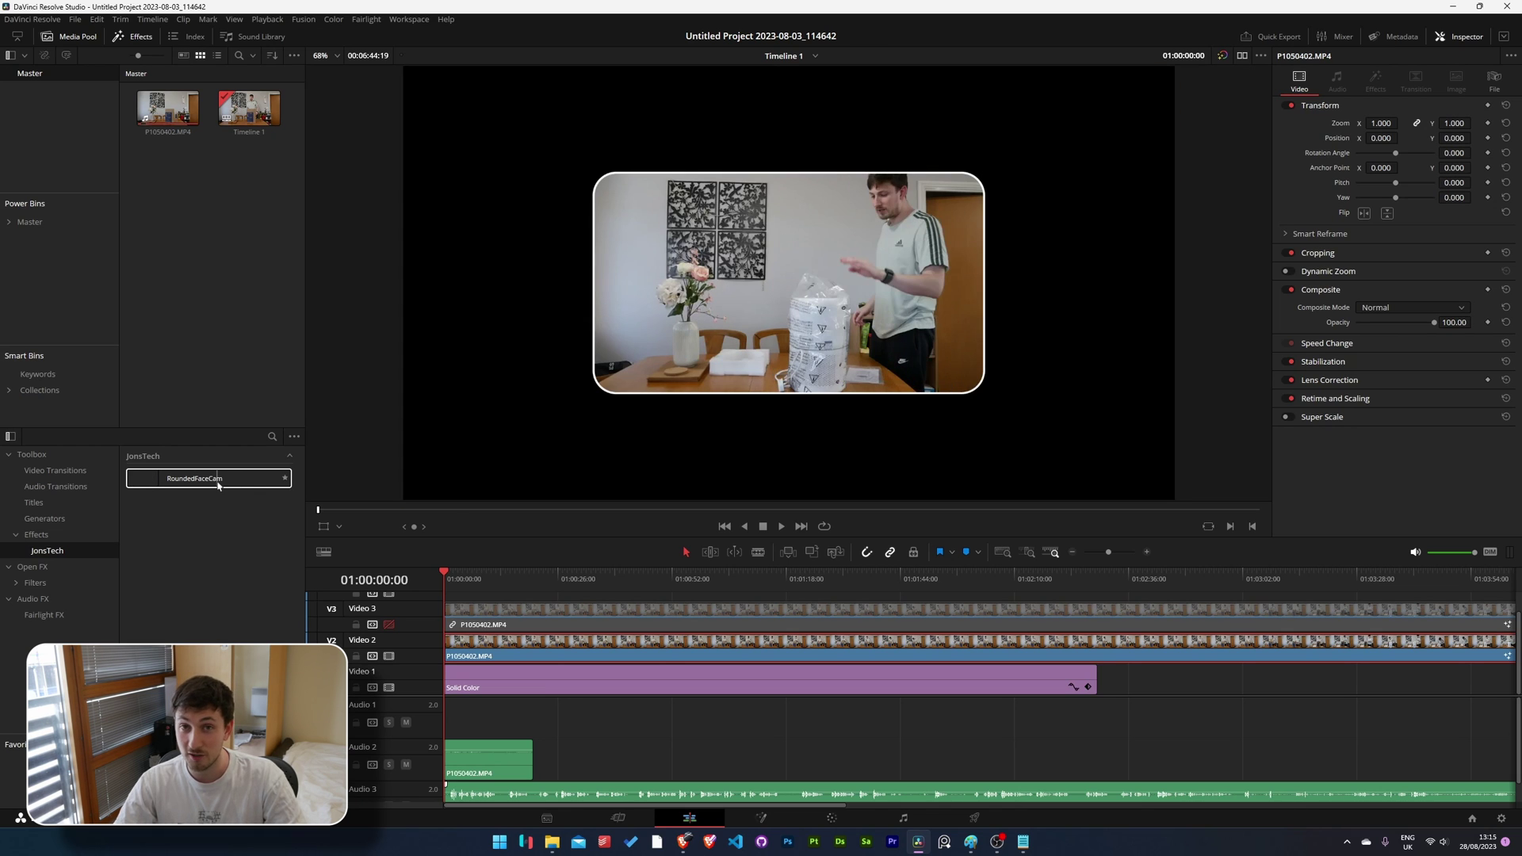
left_click_drag(208, 479, 631, 646)
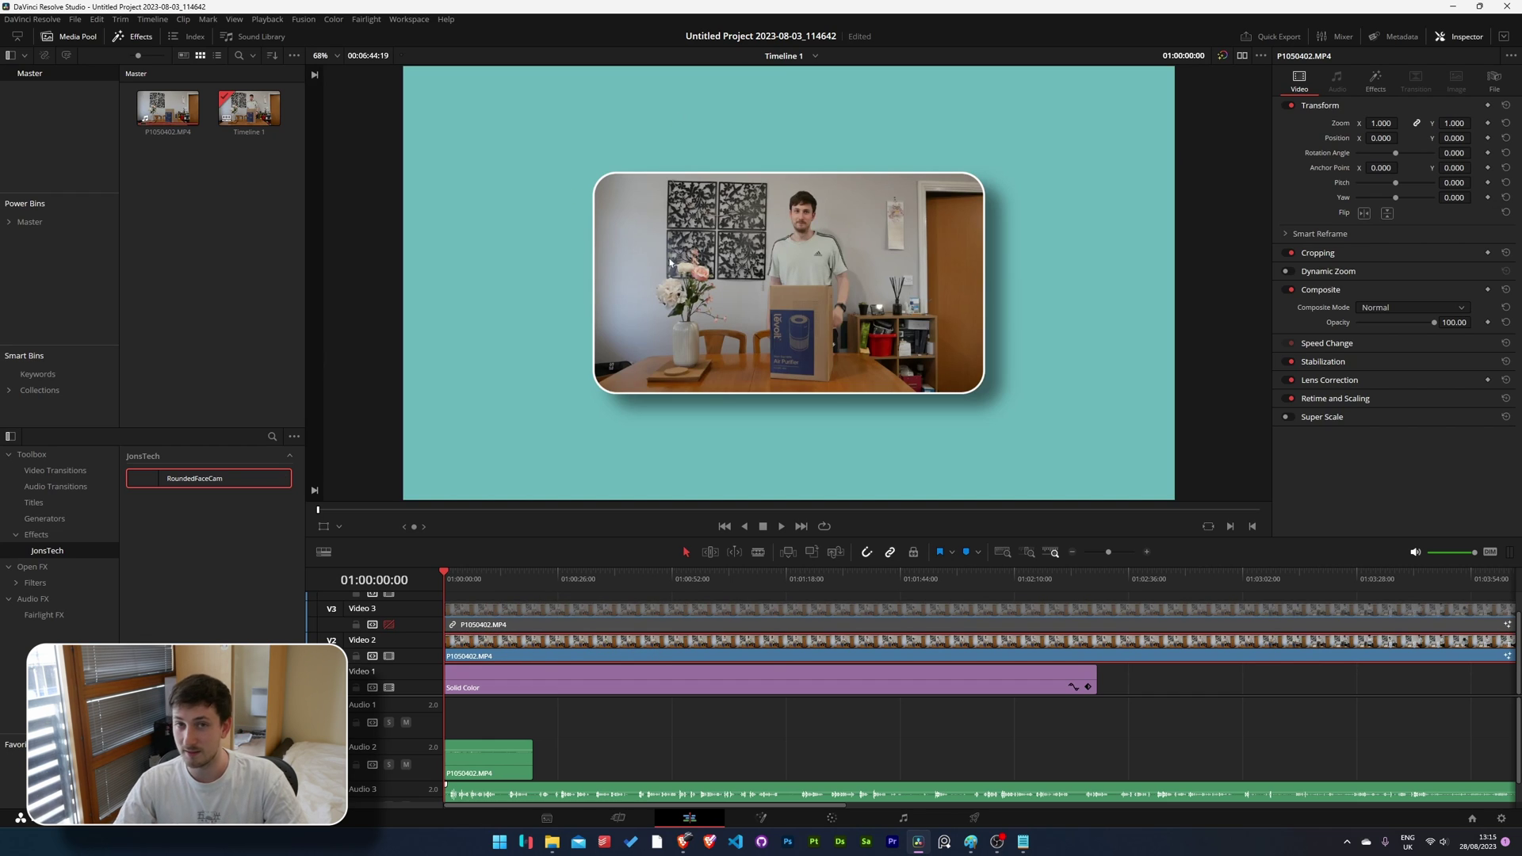
left_click(1375, 79)
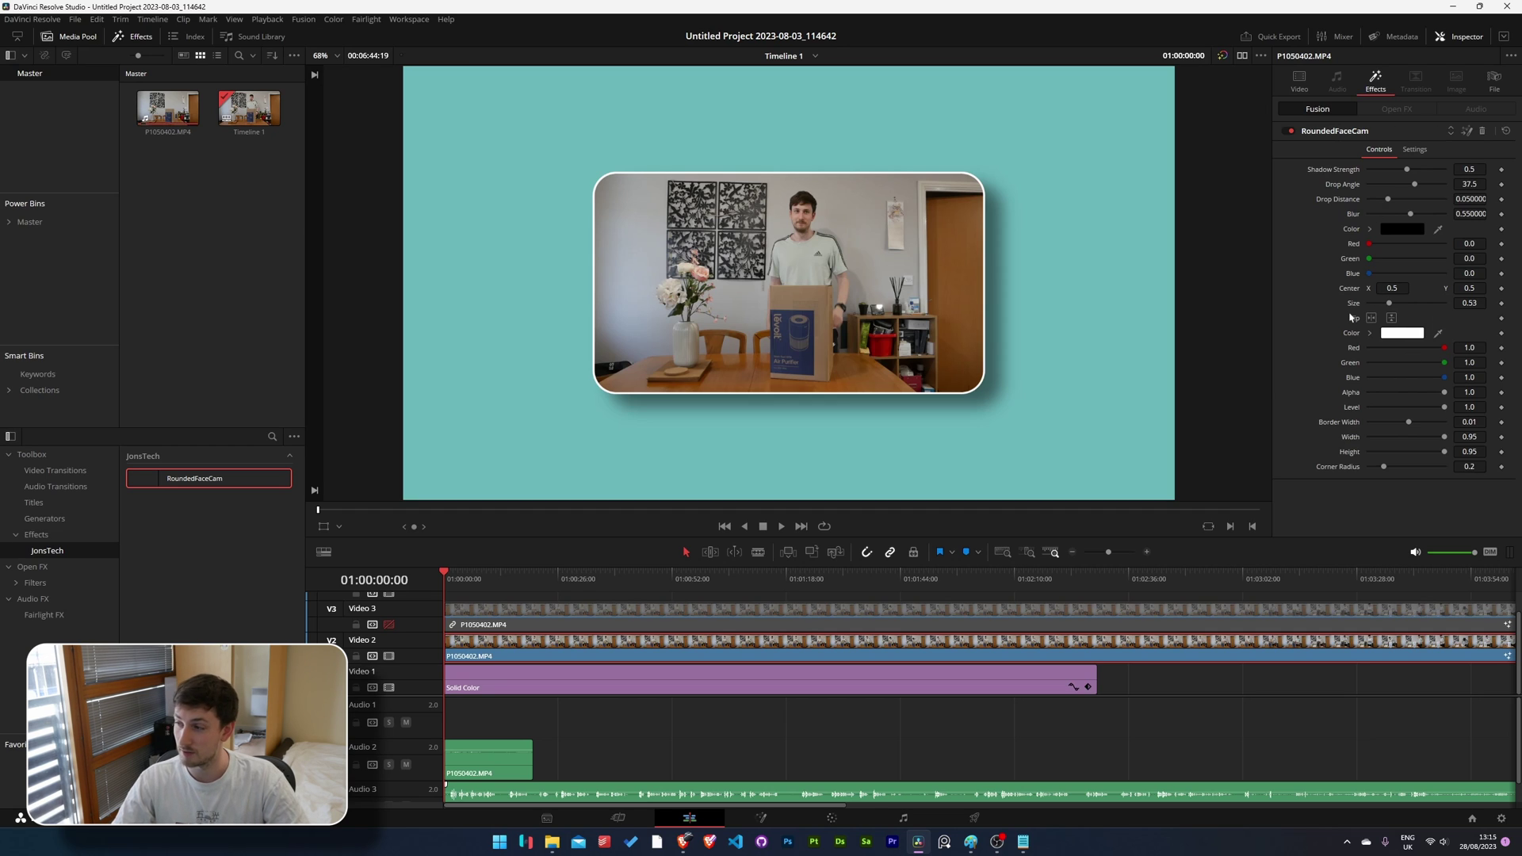
left_click_drag(1407, 169, 1404, 171)
Shrink the face-cam frame's width and height and set the border colour to cyan.
left_click_drag(1444, 437, 1399, 465)
left_click(1412, 333)
left_click(812, 369)
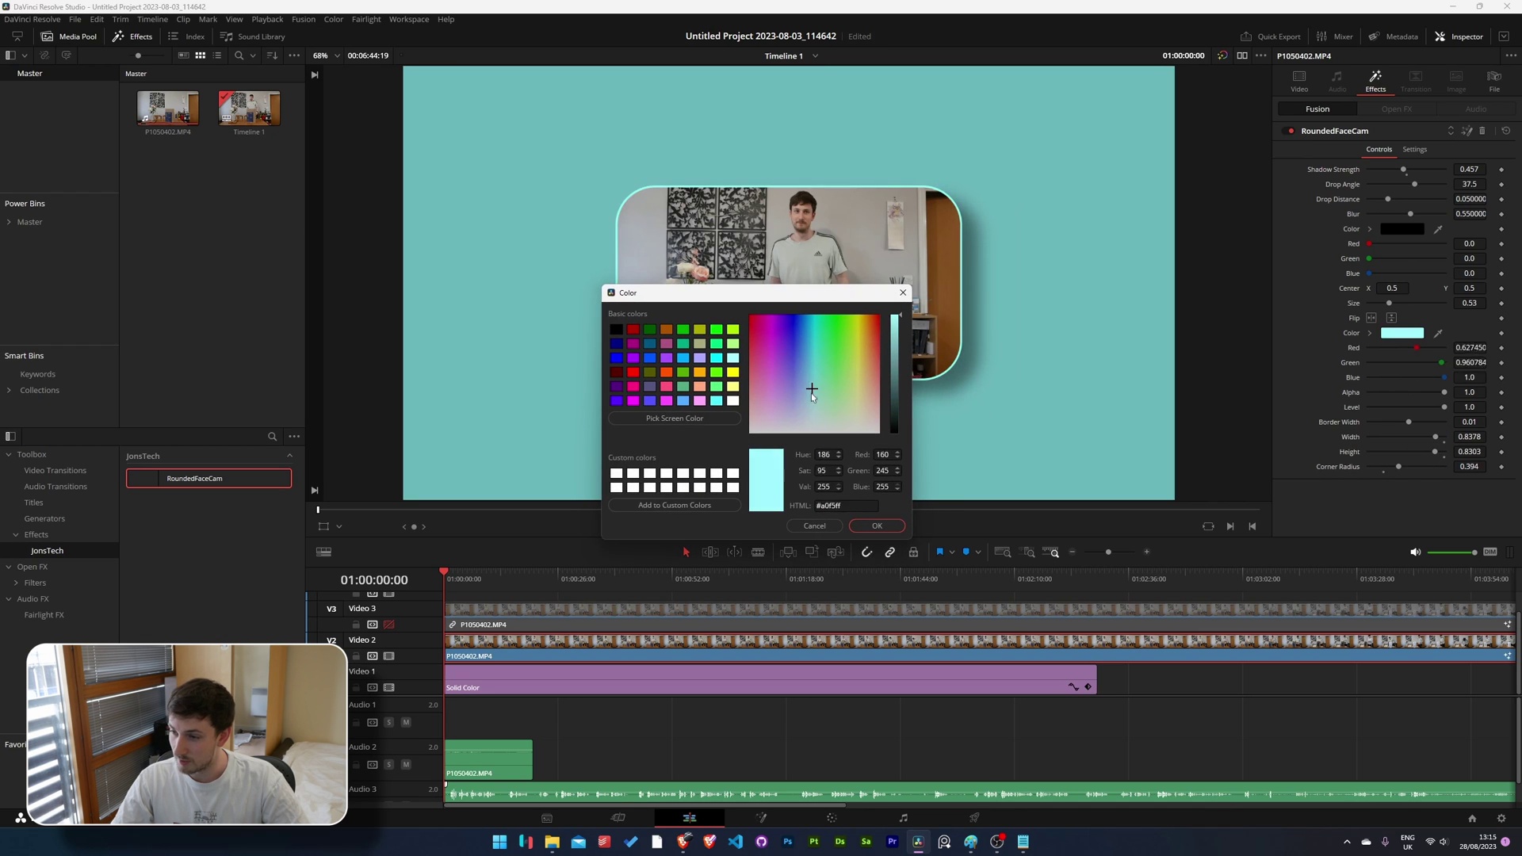
left_click(877, 527)
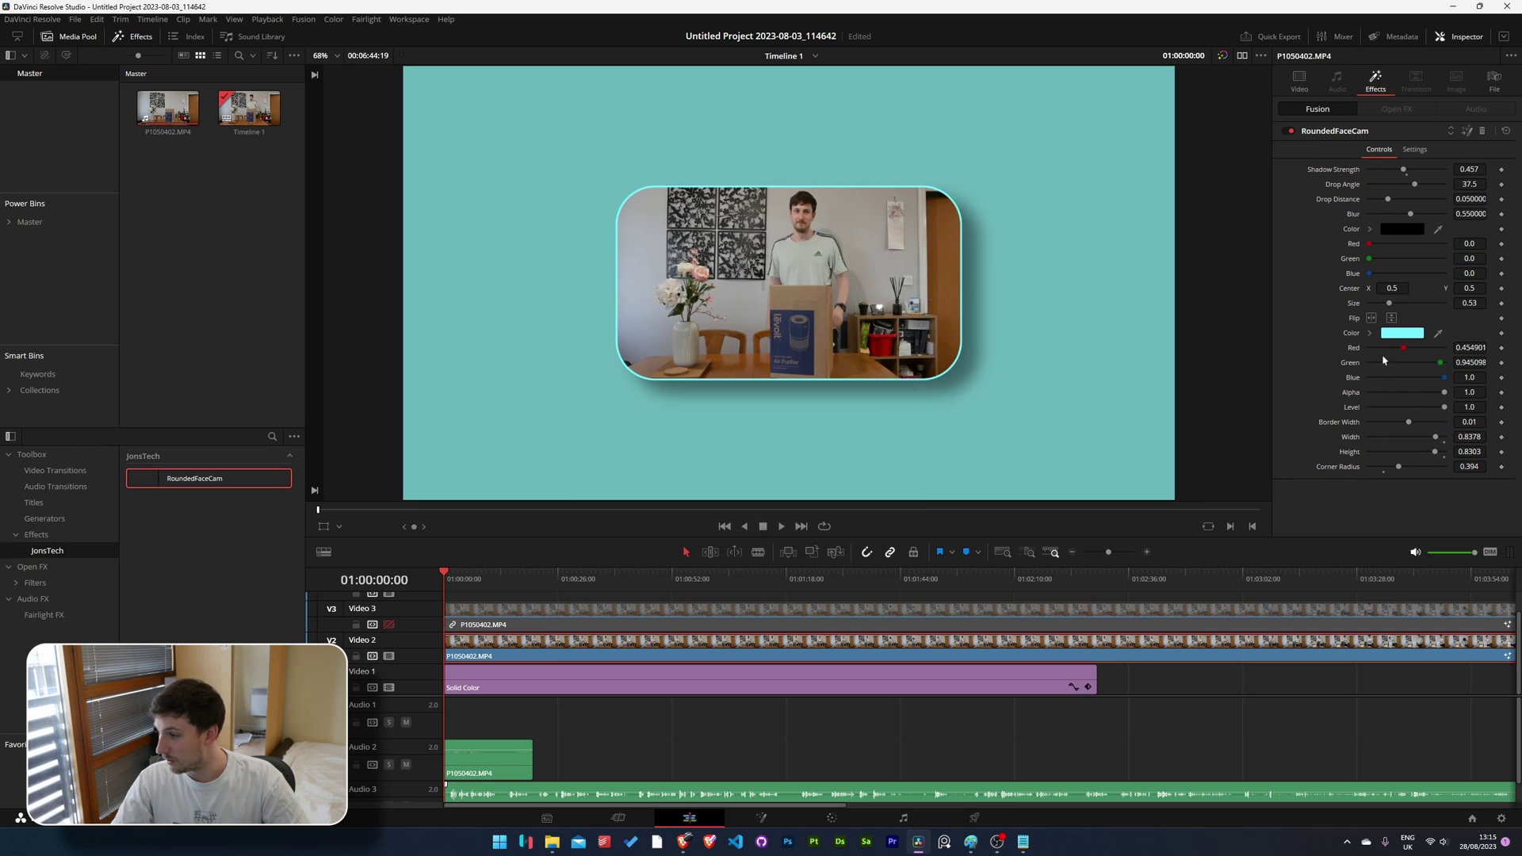
Set a thin 0.016 border width and gentler 0.331 corner radius.
left_click_drag(1389, 304, 1388, 309)
key("ctrl+z")
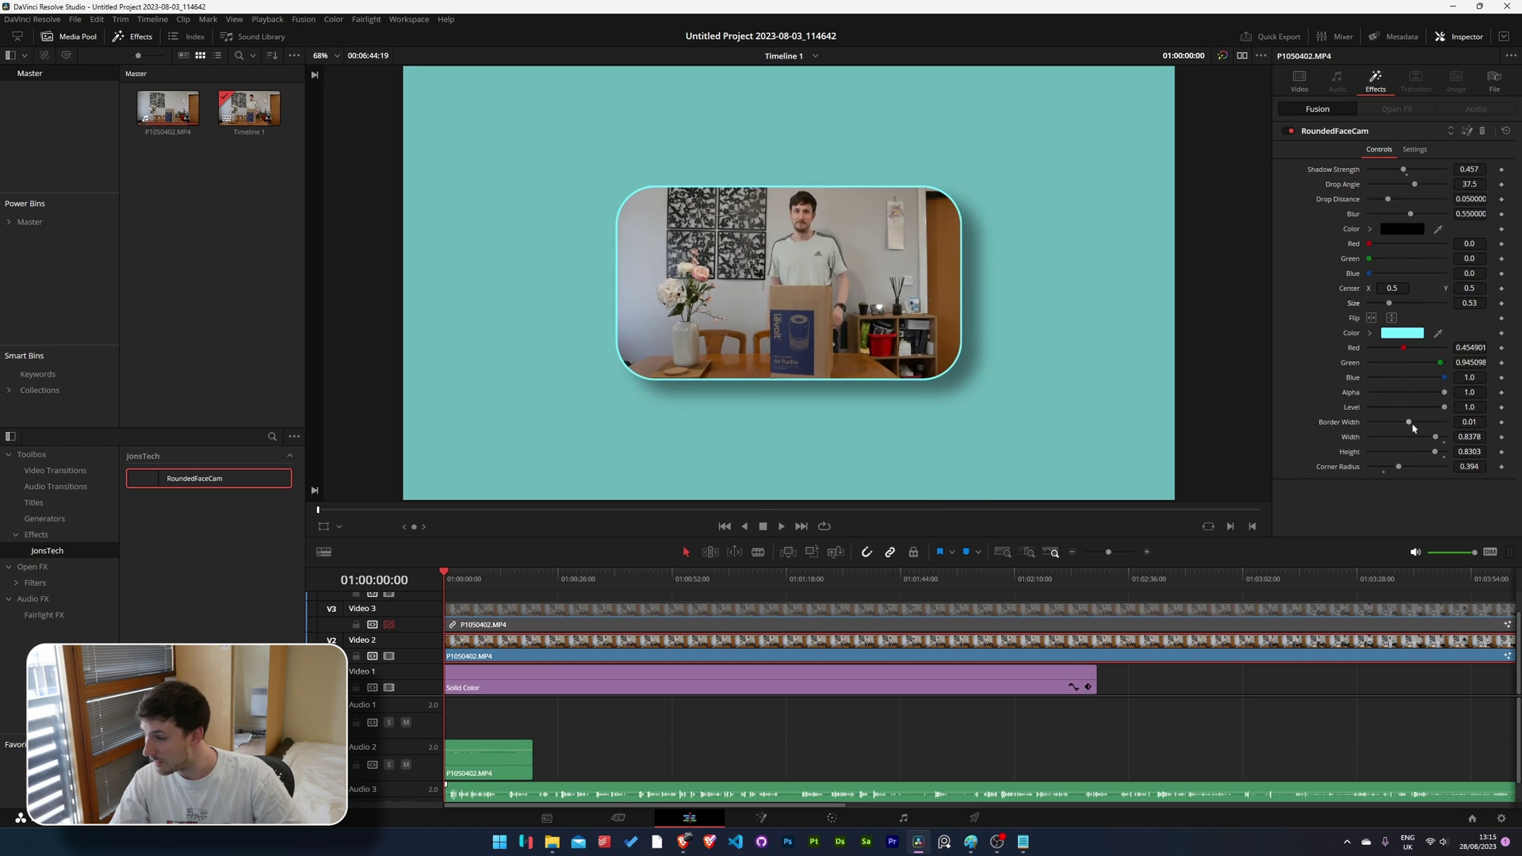
left_click_drag(1409, 422, 1409, 423)
left_click_drag(1398, 467, 1395, 468)
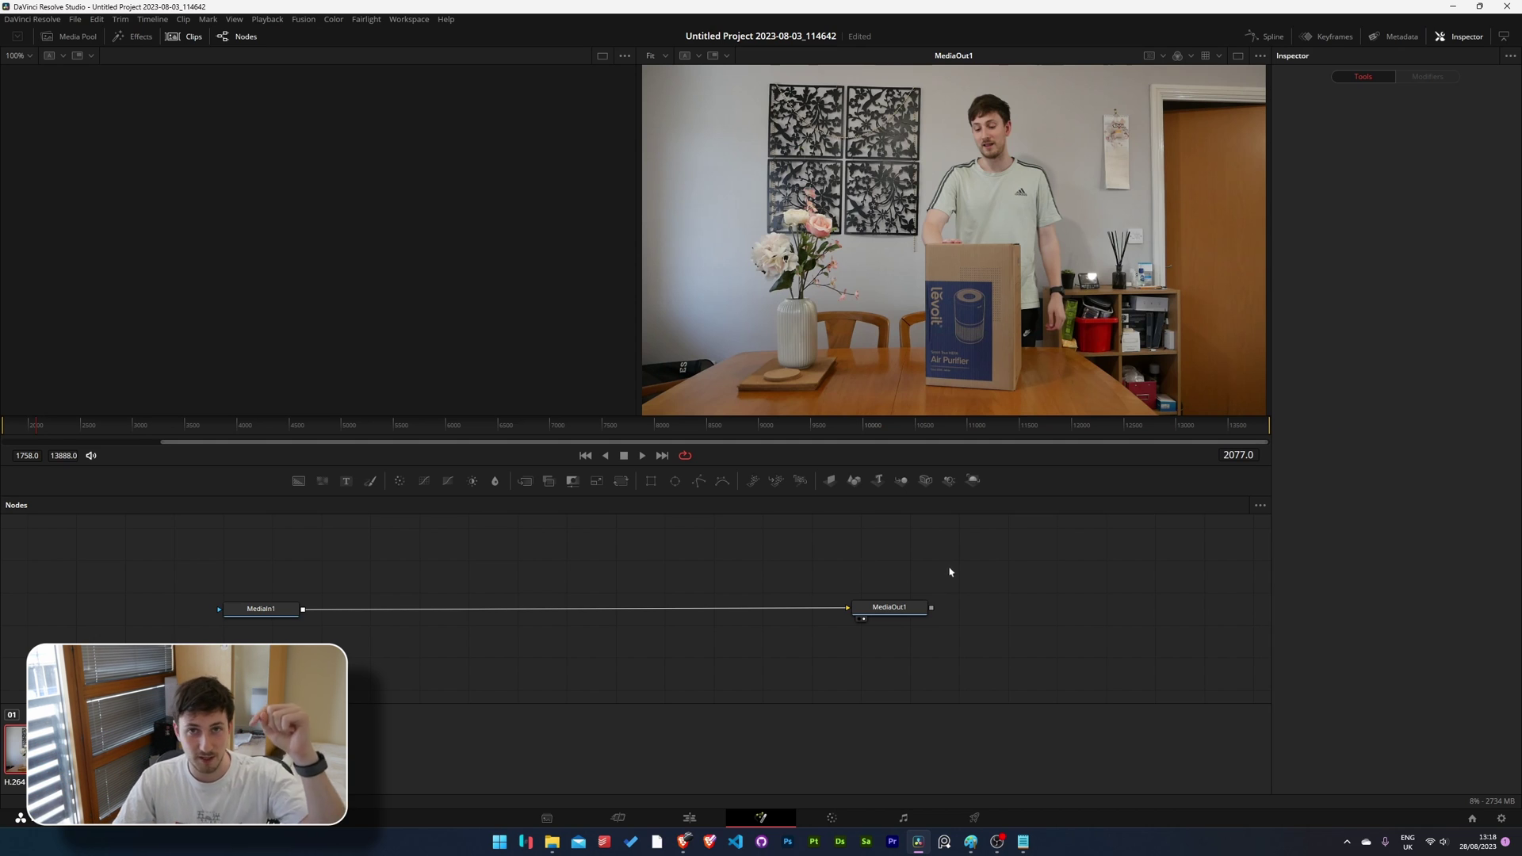
Select all the macro text in the RoundedFaceCam.setting file in Notepad.
left_click(1022, 842)
left_click(652, 383)
key("ctrl+a")
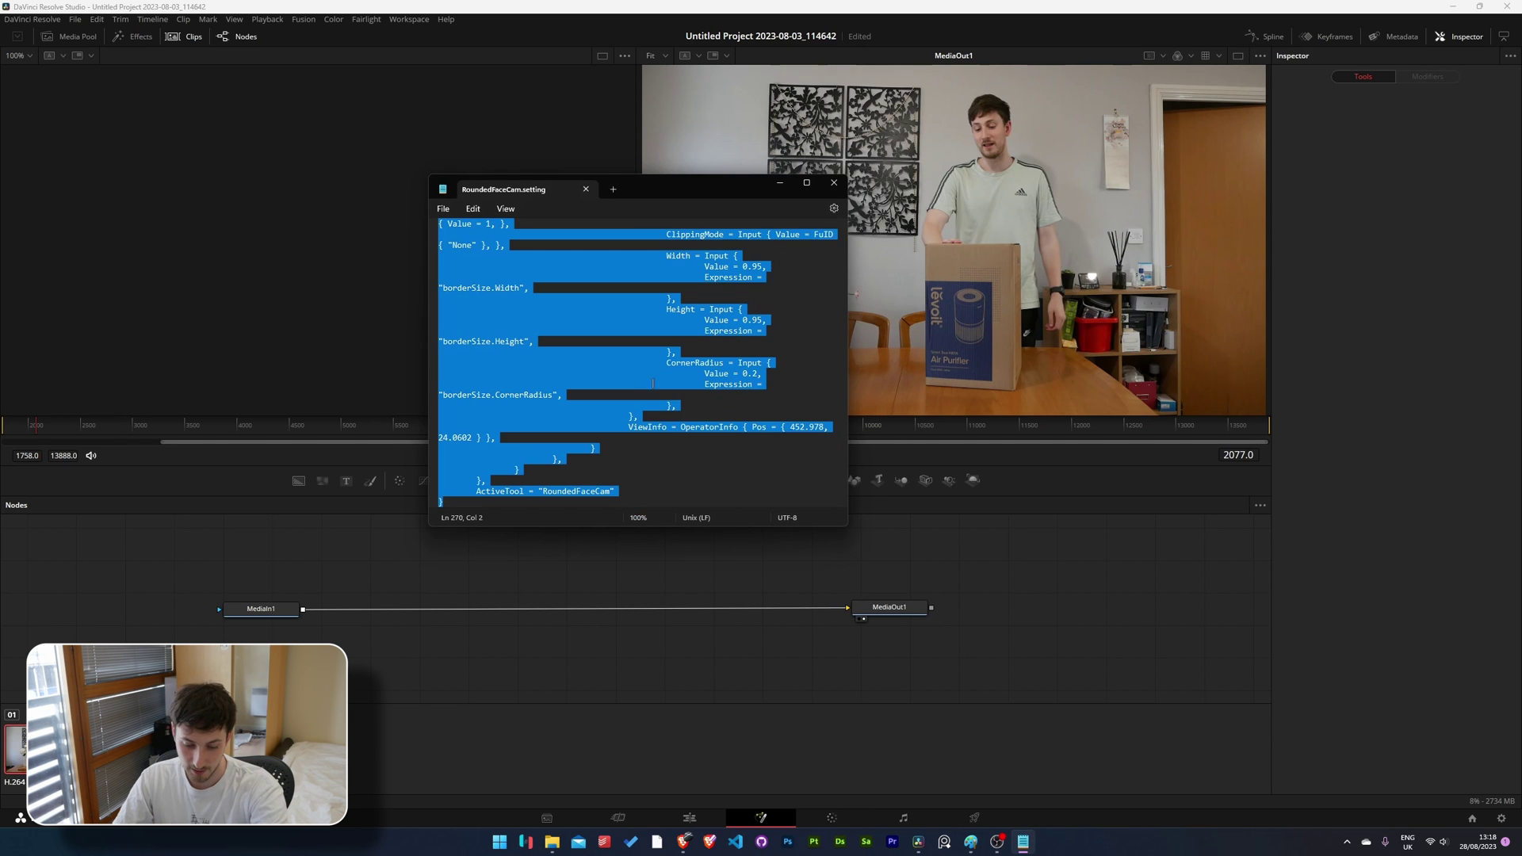
left_click(779, 182)
Paste the RoundedFaceCam macro into the Fusion graph between MediaIn1 and MediaOut1.
key("ctrl+v")
mouse_move(588, 550)
left_mouse_down()
mouse_move(623, 558)
mouse_move(581, 573)
left_mouse_up()
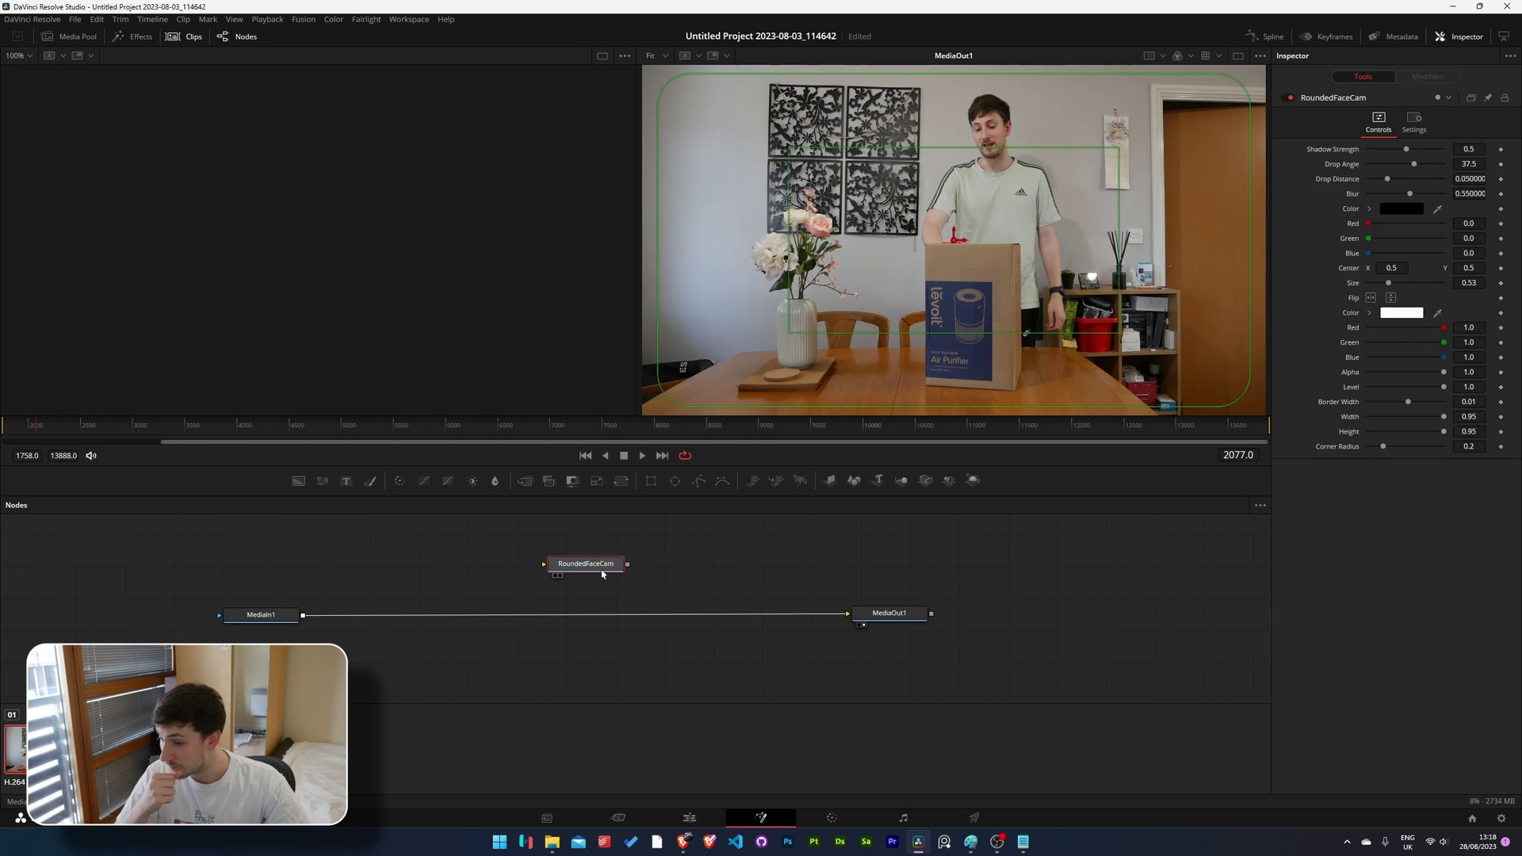
left_click_drag(585, 568, 569, 612)
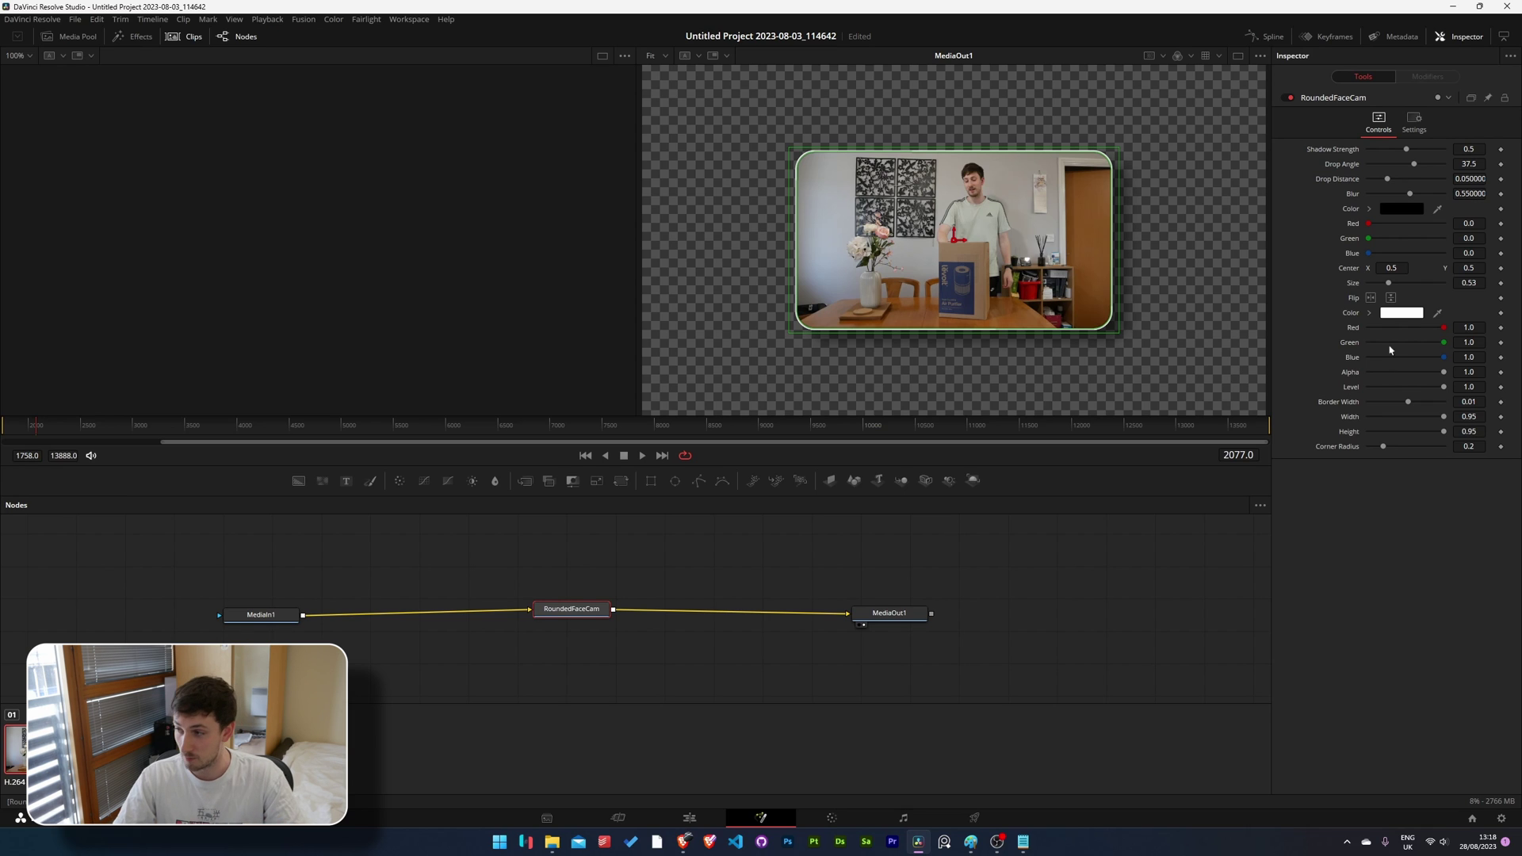
left_click_drag(1408, 150, 1410, 150)
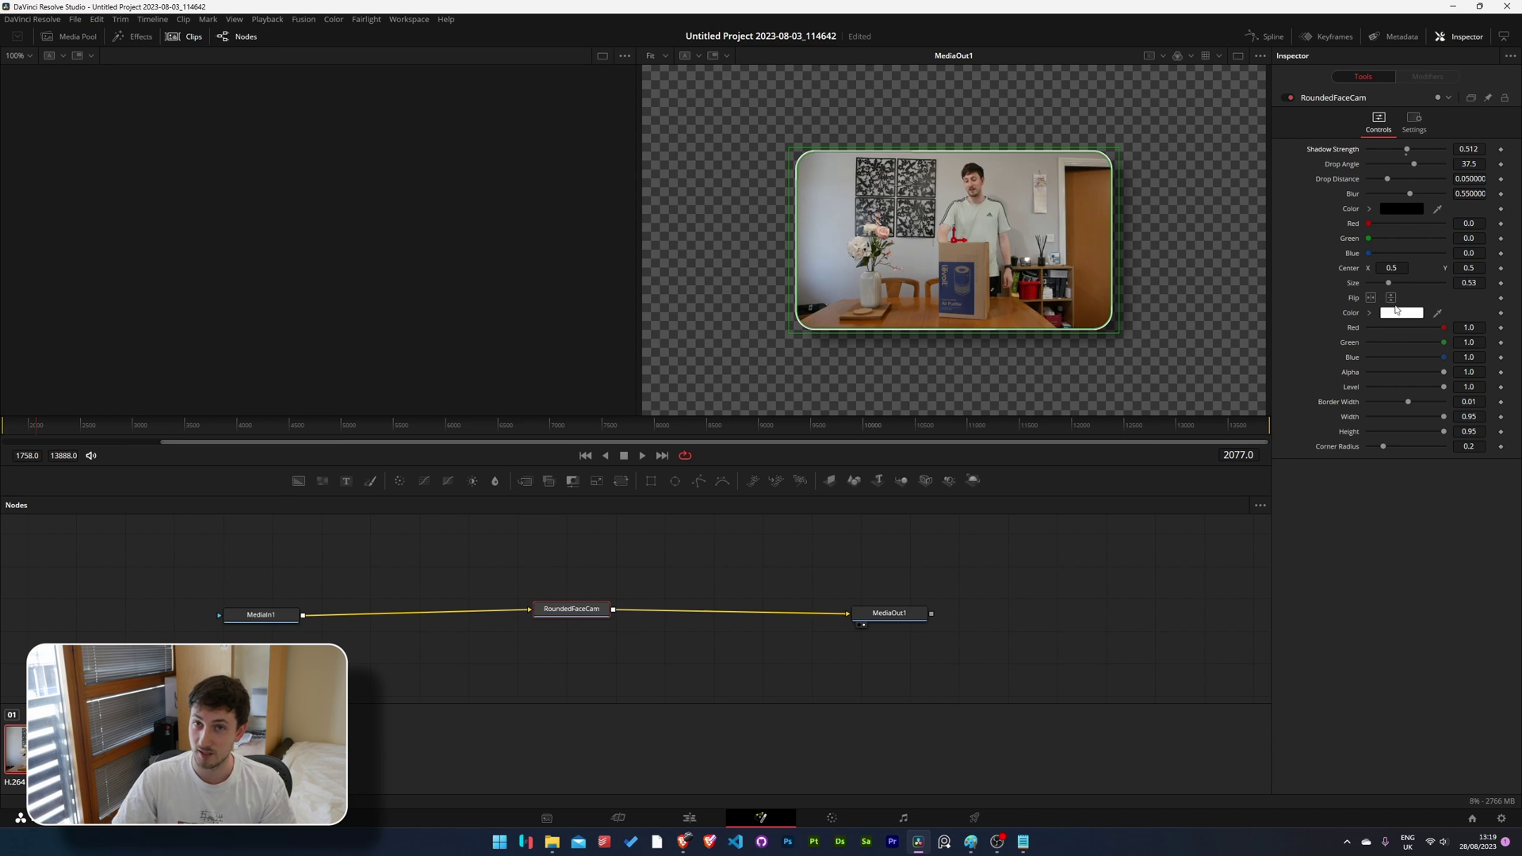
key("ctrl+z")
key("ctrl+z")
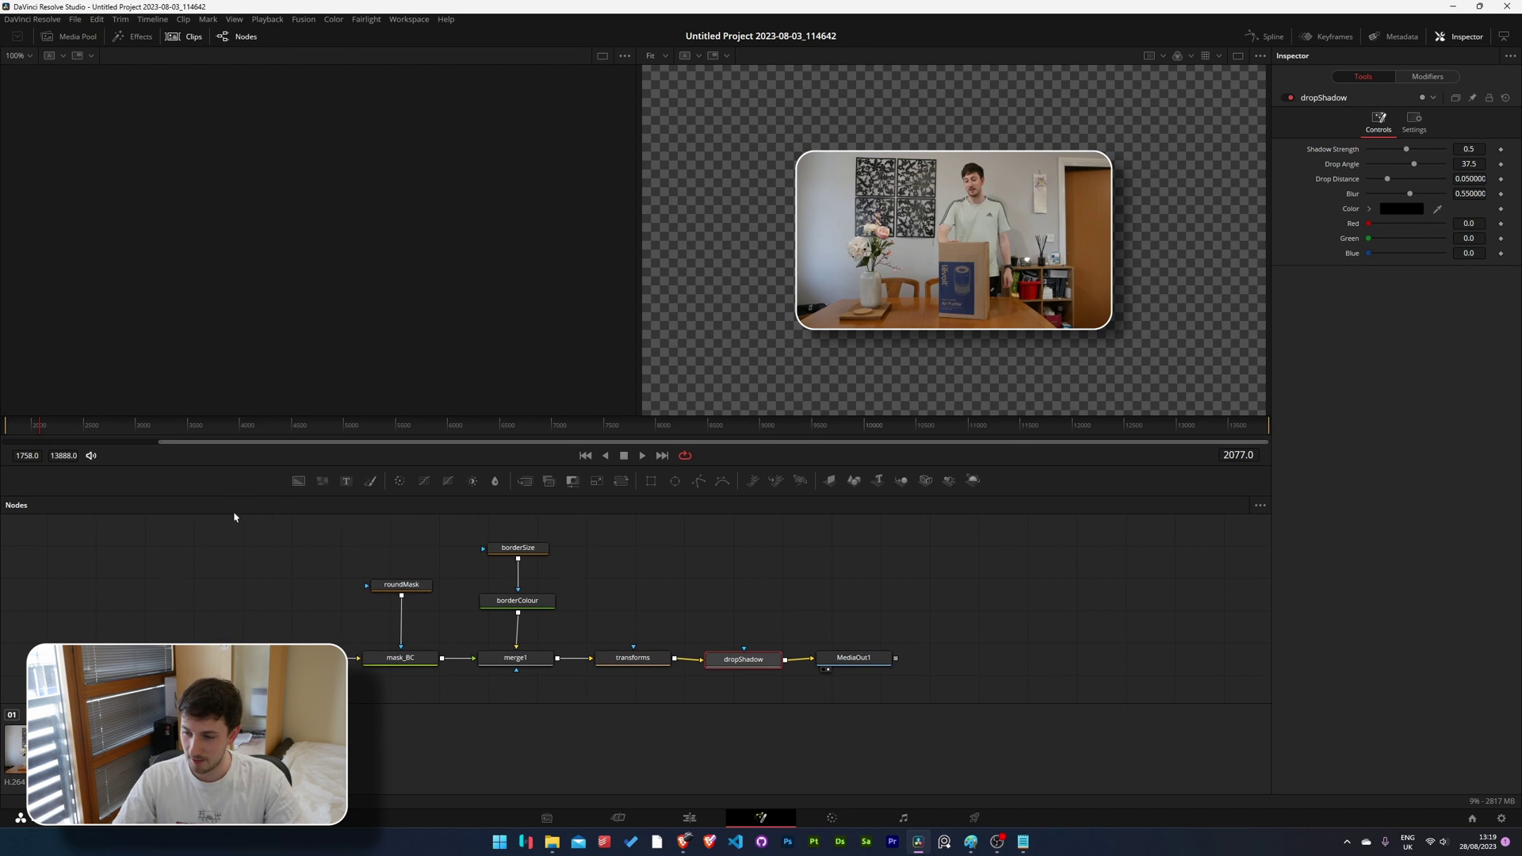
Select all the macro's nodes and inspect roundMask, merge1, borderColour and transforms in turn.
left_click_drag(946, 680, 209, 514)
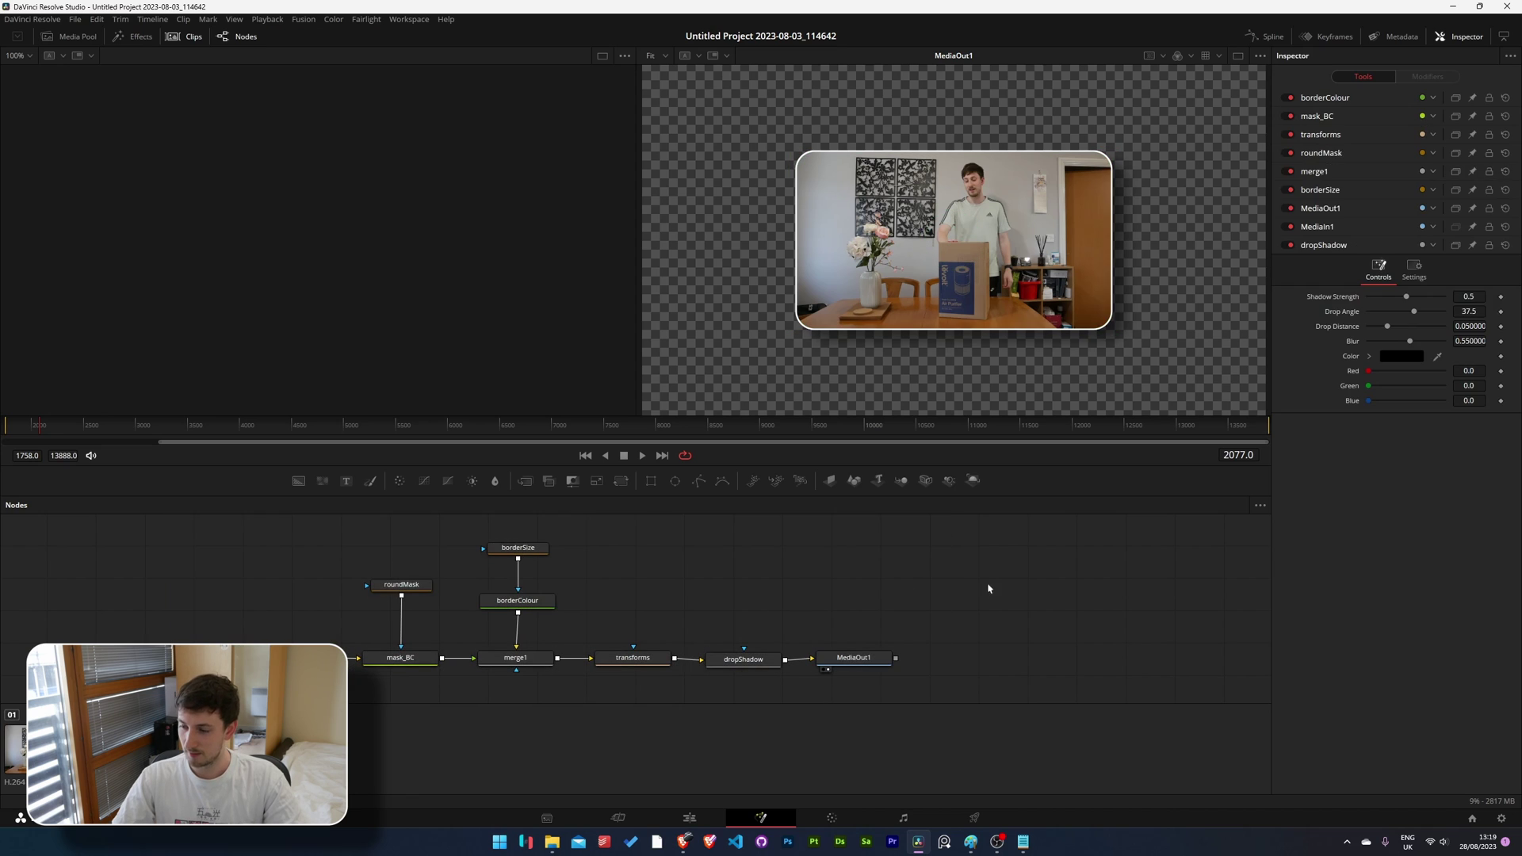
left_click(401, 585)
left_click(515, 658)
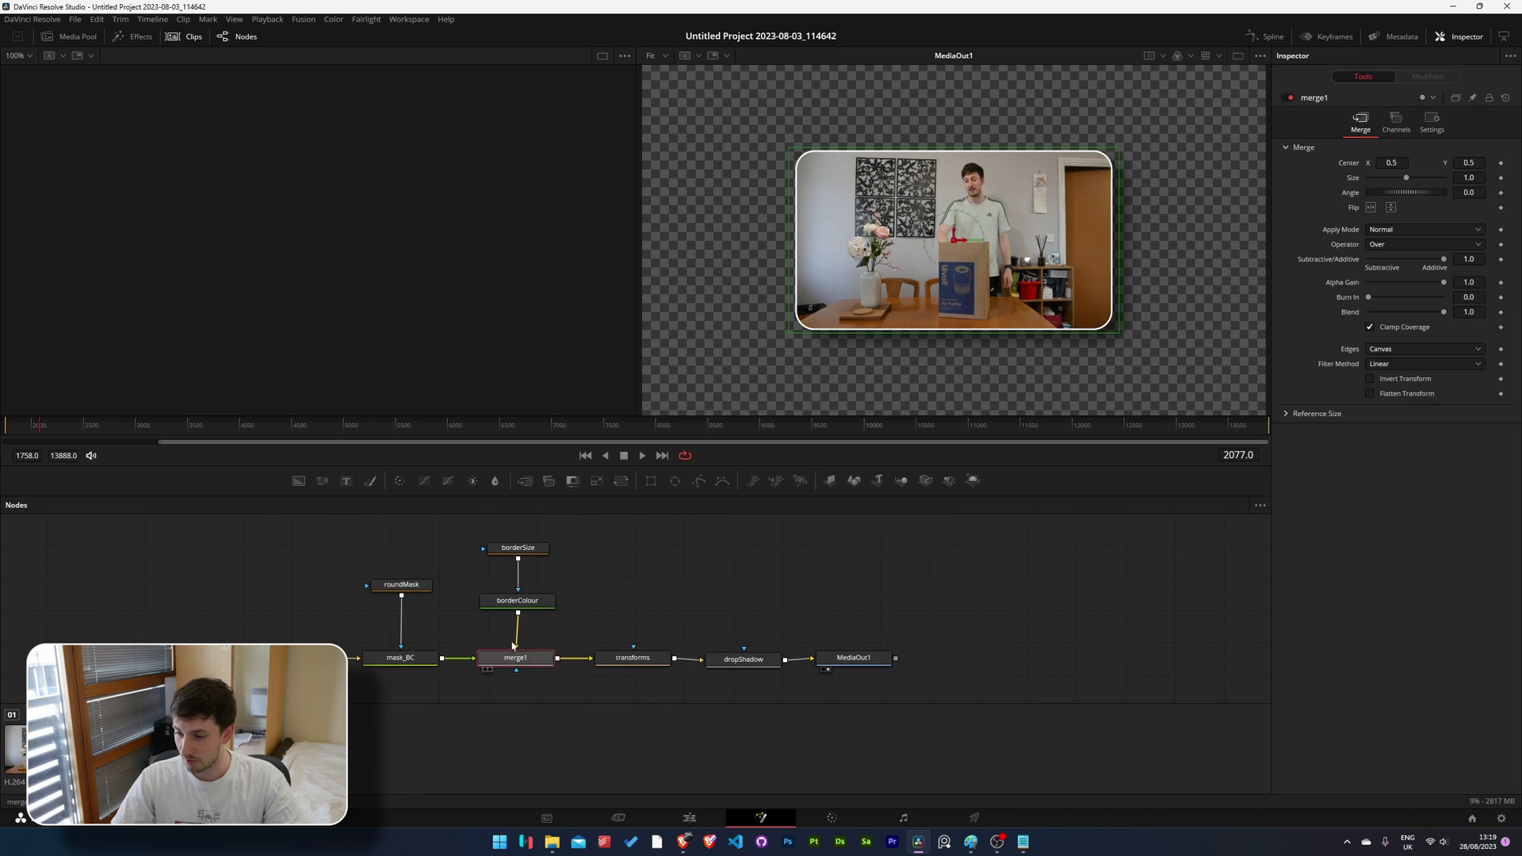
left_click(517, 601)
left_click(633, 658)
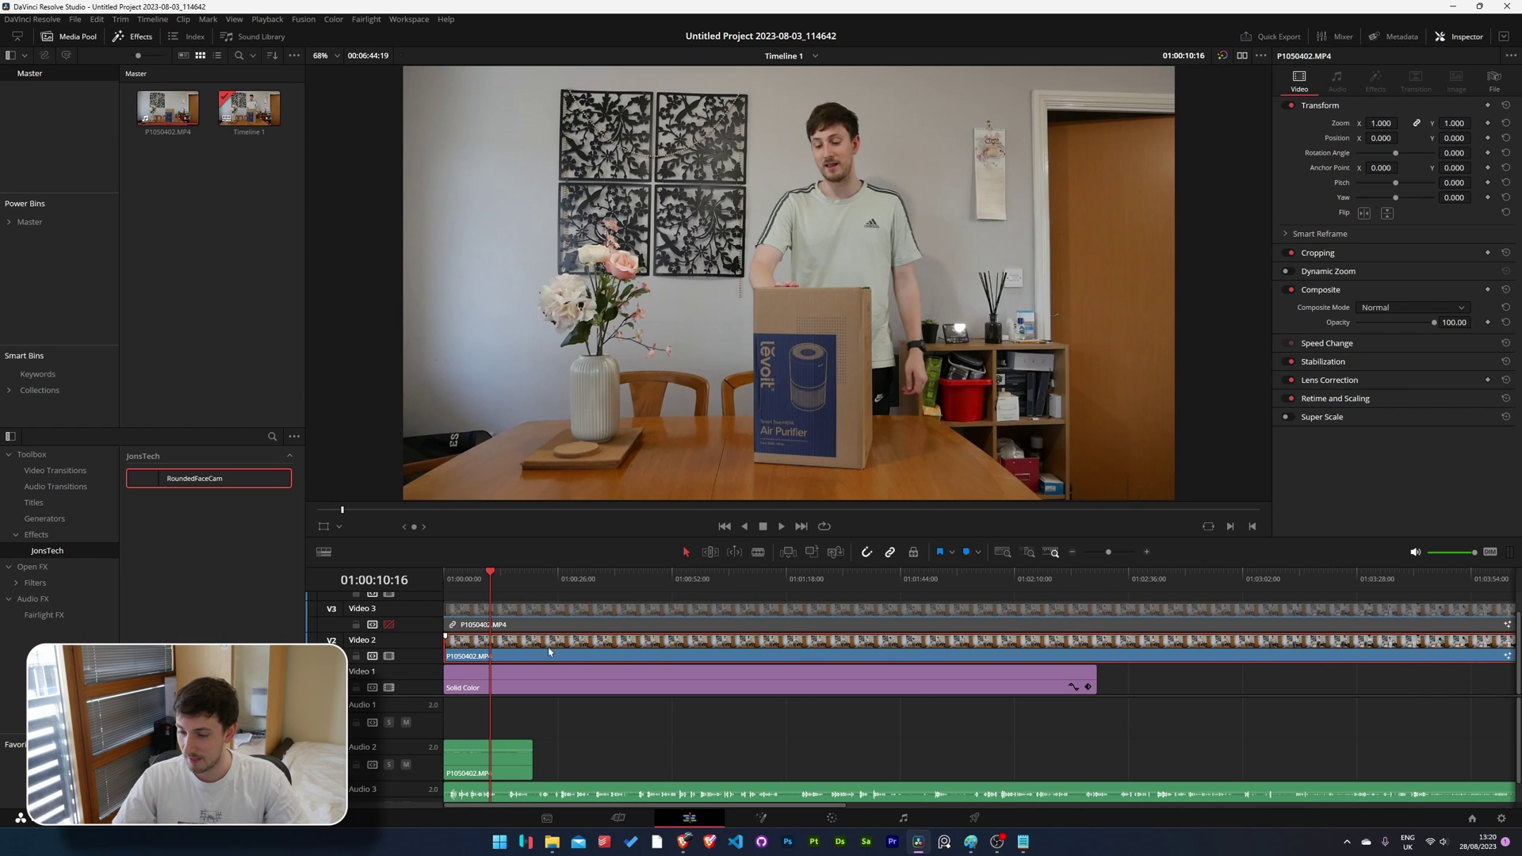
left_click(761, 817)
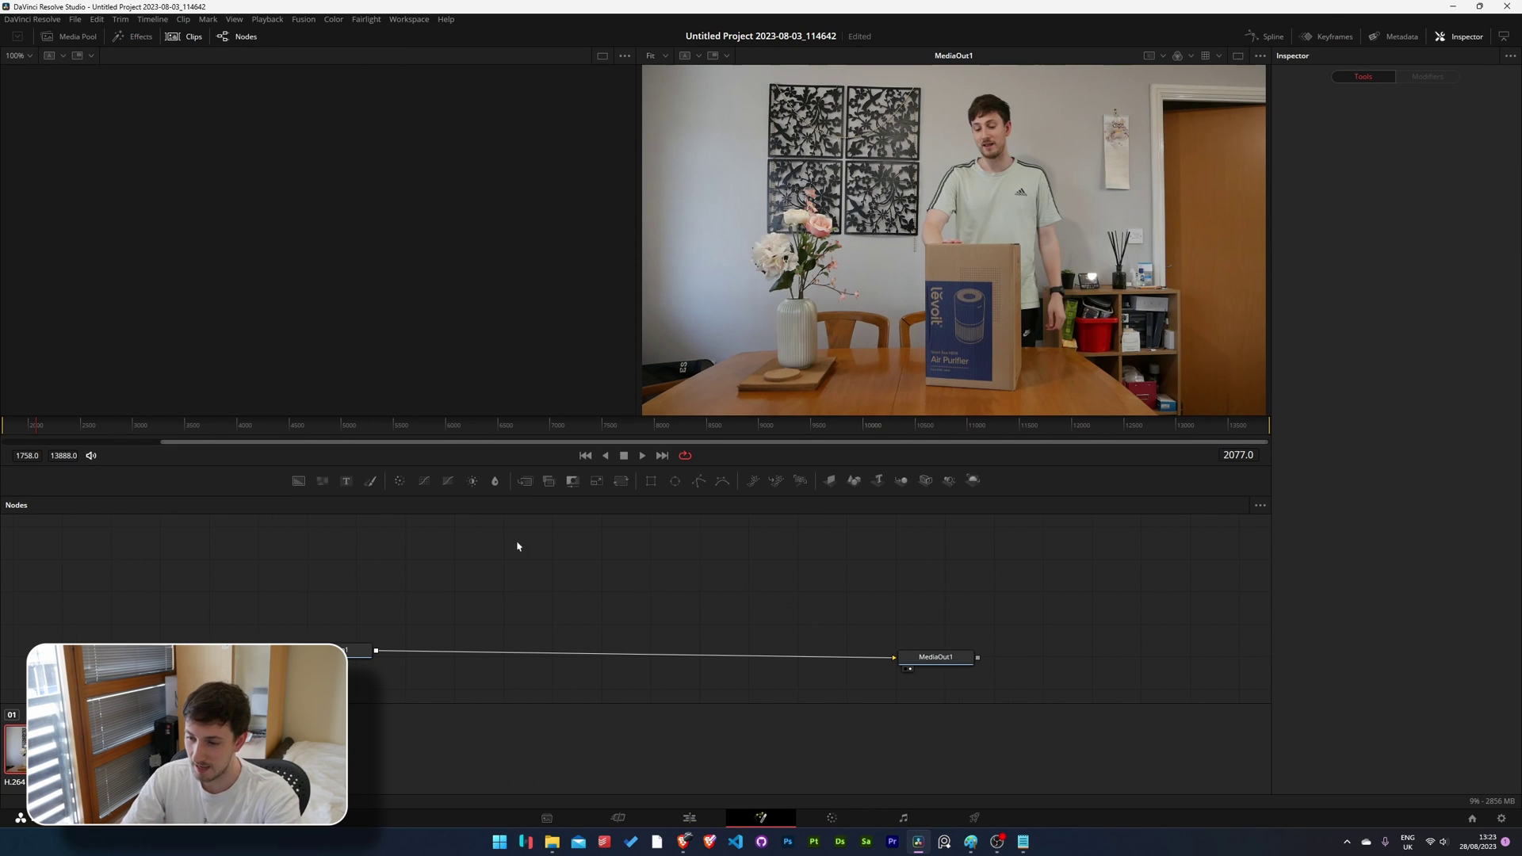
Add a Rectangle node to the Fusion graph and move it to the left.
key("shift+space")
type("bright")
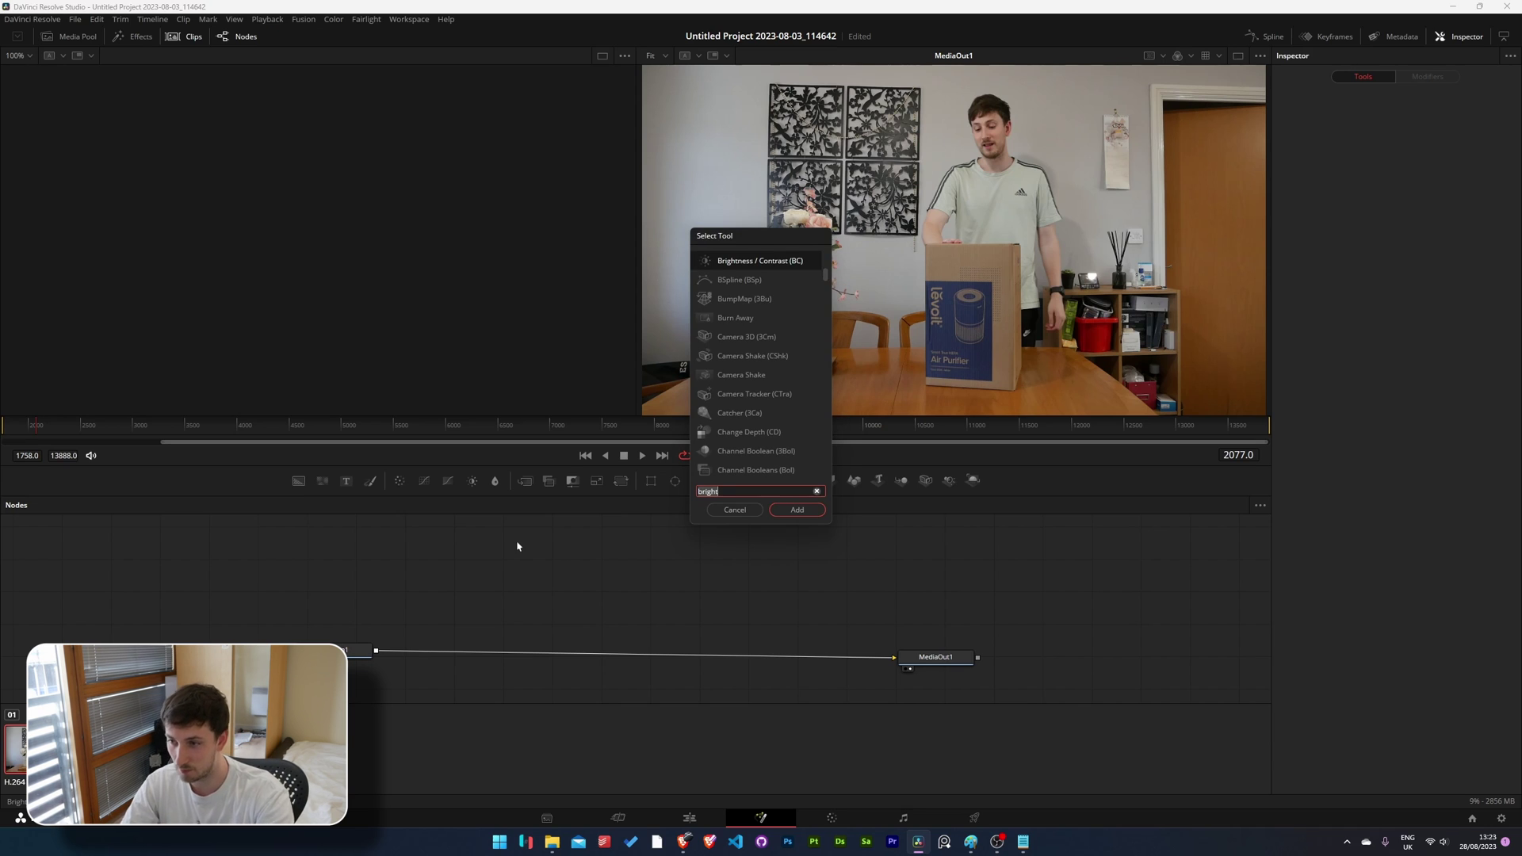
key("BackSpace")
key("BackSpace")
key("BackSpace")
key("BackSpace")
key("BackSpace")
key("BackSpace")
type("recta")
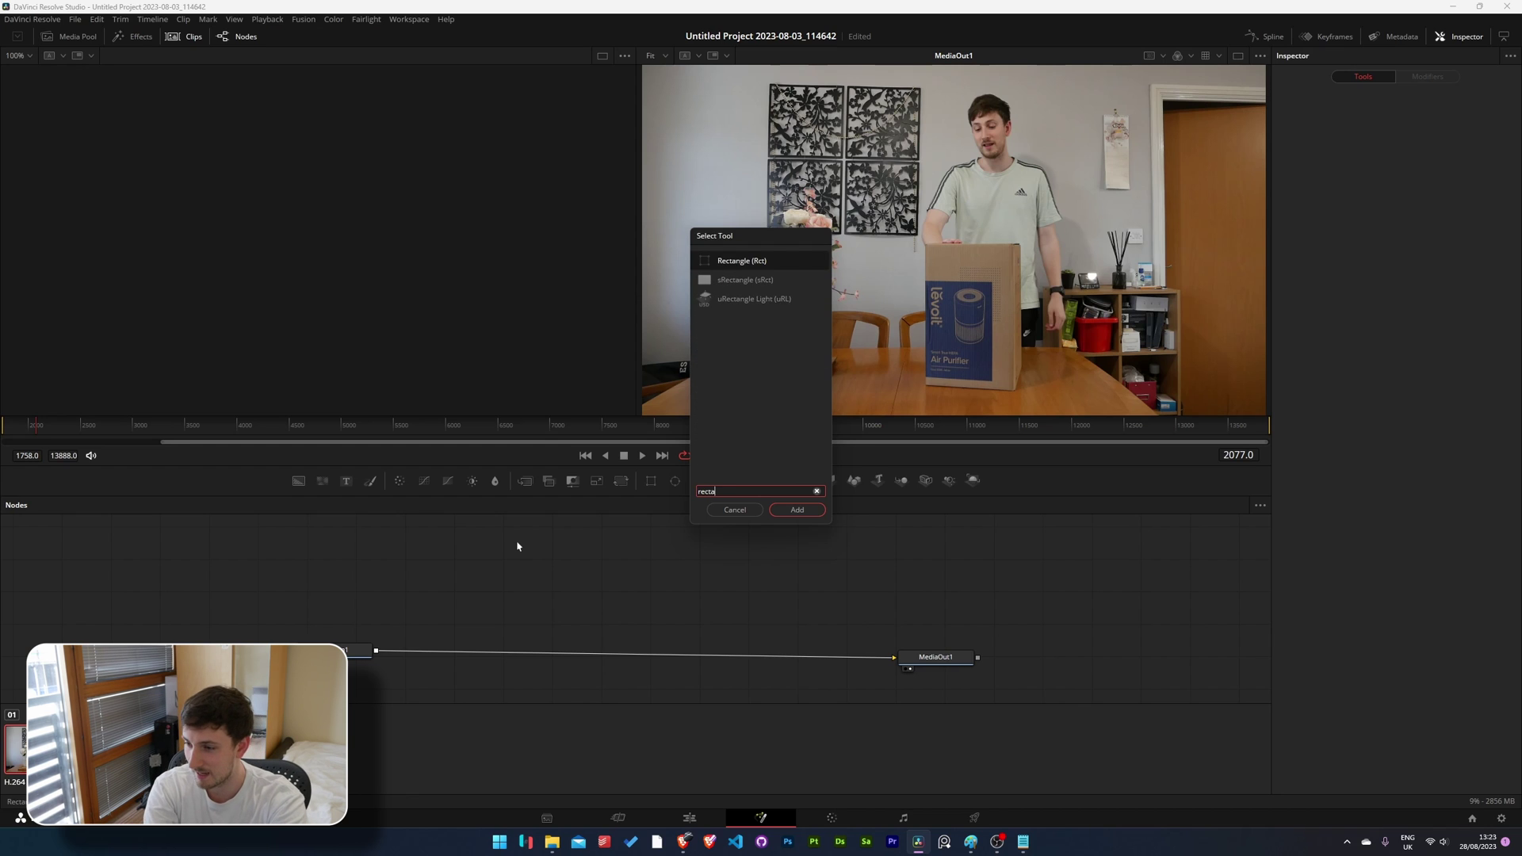
key("Return")
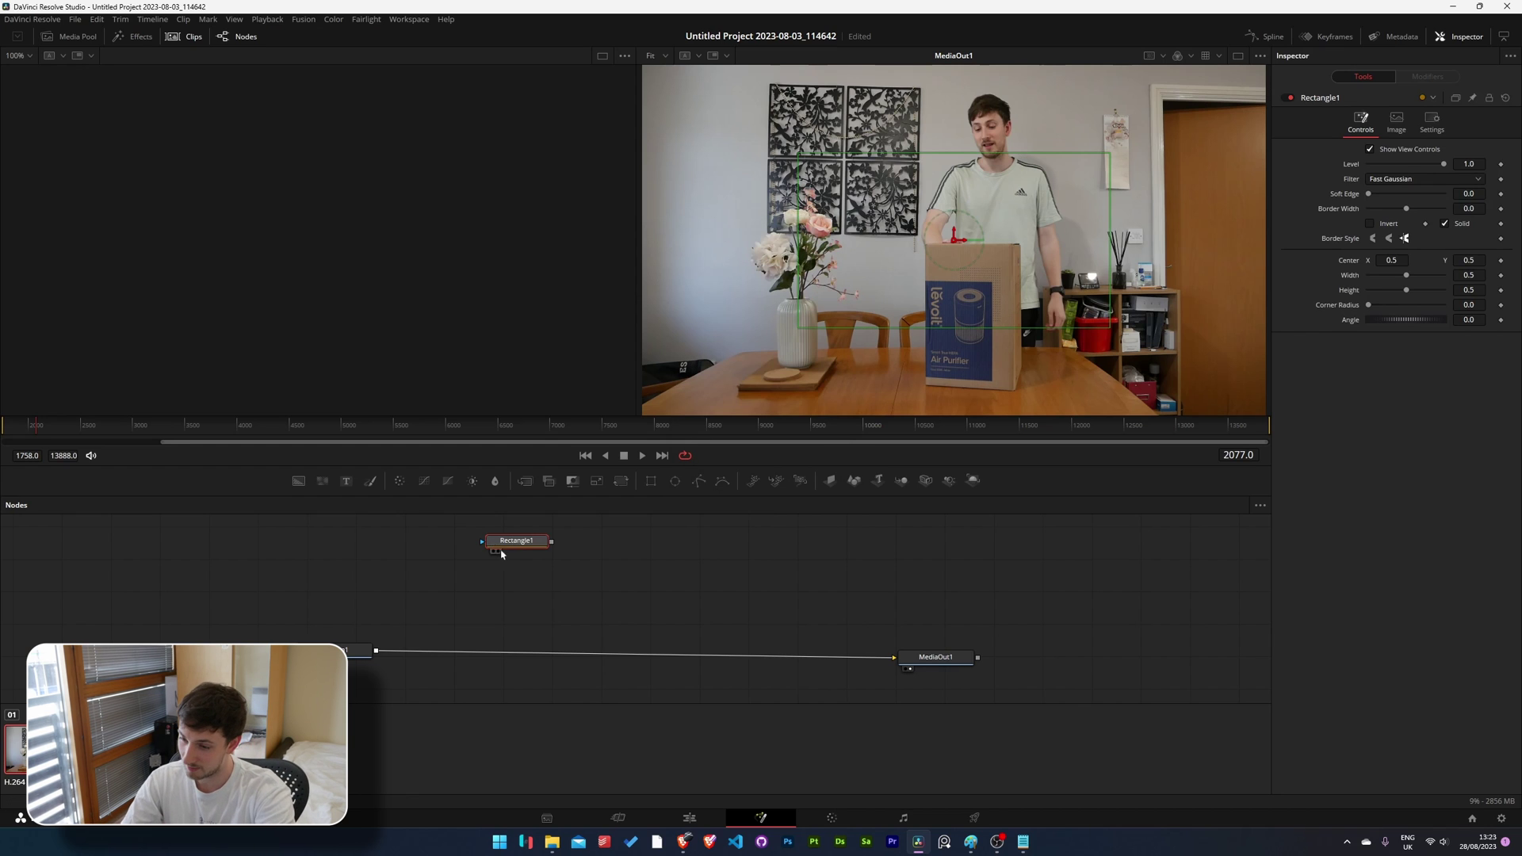
left_click_drag(501, 553, 345, 648)
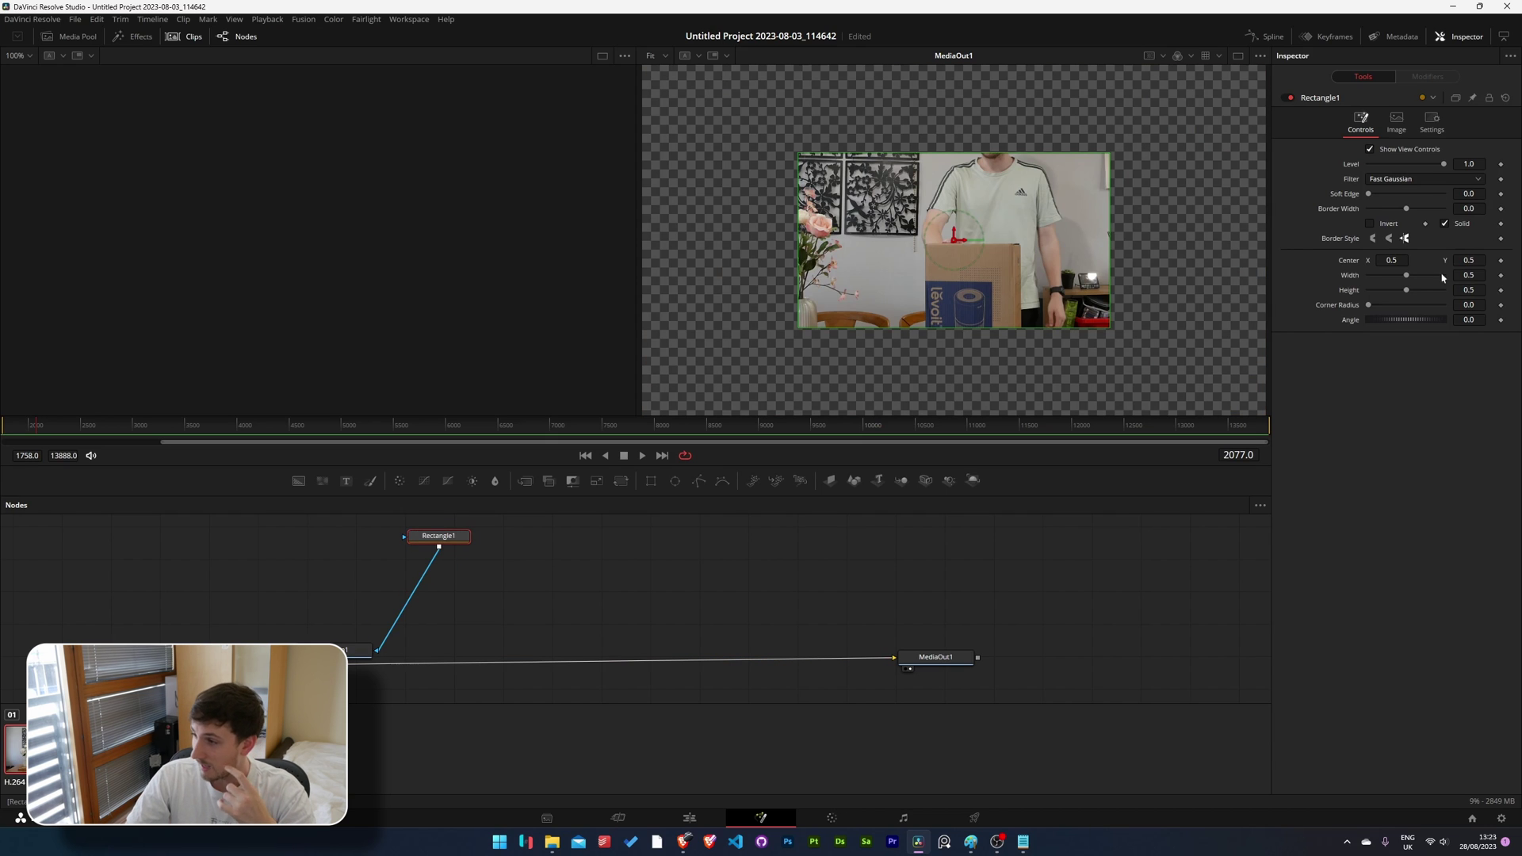
Mask MediaIn1 with Rectangle1 at width 1.0 and corner radius 0.315, then save.
left_click_drag(1407, 276, 1448, 279)
left_click_drag(1368, 306, 1397, 311)
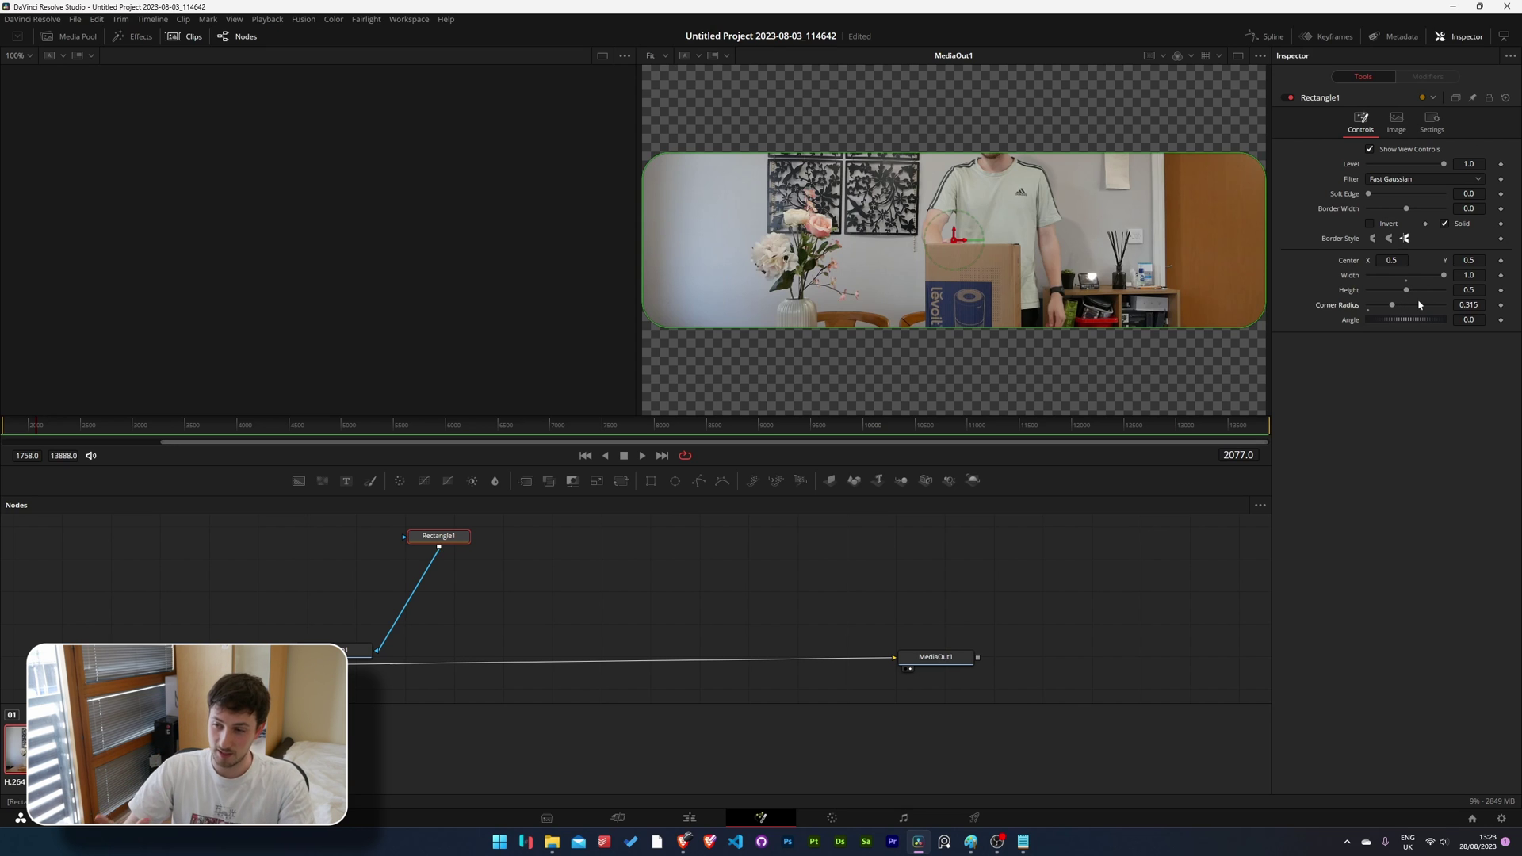
key("ctrl+s")
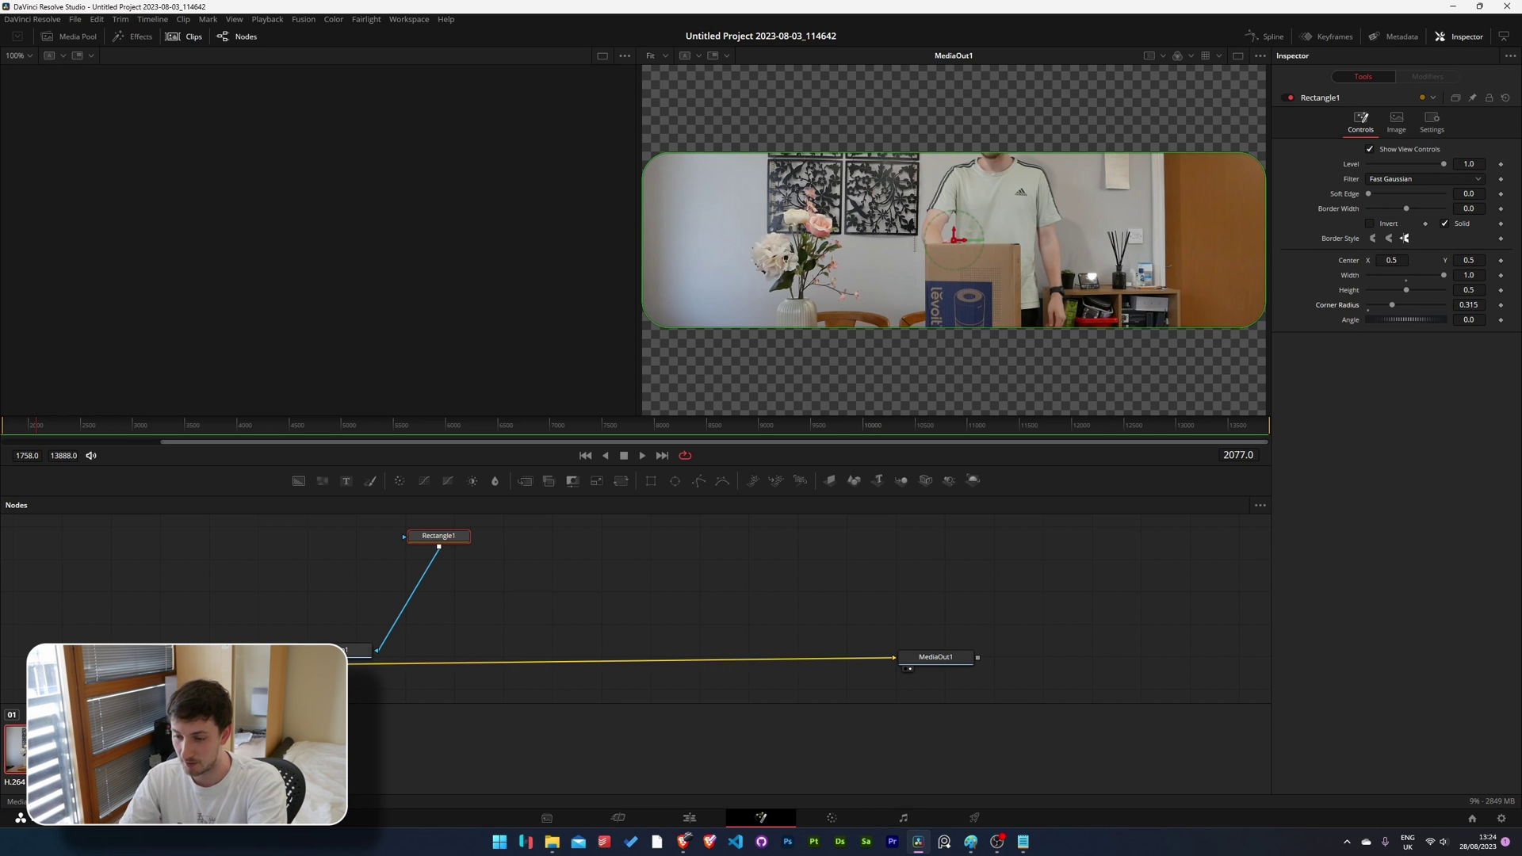
Move MediaIn1 up and disconnect the rectangle mask from it.
left_click_drag(339, 659, 341, 646)
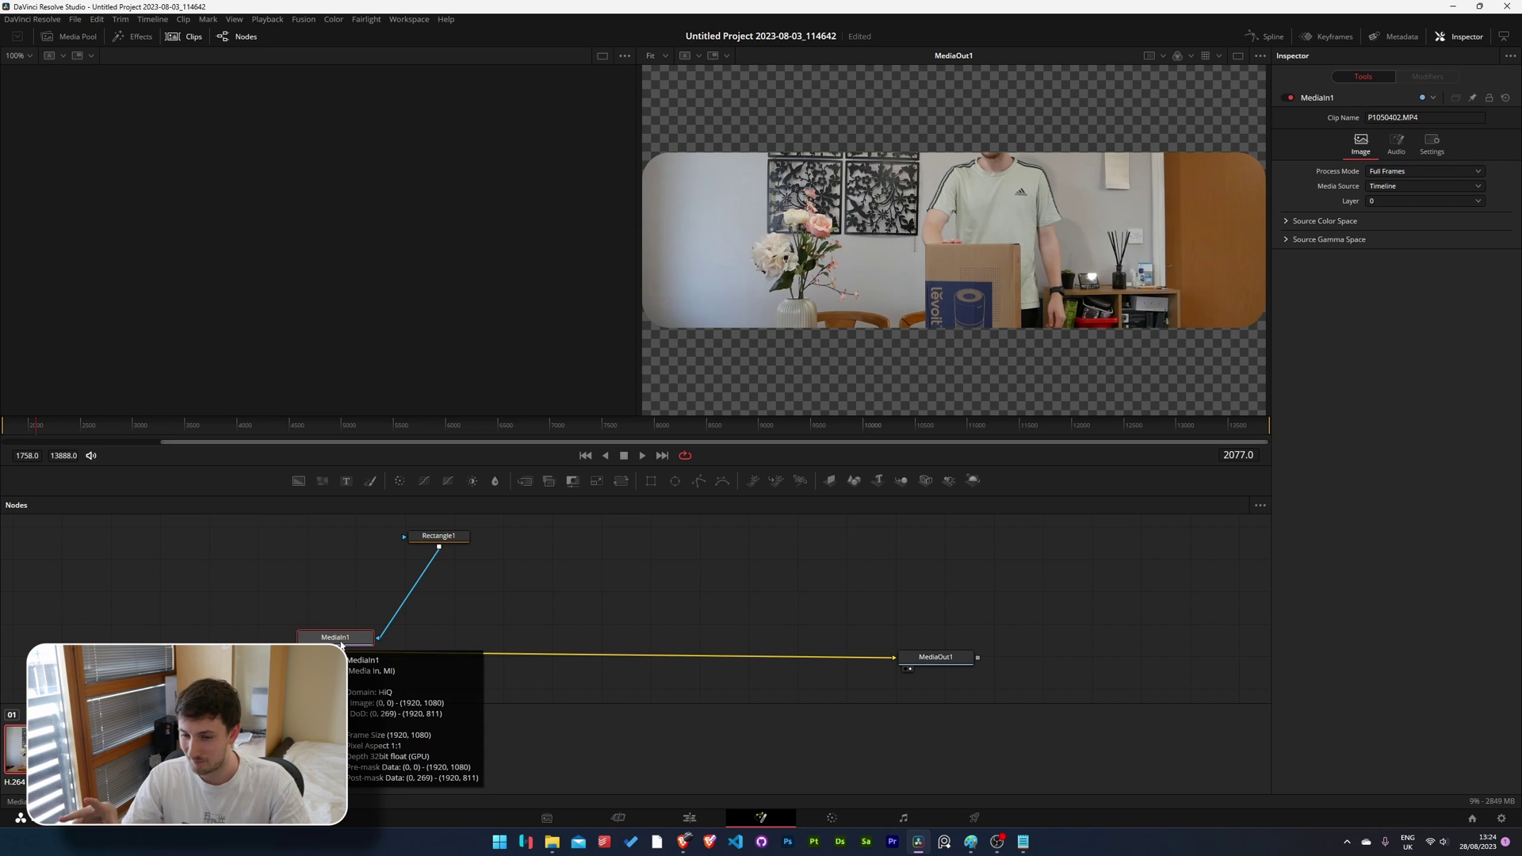
left_click_drag(344, 643, 344, 640)
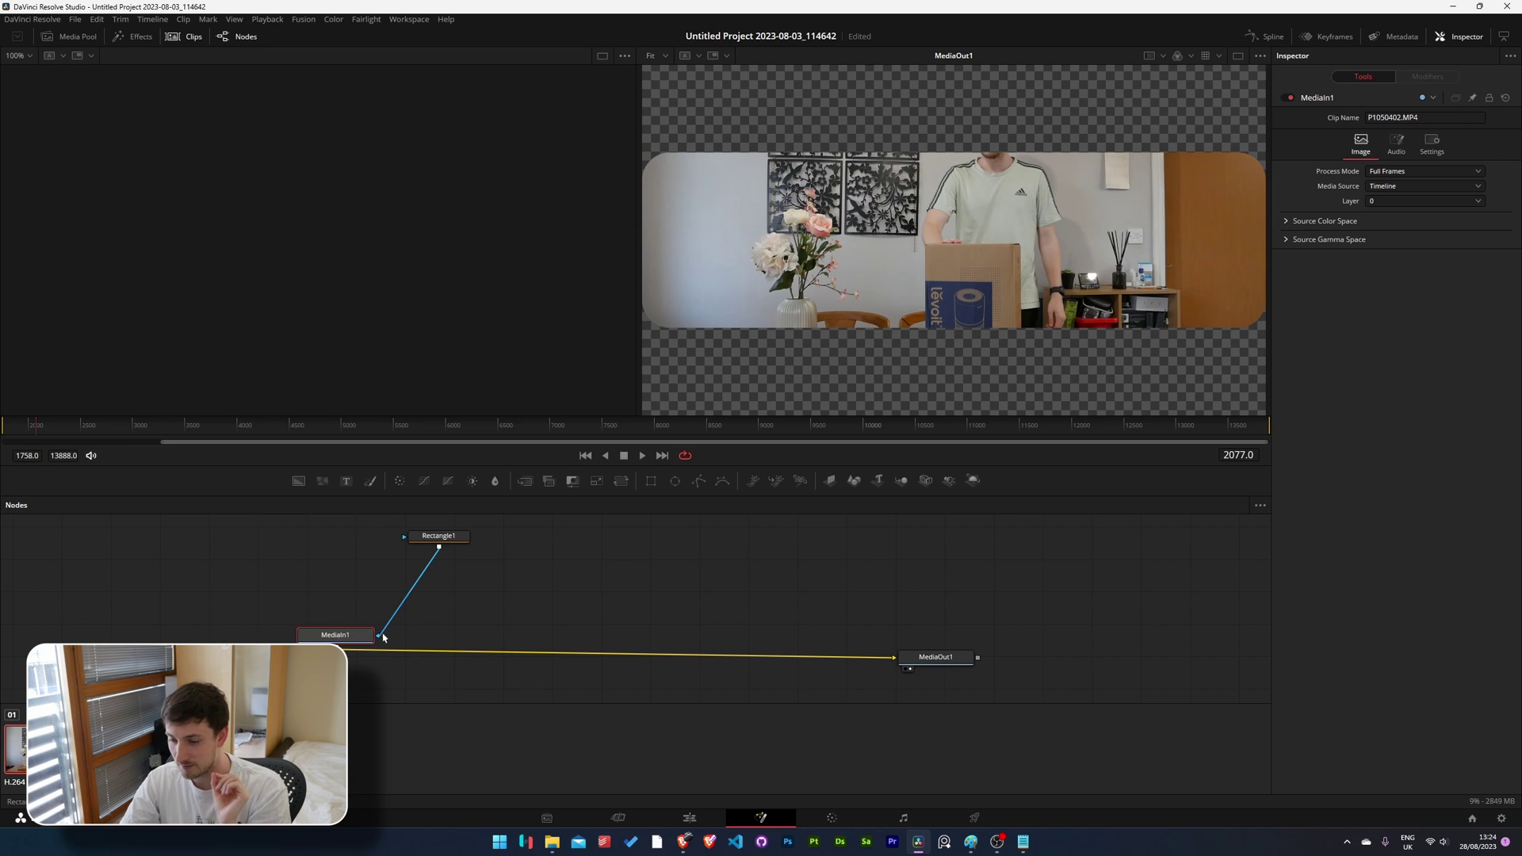
left_click_drag(380, 635, 405, 626)
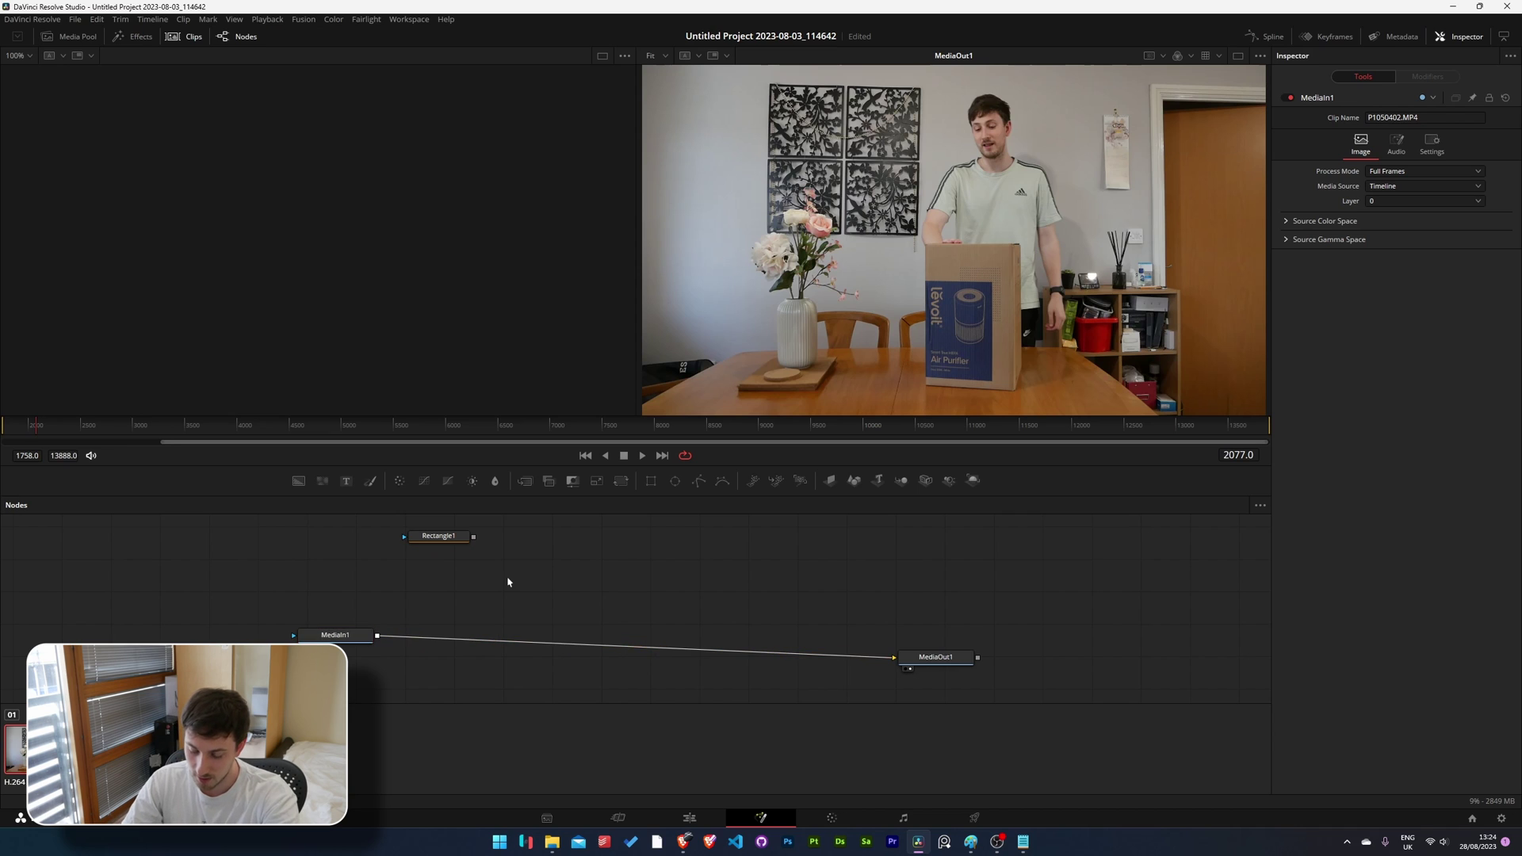
Add a Brightness / Contrast node below Rectangle1 and set its Gain to 0.
key("shift+space")
type("bright")
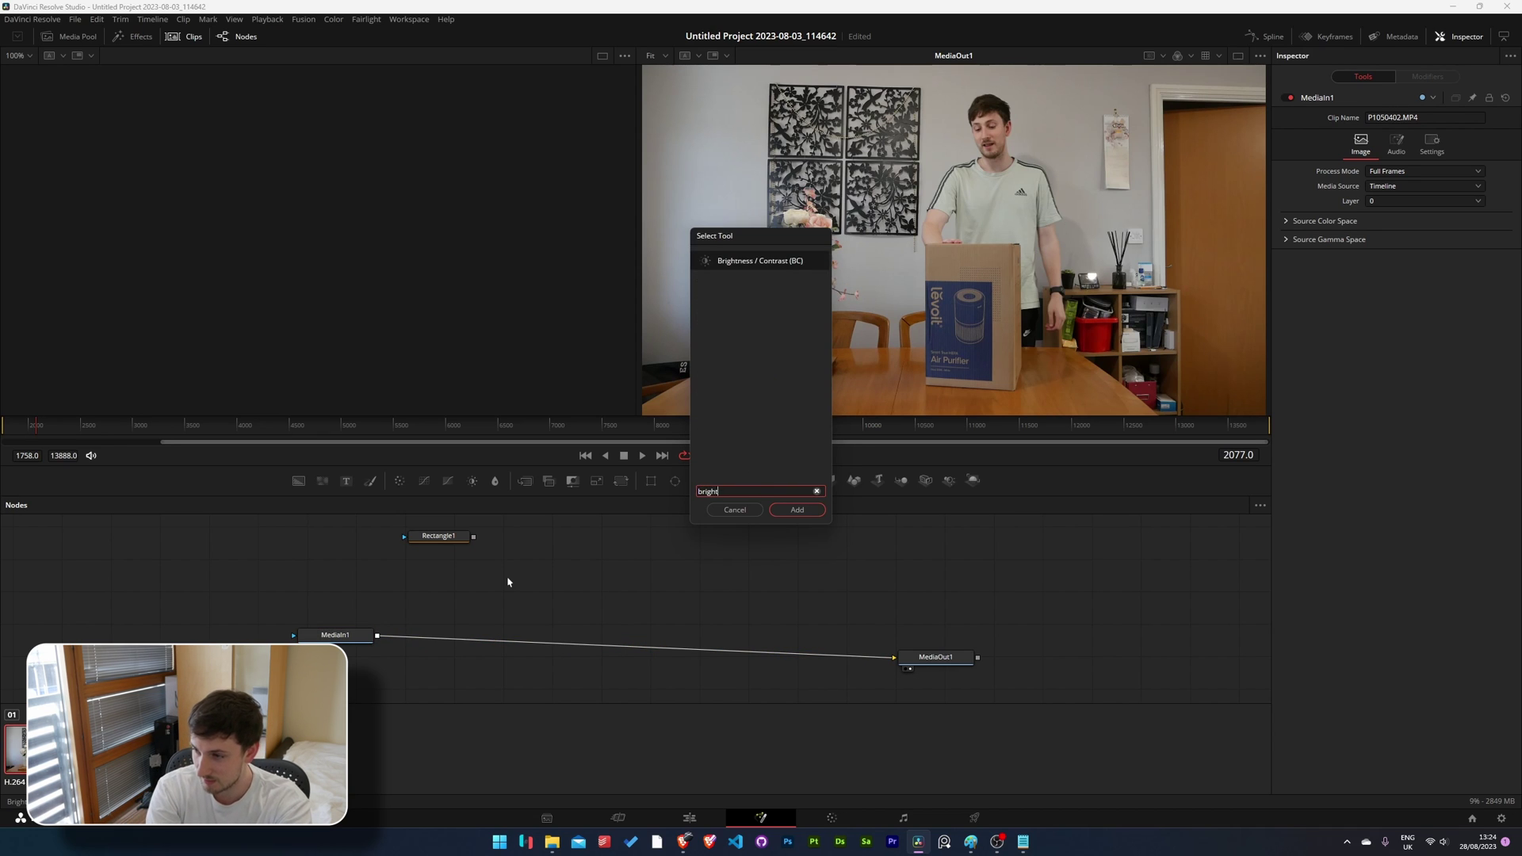
key("Return")
left_click_drag(509, 581, 467, 586)
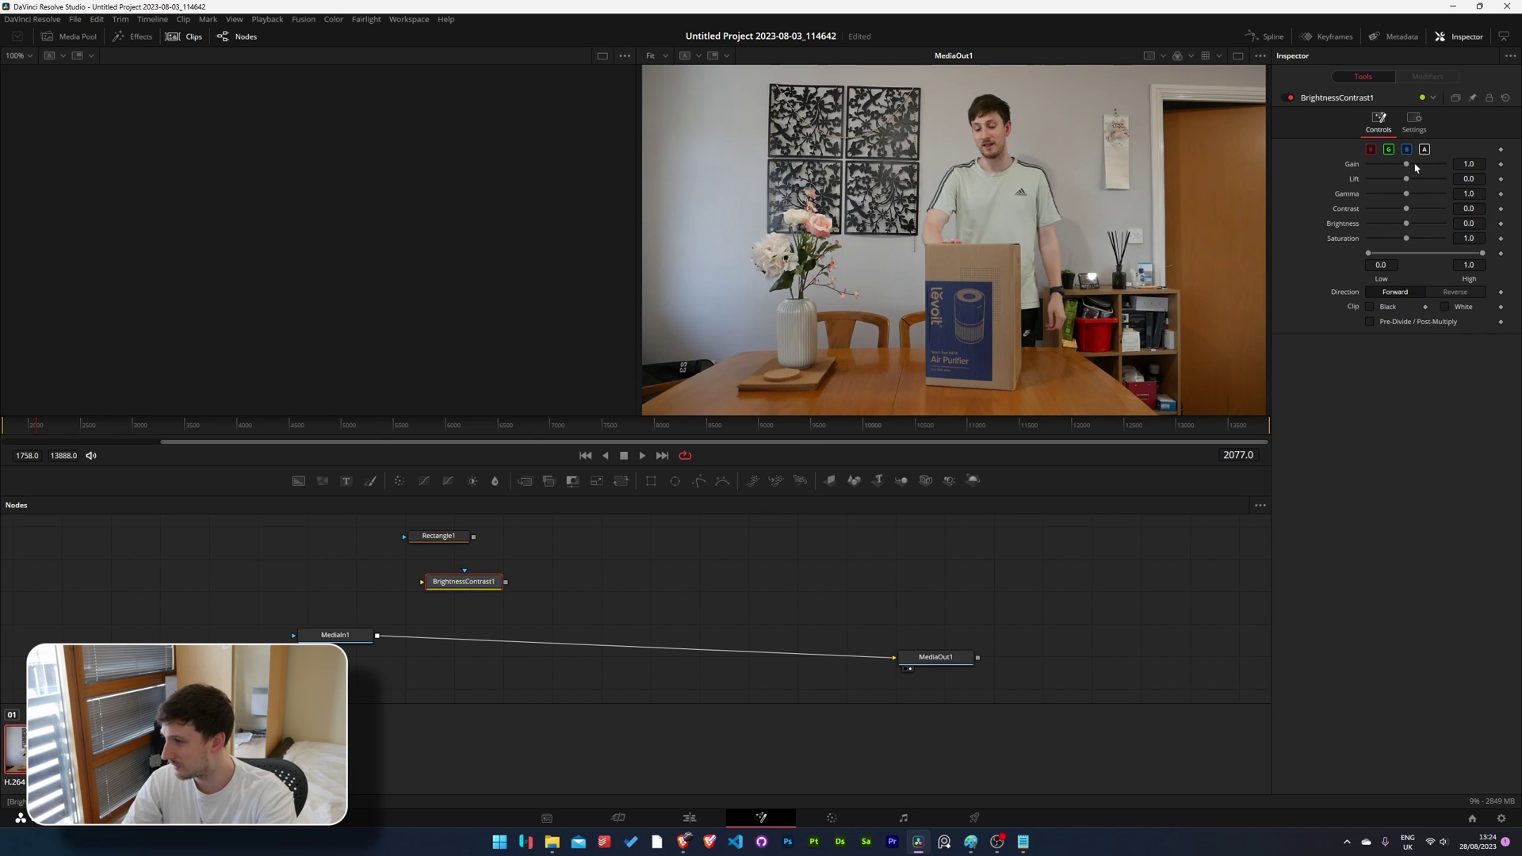
left_click_drag(1407, 165, 1351, 168)
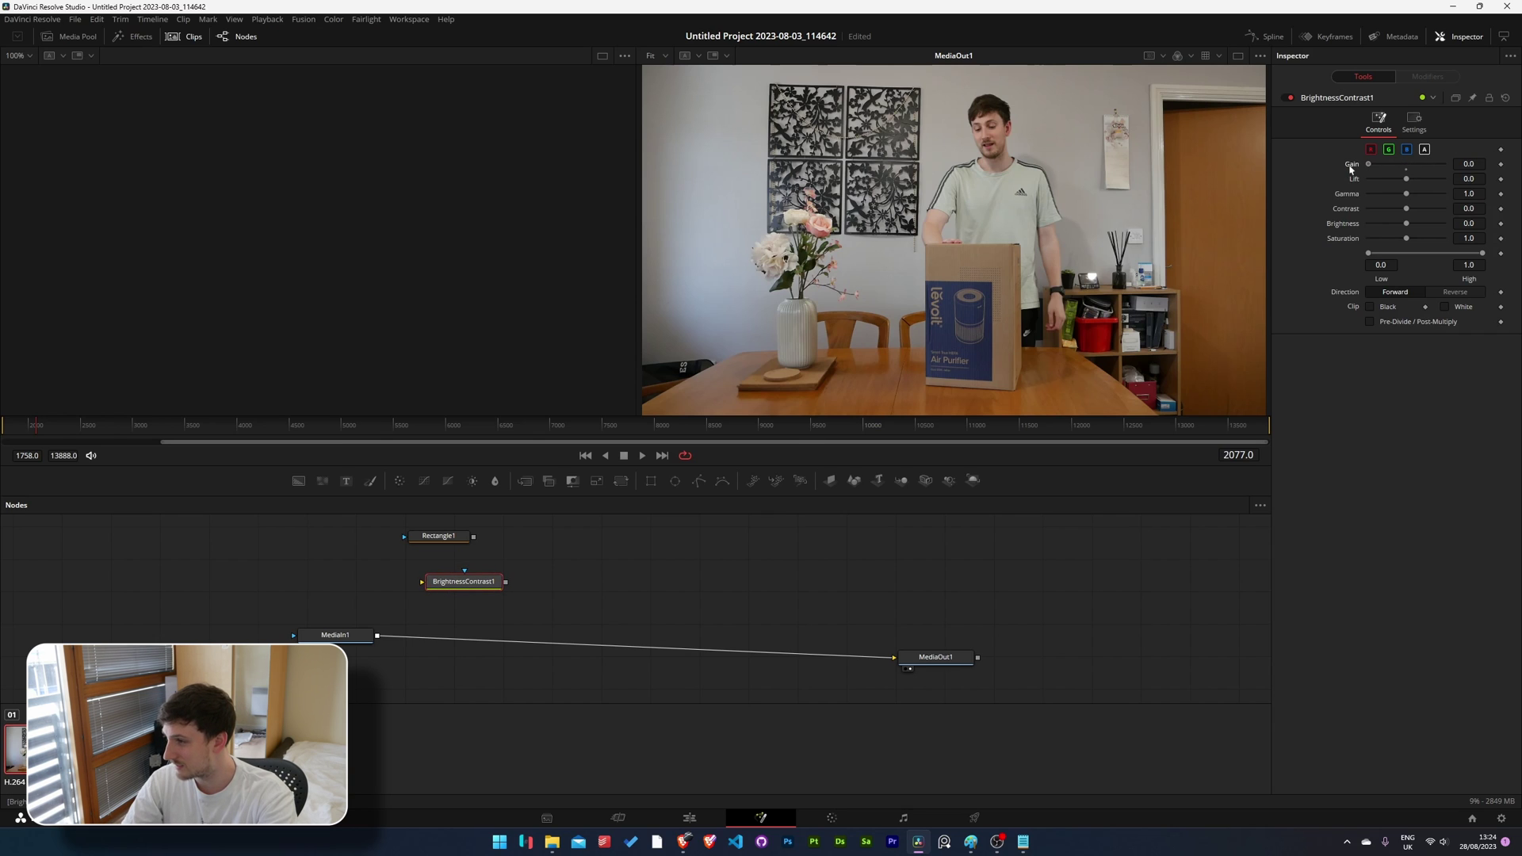
left_click(1413, 125)
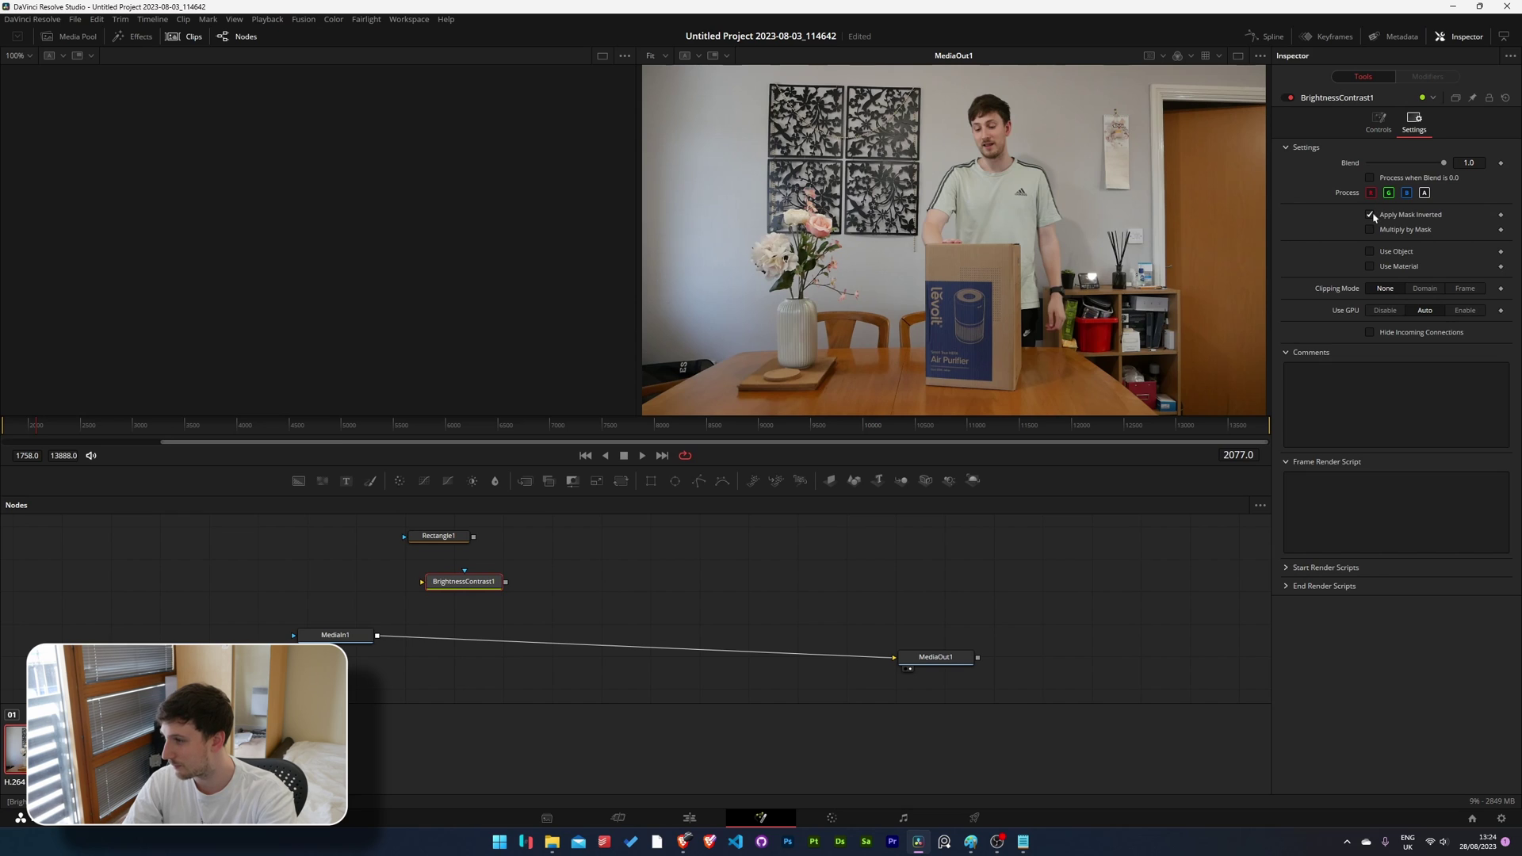
left_click(1378, 123)
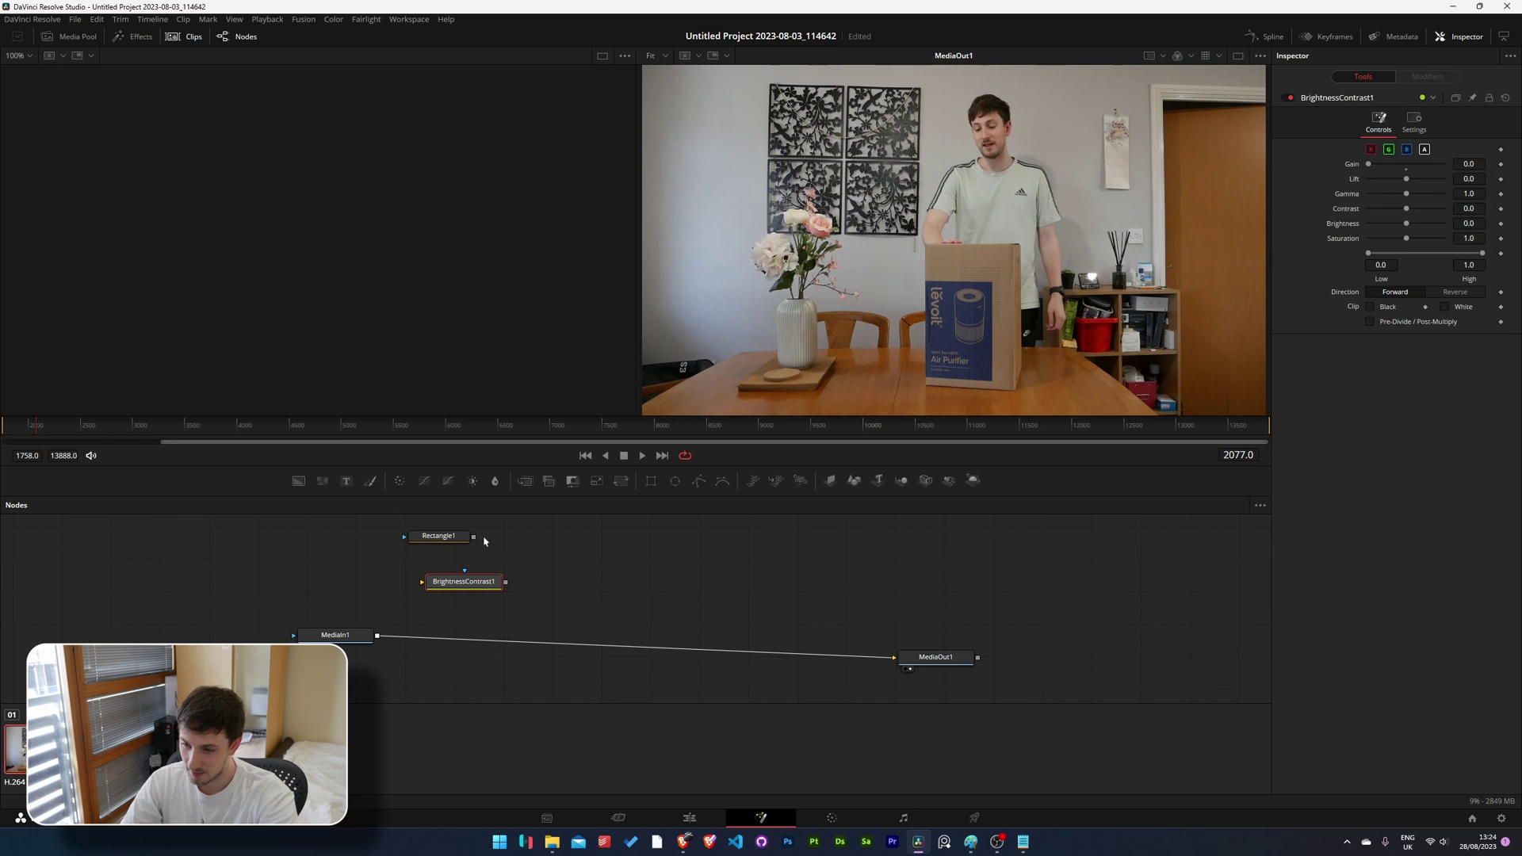
Put Brightness / Contrast on MediaIn1's line, masked by Rectangle1 at height 1.0.
left_click_drag(473, 537, 465, 571)
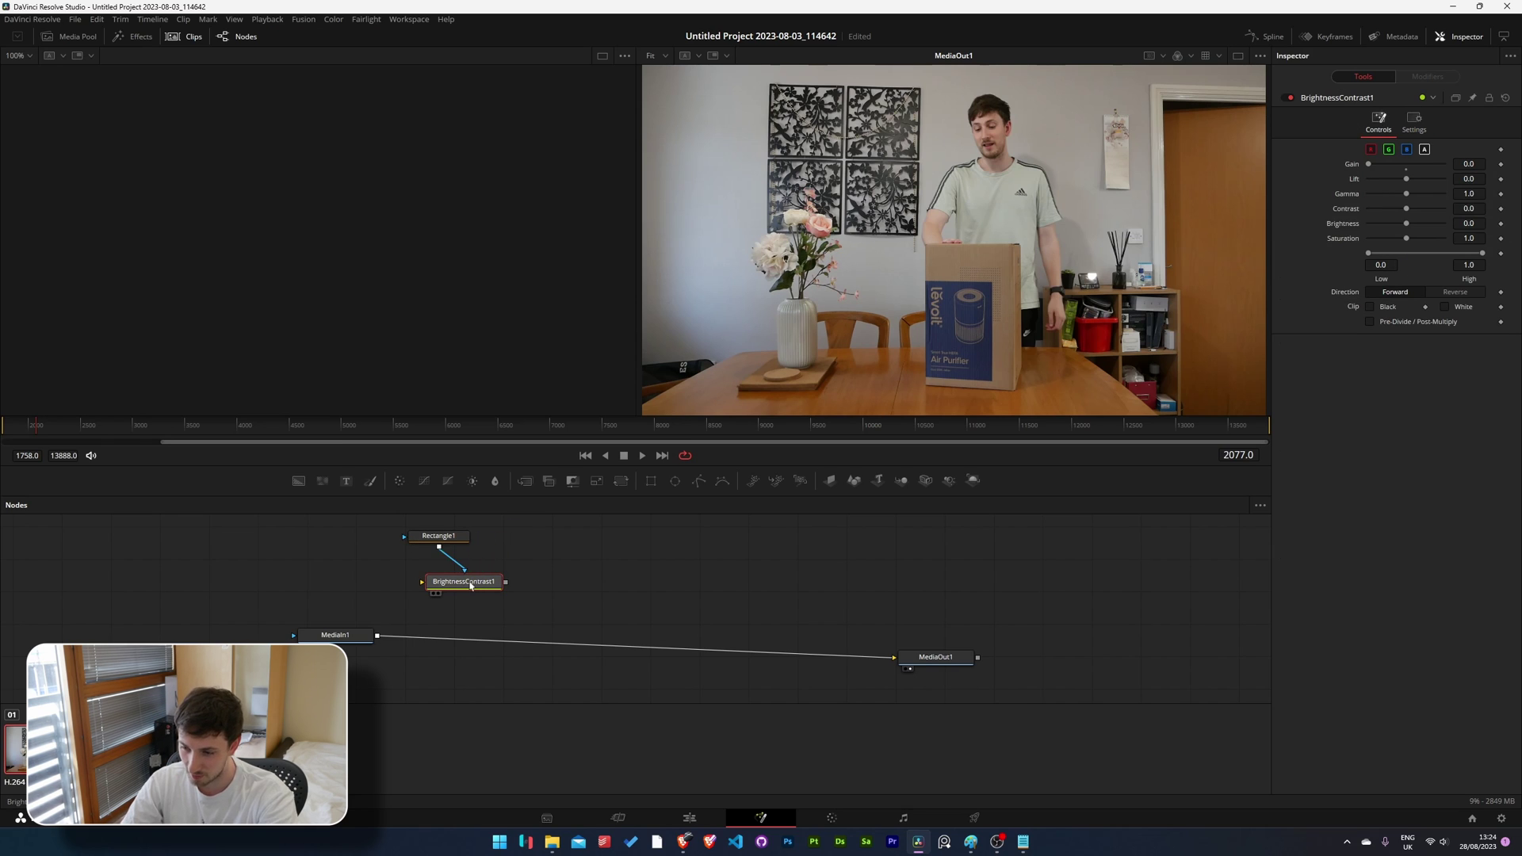
left_click_drag(378, 636, 898, 659)
left_click_drag(464, 582, 461, 633)
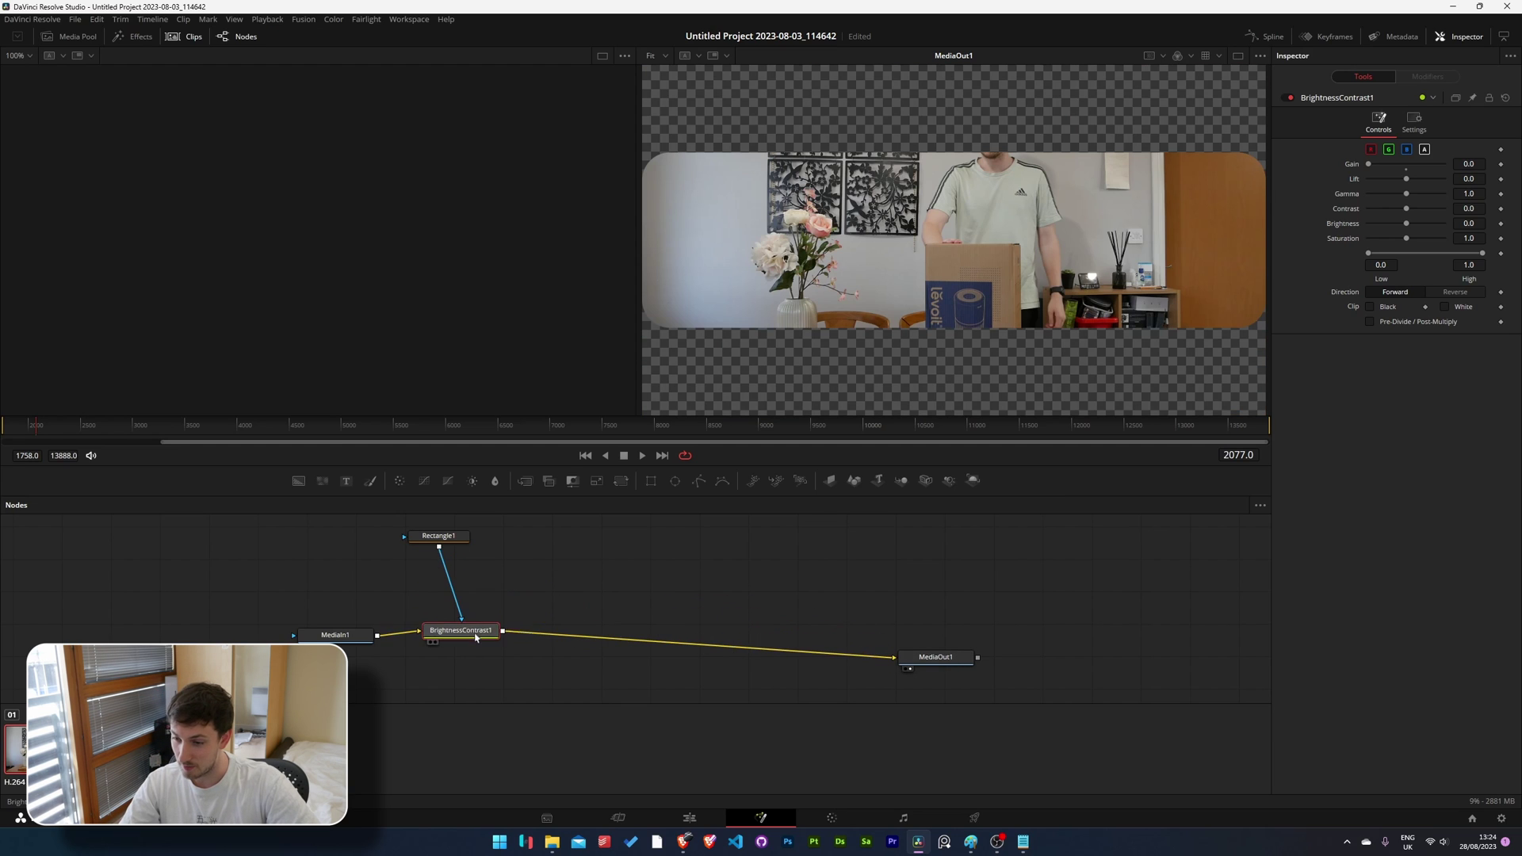
left_click_drag(448, 539, 459, 547)
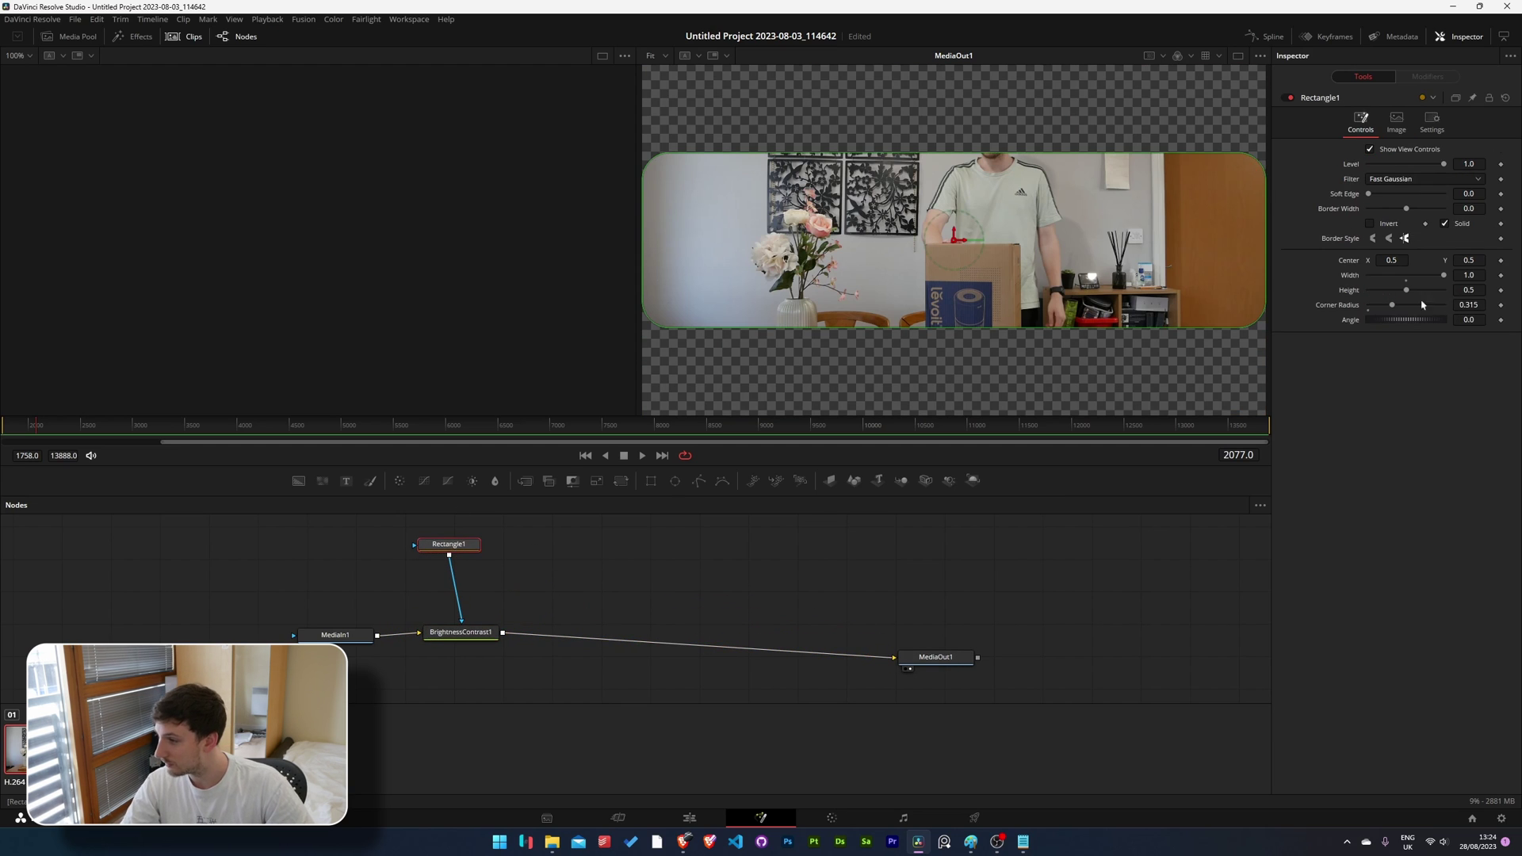
left_click_drag(1409, 291, 1449, 298)
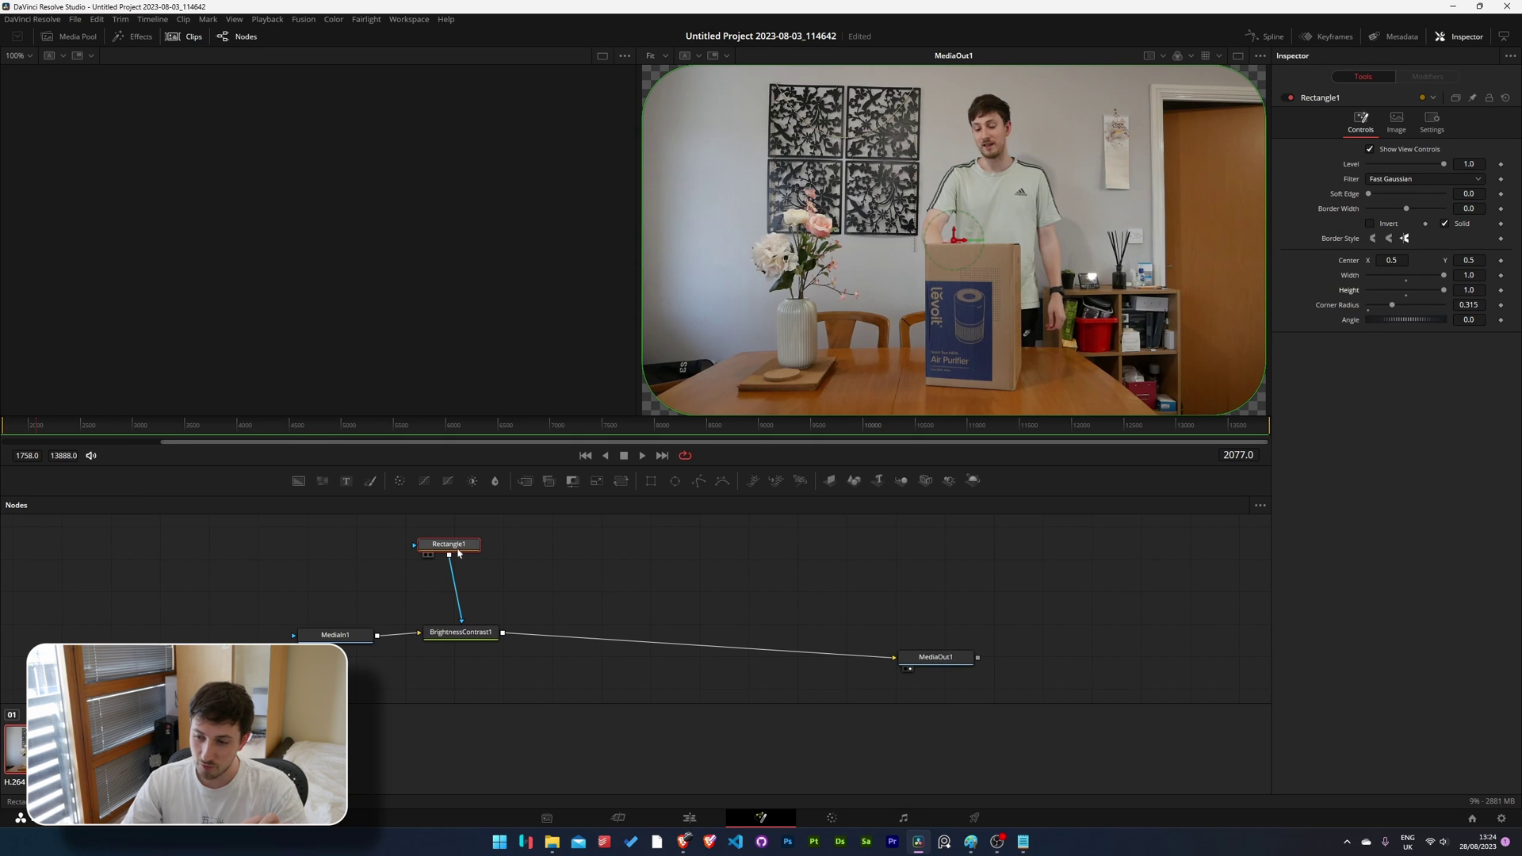
left_click_drag(459, 547, 471, 561)
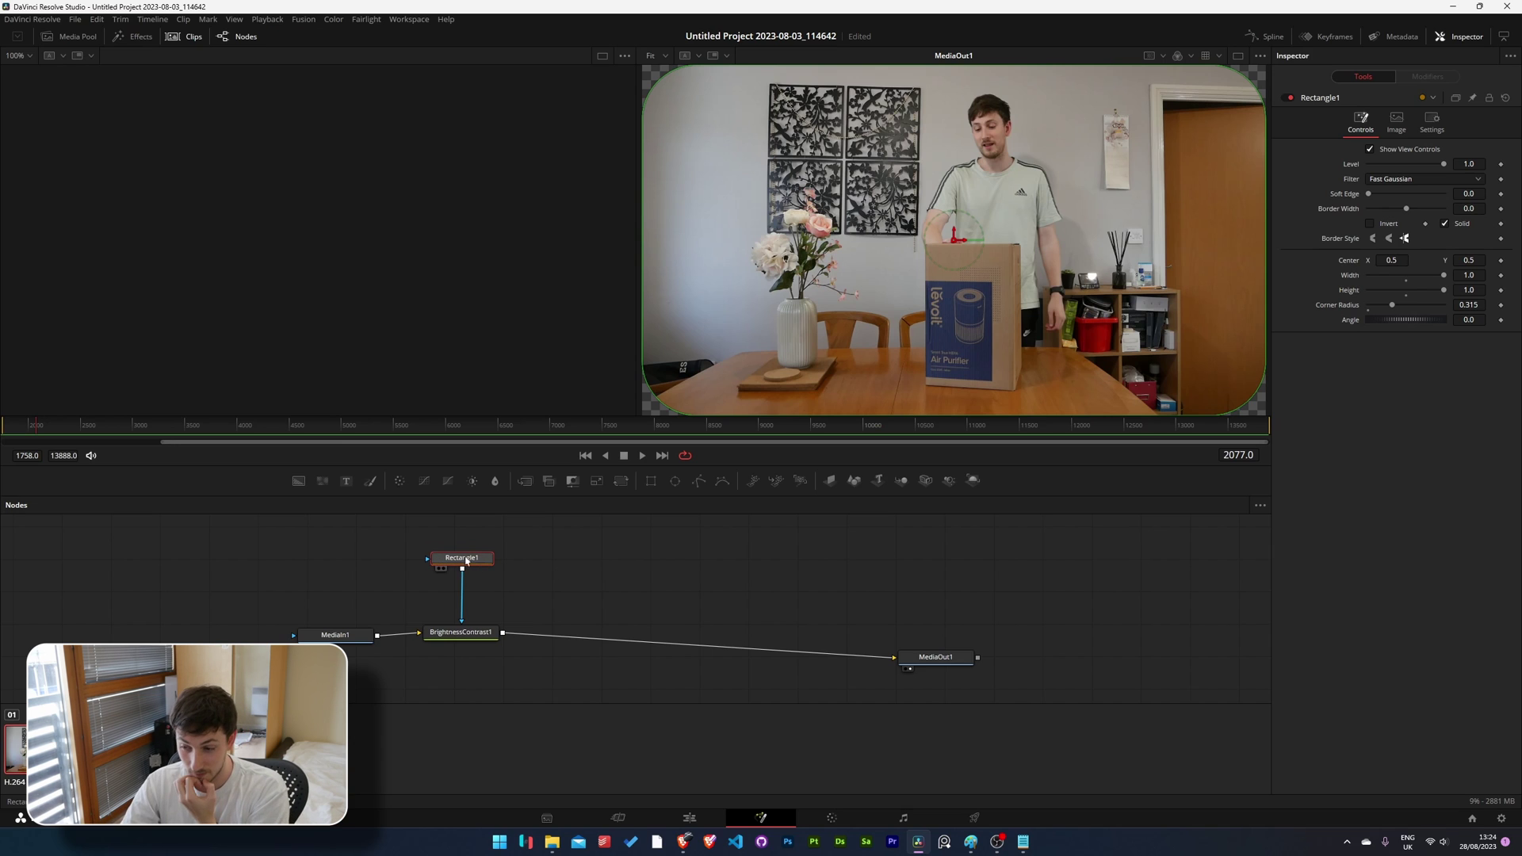
Rename Rectangle1 to roundMask and the Brightness / Contrast node to mask_BC.
key("F2")
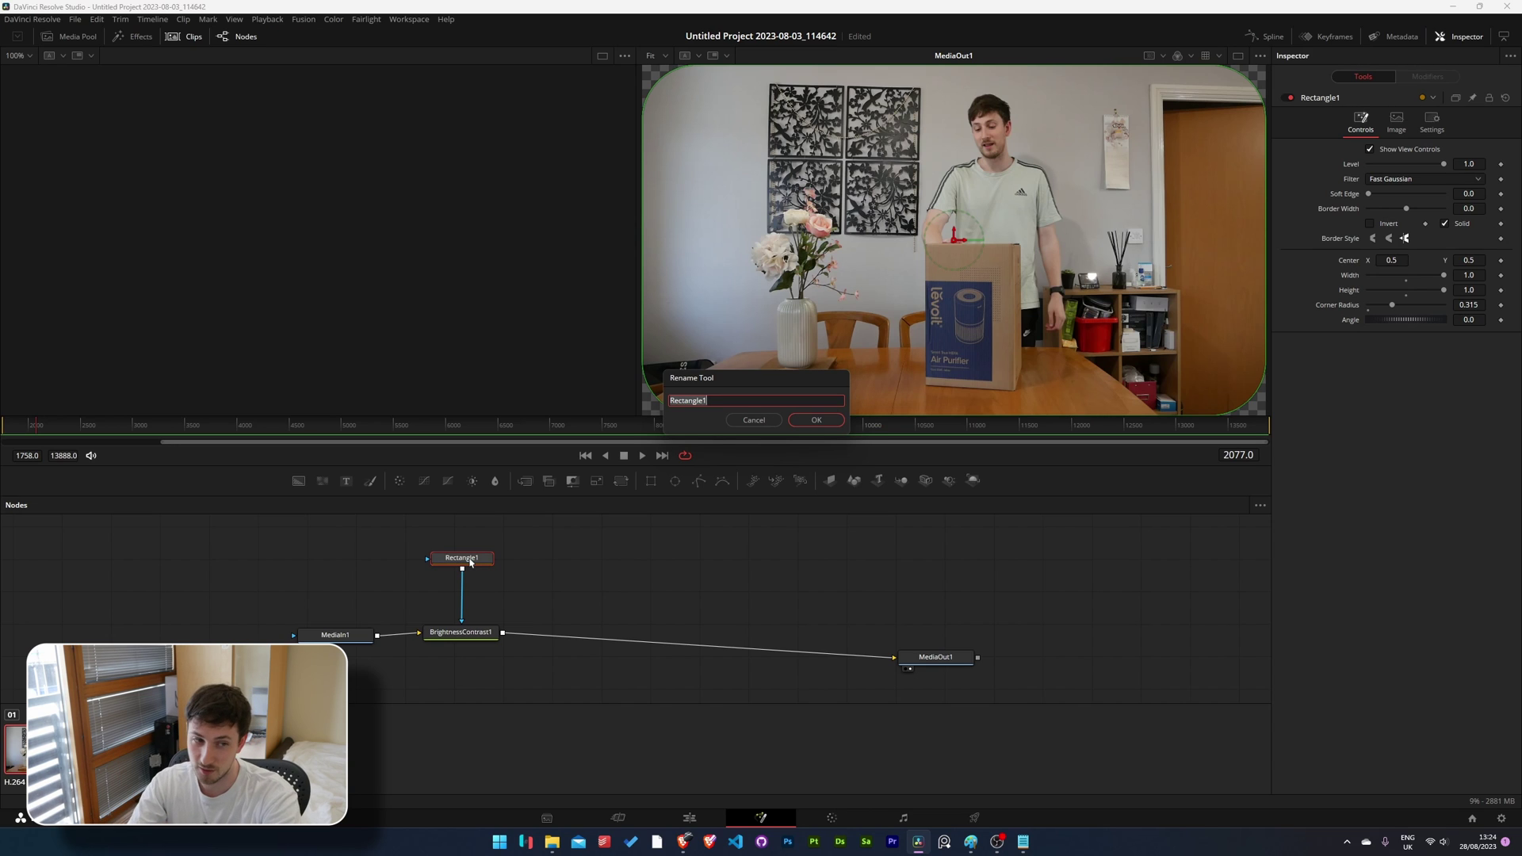
type("roundMask")
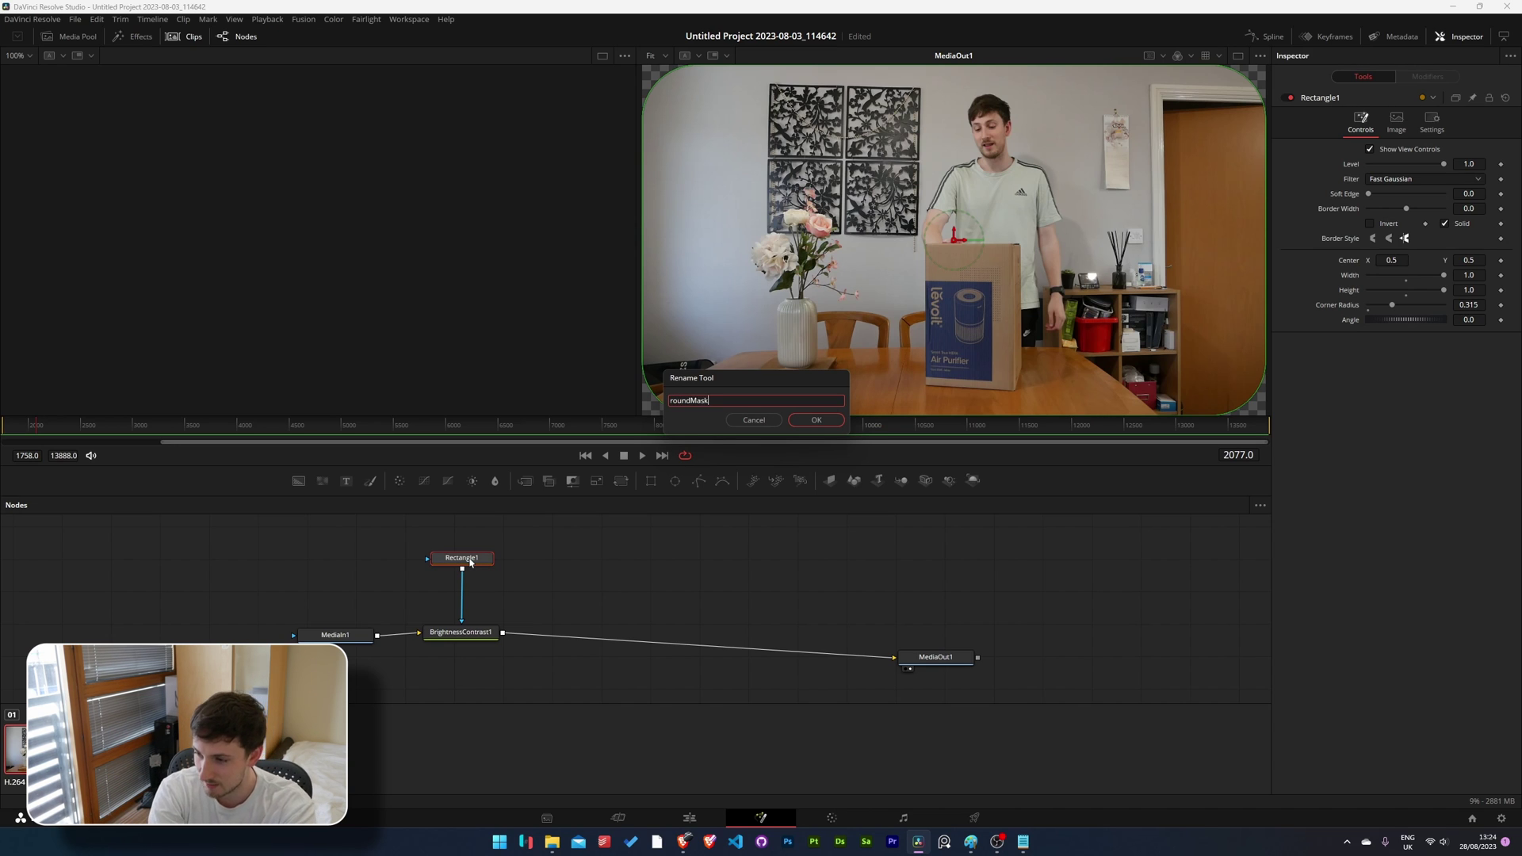
key("Return")
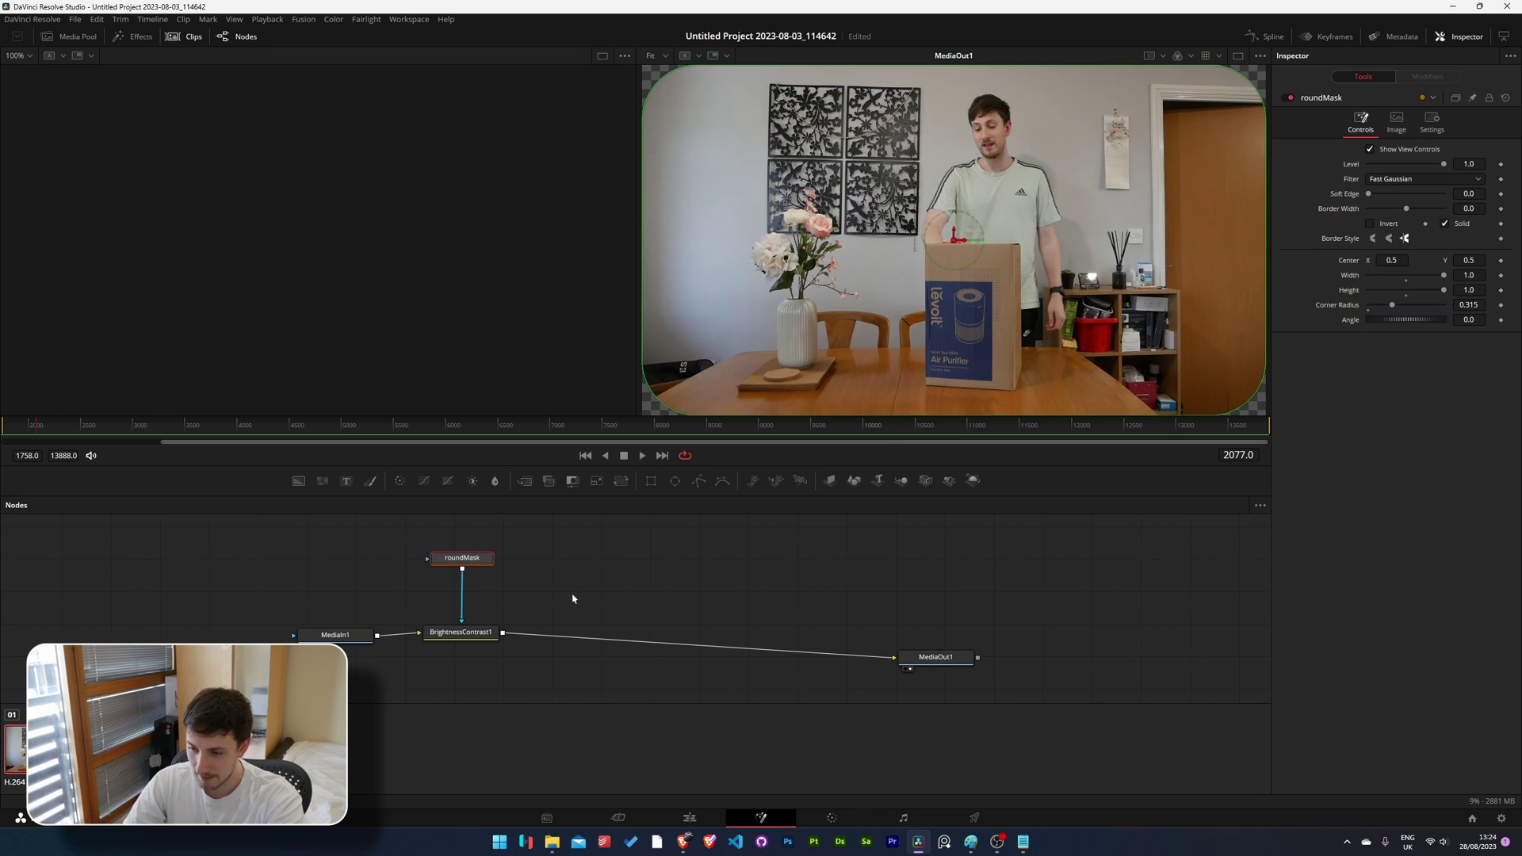
left_click(486, 633)
key("F2")
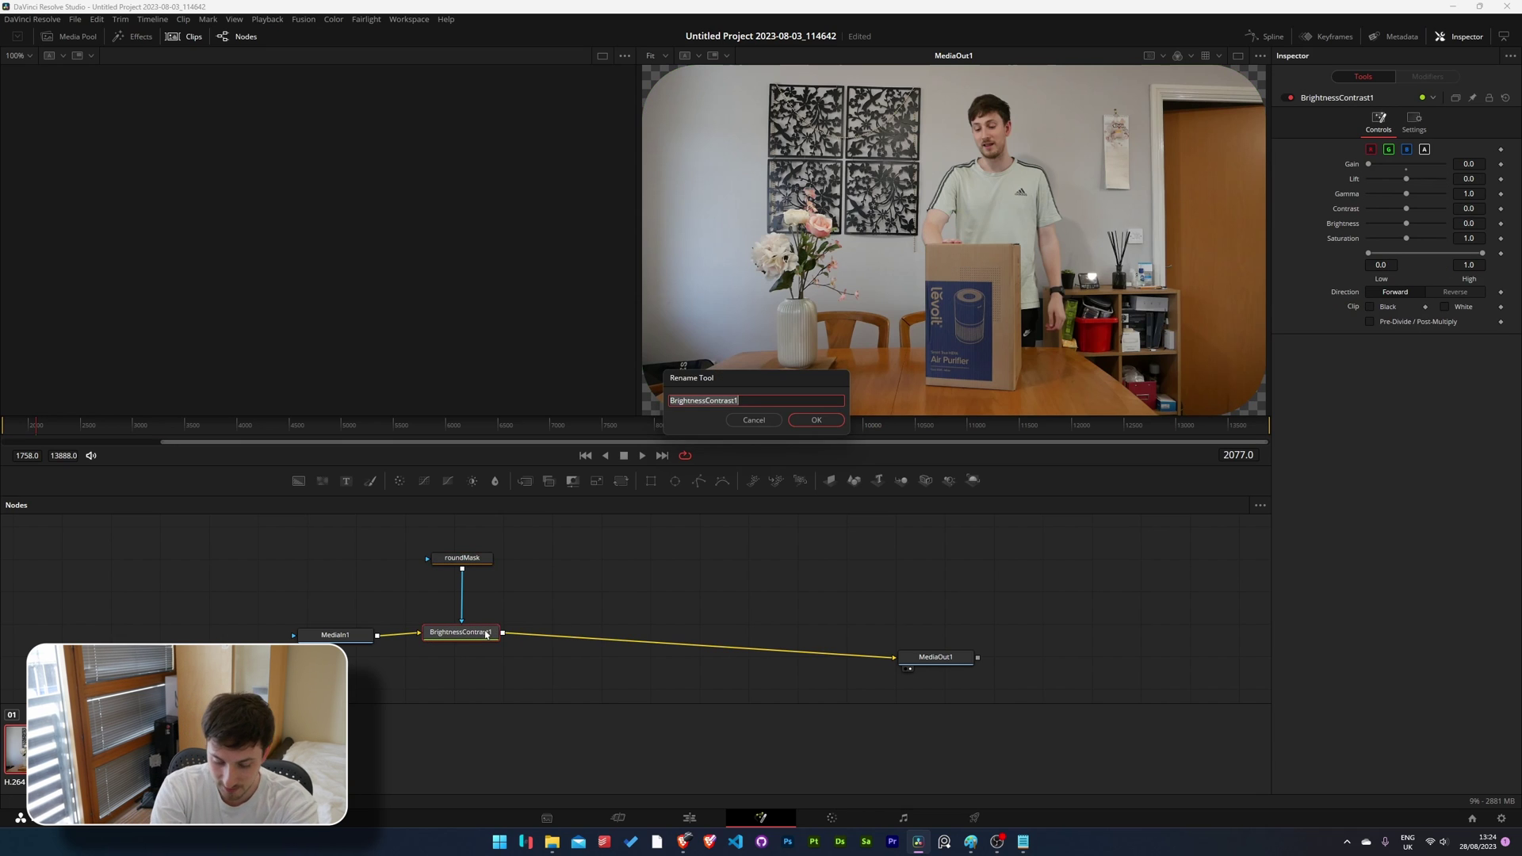
type("mask_BC")
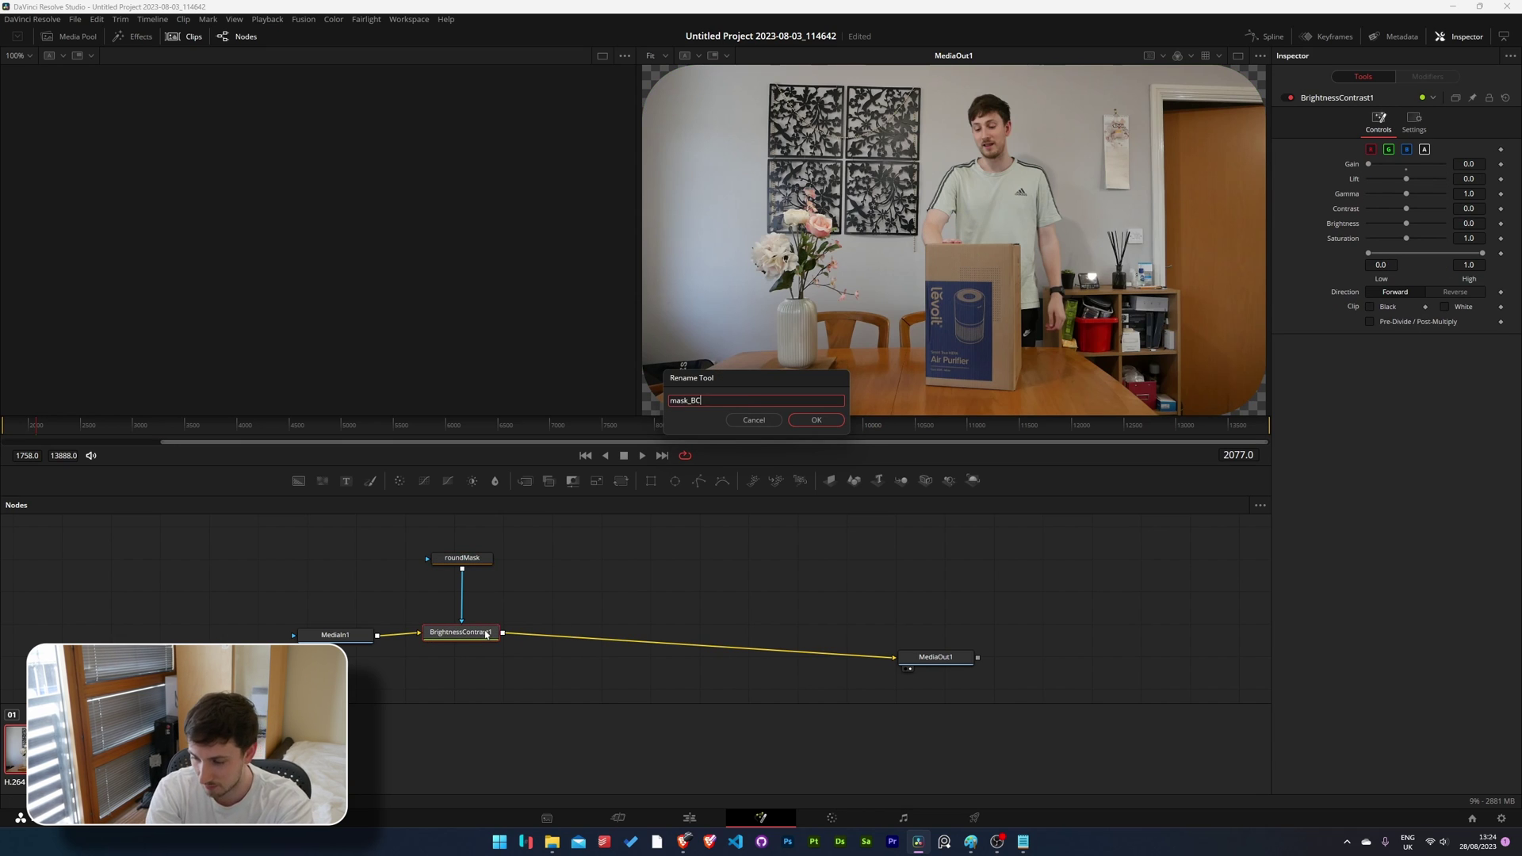
key("Return")
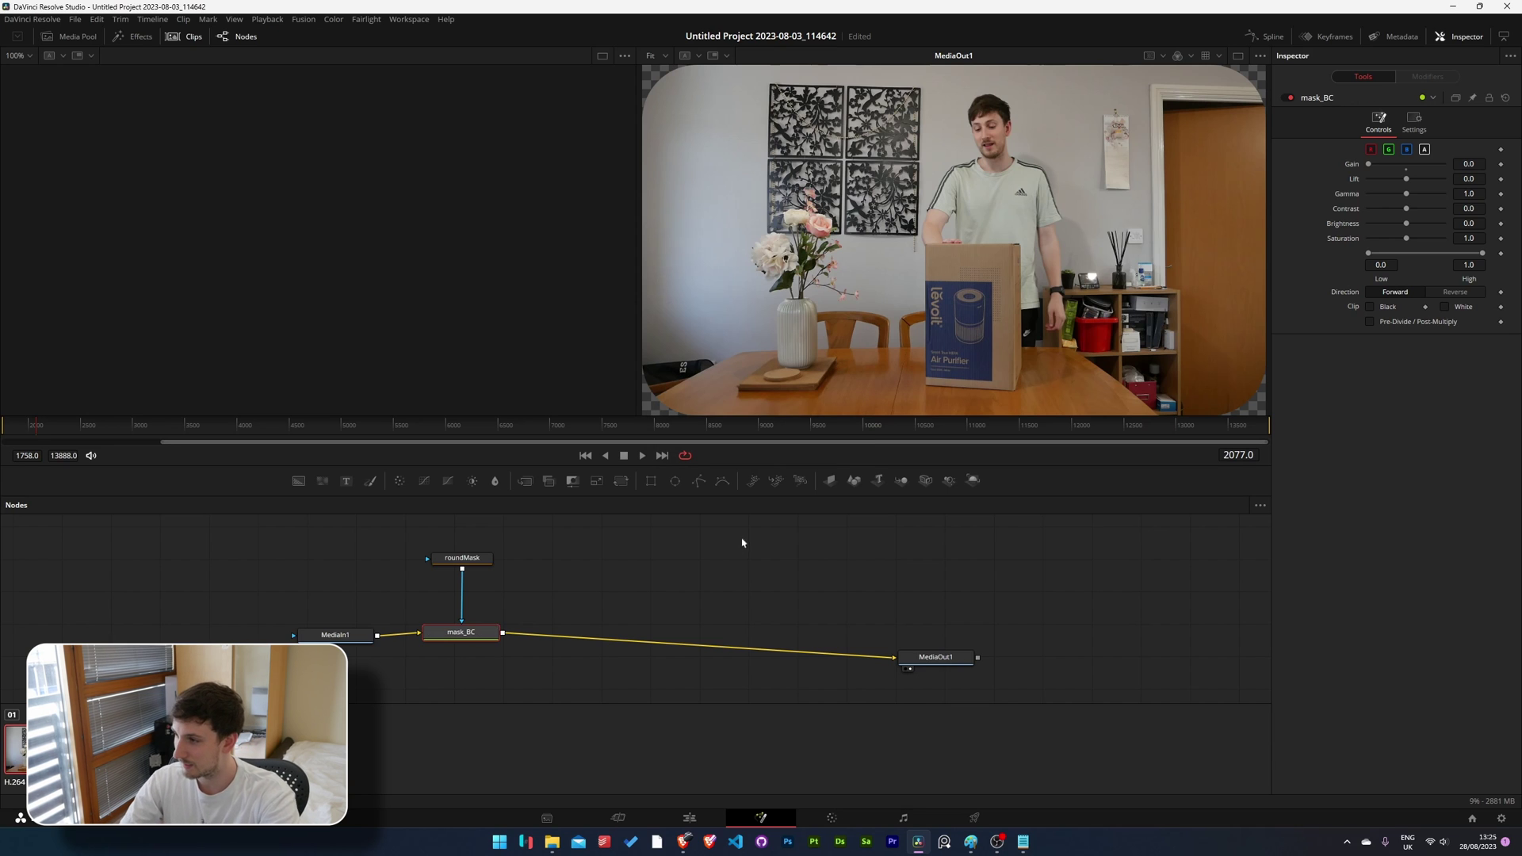
scroll(617, 594, "up", 1)
Add a Merge node and drop Merge1 onto the mask_BC to MediaOut1 link.
left_click(634, 573)
key("shift+space")
type("bright")
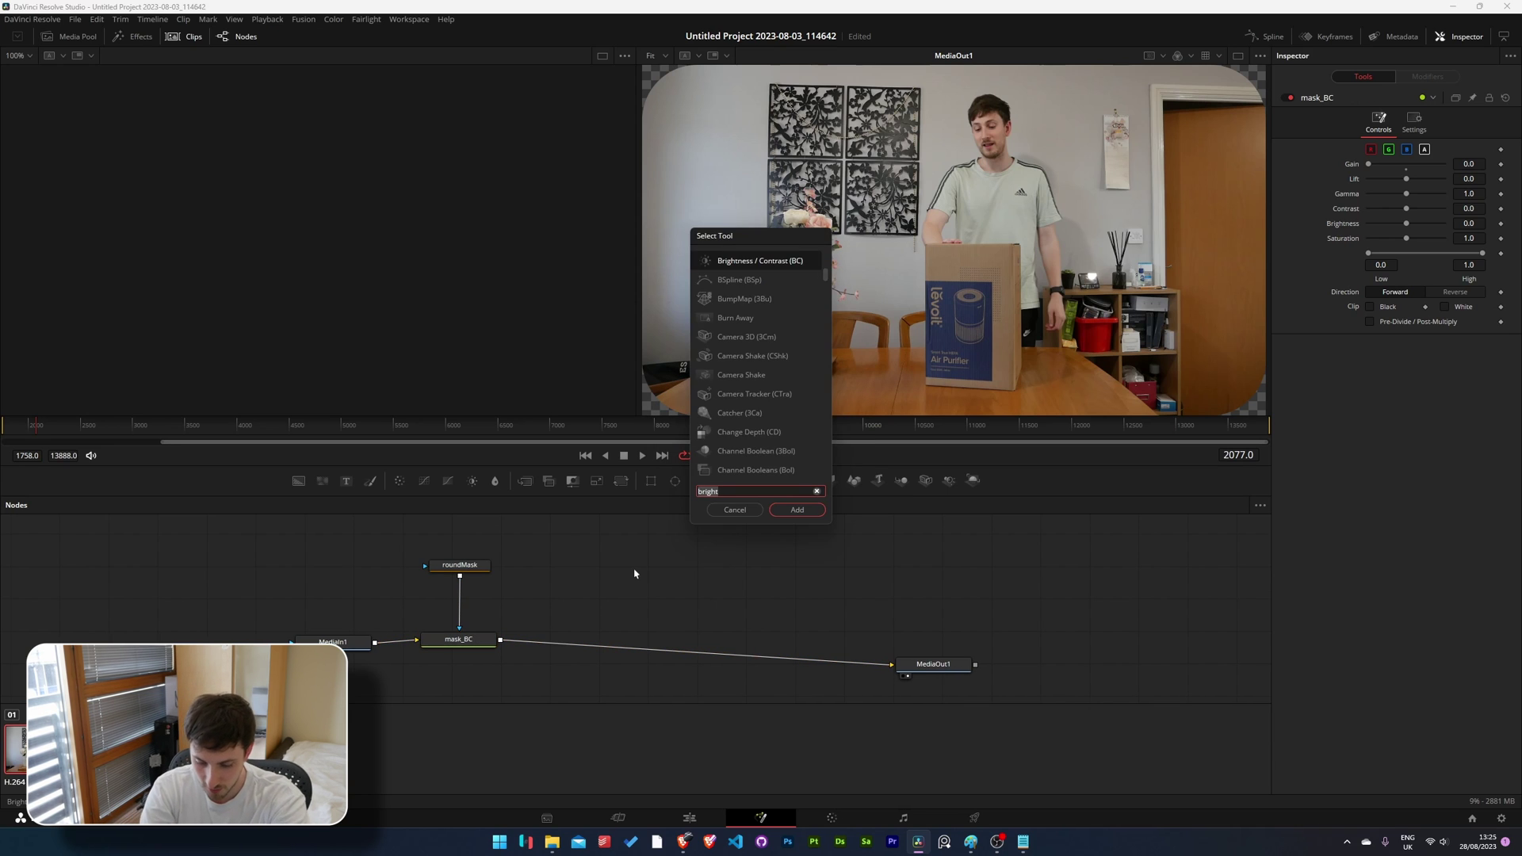
type("merge")
key("Return")
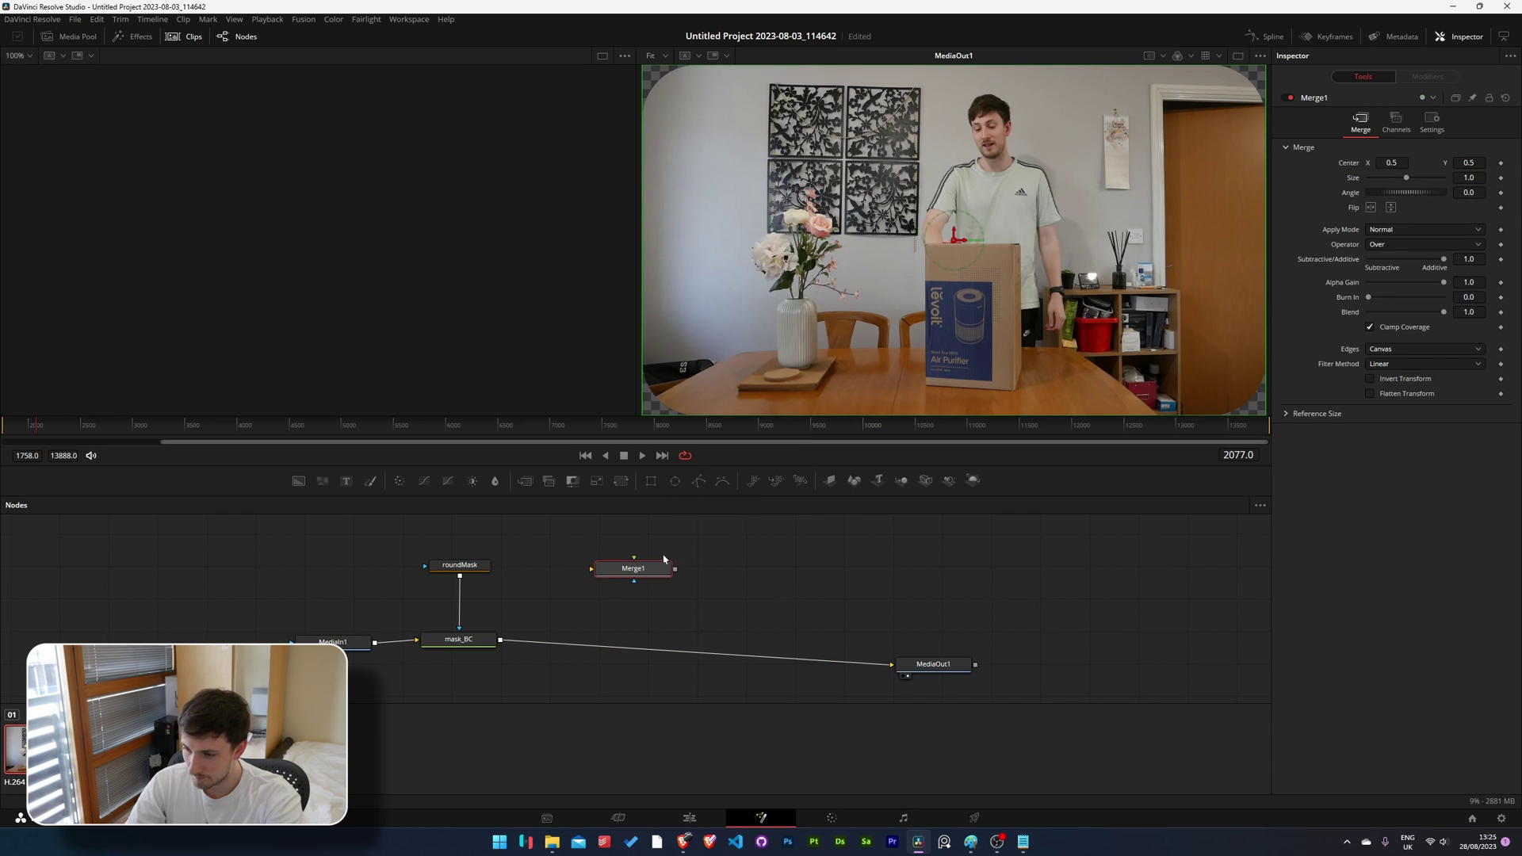
left_click_drag(643, 572, 629, 623)
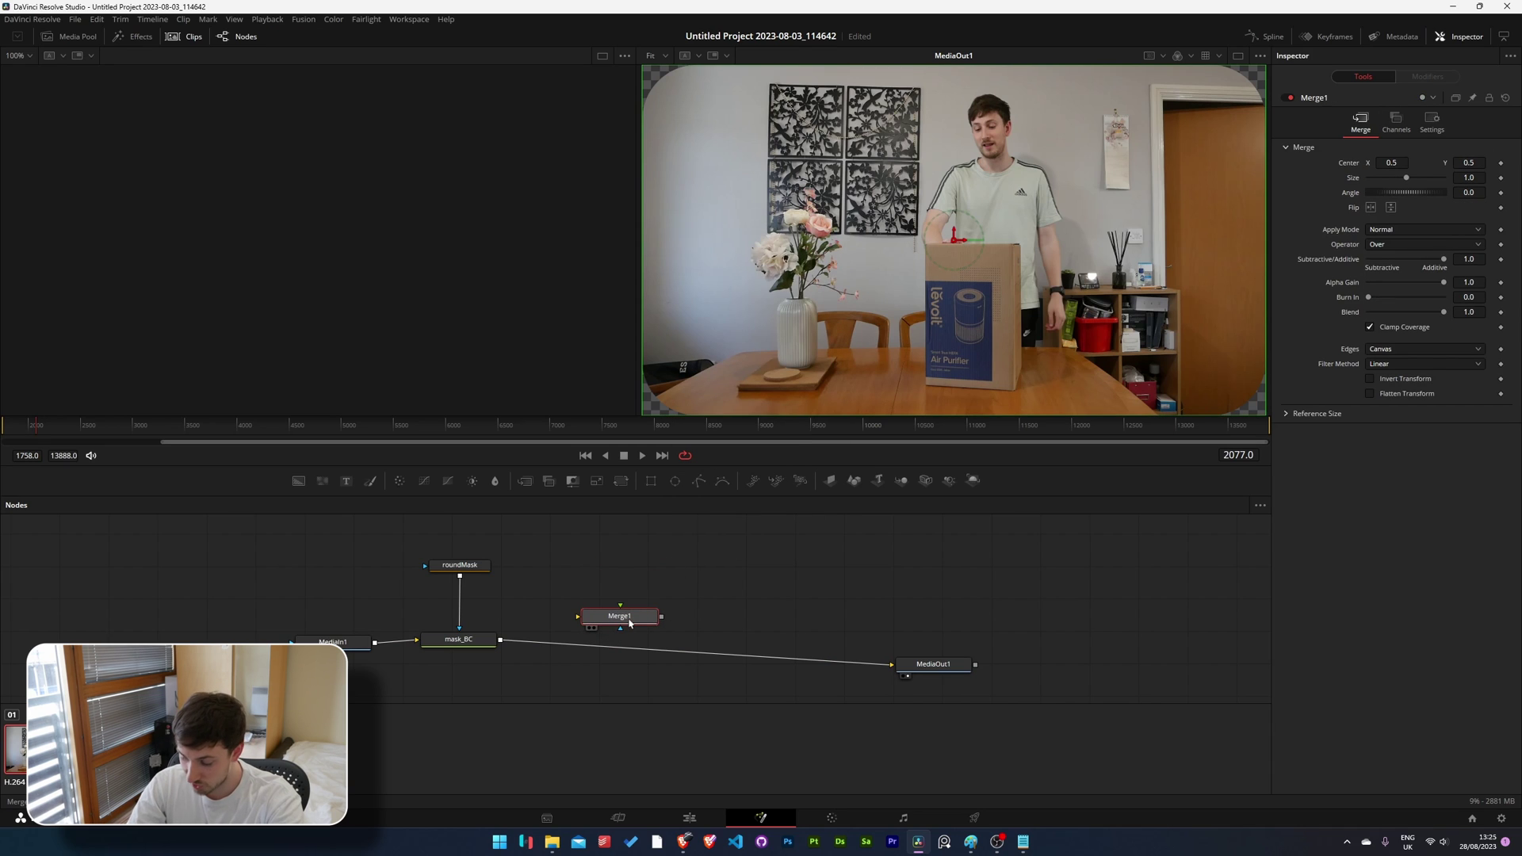
mouse_move(629, 624)
left_mouse_down()
mouse_move(631, 602)
mouse_move(617, 649)
left_mouse_up()
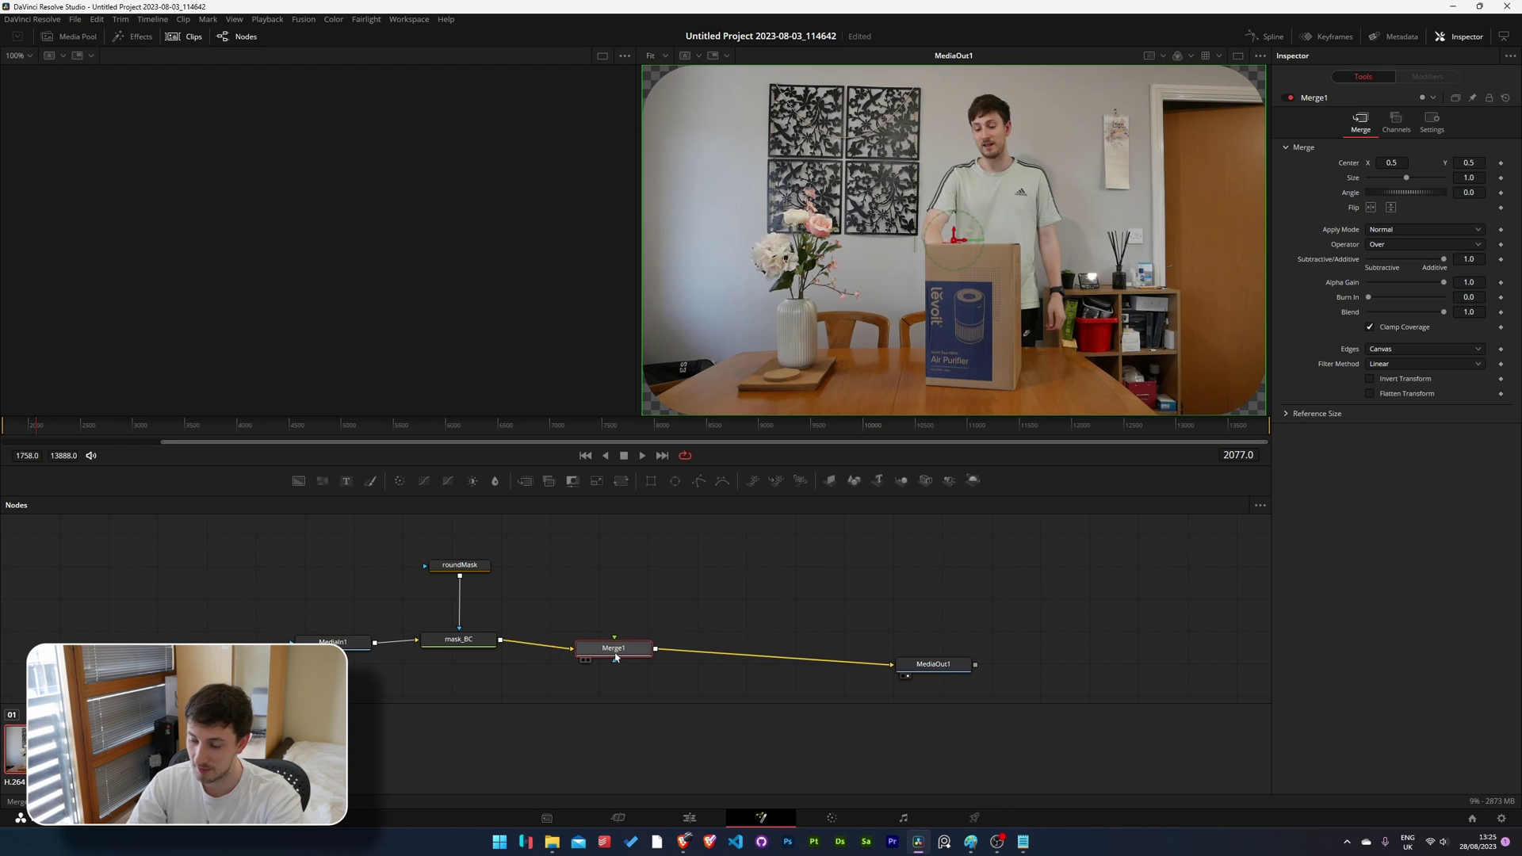
left_click(615, 570)
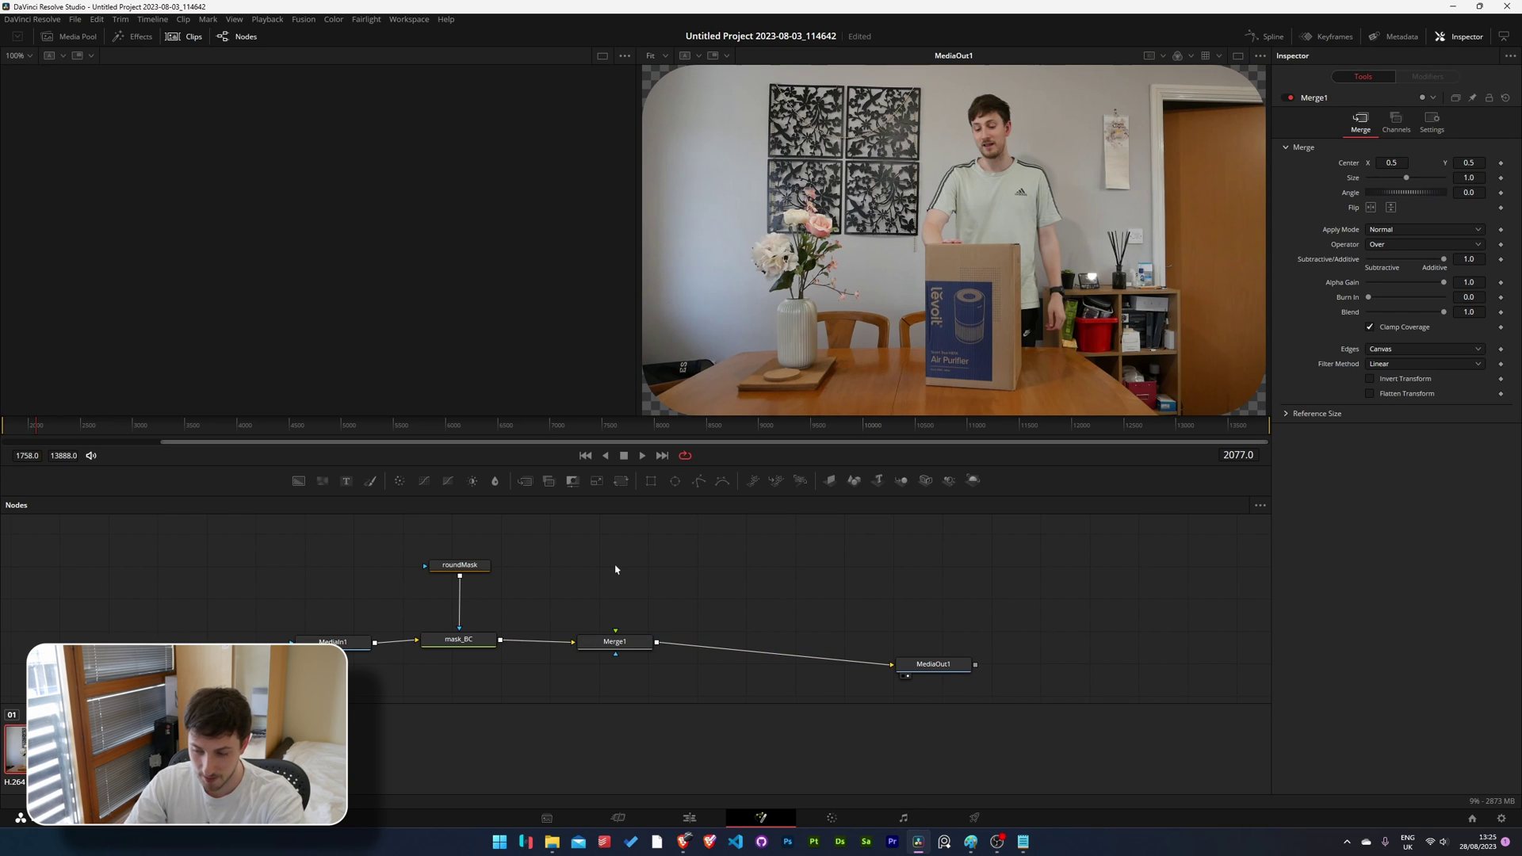
Add a Background node and place Background1 directly above Merge1.
key("shift+space")
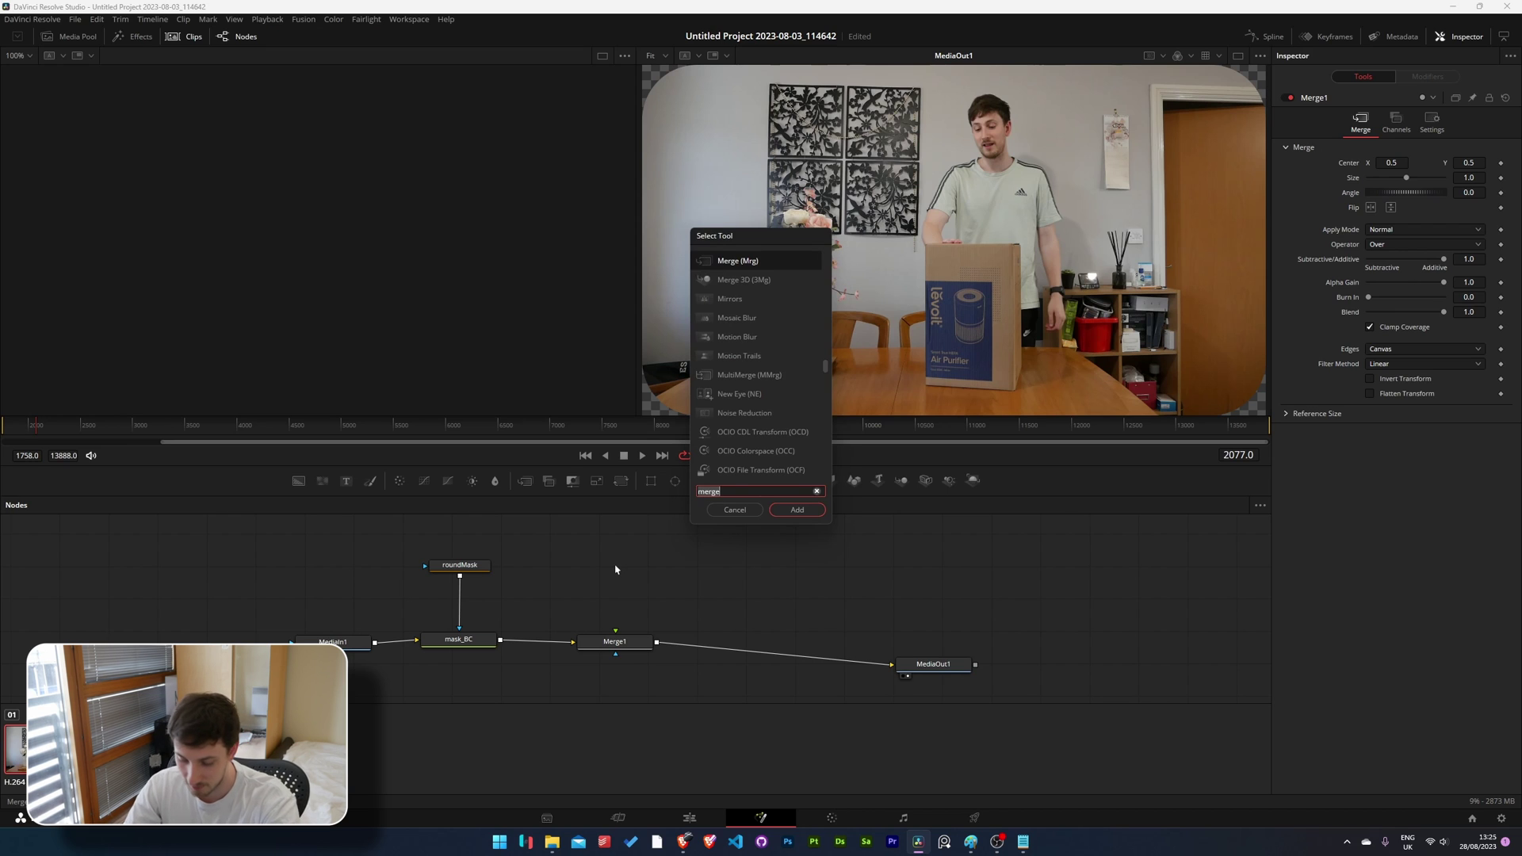
type("back")
key("Return")
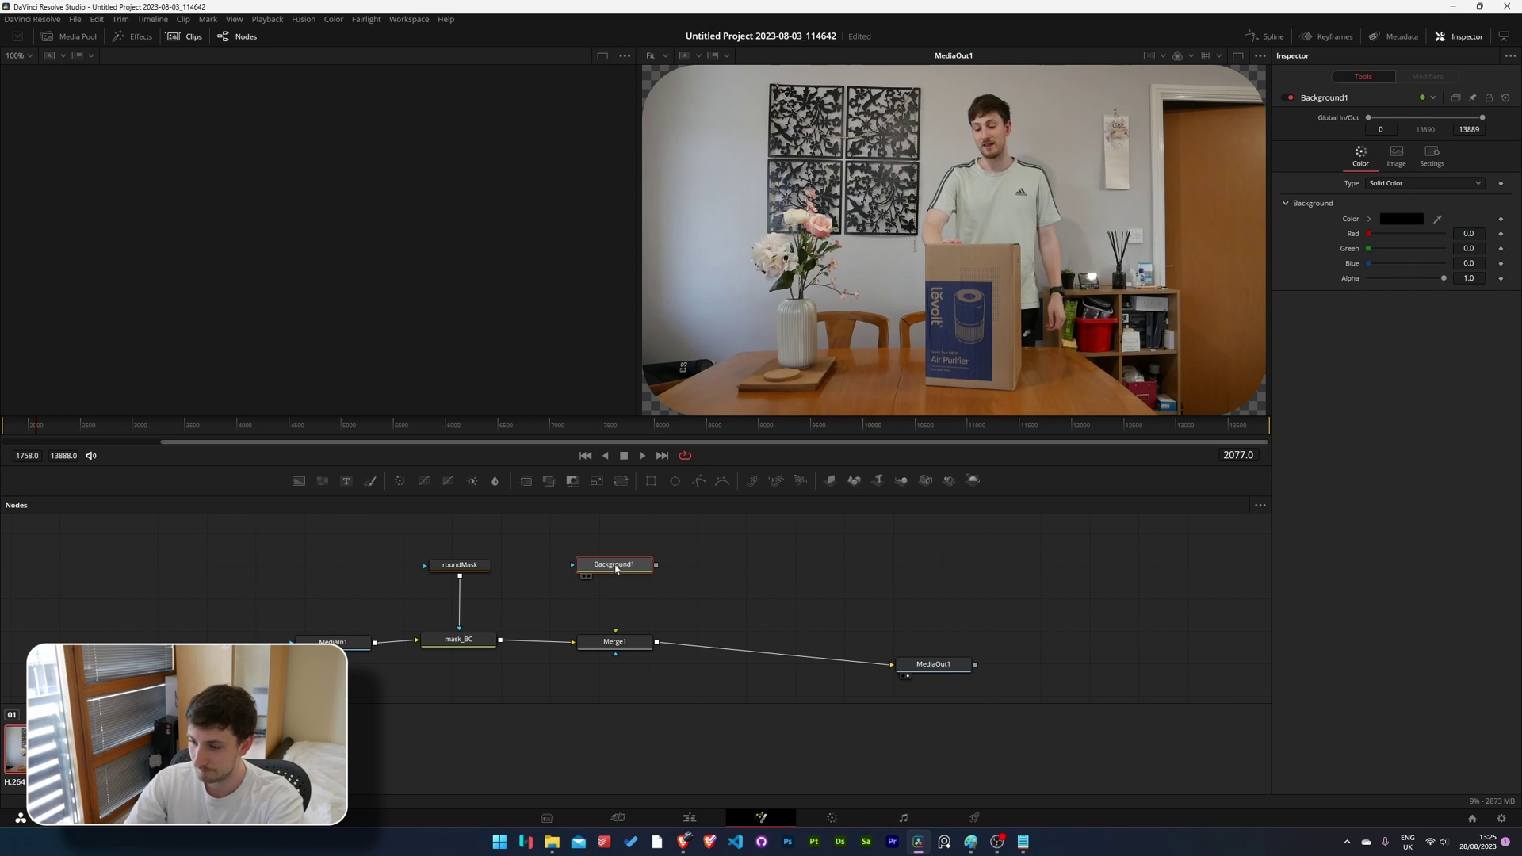
left_click_drag(656, 564, 616, 641)
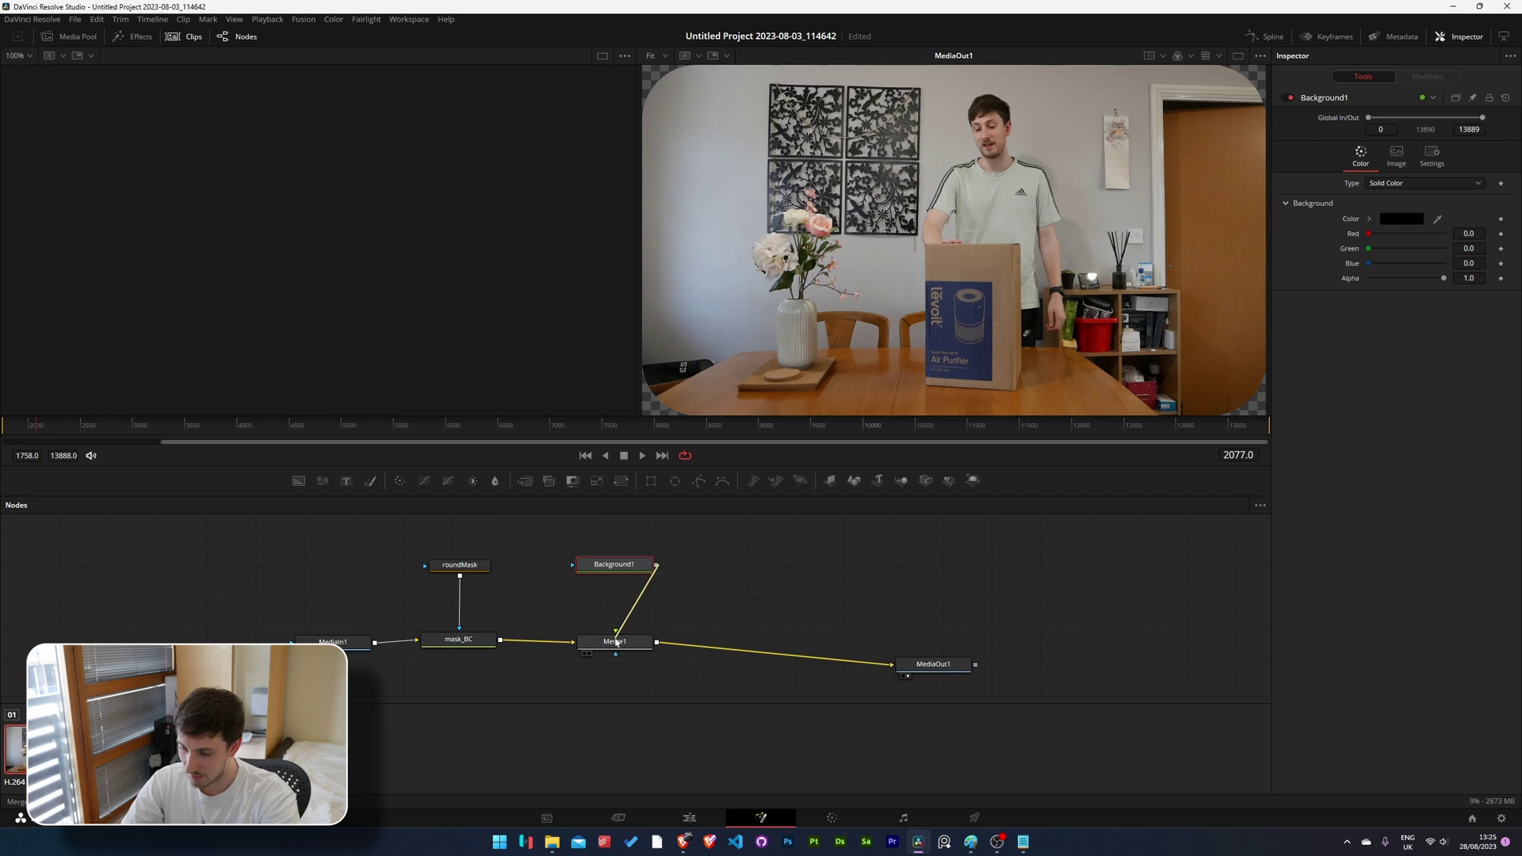
left_click_drag(614, 564, 615, 573)
scroll(666, 587, "up", 2)
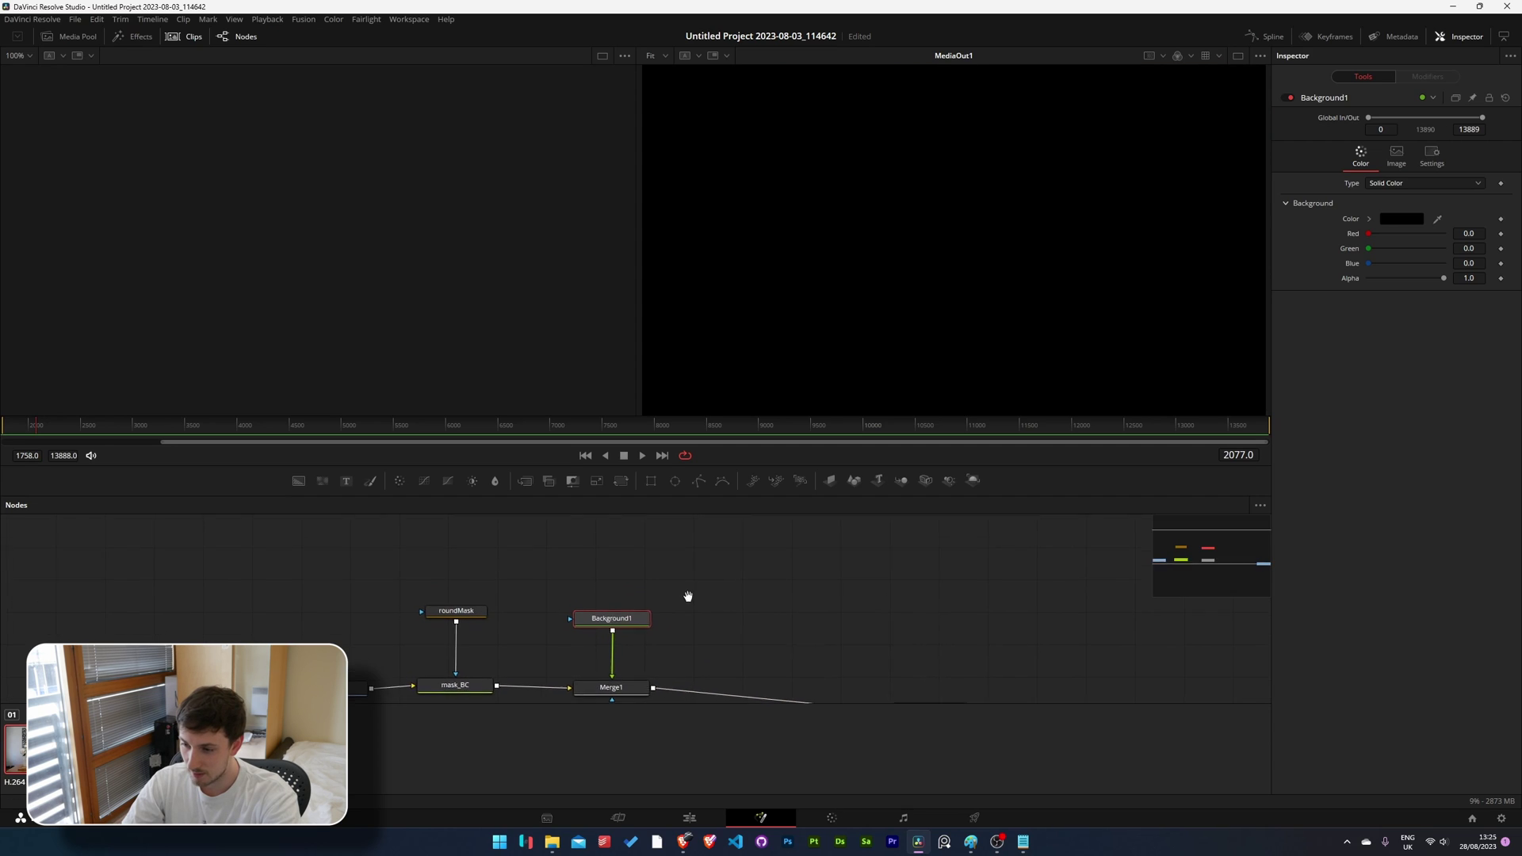
scroll(634, 567, "down", 2)
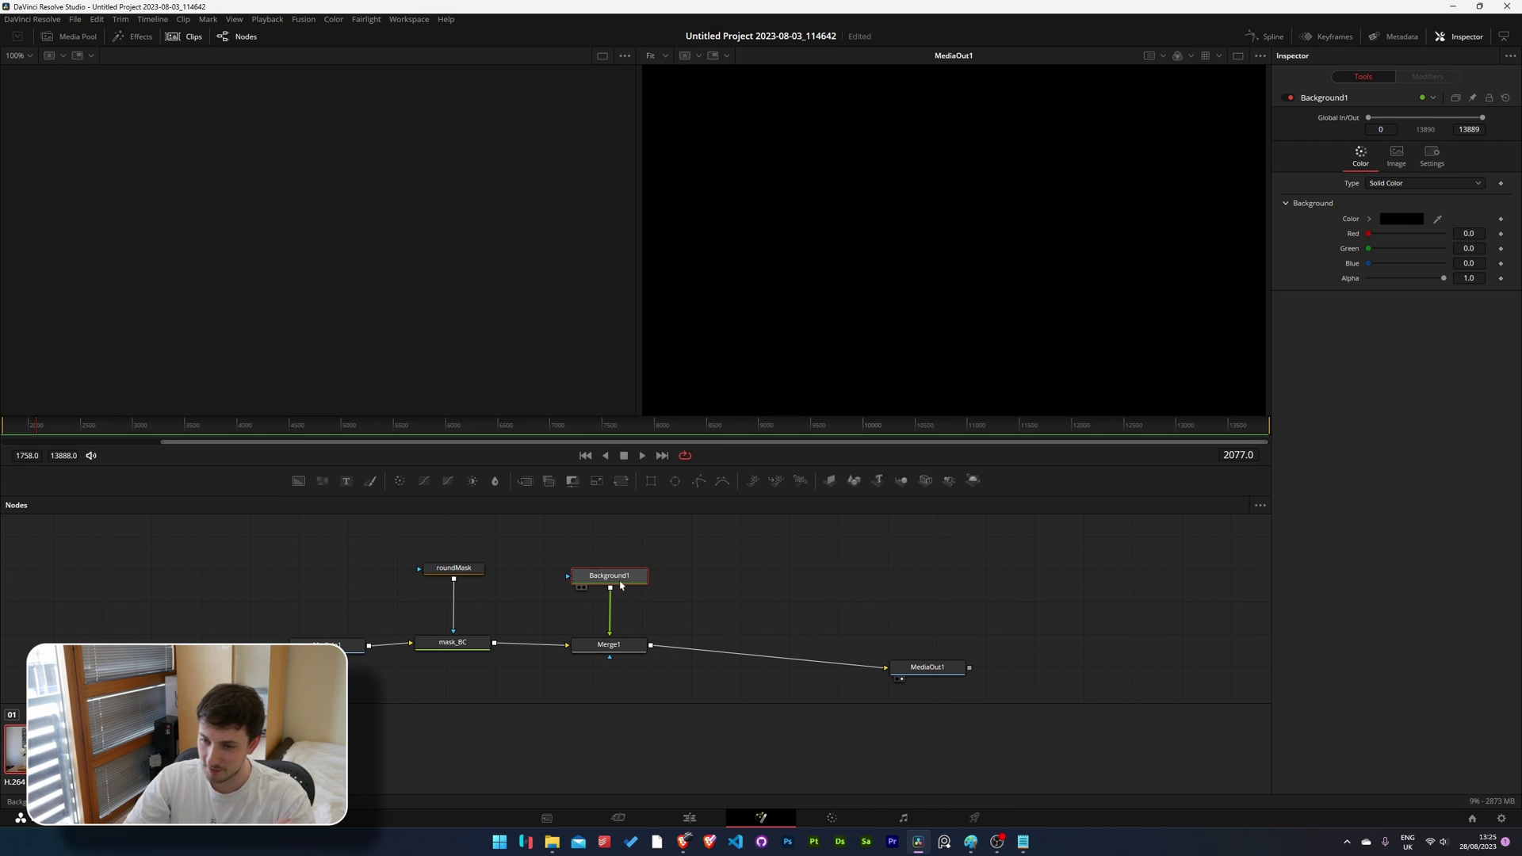
Connect Background1 to Merge1's background input and mask_BC to its foreground.
mouse_move(626, 582)
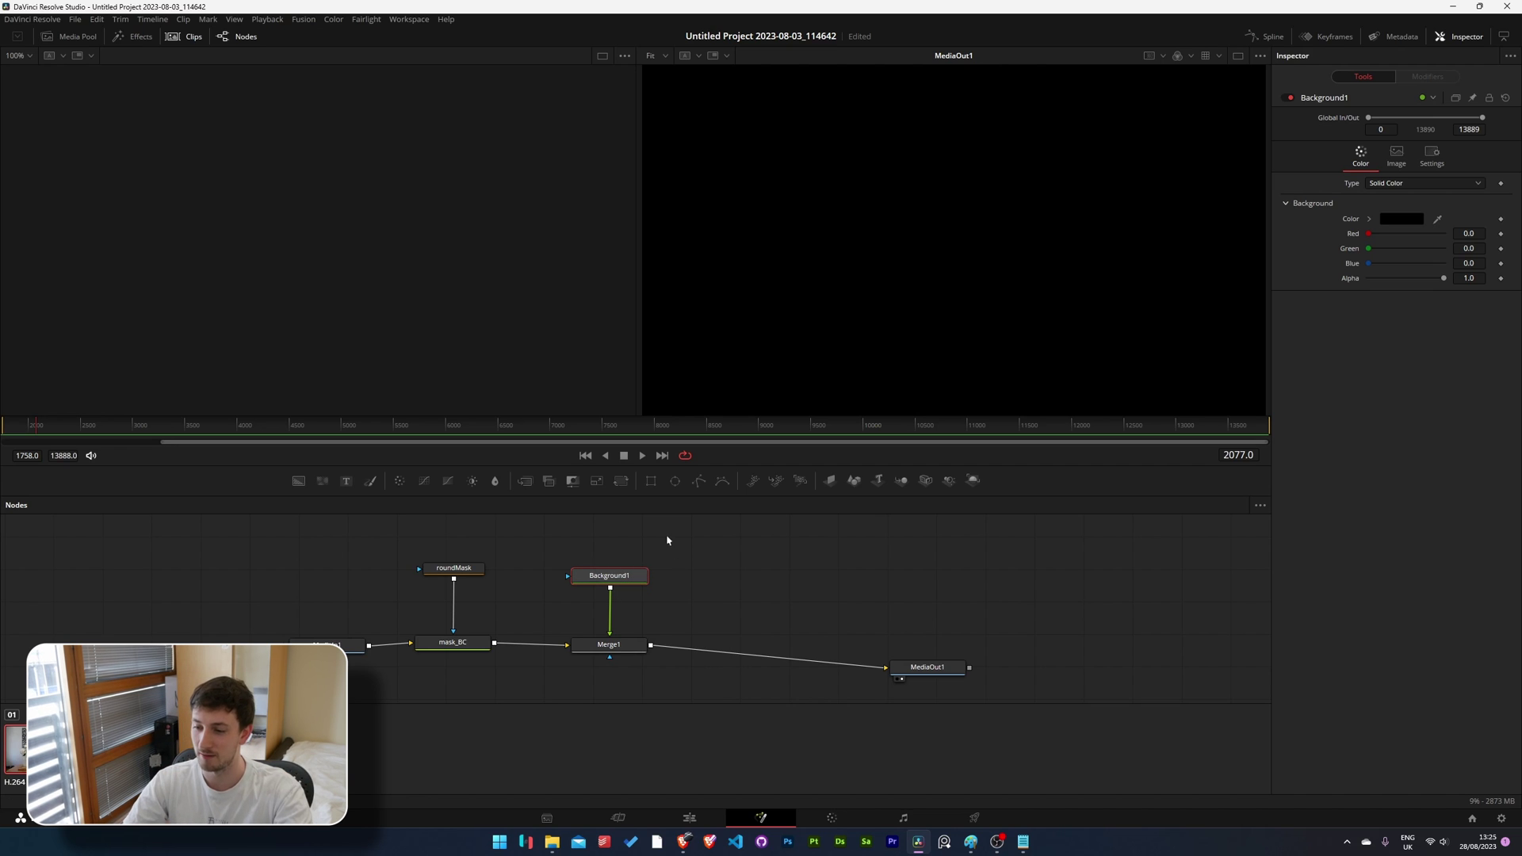
left_click_drag(605, 633, 639, 604)
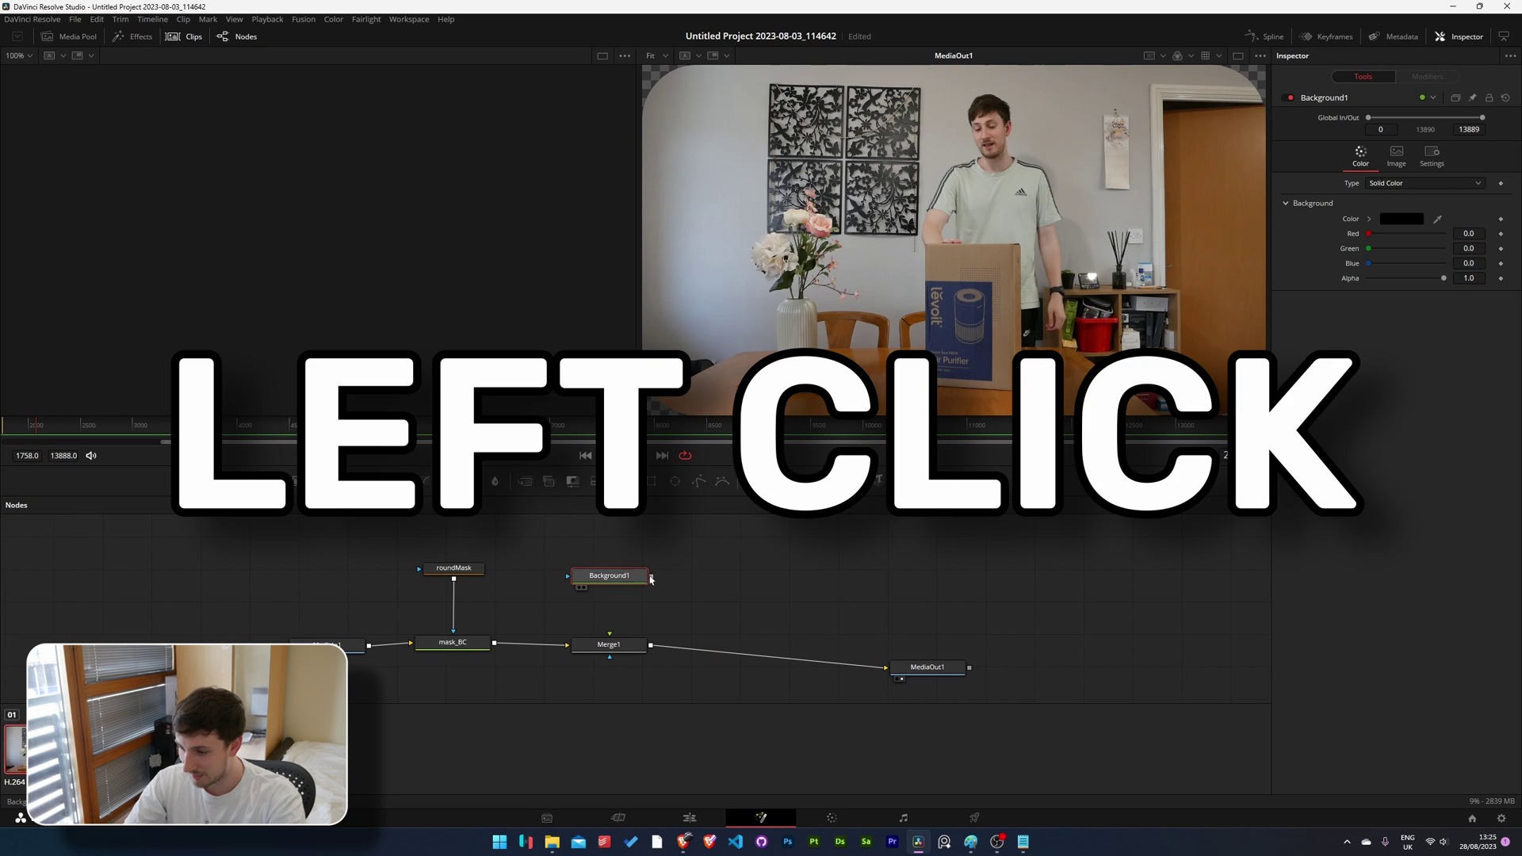
left_click_drag(653, 579, 615, 647)
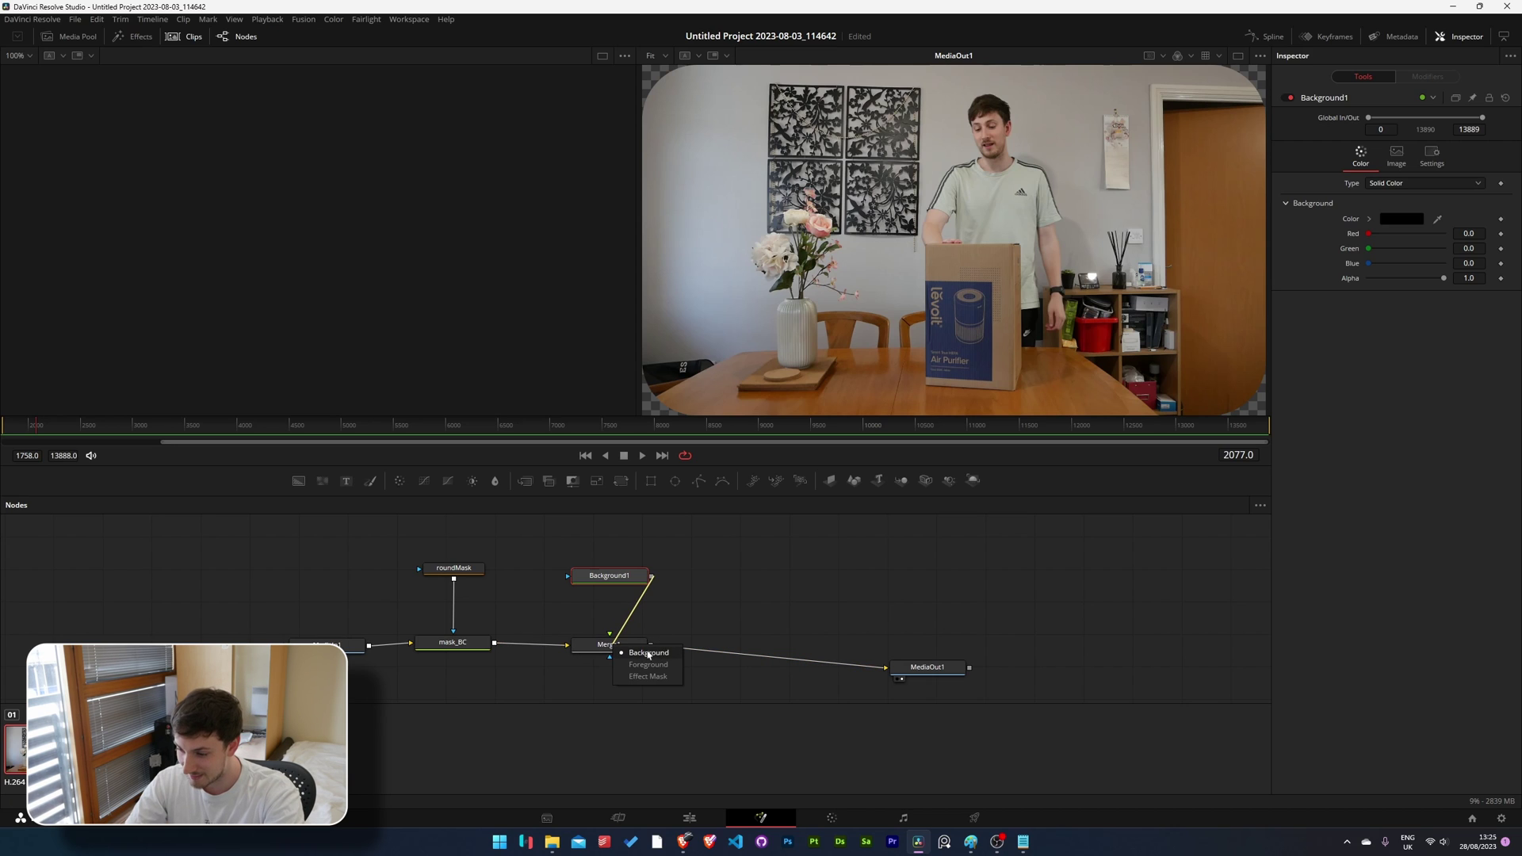
left_click(648, 653)
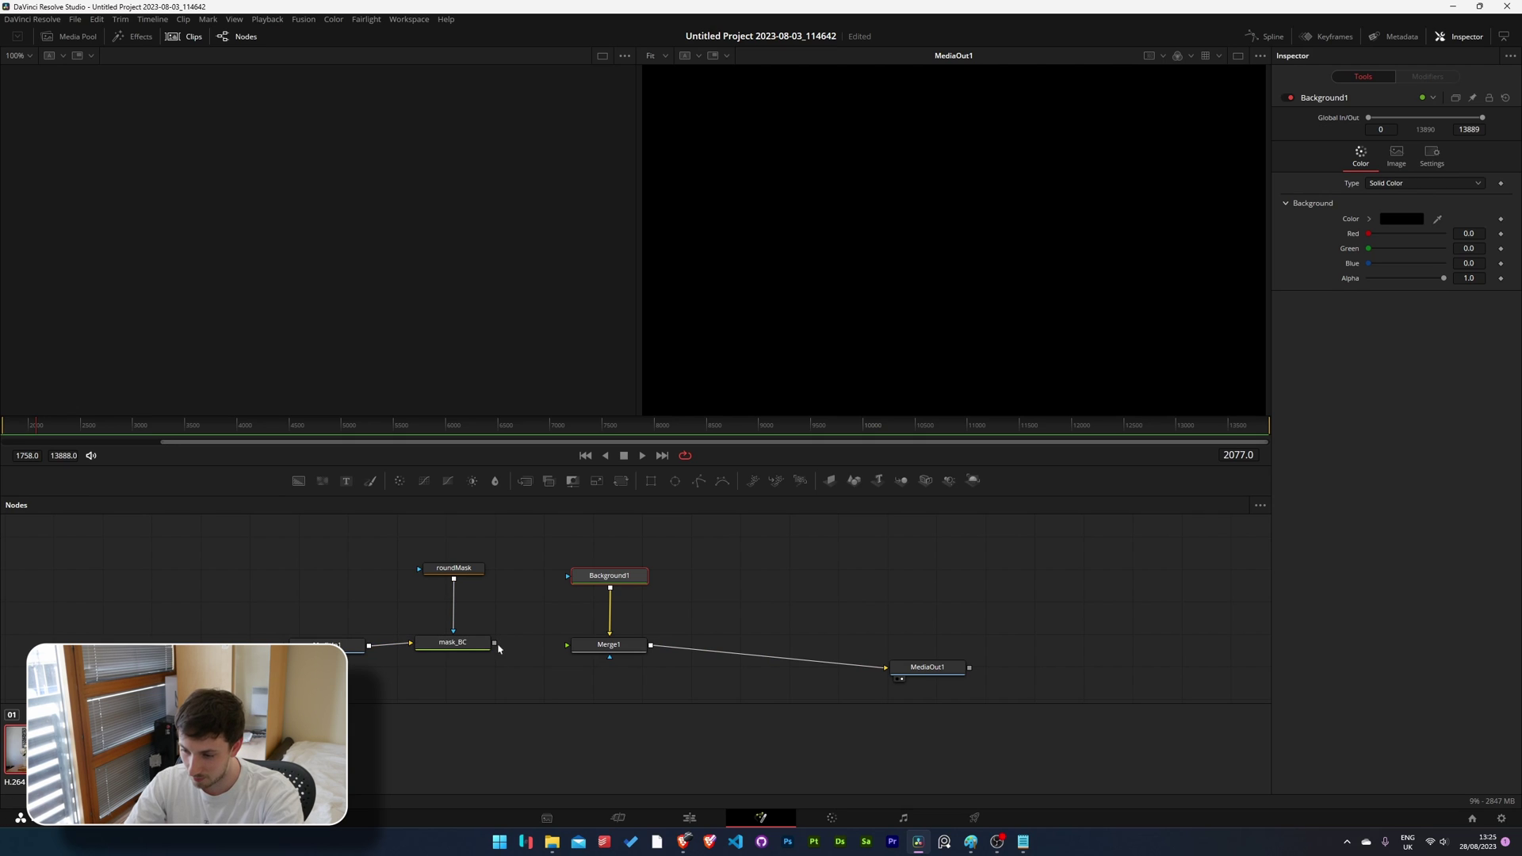
left_click_drag(494, 643, 619, 650)
left_click(666, 666)
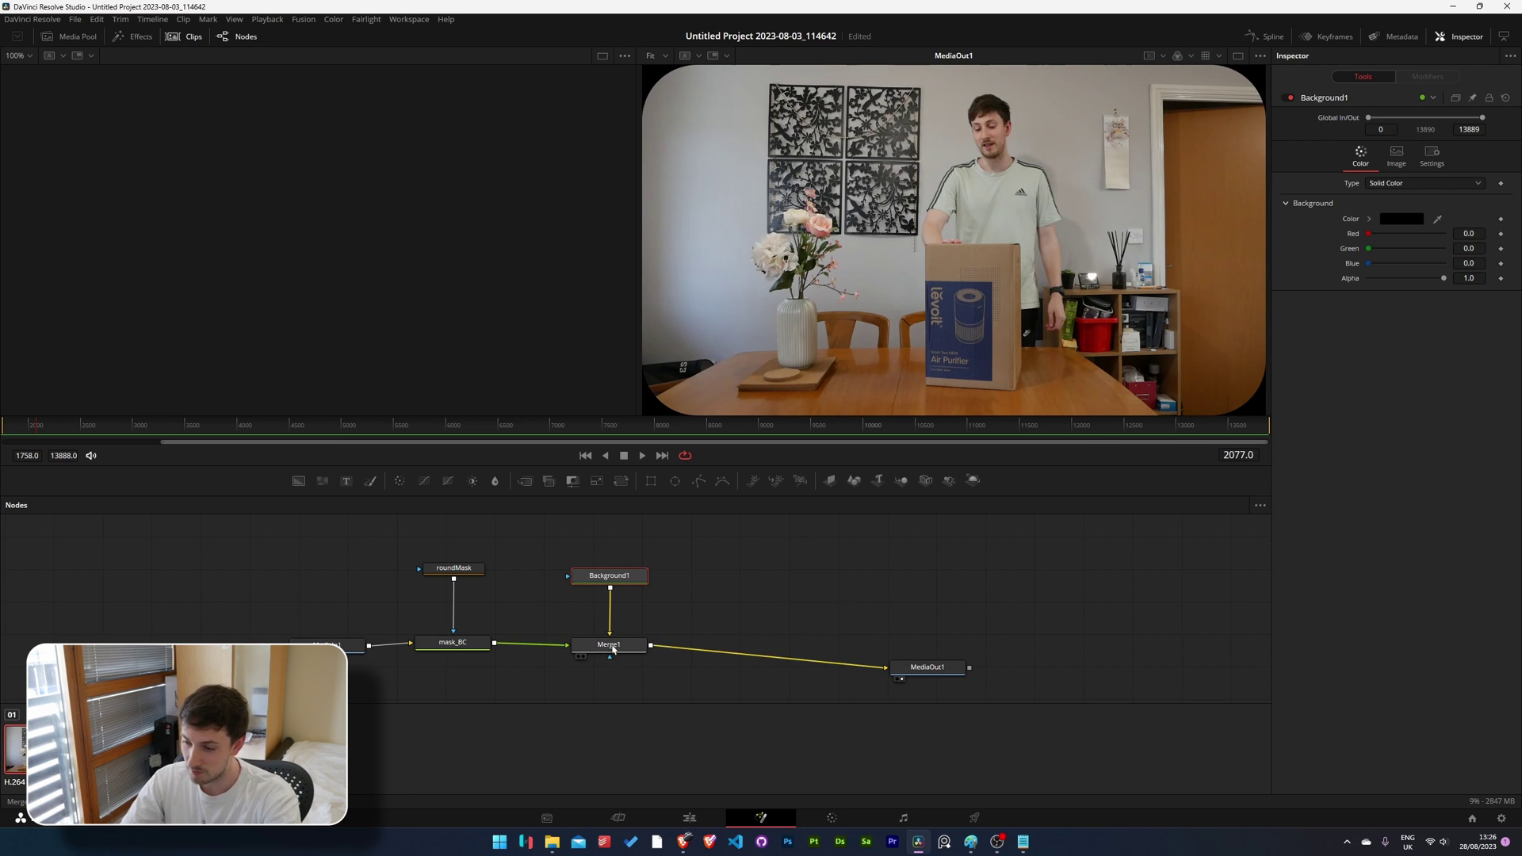
Rename the Background1 node to borderColour.
left_click_drag(631, 584, 628, 597)
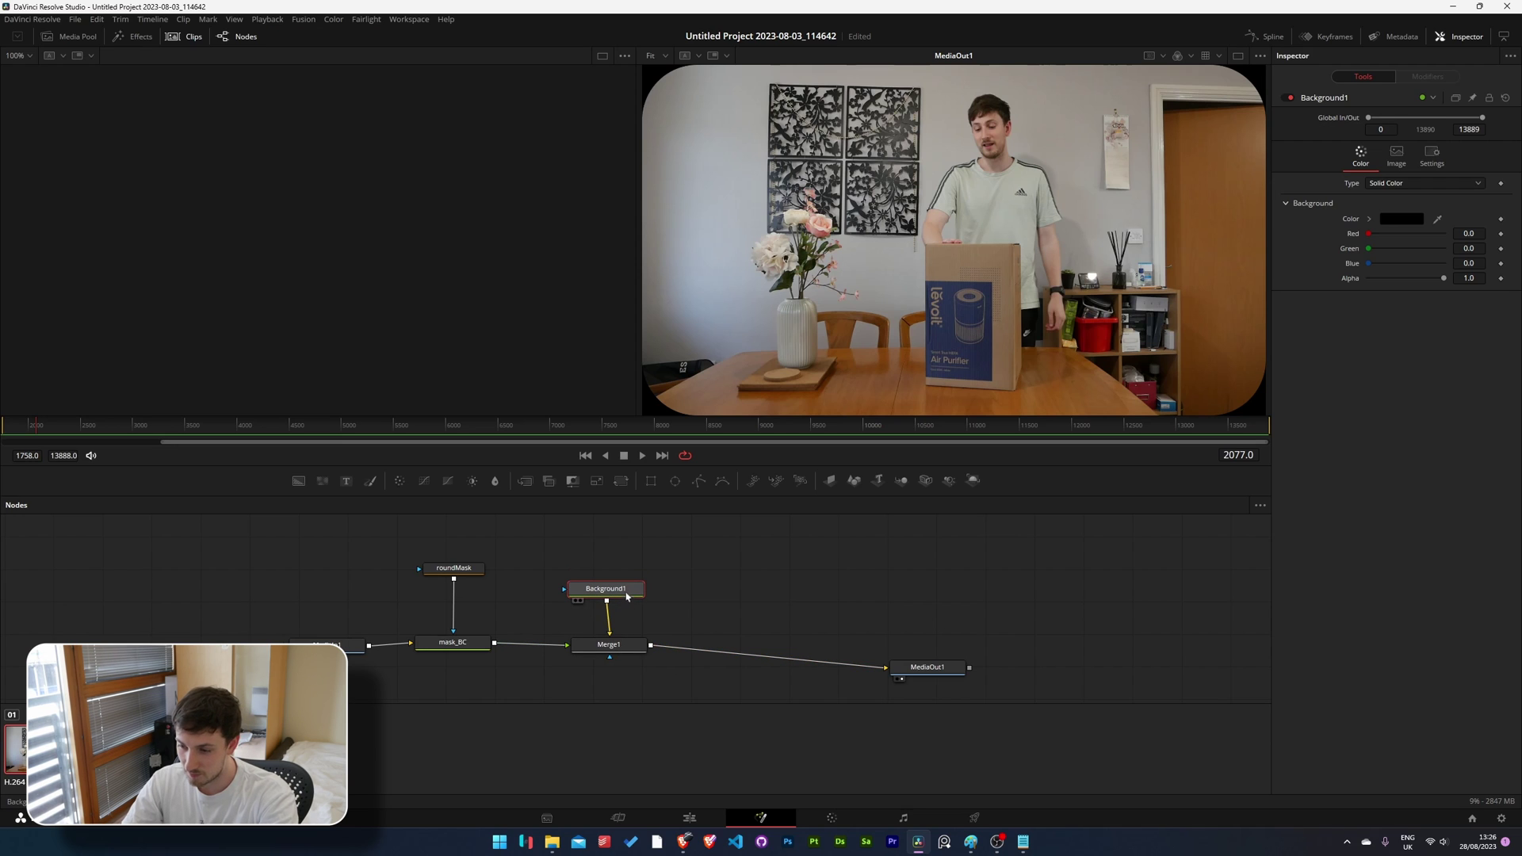
key("F2")
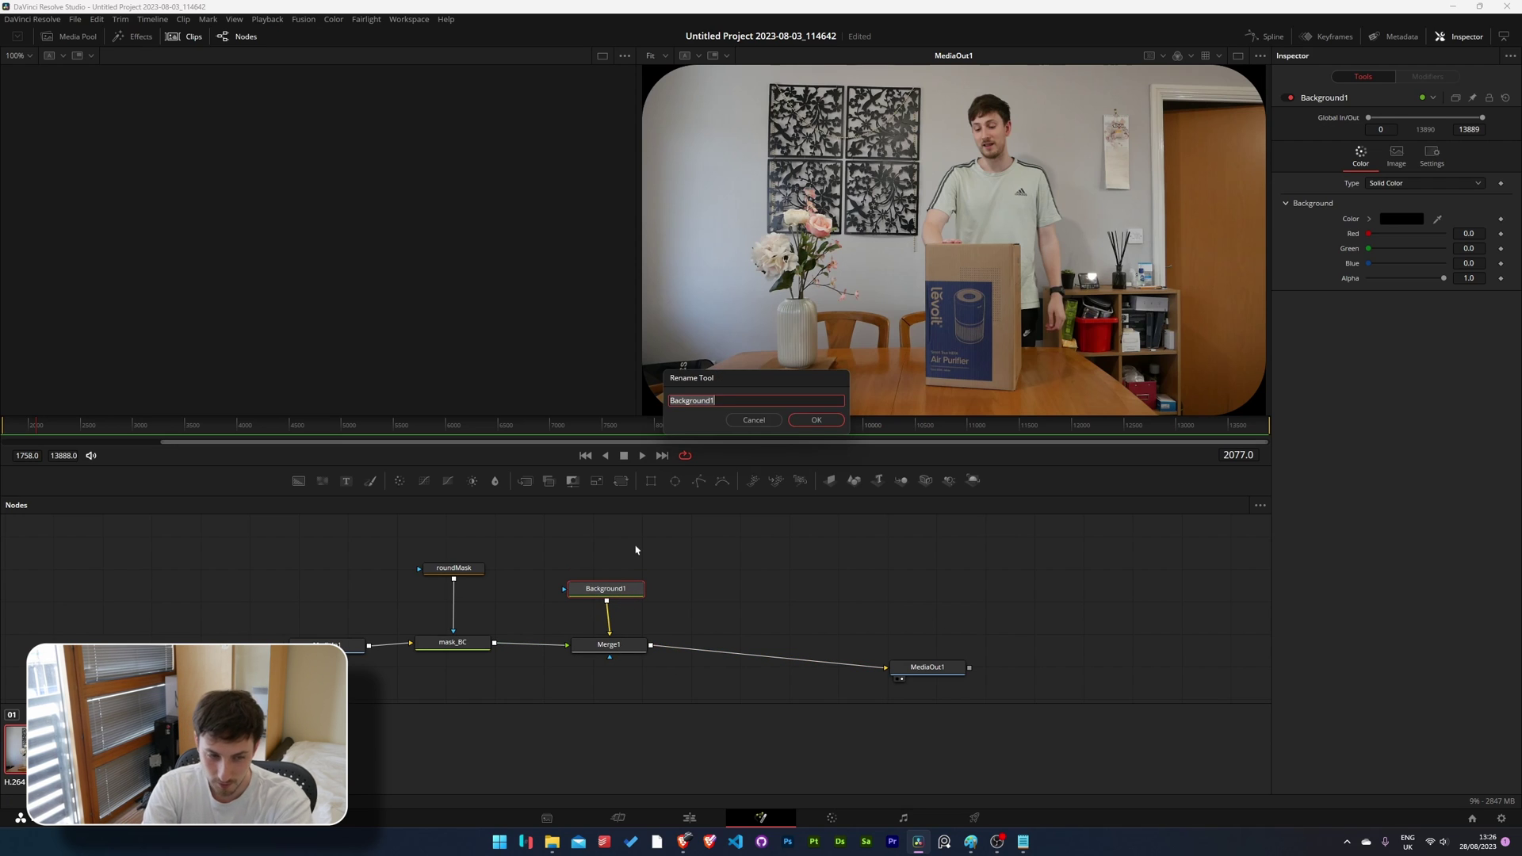
type("borderColou")
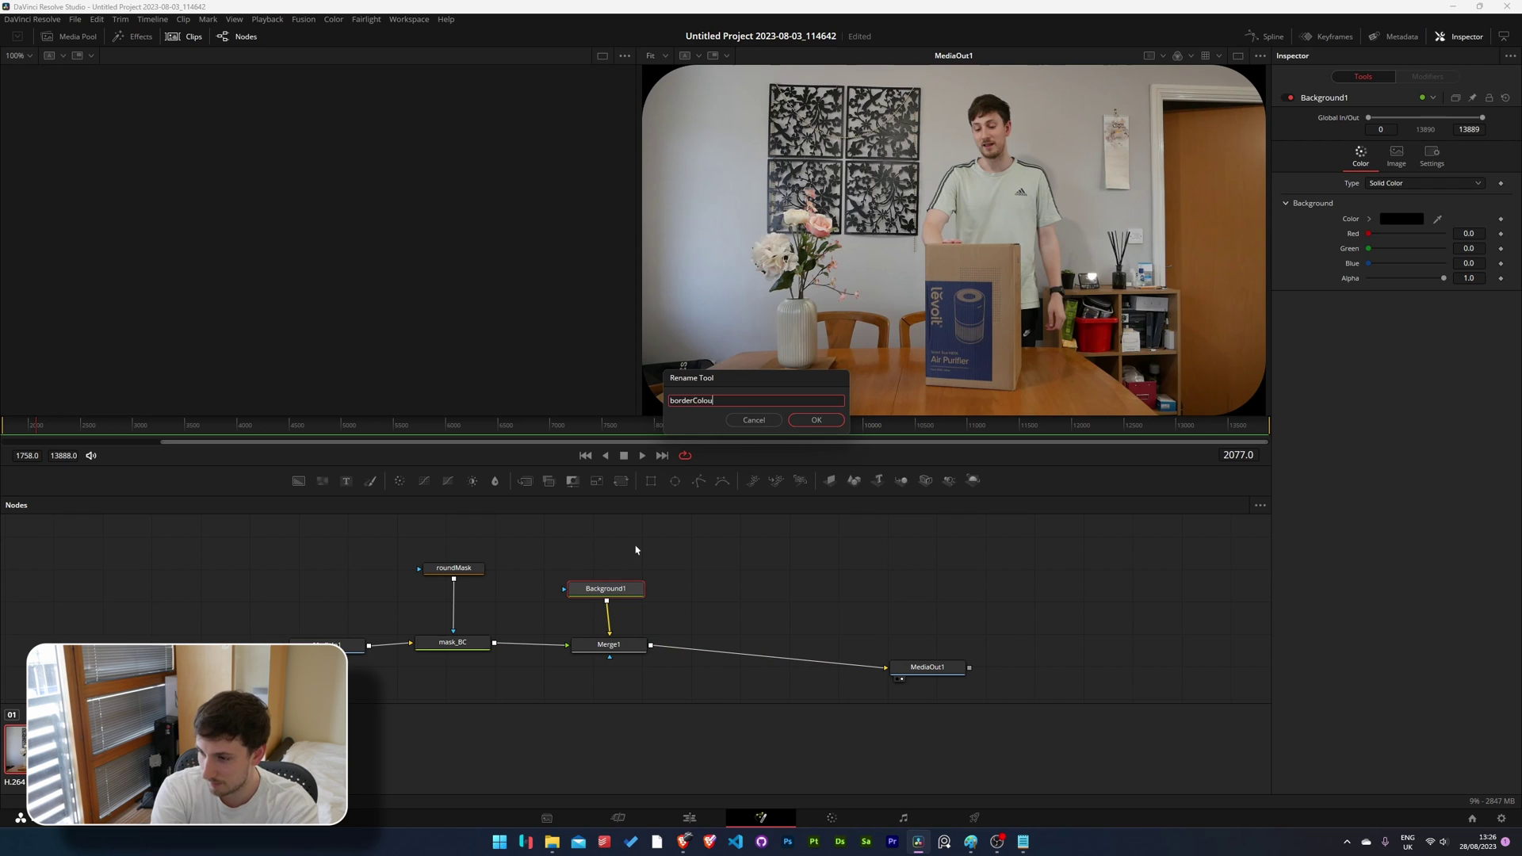
type("r")
key("Return")
scroll(626, 563, "up", 2)
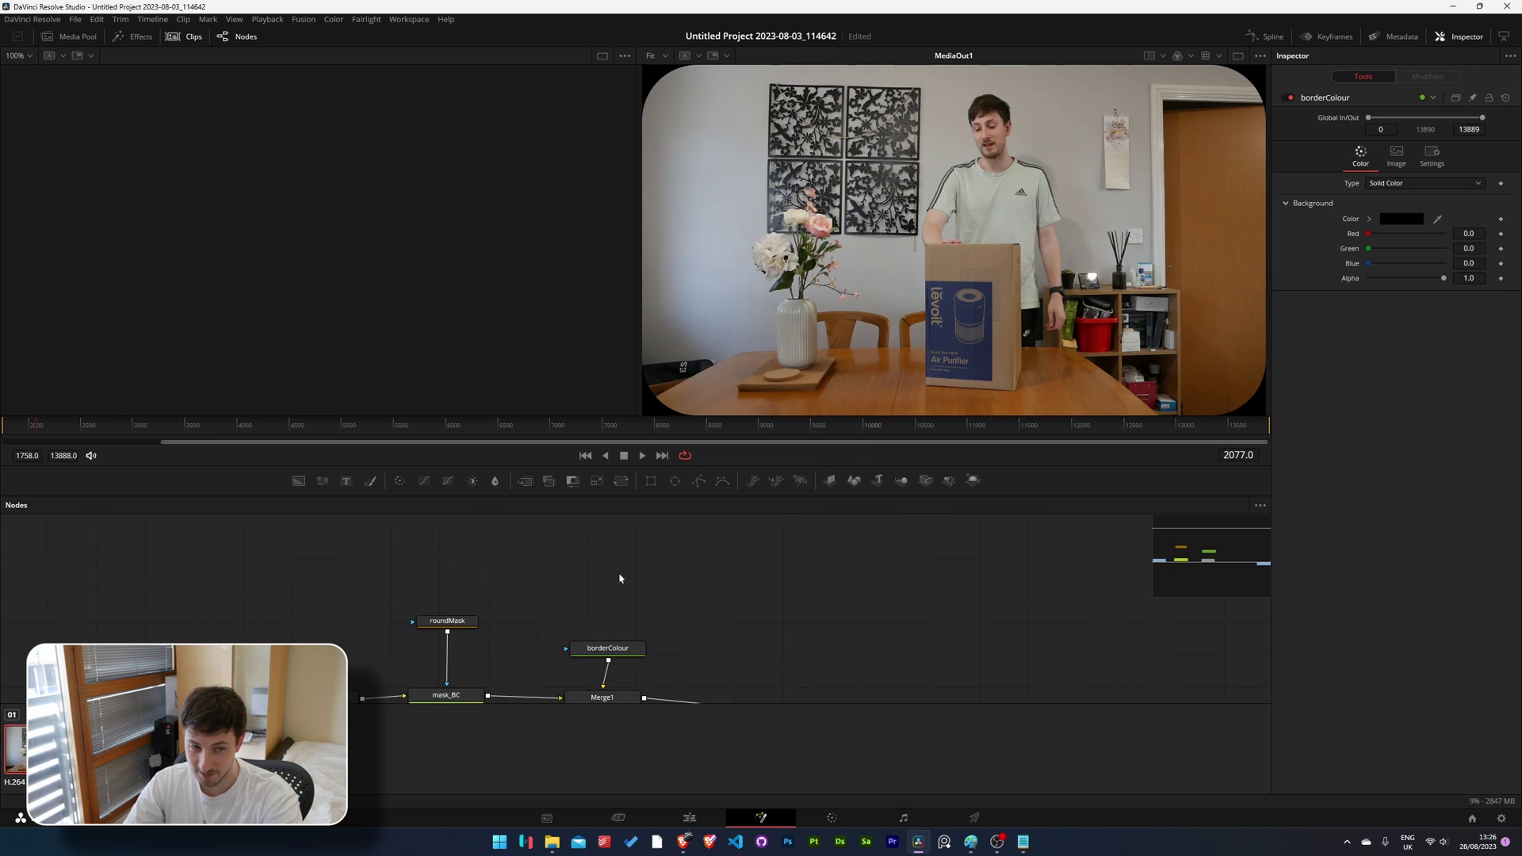
Add a Rectangle node and attach it as borderColour's mask.
key("shift+space")
type("back")
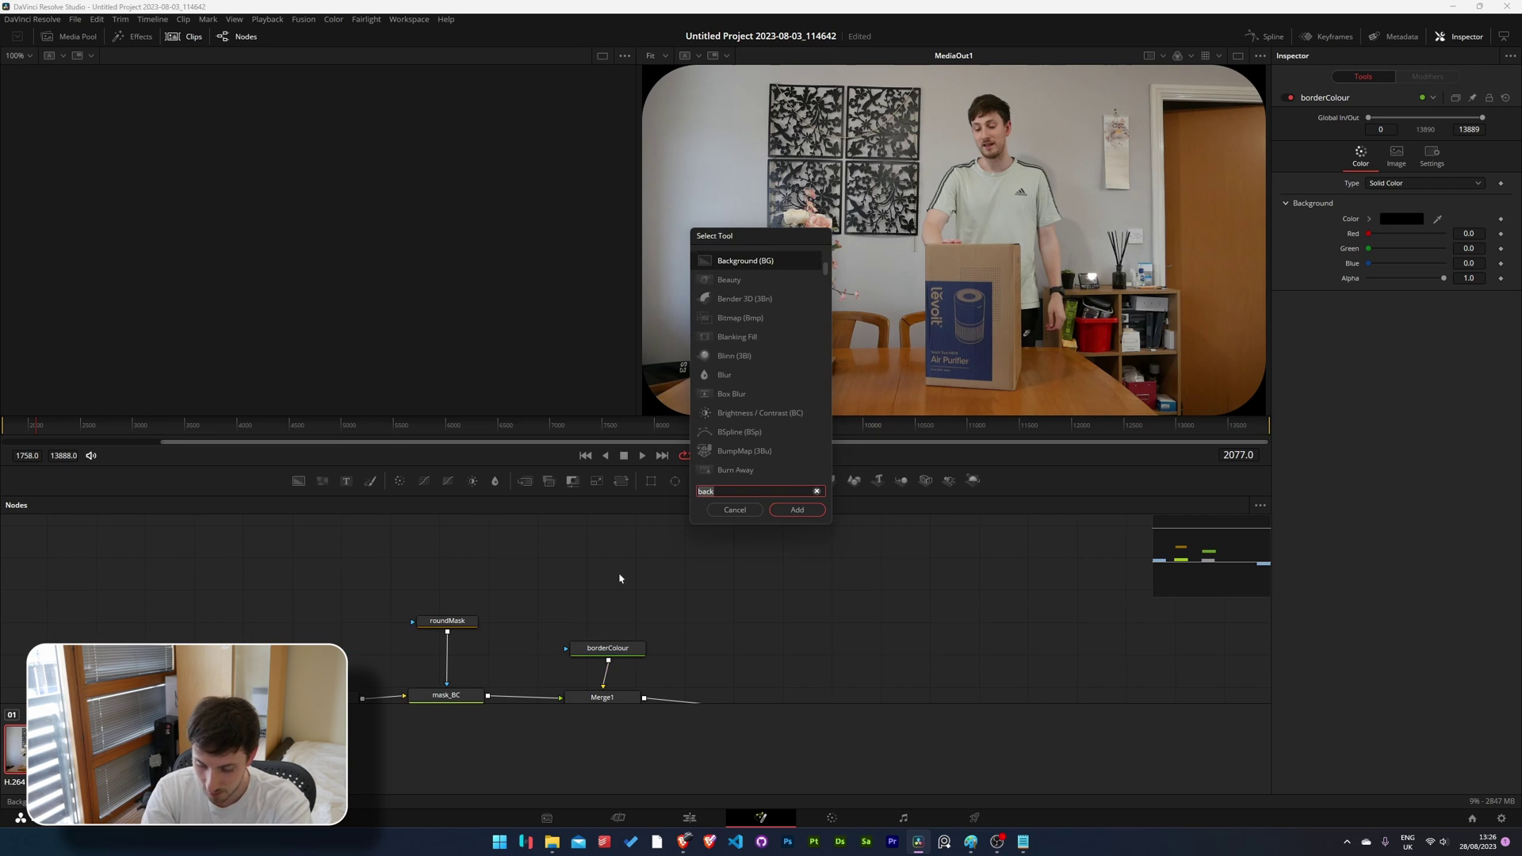
type("rec")
key("Return")
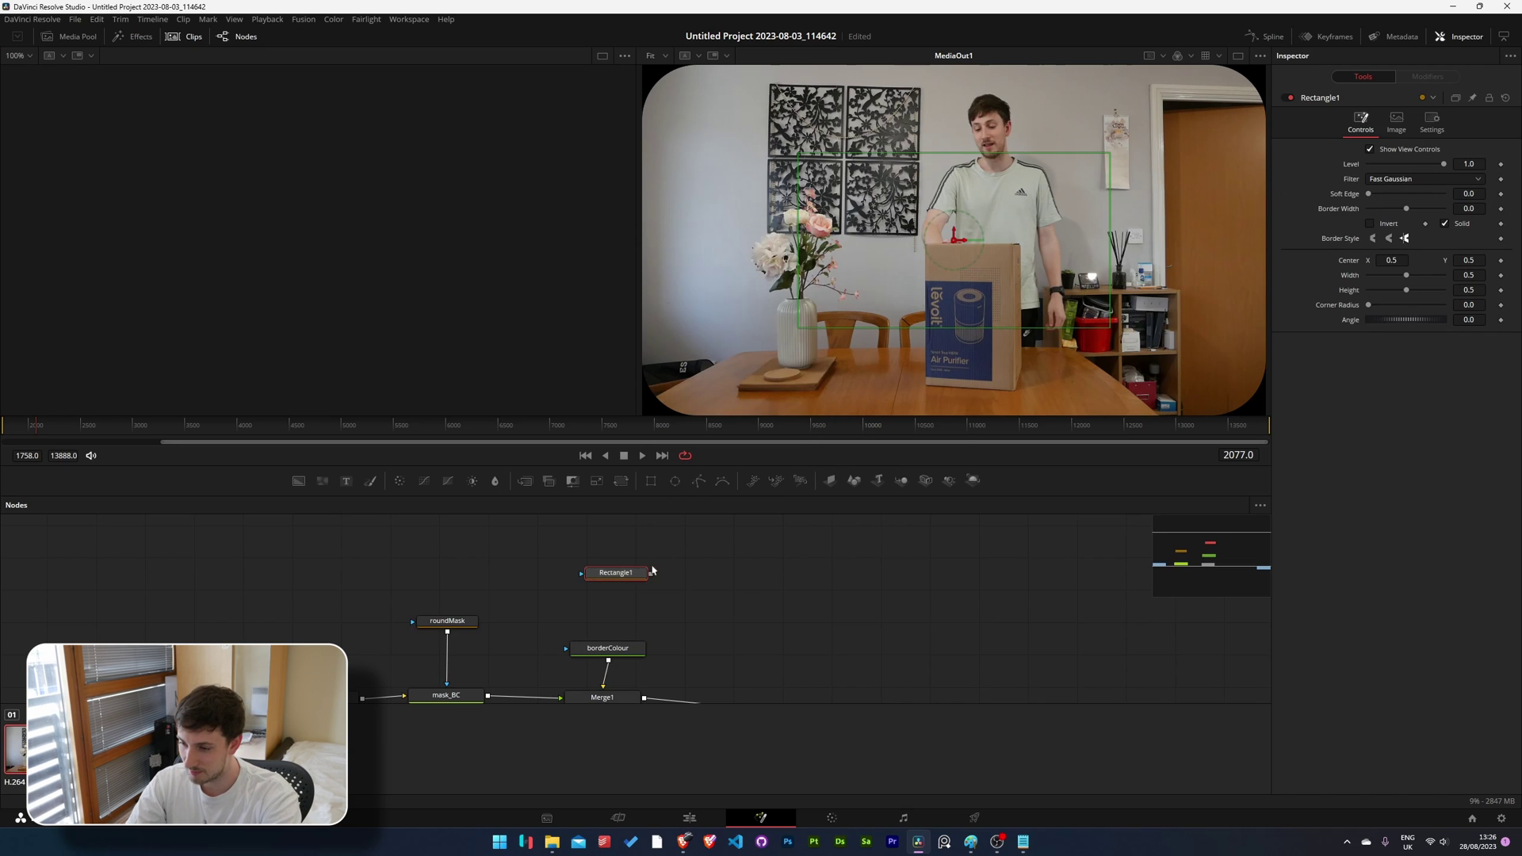
left_click_drag(651, 573, 621, 649)
left_click_drag(616, 572, 605, 586)
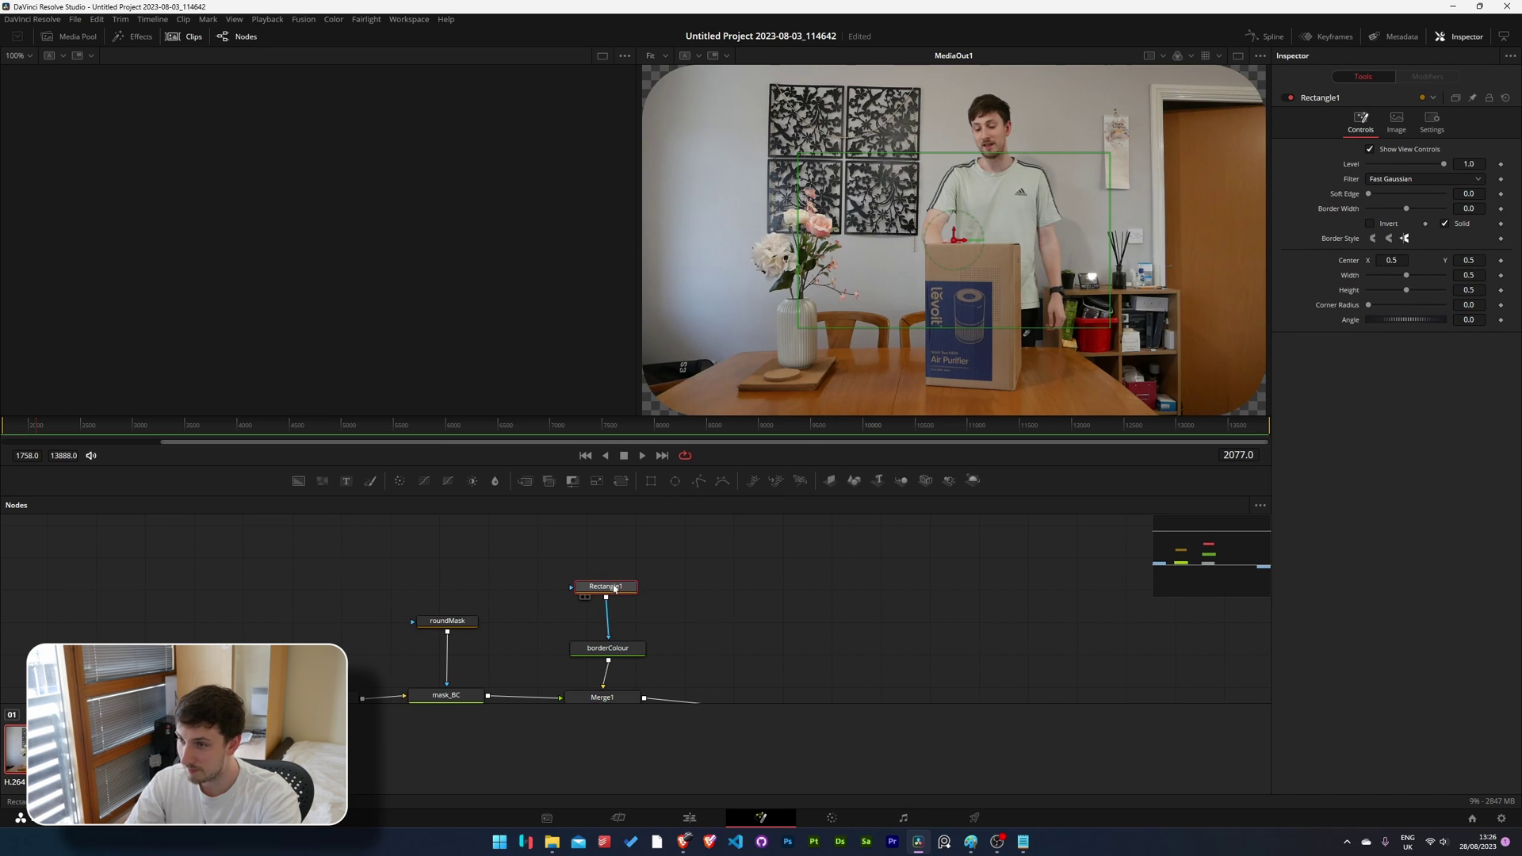
scroll(724, 555, "down", 2)
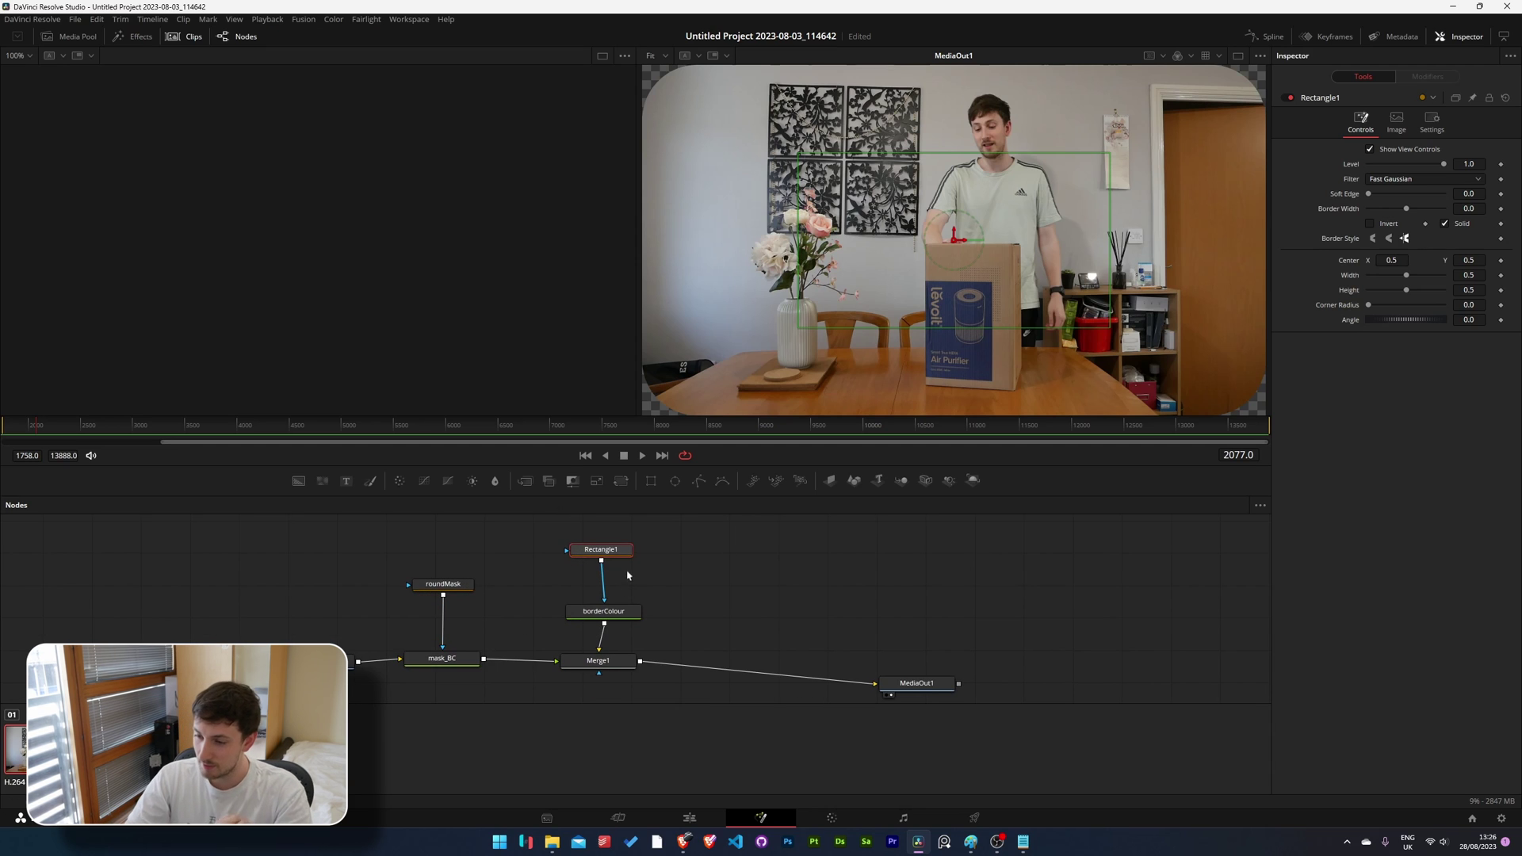
Rename the new rectangle node to borderSize.
key("F2")
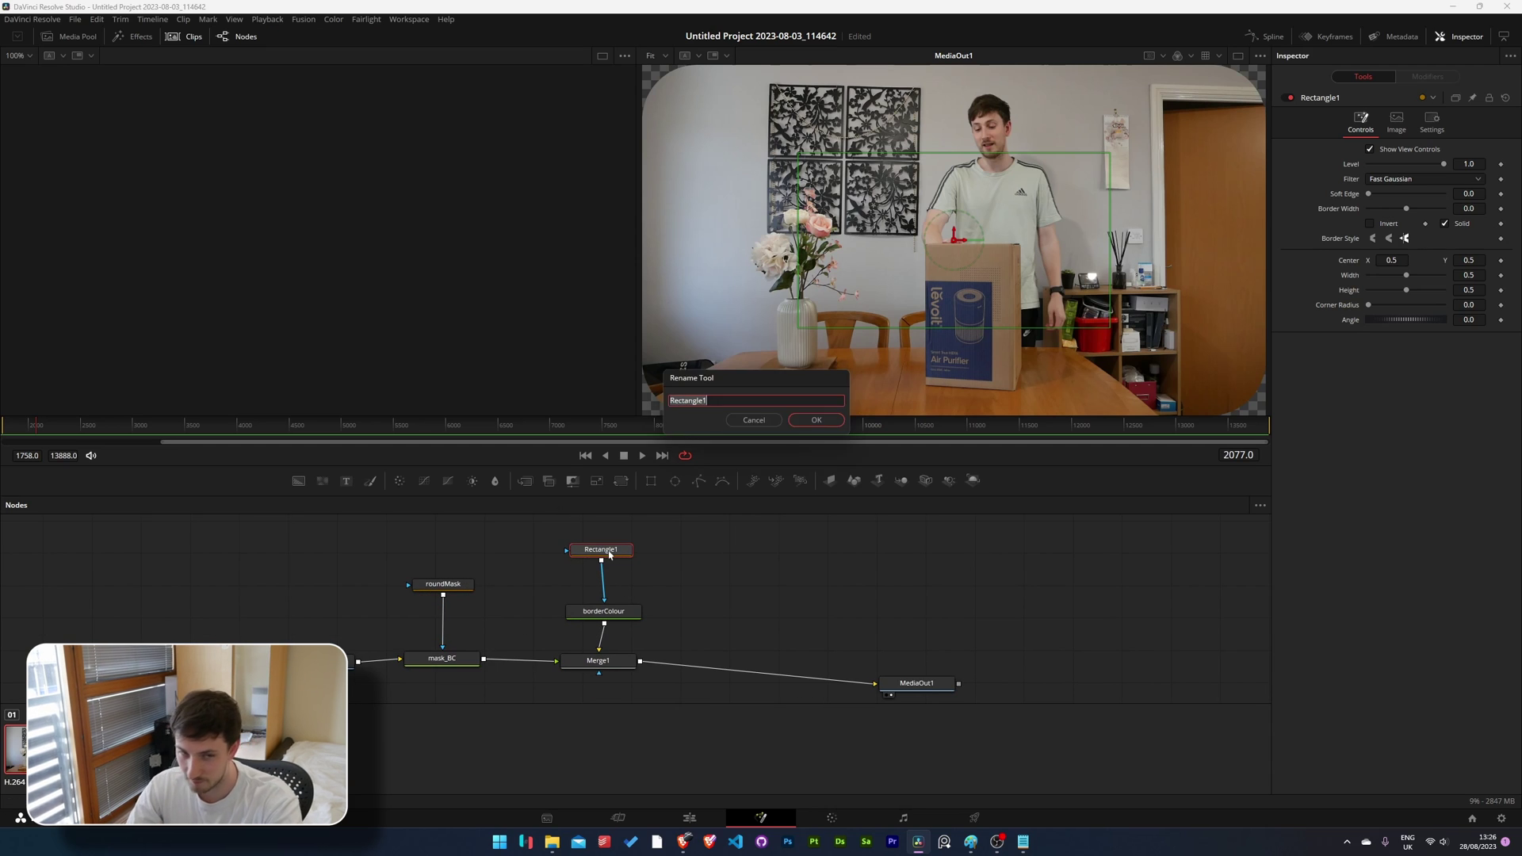
type("borderSiz")
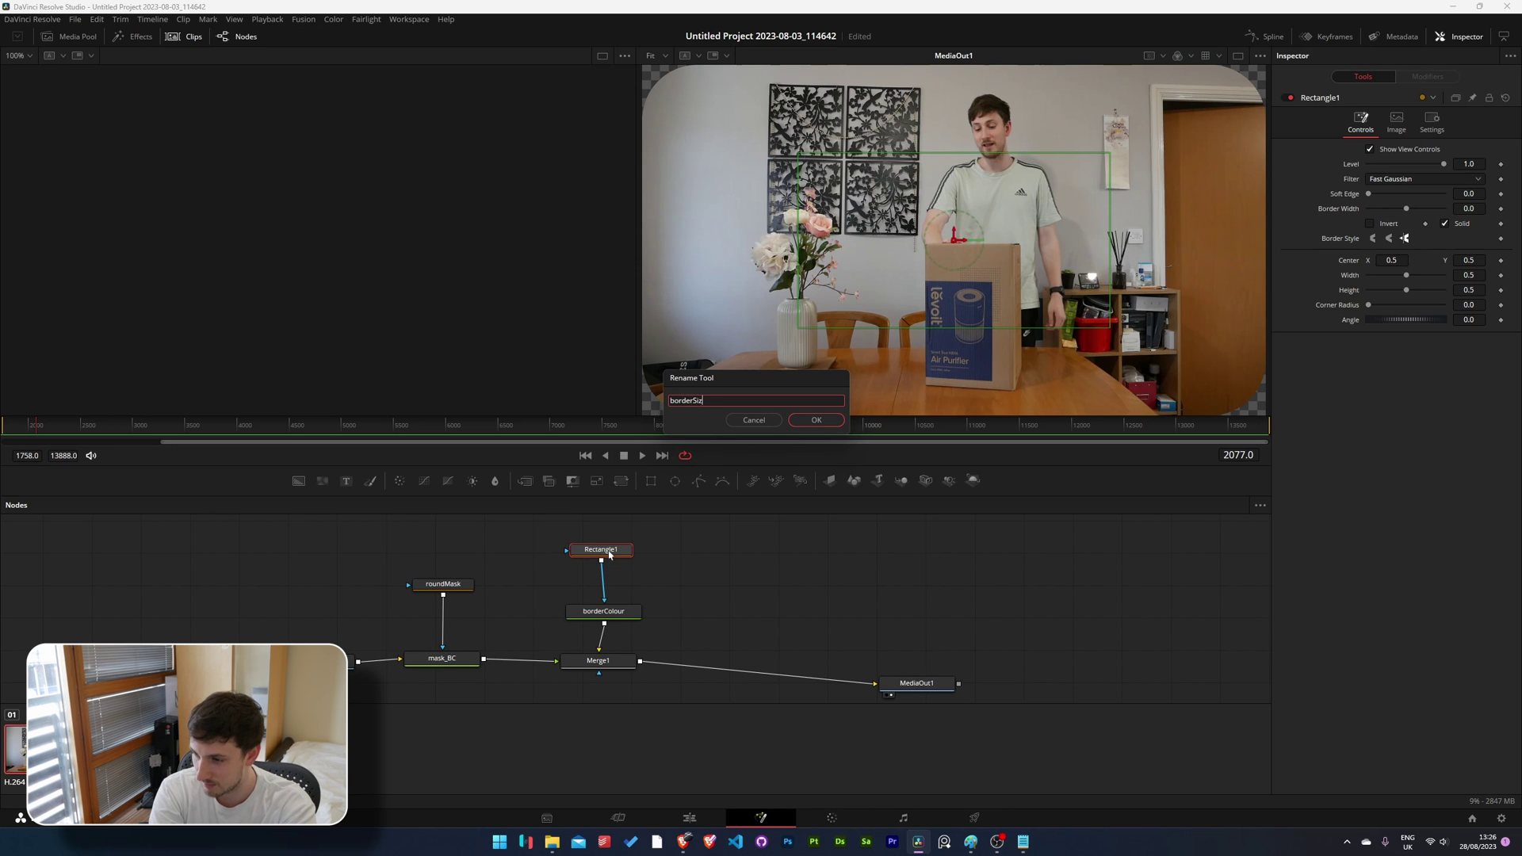
type("e")
key("Return")
left_click(443, 584)
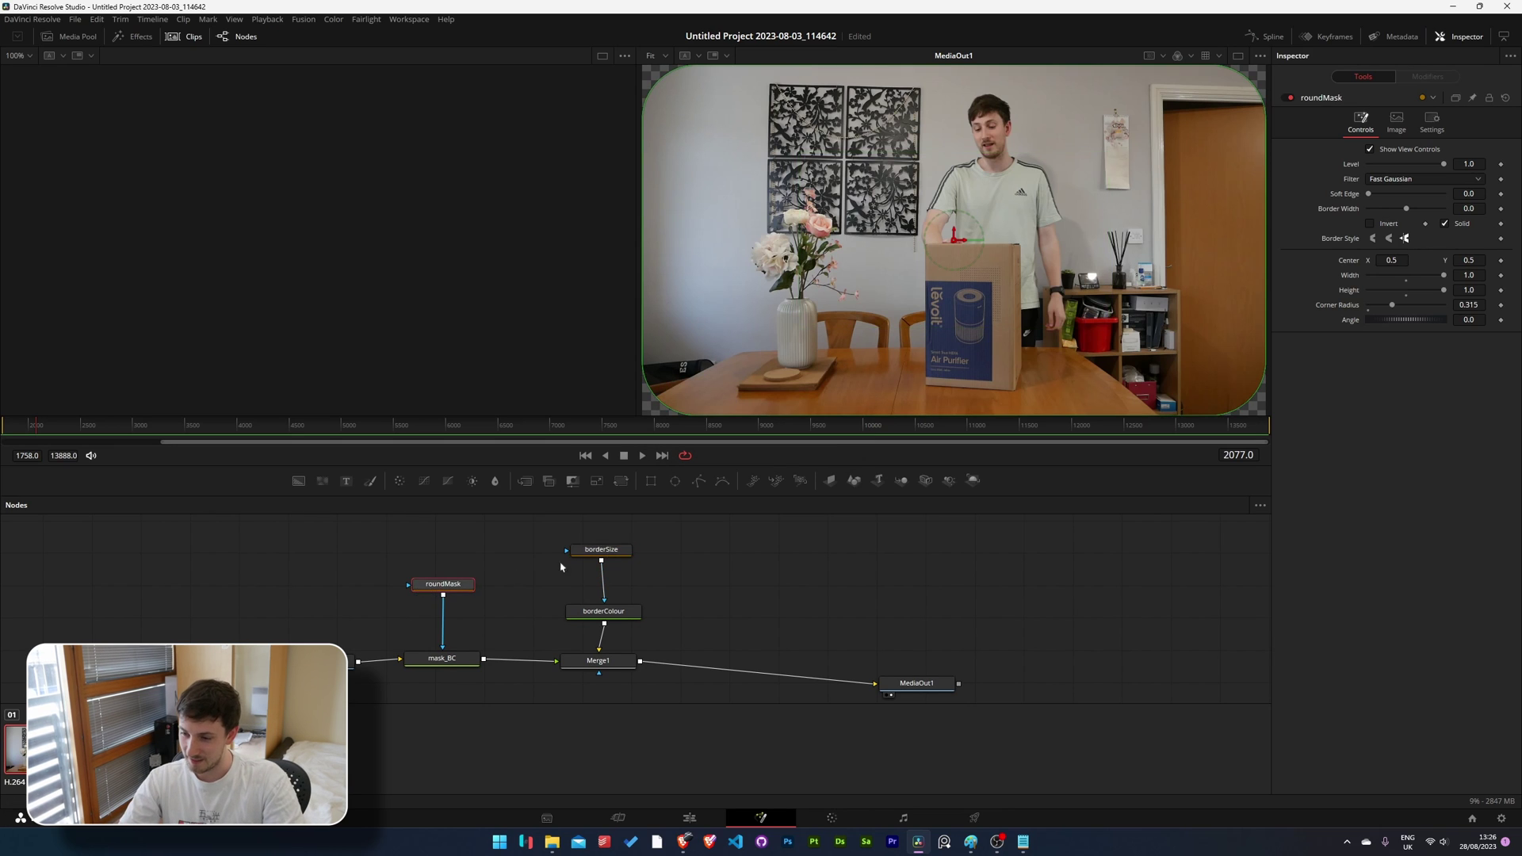
left_click(601, 550)
Pin borderSize's controls in the Inspector and show roundMask's controls above them.
left_click(452, 584)
left_click(601, 549)
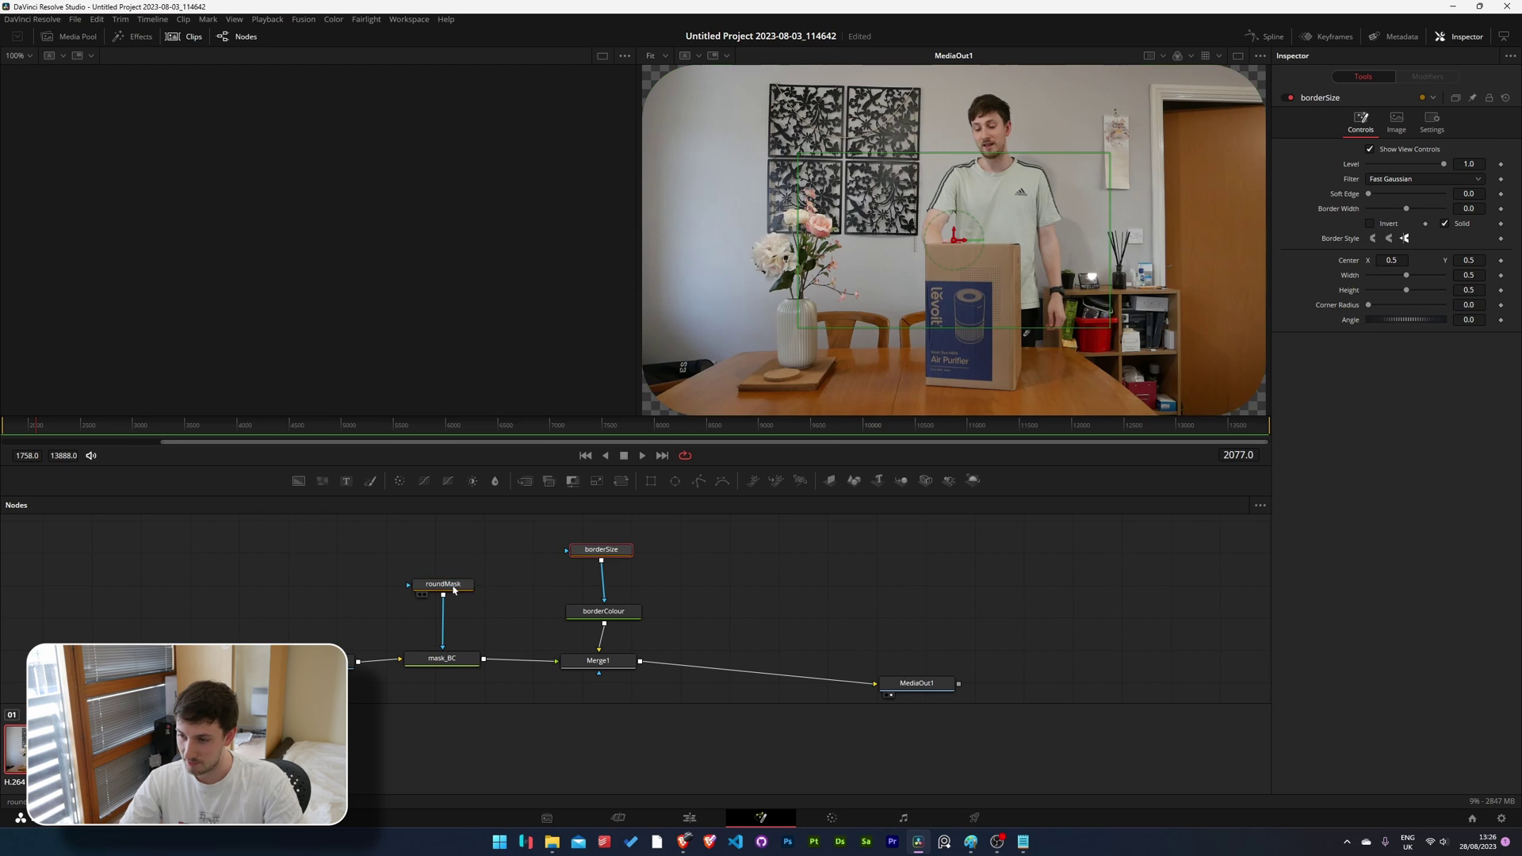
left_click(443, 583)
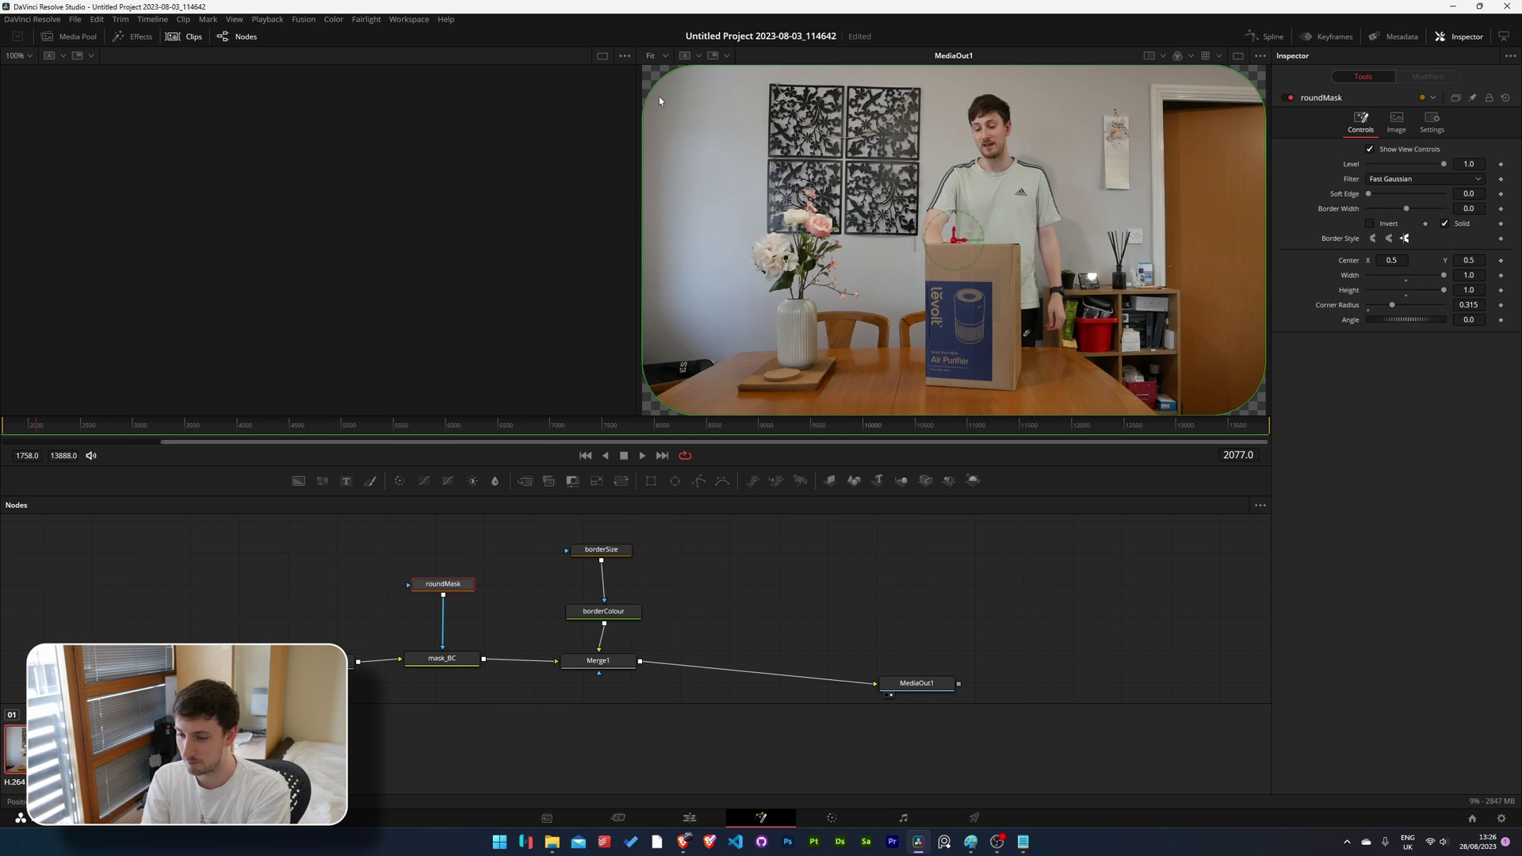
left_click(587, 551)
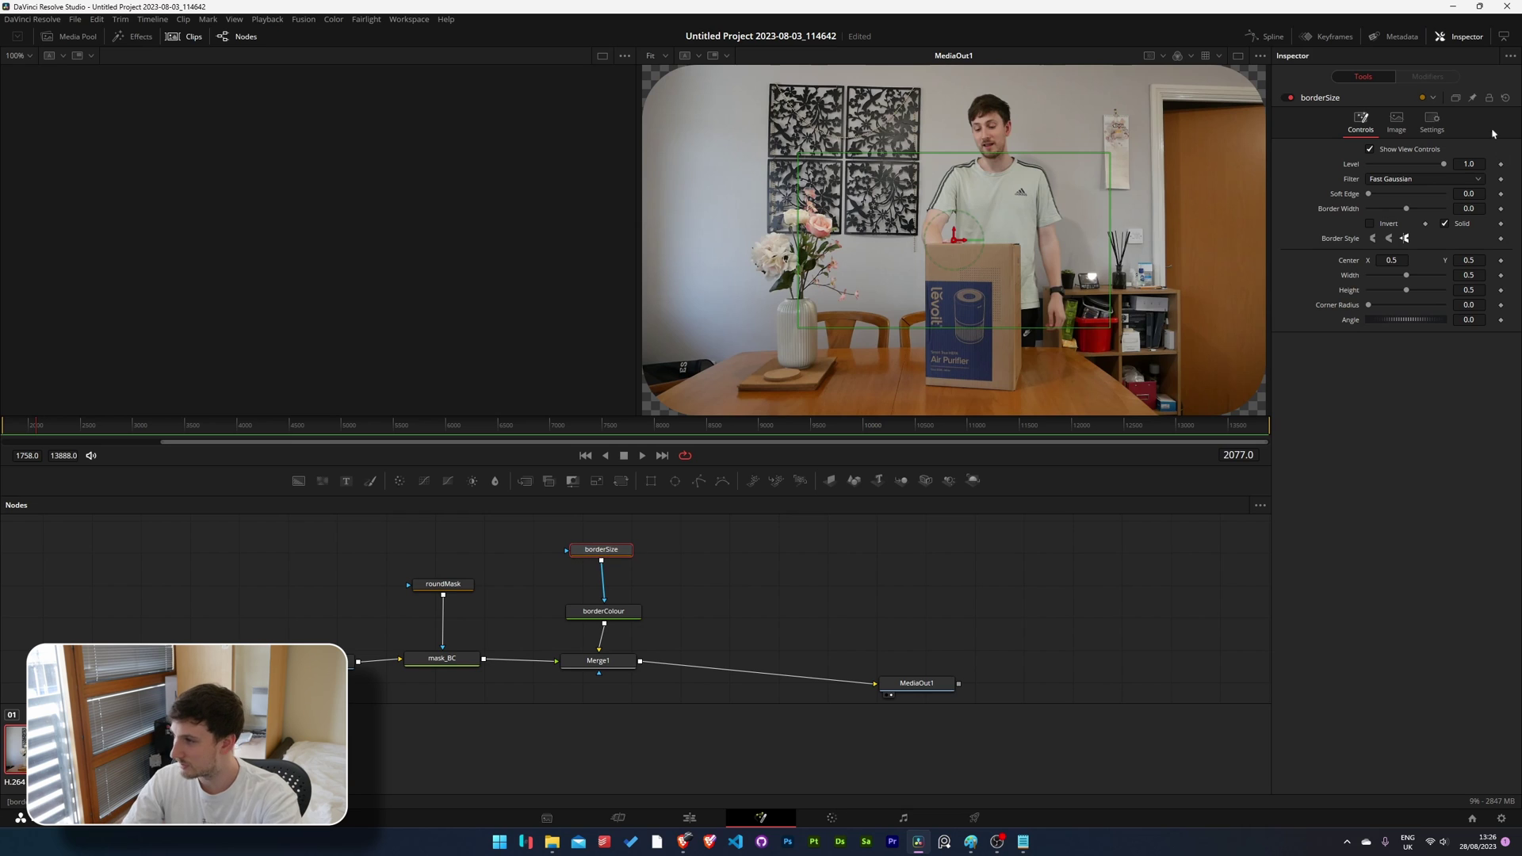
left_click(1473, 98)
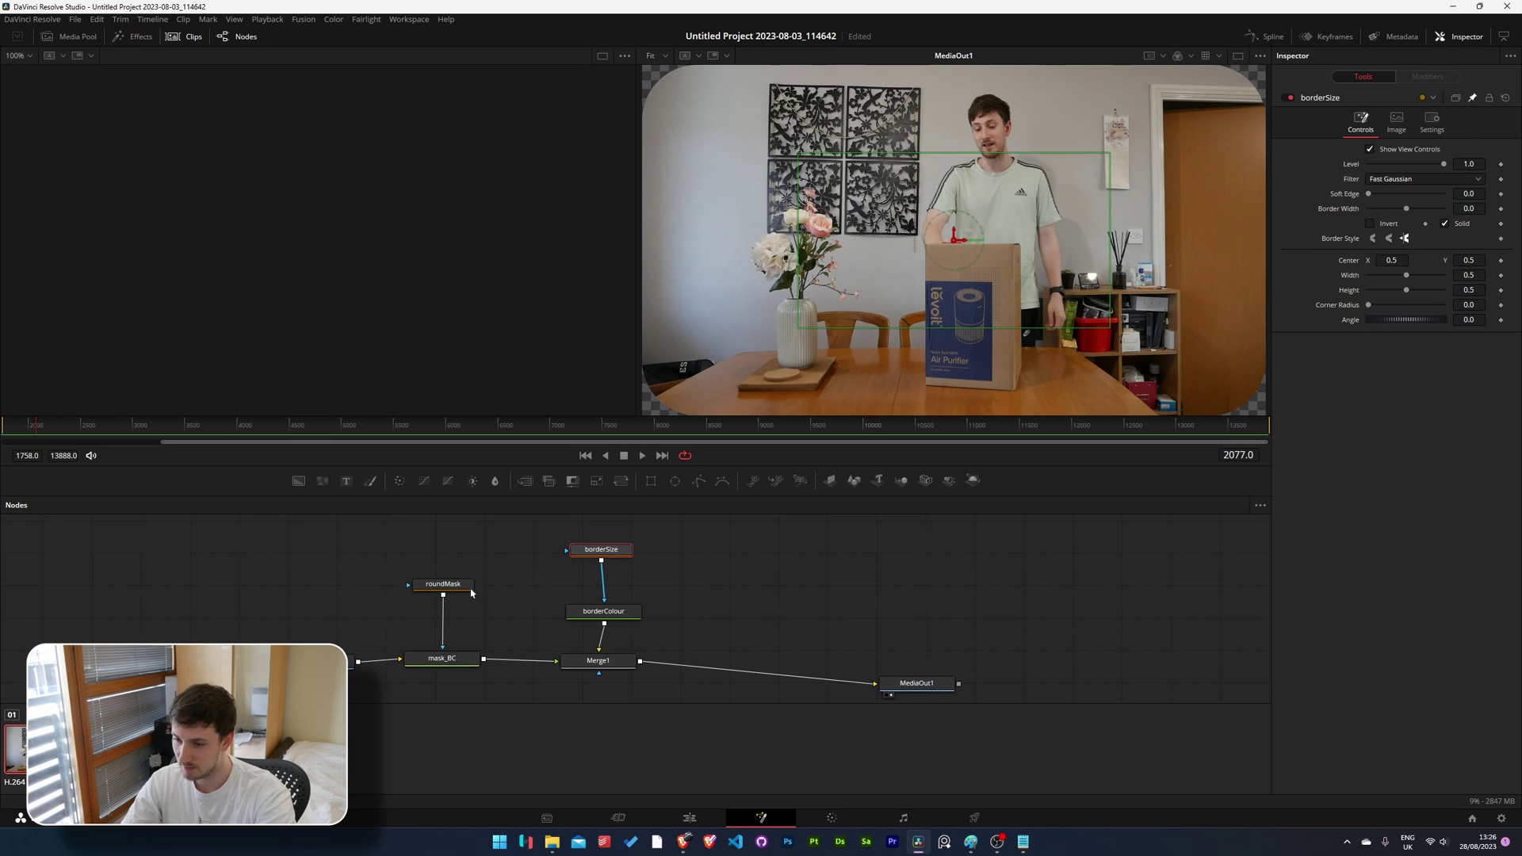
left_click(443, 585)
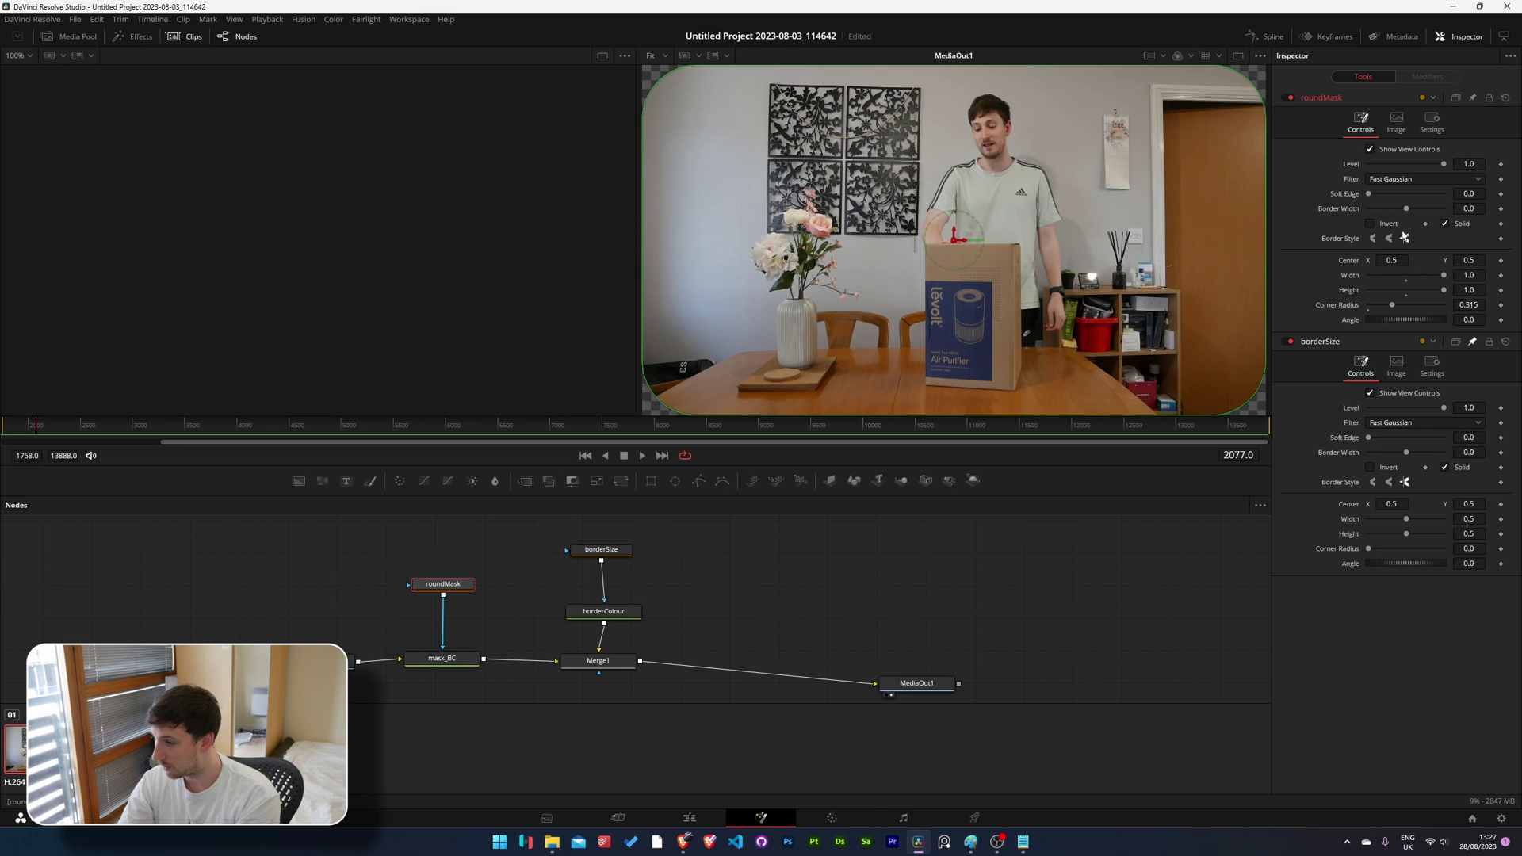
Add expressions to roundMask's Width, Height and Corner Radius.
right_click(1353, 276)
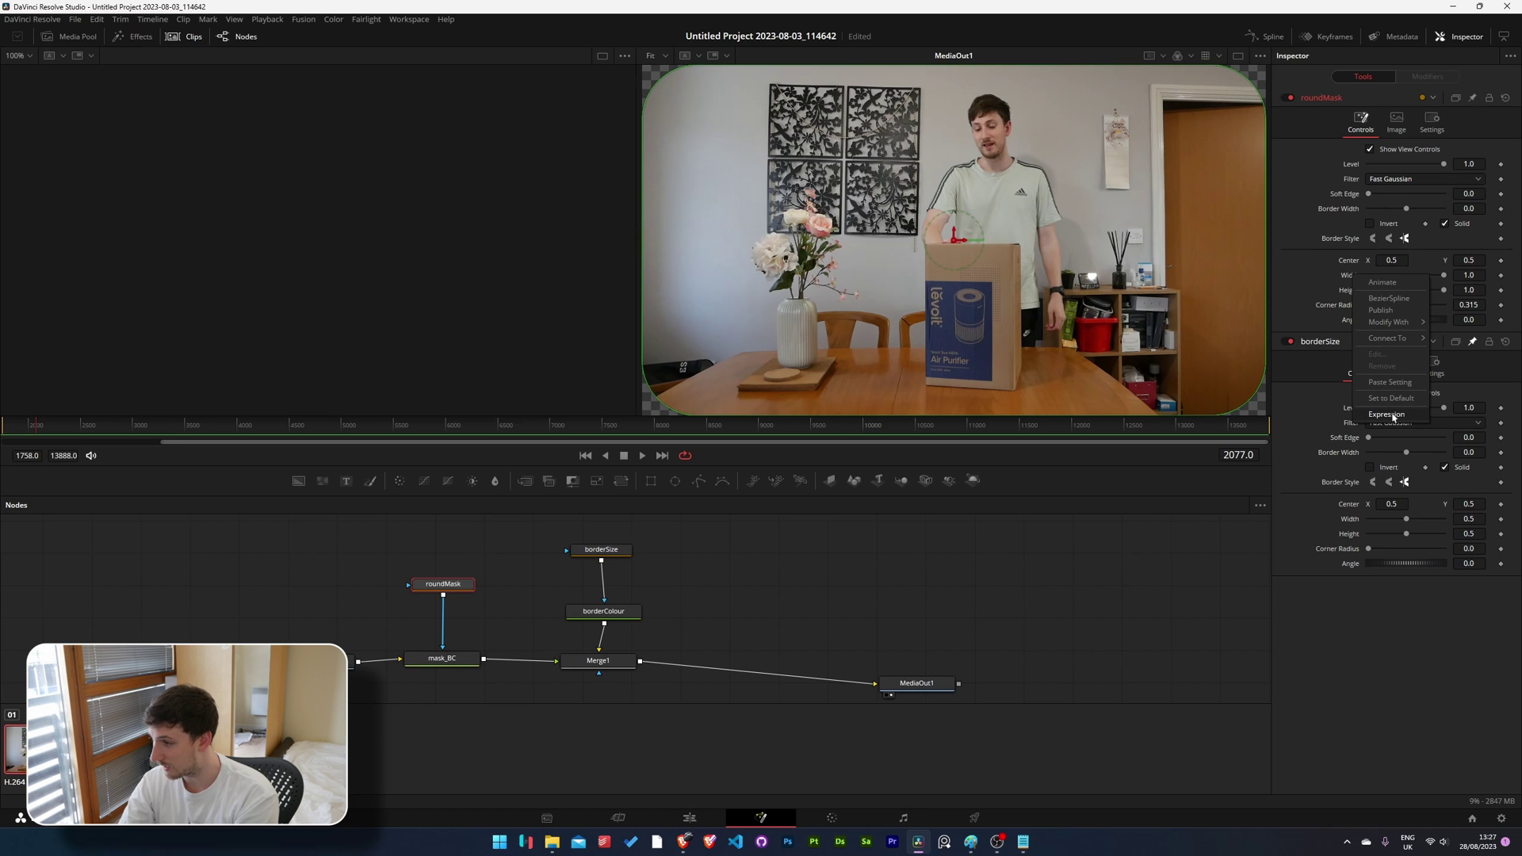
left_click(1392, 415)
right_click(1352, 312)
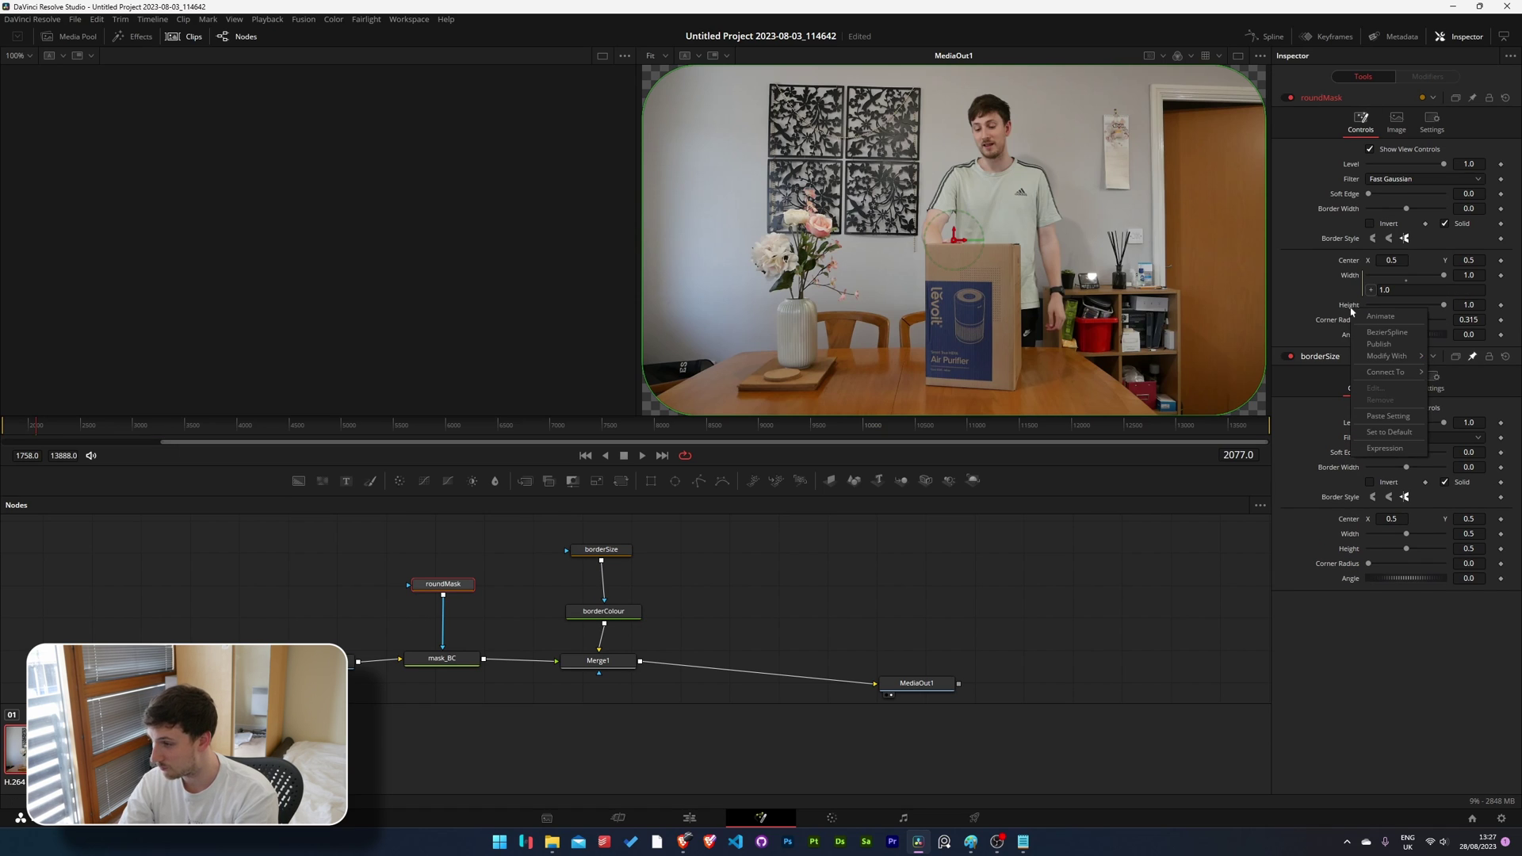
left_click(1380, 446)
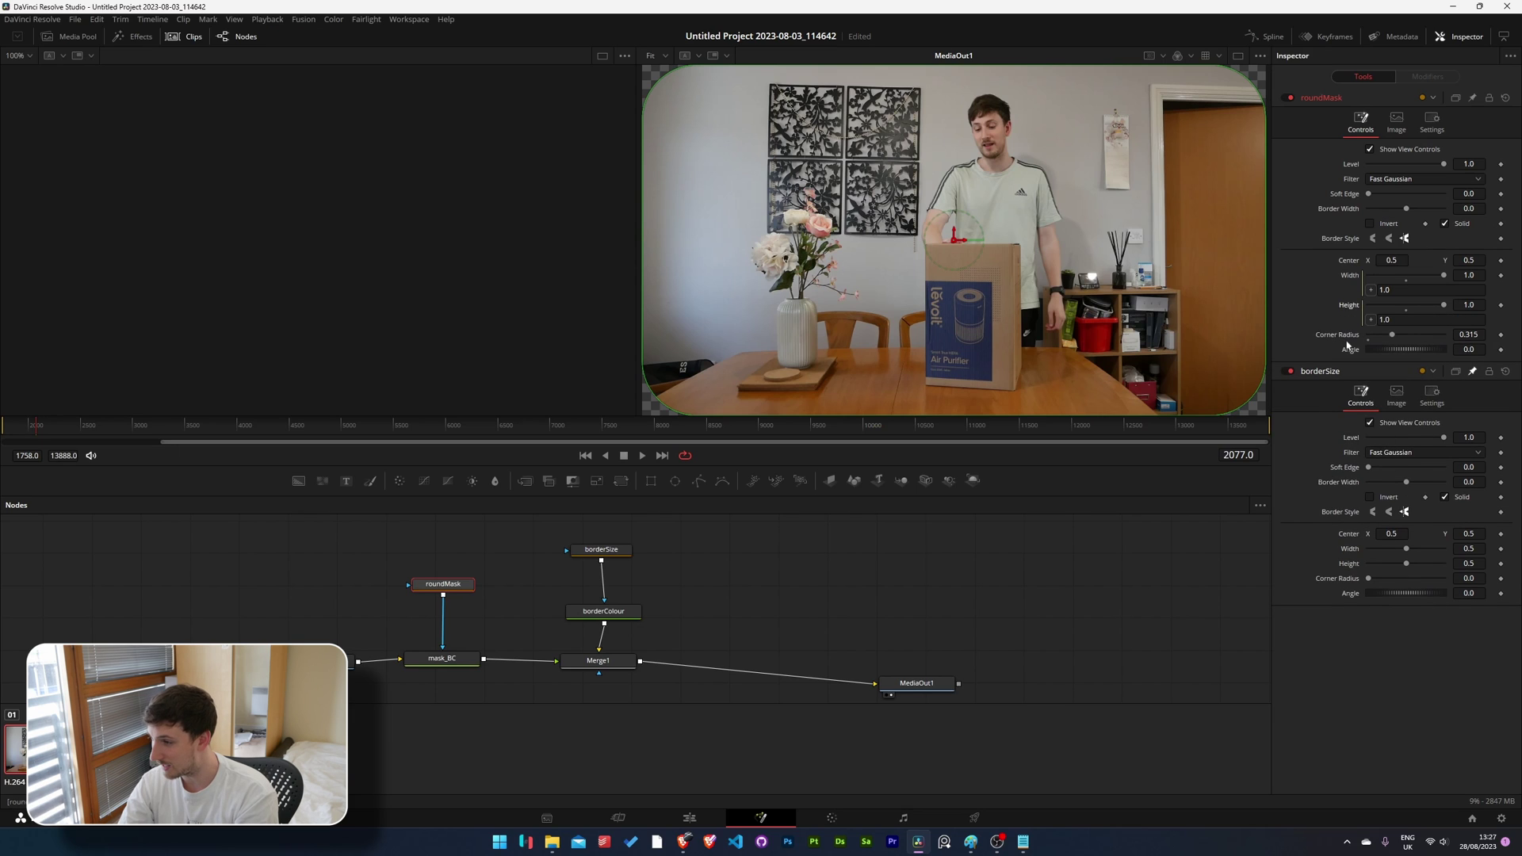
right_click(1346, 337)
left_click(1380, 474)
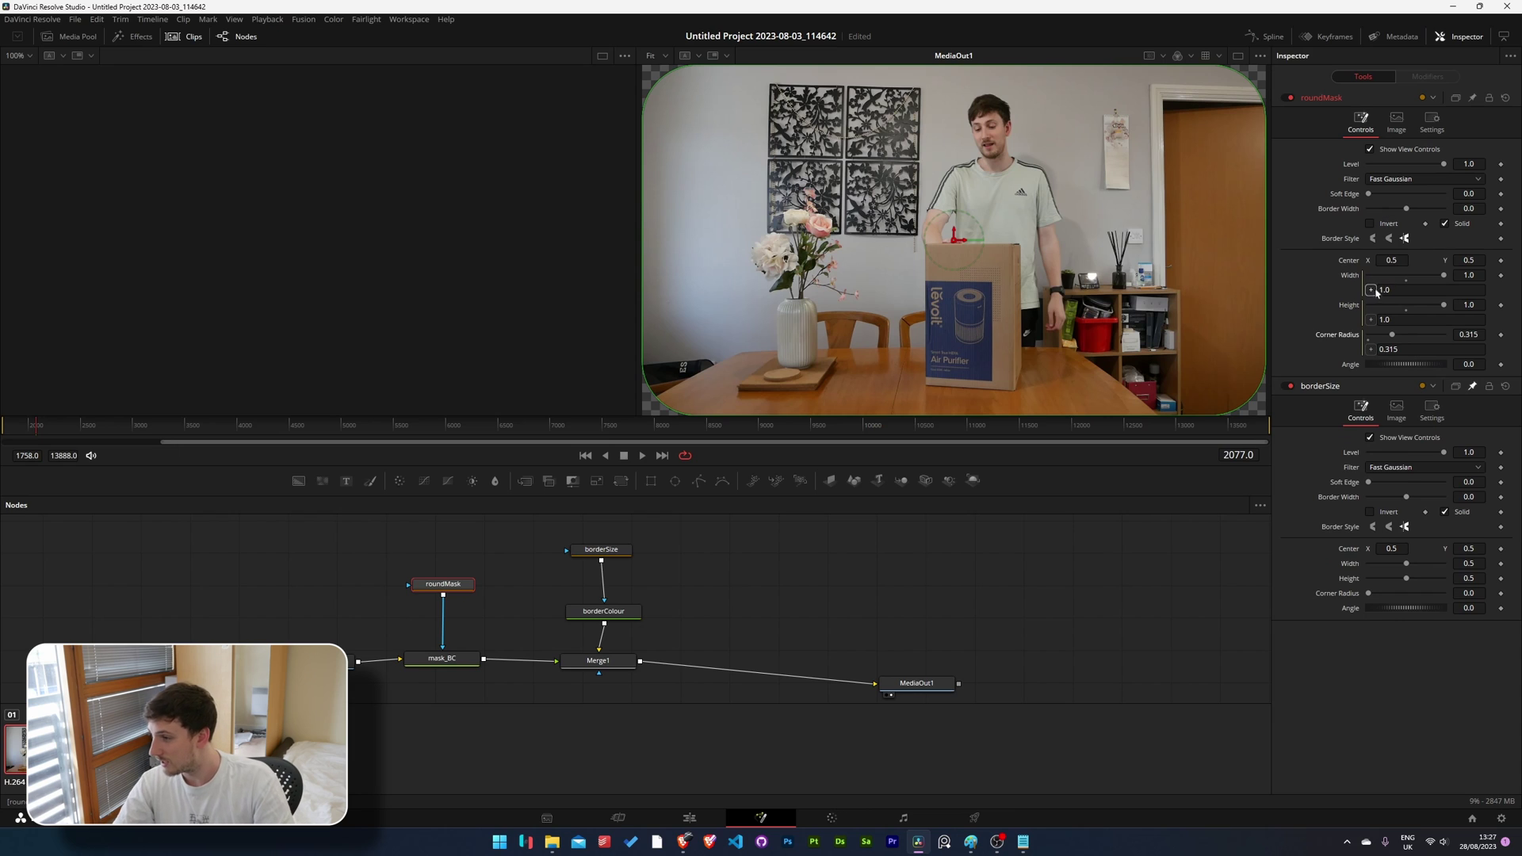
Pick-whip each roundMask expression to borderSize's Width, Height and Corner Radius.
left_click_drag(1374, 291, 1352, 566)
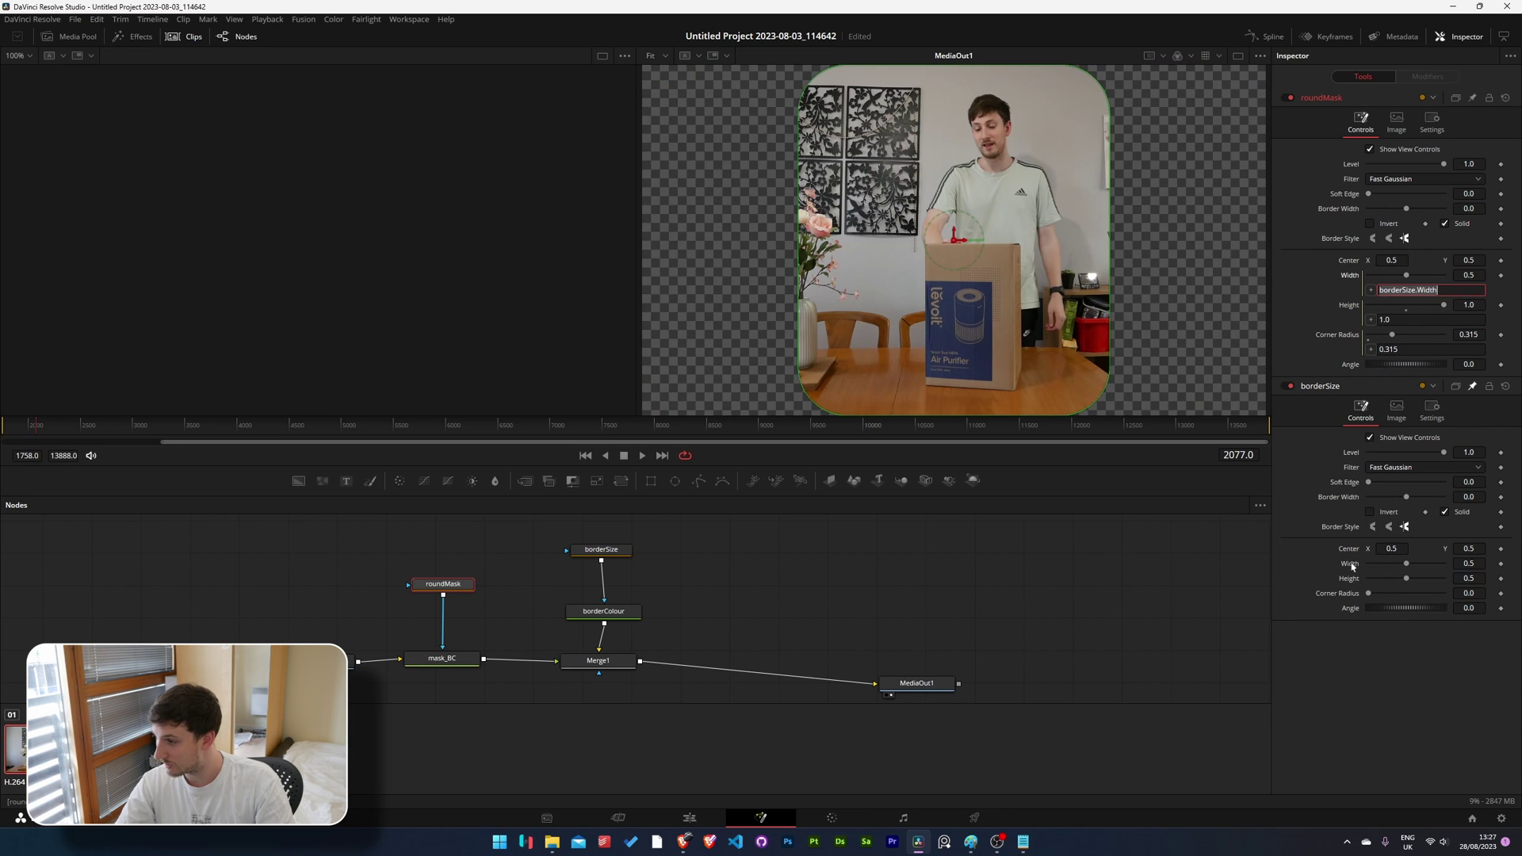
left_click_drag(1371, 320, 1351, 578)
left_click_drag(1370, 349, 1351, 594)
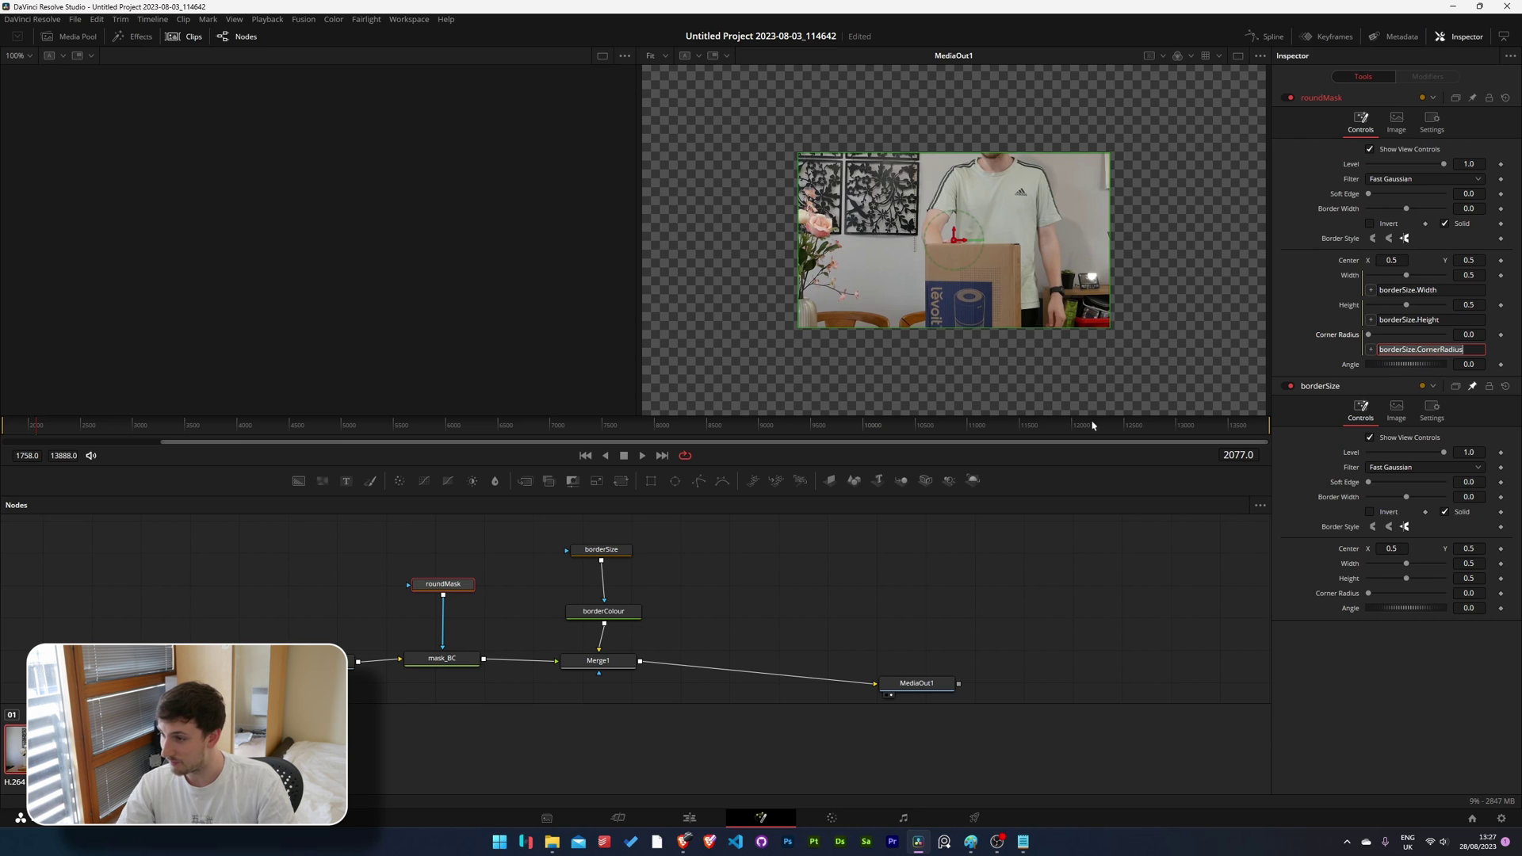
Select borderSize and set its Corner Radius to 0.2.
left_click(604, 554)
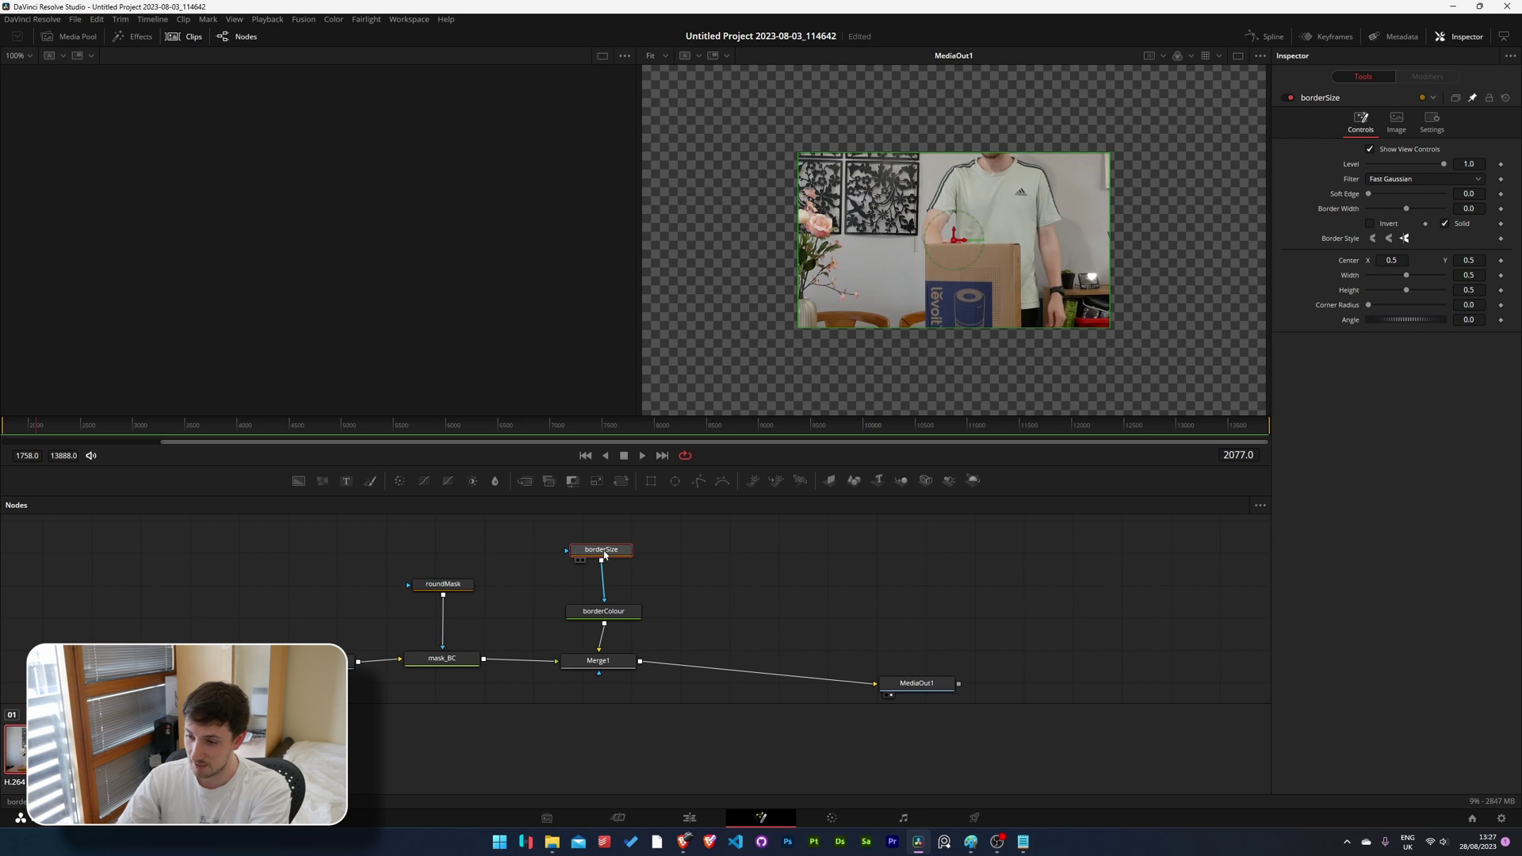
left_click_drag(1407, 275, 1387, 304)
left_click(1410, 296)
left_click(1474, 304)
key("BackSpace")
key("BackSpace")
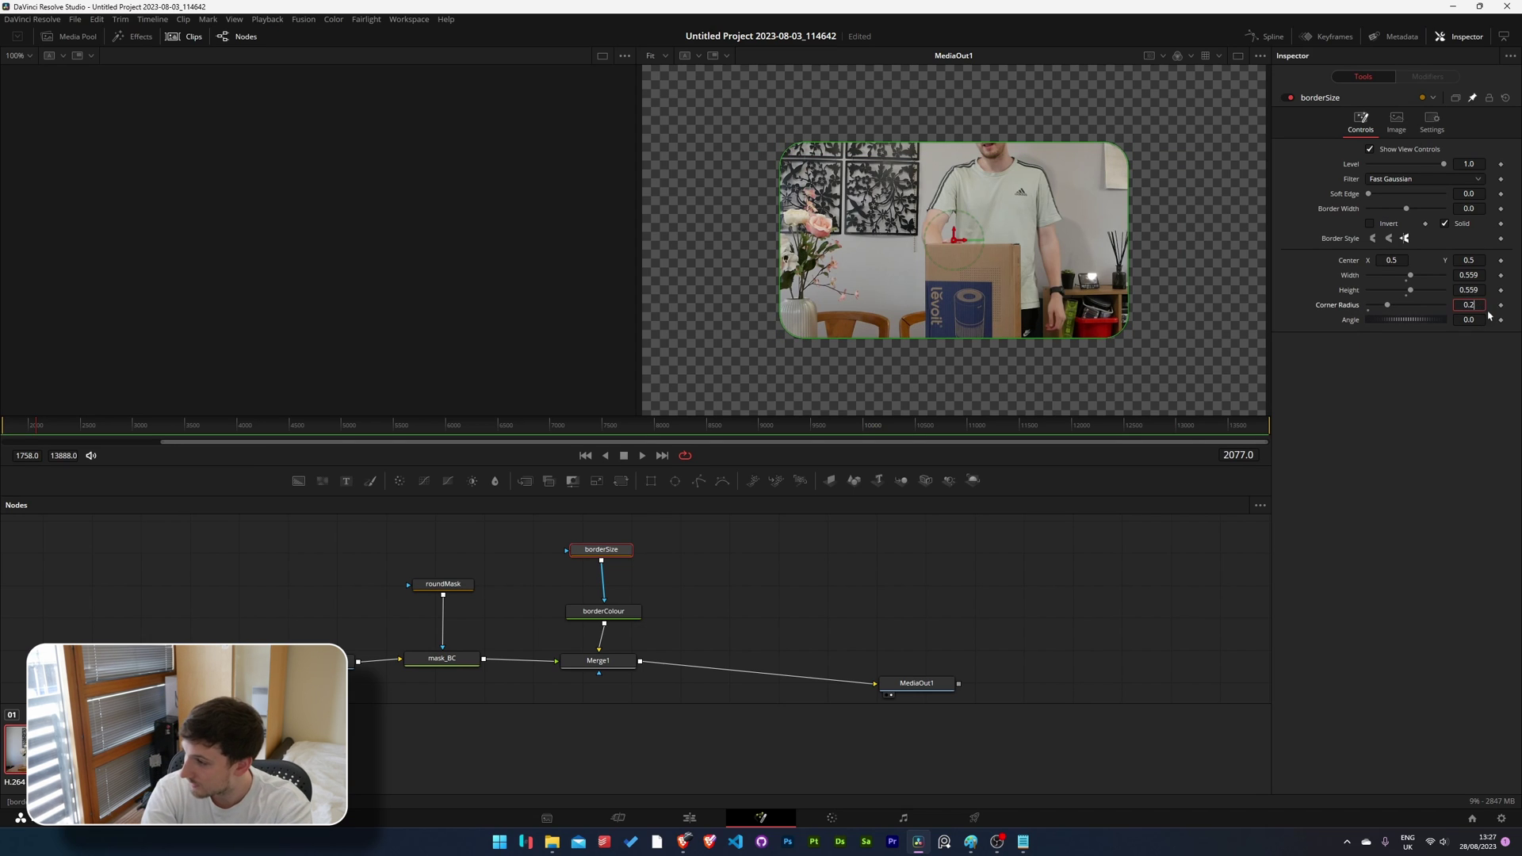
key("Tab")
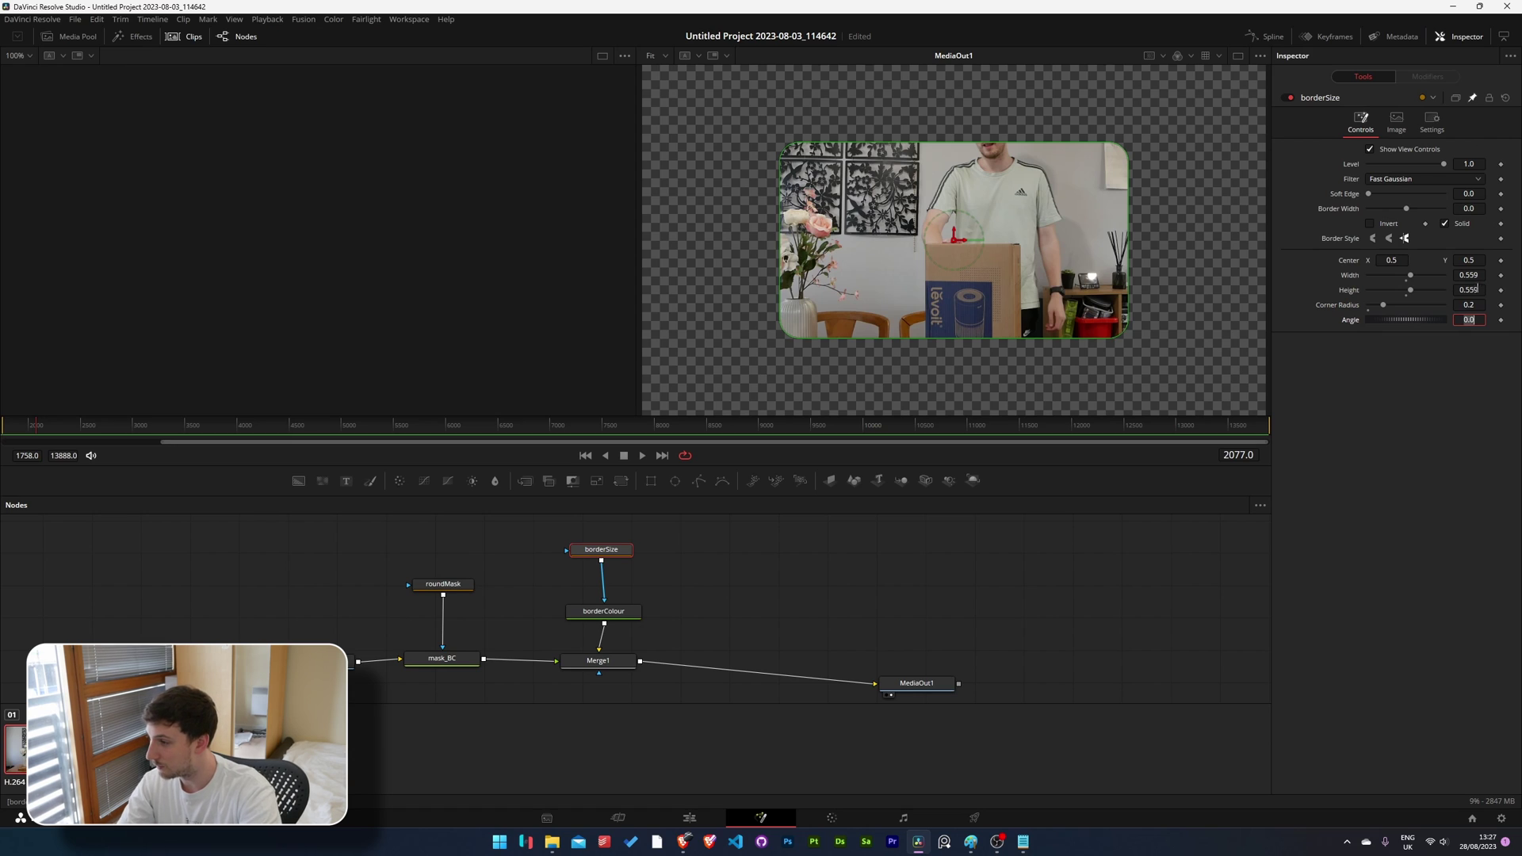
Set borderSize's Height to 0.95 after trying 1.0.
double_click(1469, 290)
type("1")
key("Return")
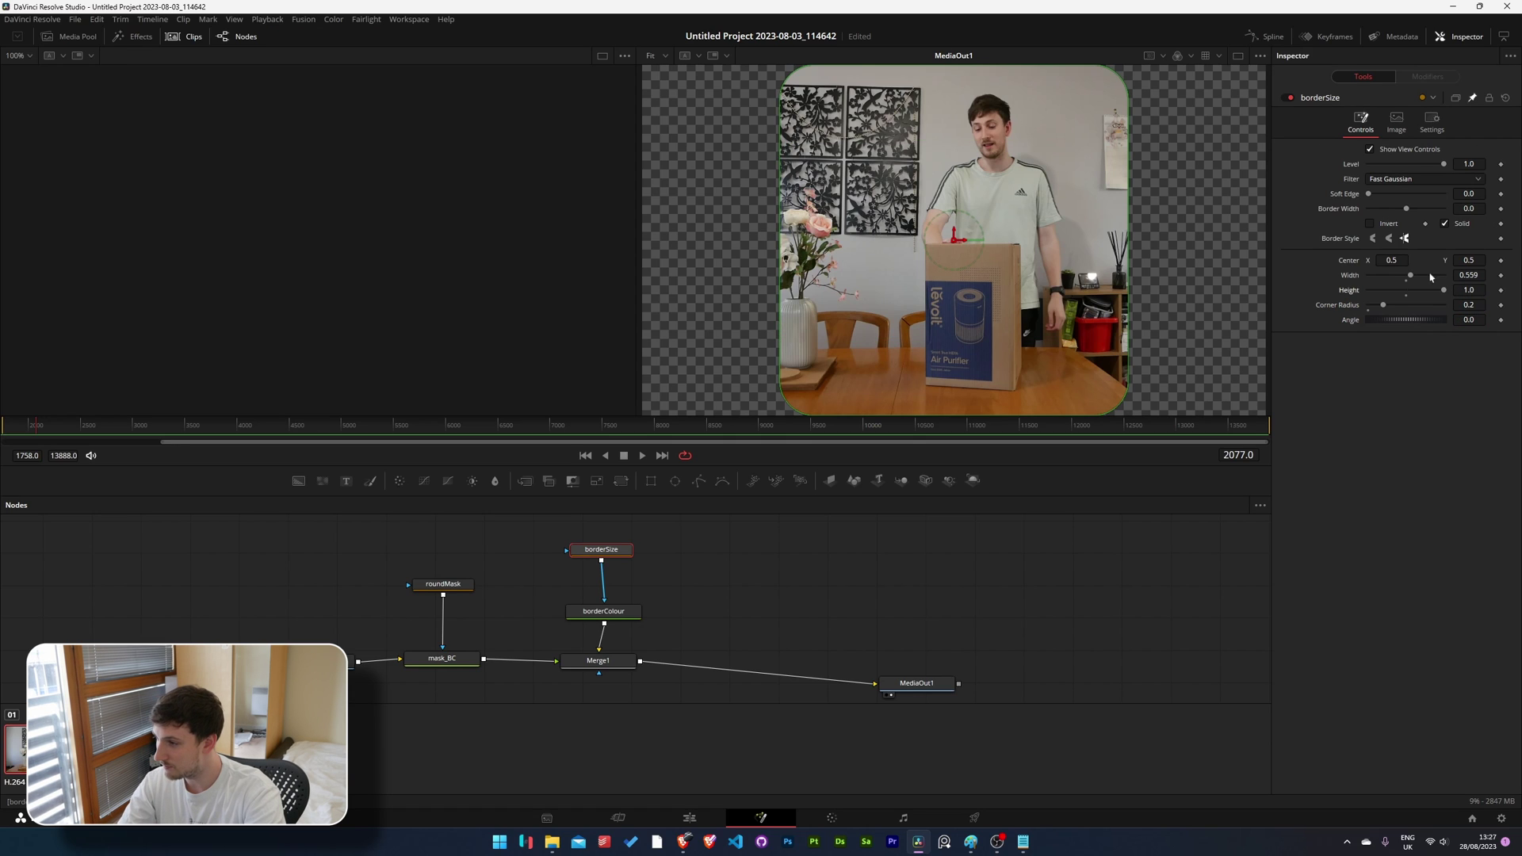
left_click(1479, 290)
key("BackSpace")
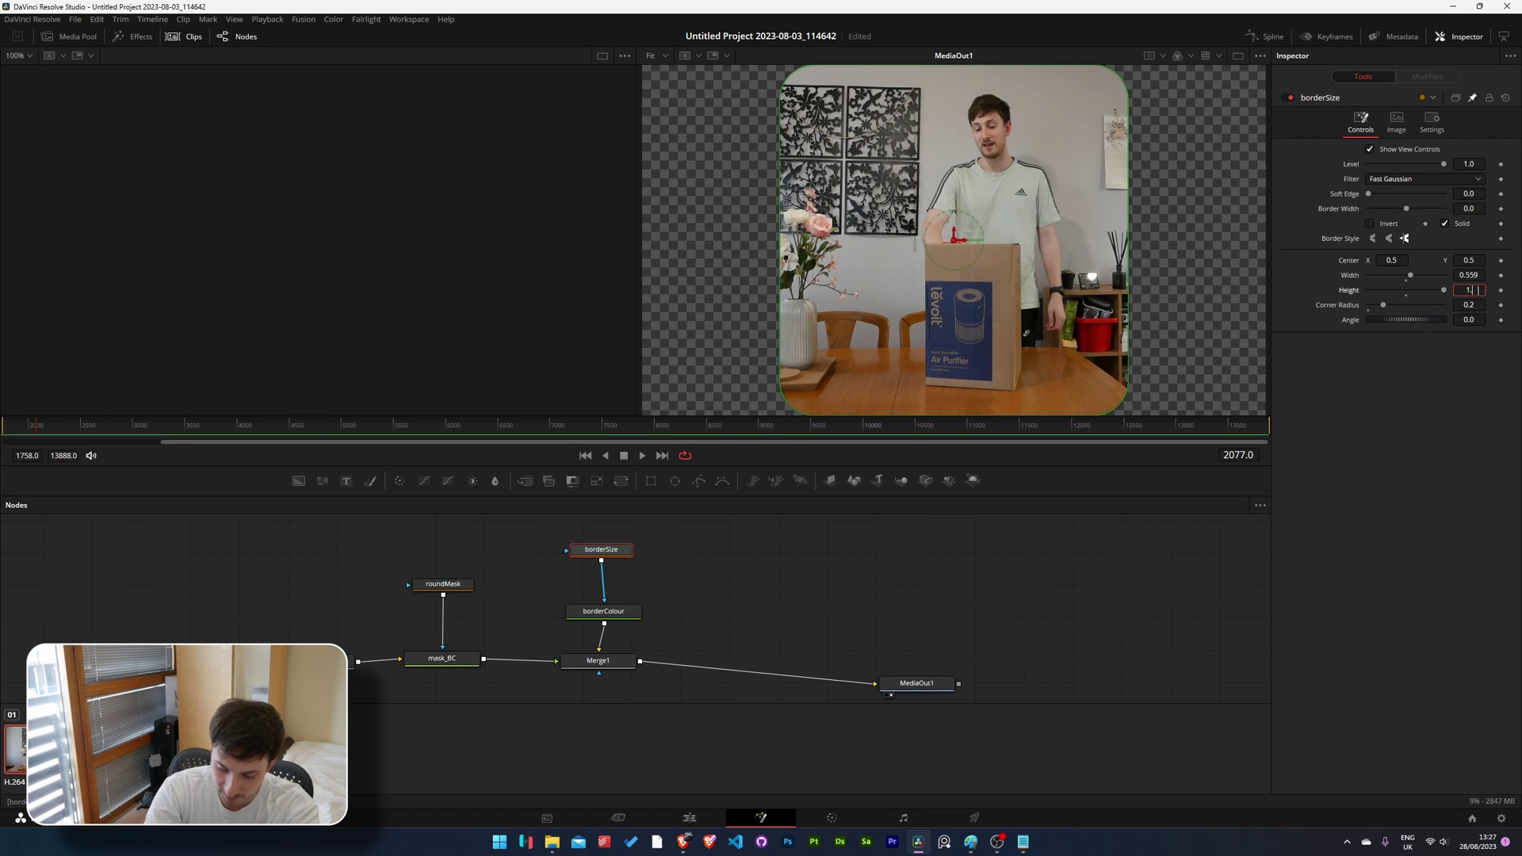
type("0.95")
key("Tab")
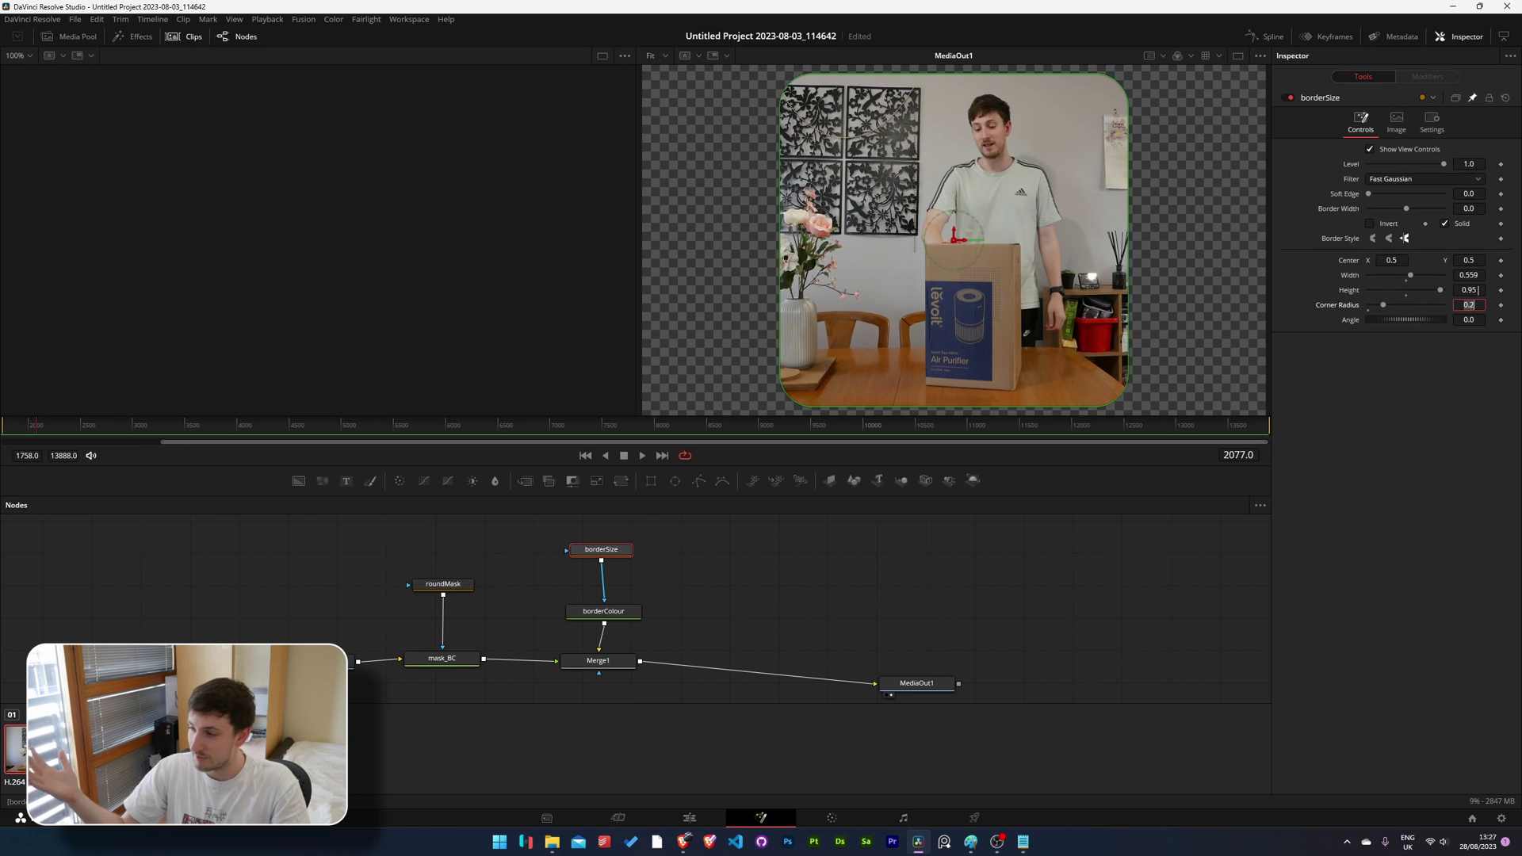
Set borderSize's Width to 0.95 after testing 0.5.
left_click(1480, 274)
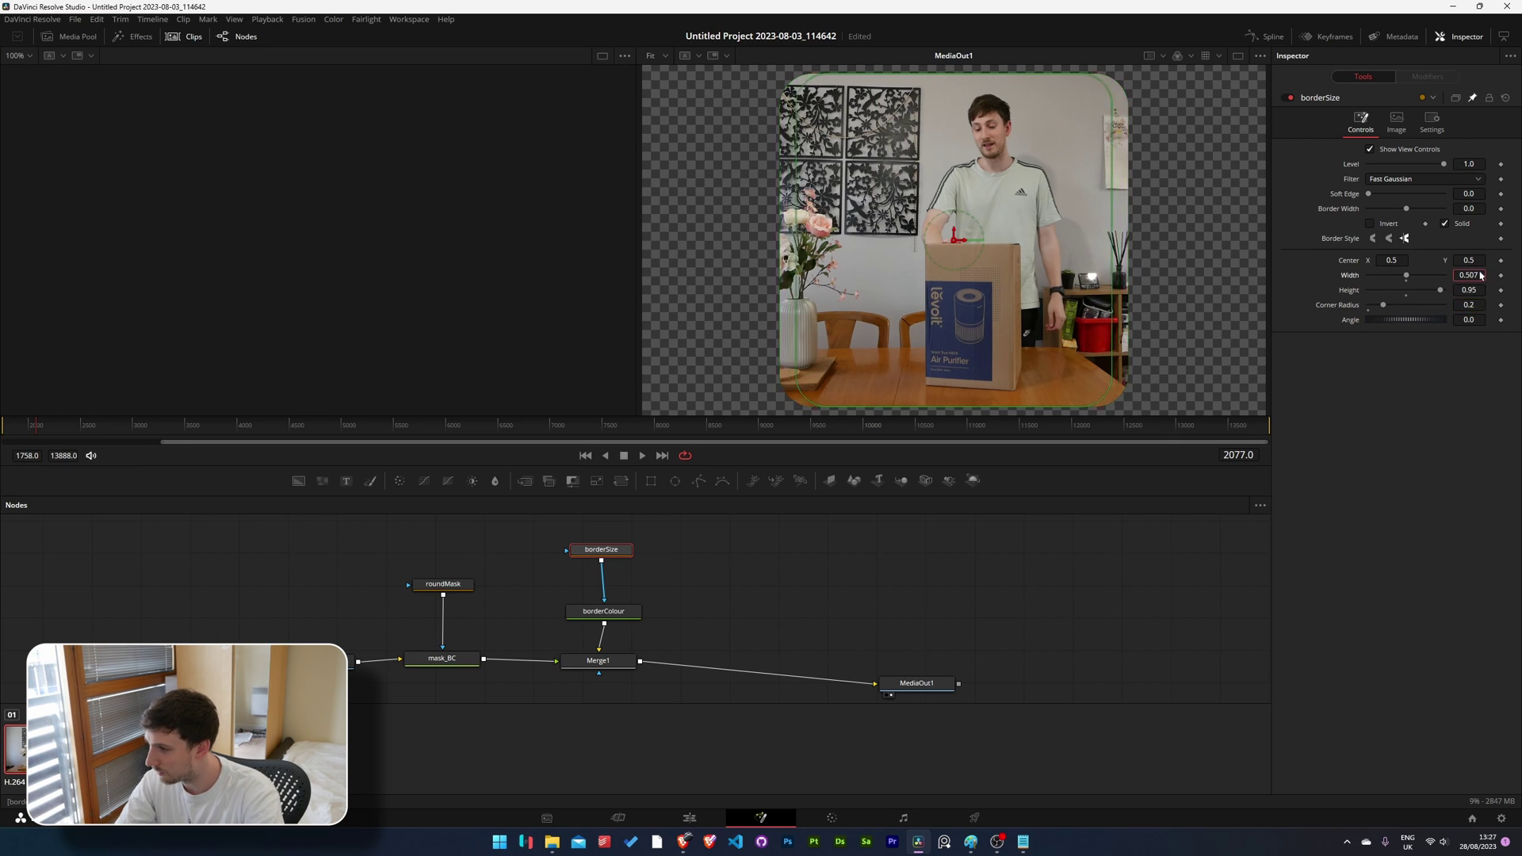
type("0.5")
key("Return")
left_click(1479, 275)
type("0.95")
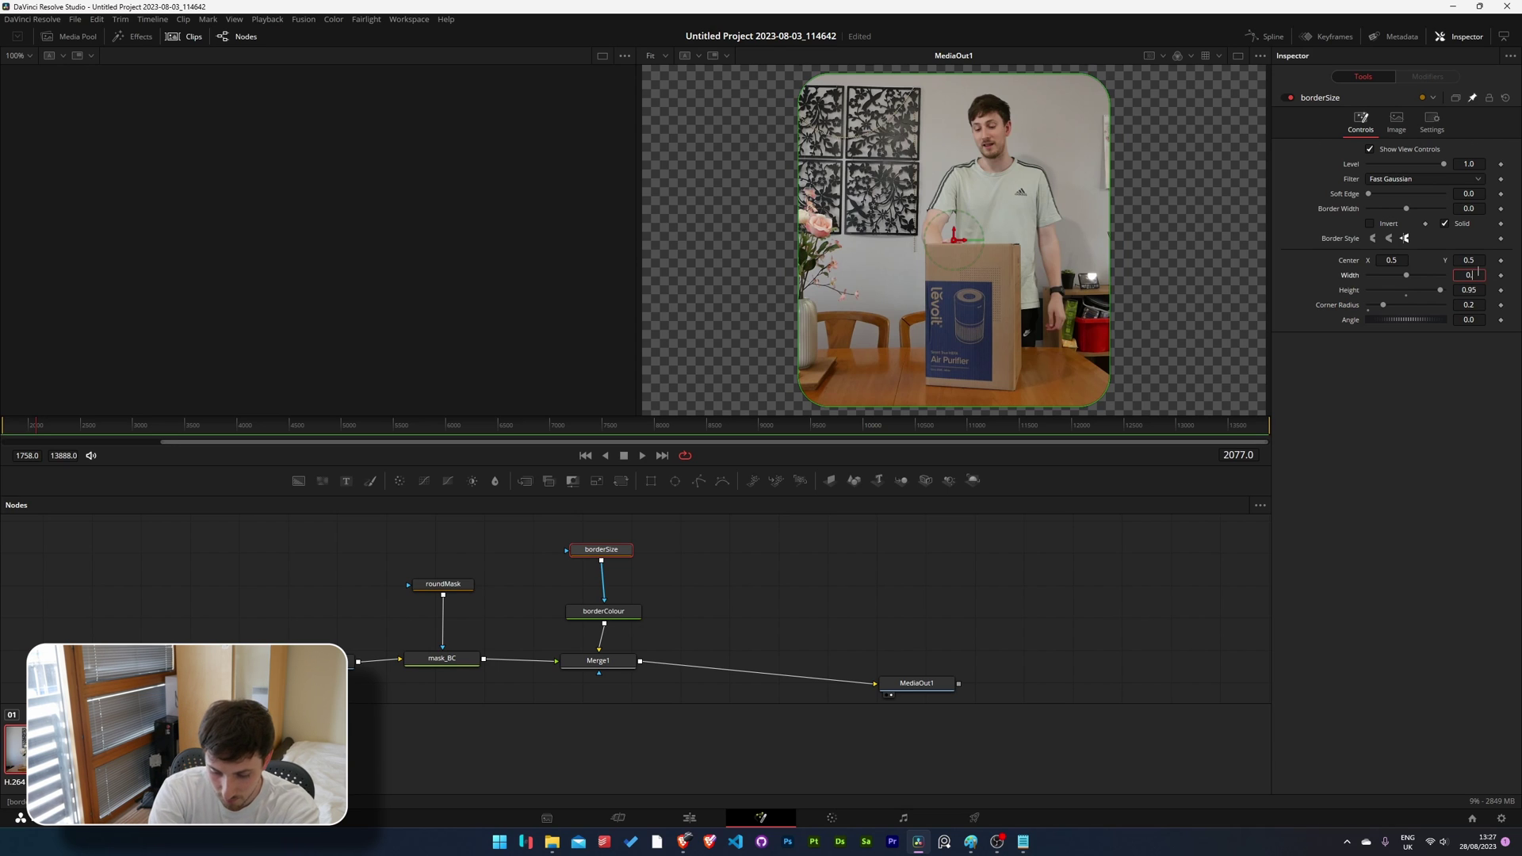
key("Tab")
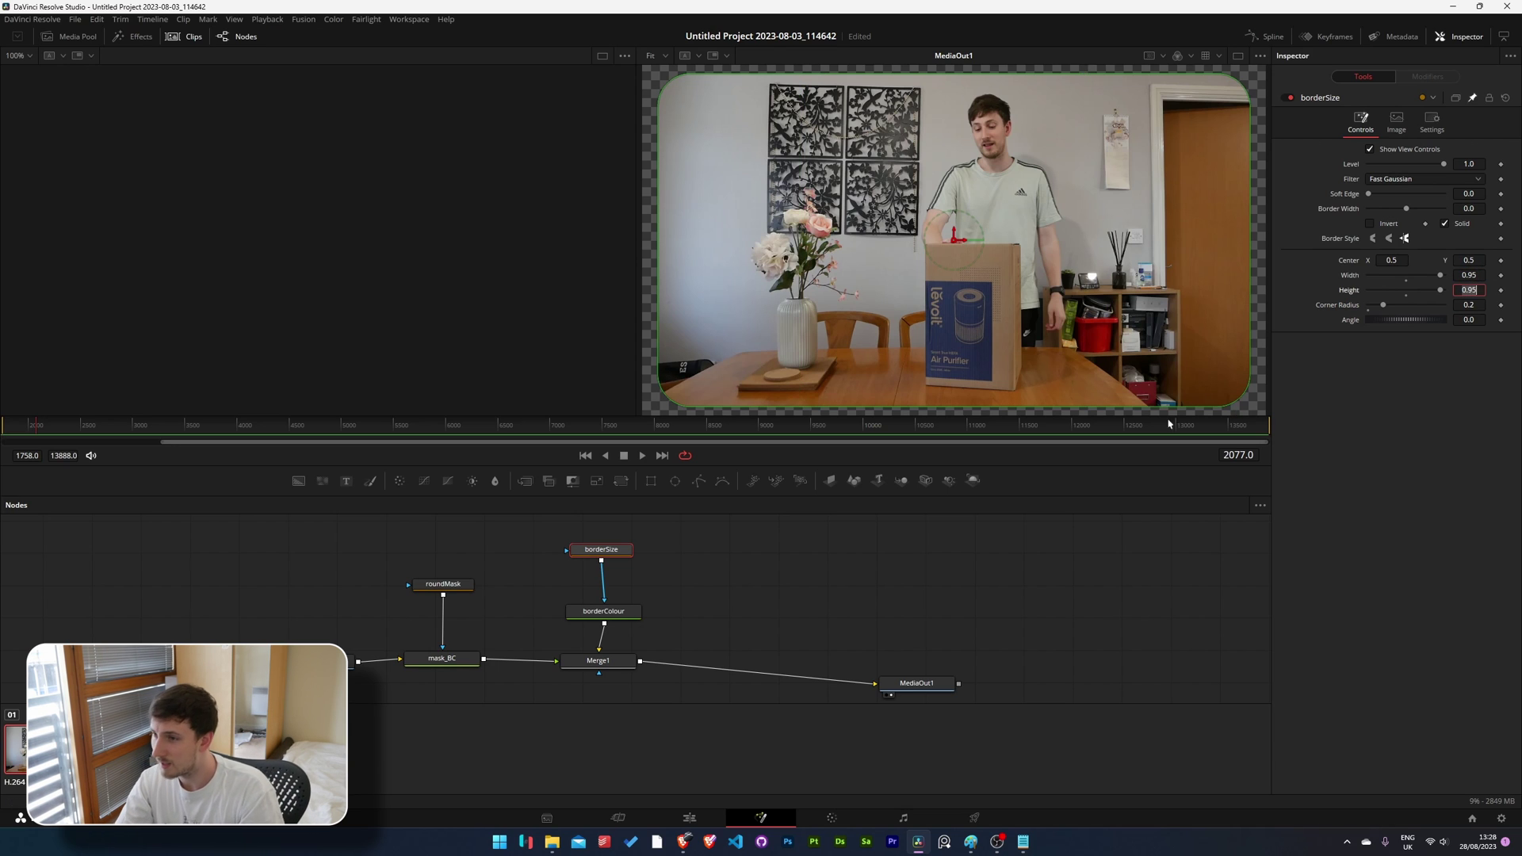
Add a Transform node by searching 'tran' in the tool search.
left_click(604, 611)
left_click(746, 609)
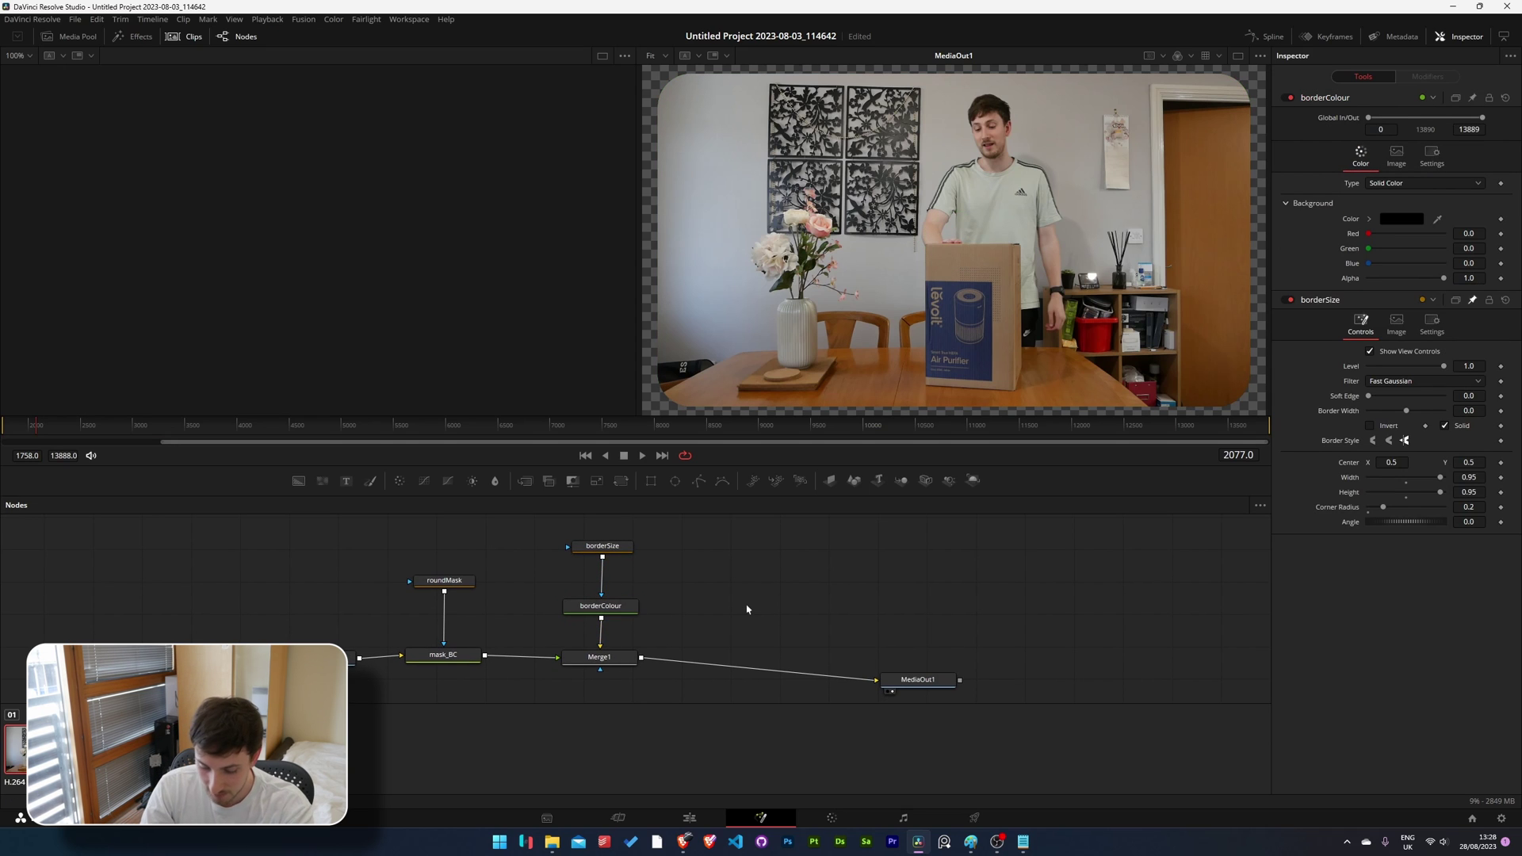
key("shift+space")
type("rec")
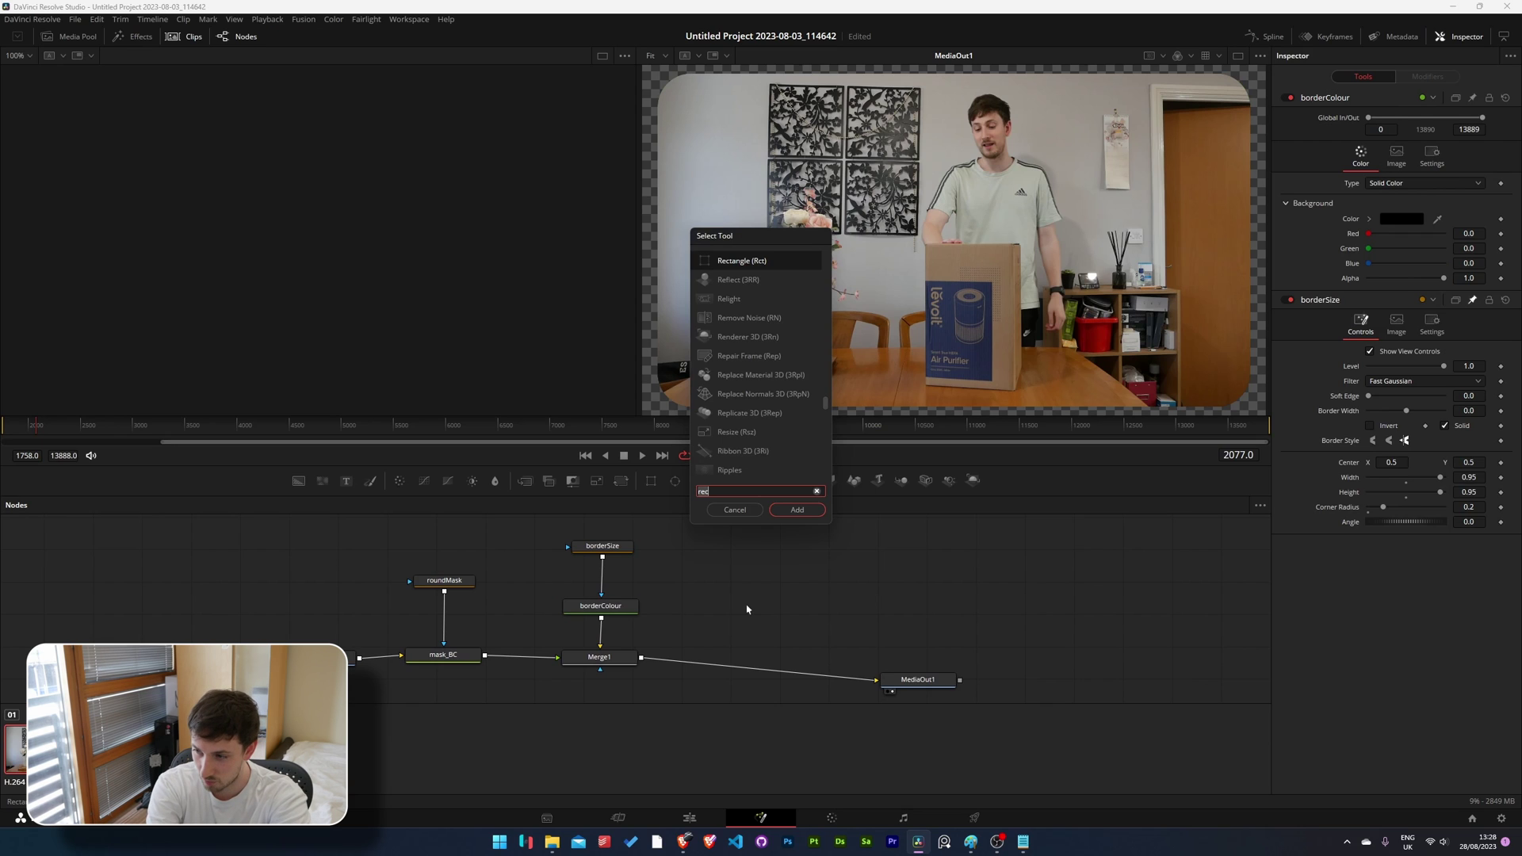
key("BackSpace")
key("BackSpace")
key("BackSpace")
type("tra")
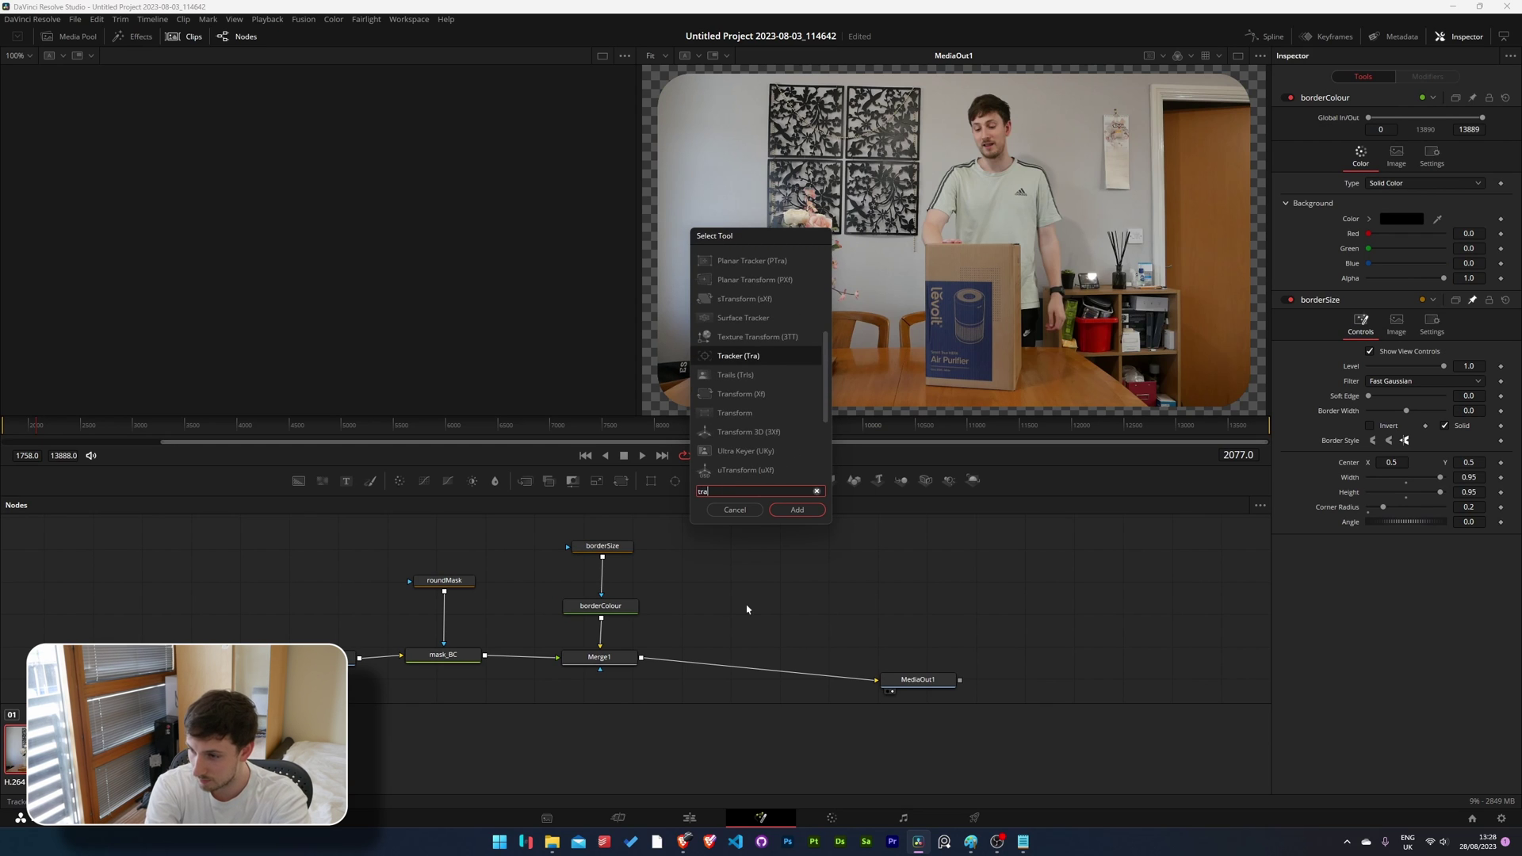
type("ns")
key("Return")
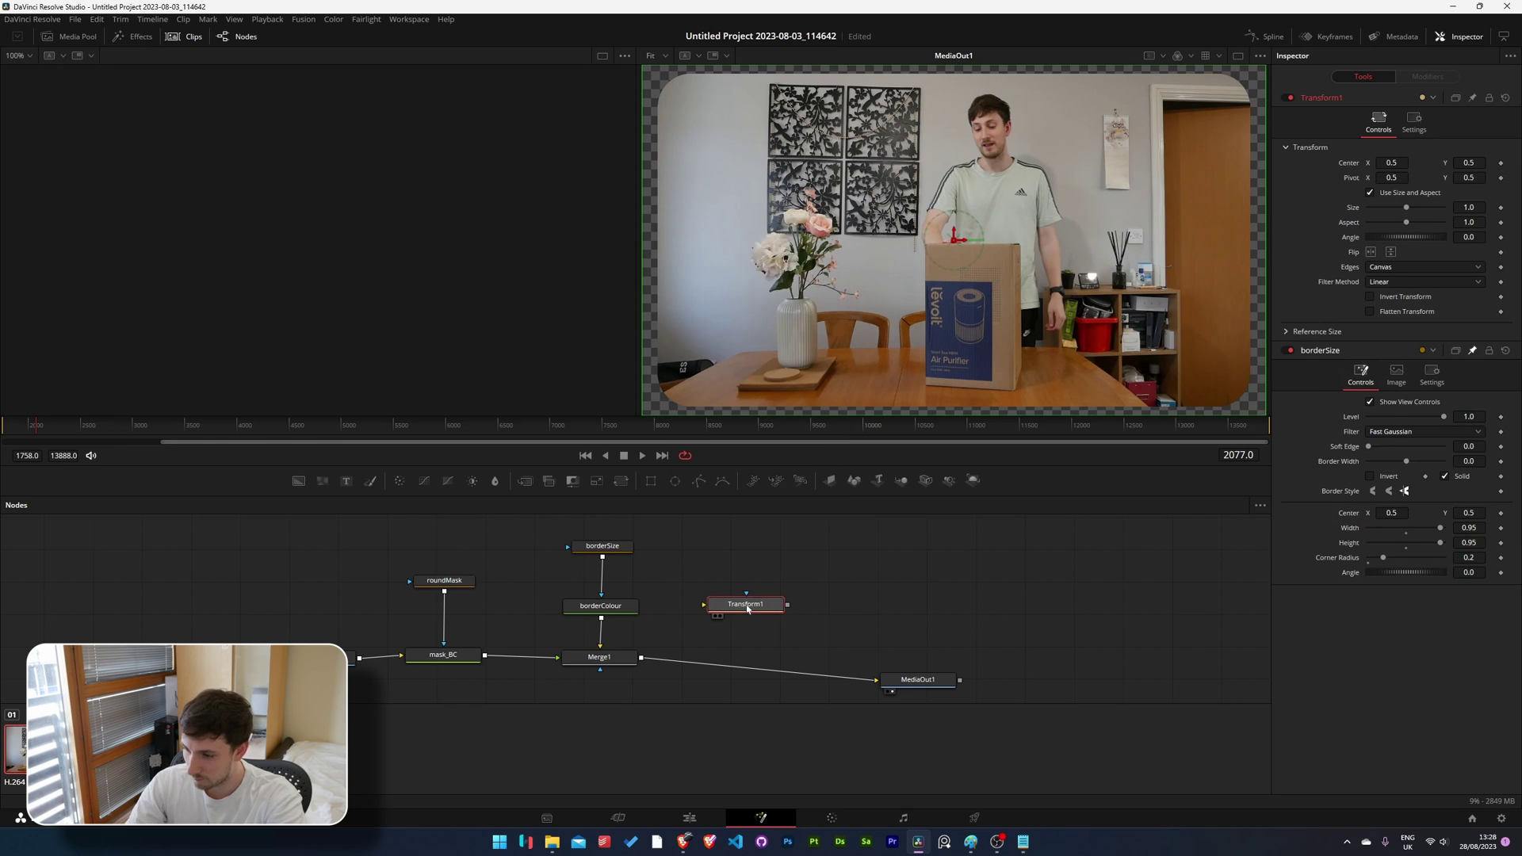
Insert Transform1 between Merge1 and MediaOut1 and try out its Size and Center.
left_click_drag(756, 608, 756, 664)
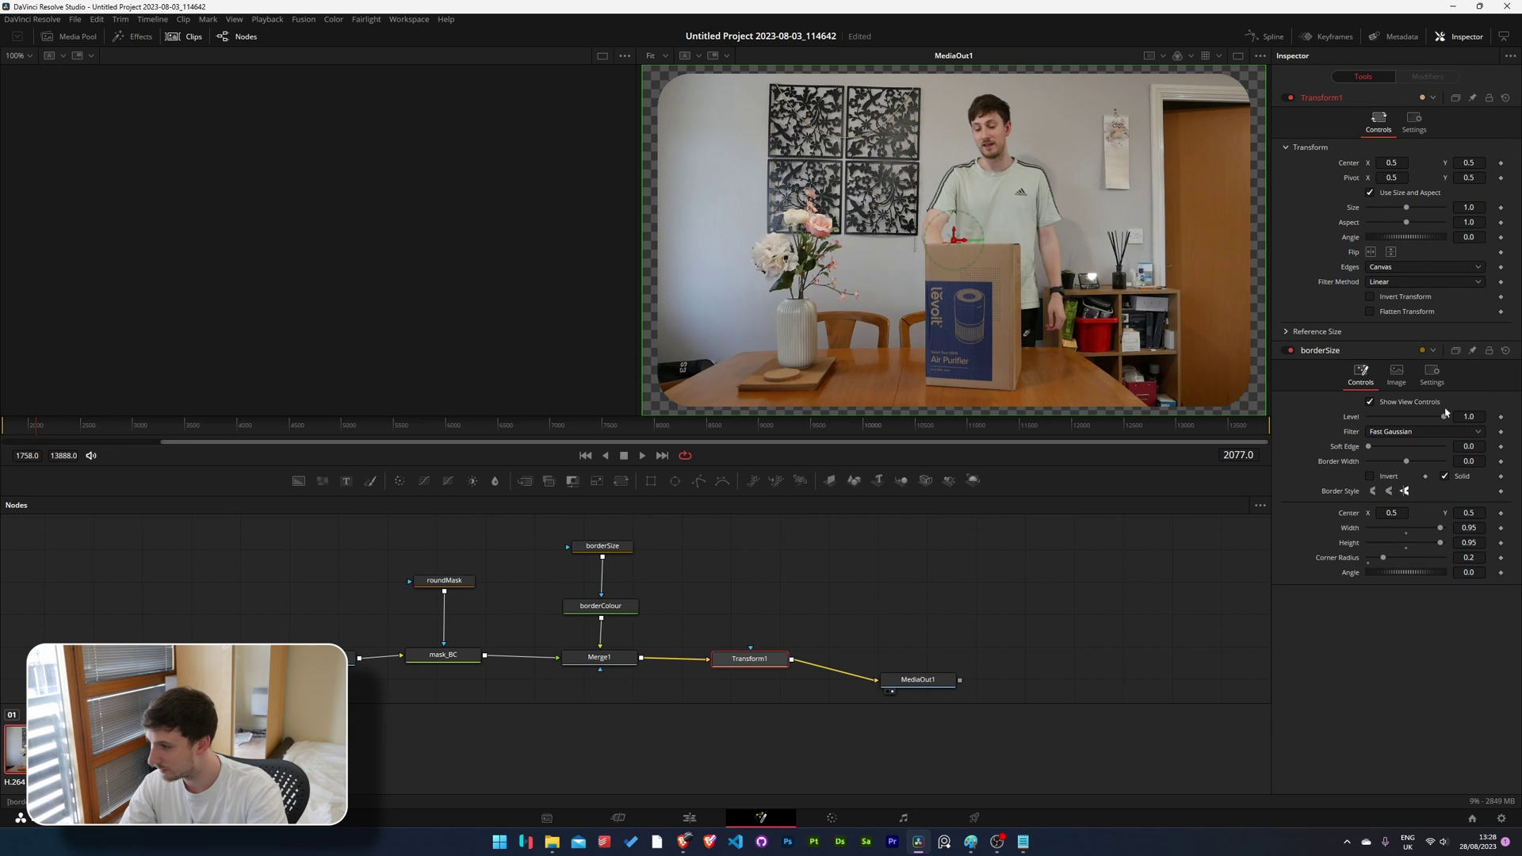
left_click(714, 554)
left_click(736, 657)
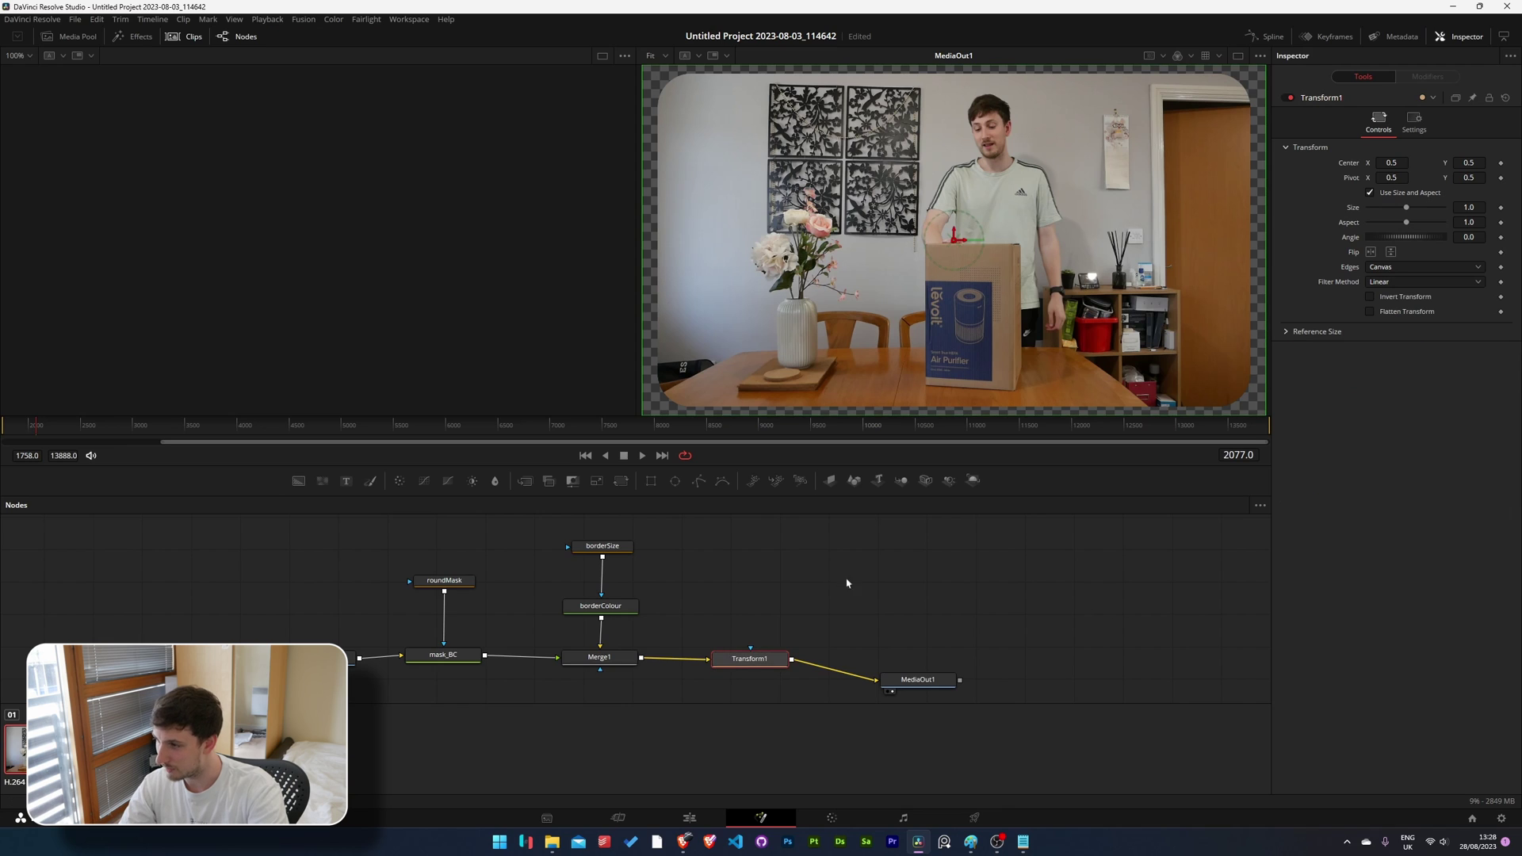
left_click_drag(757, 661, 767, 666)
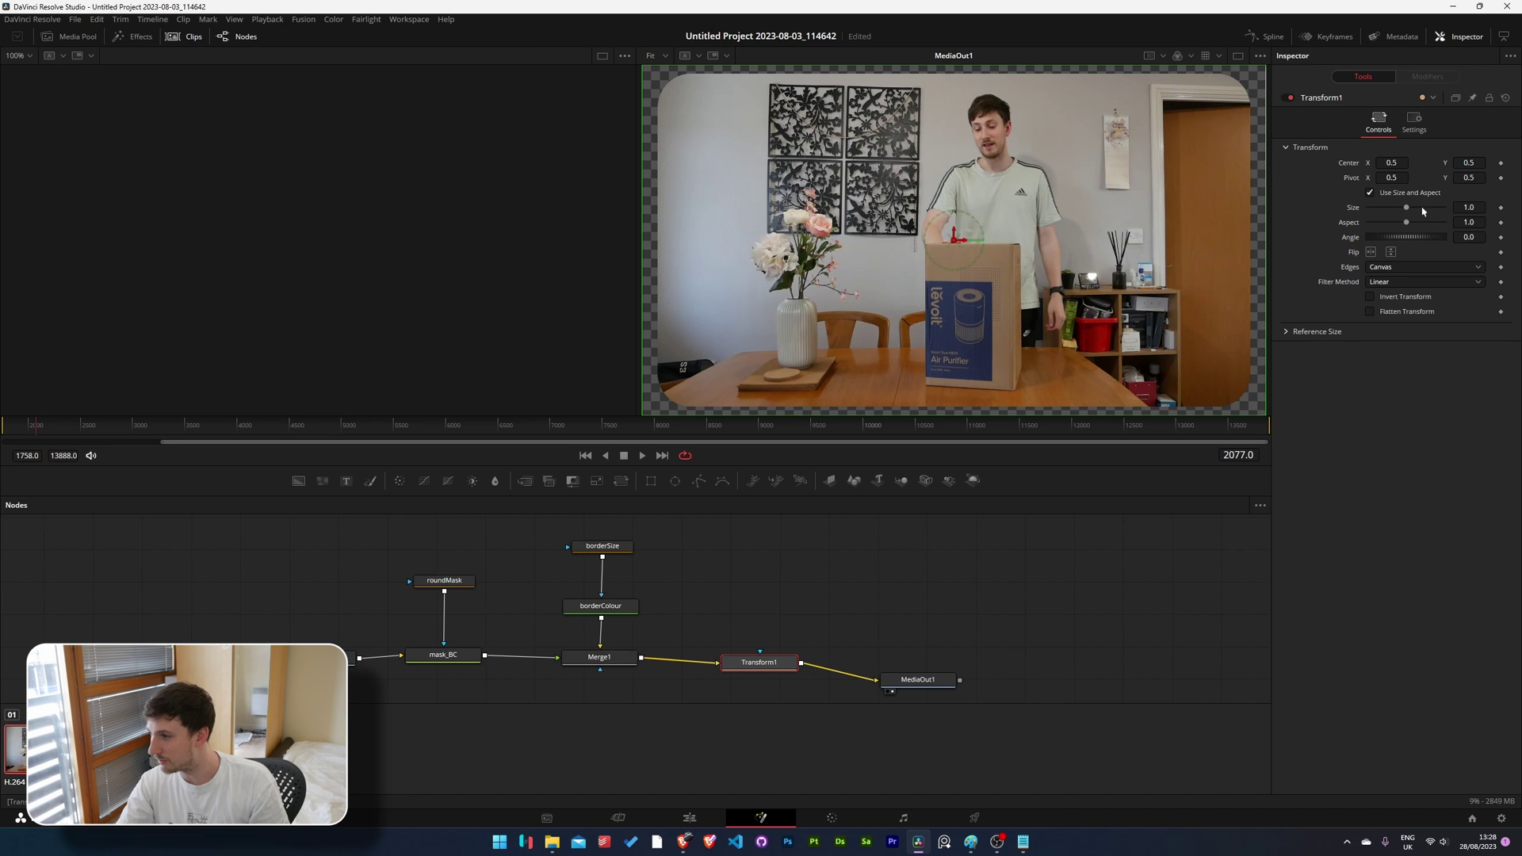
left_click_drag(1407, 208, 1432, 233)
left_click_drag(1392, 162, 1364, 163)
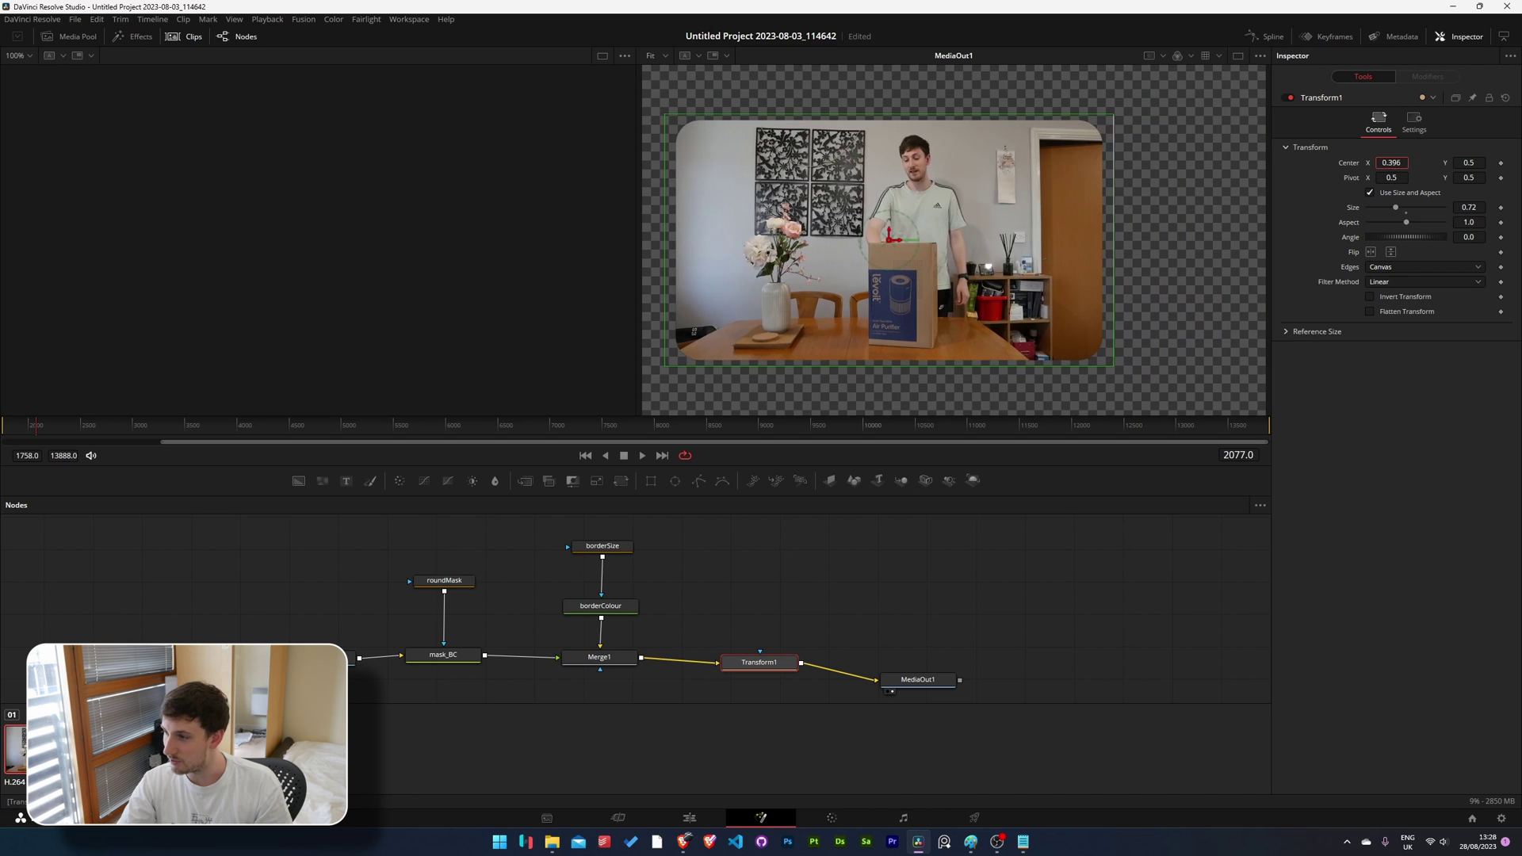
left_click_drag(1468, 162, 1450, 163)
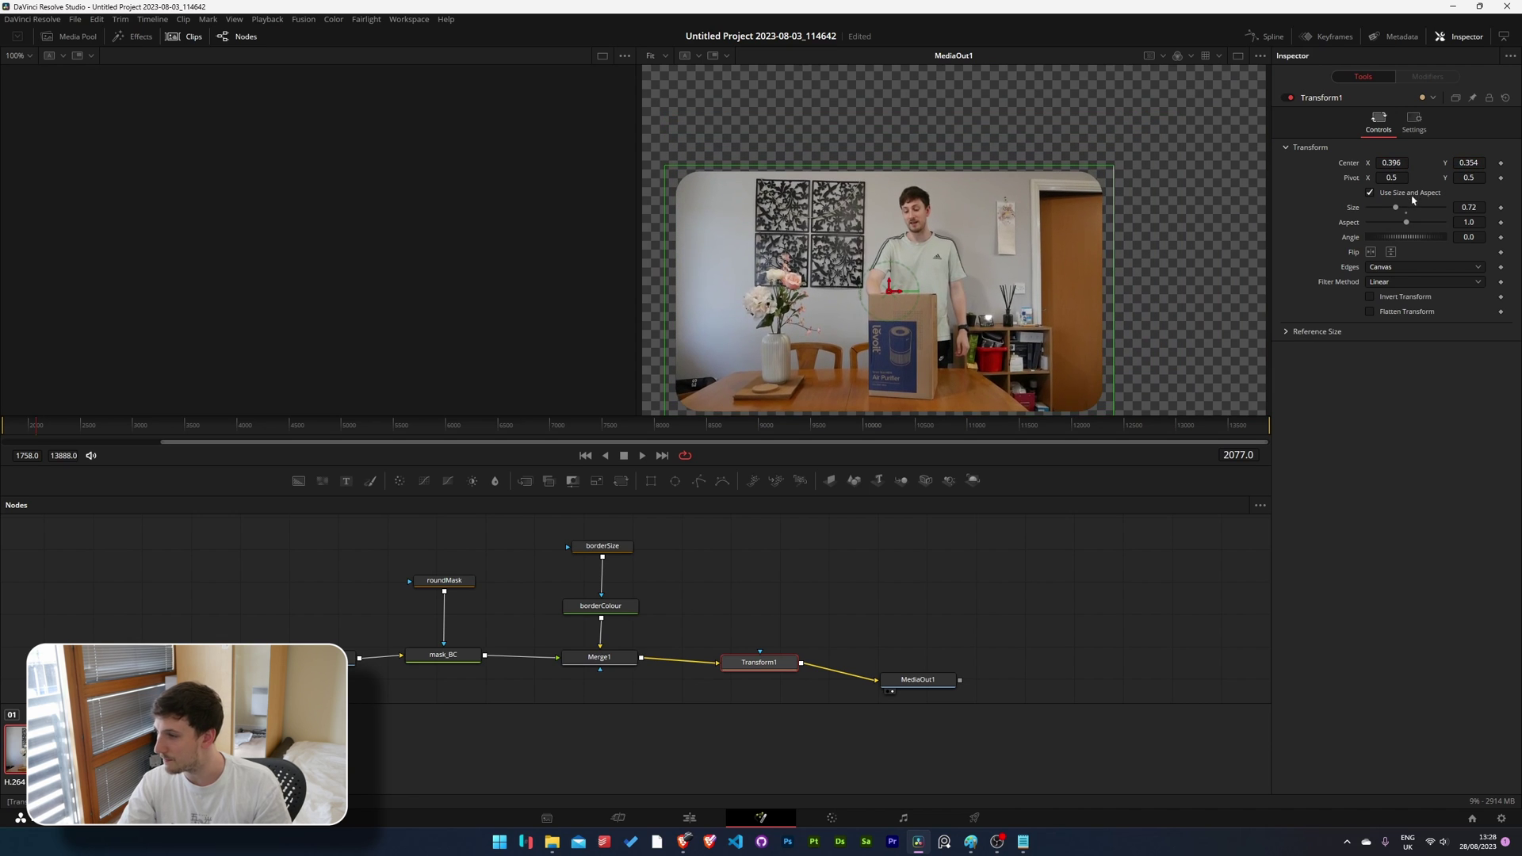
left_click_drag(1396, 207, 1385, 163)
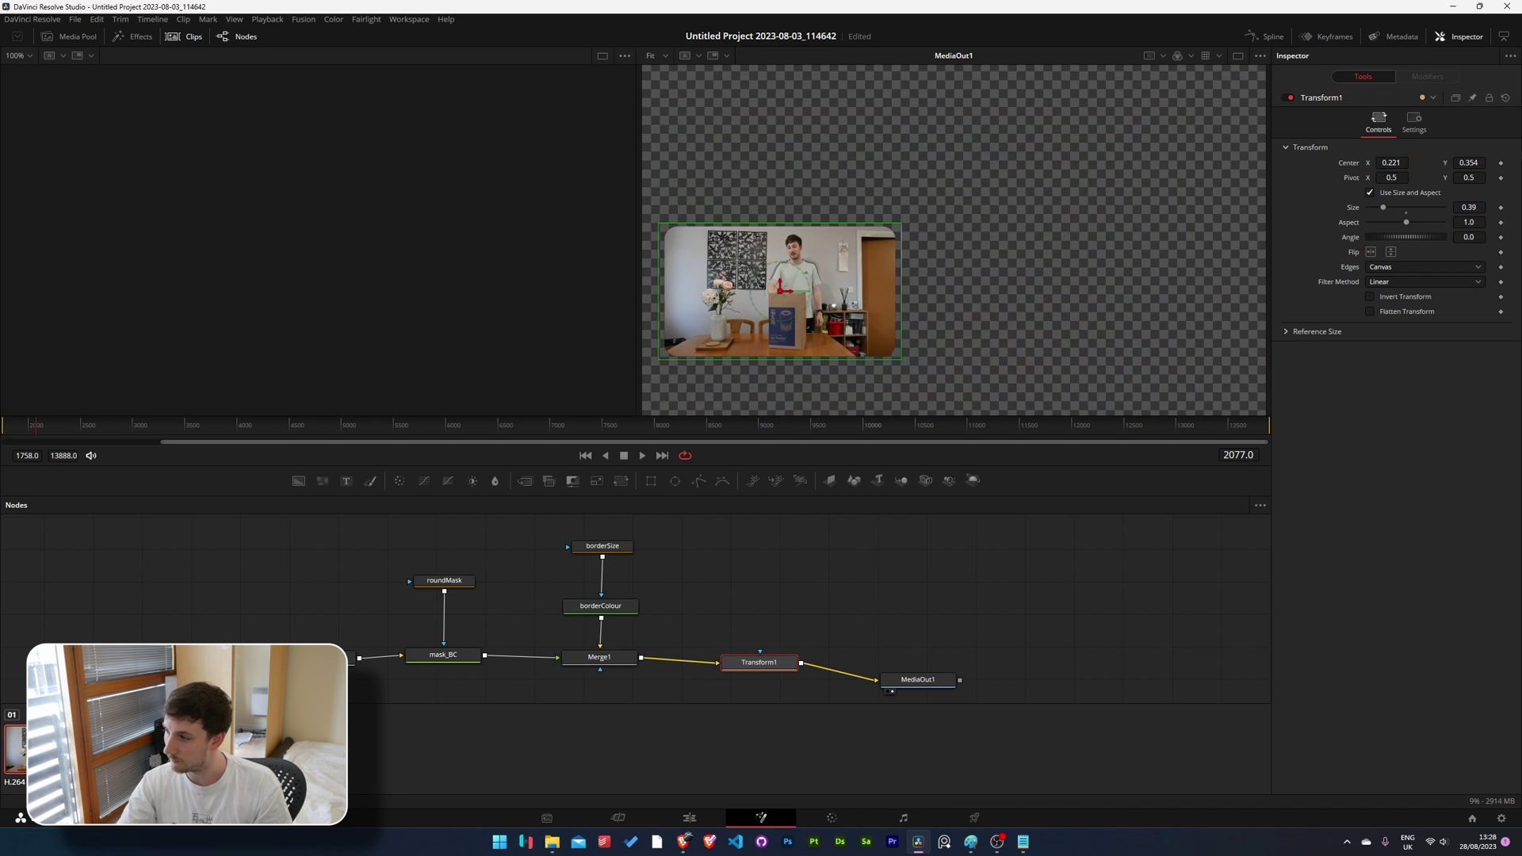
type("0.22")
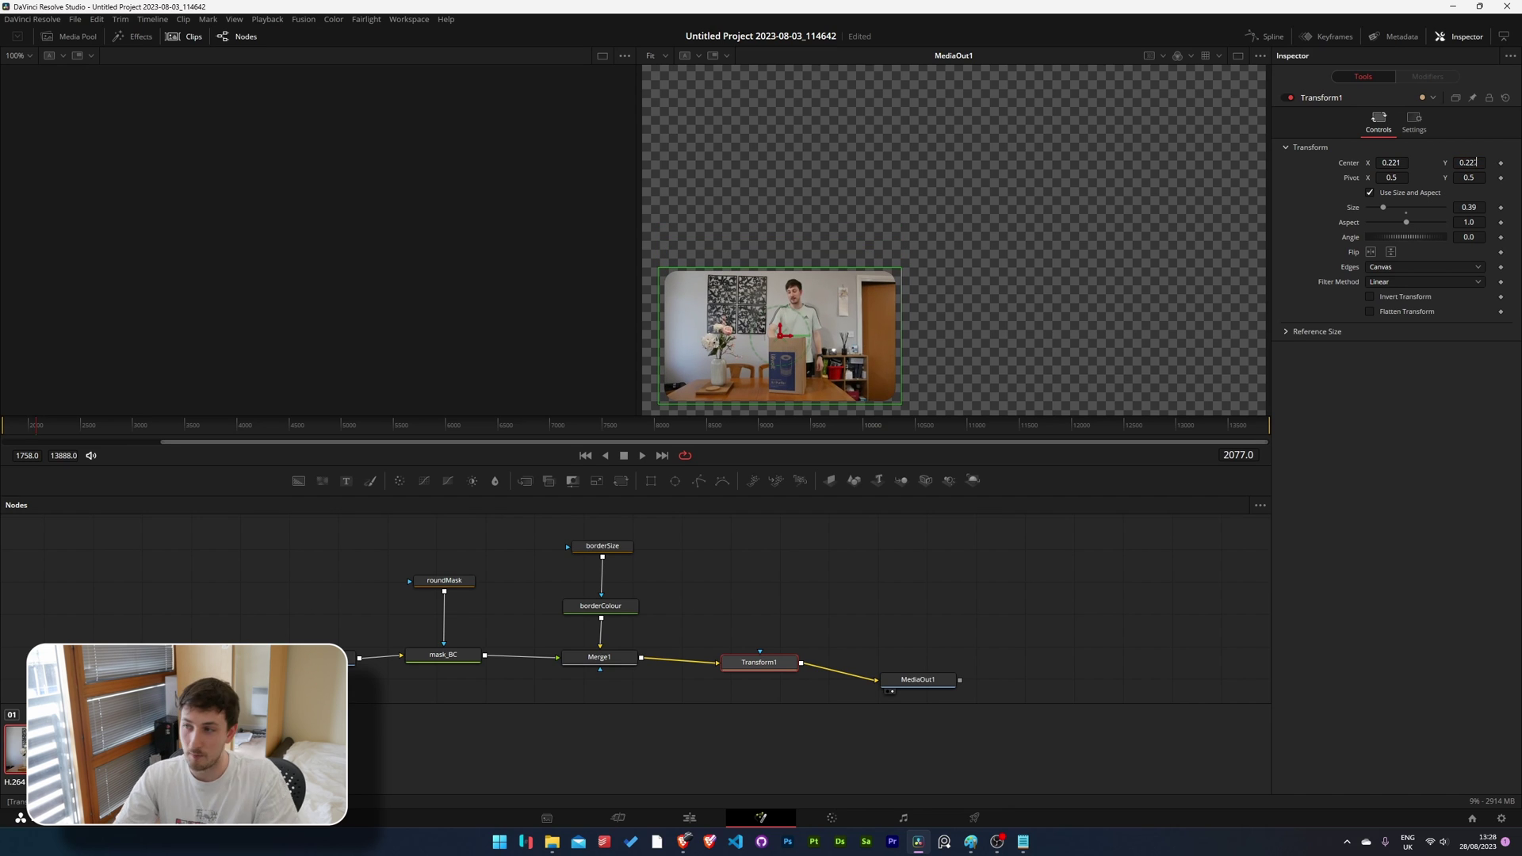
type("7")
Centre the transformed clip at 0.5 / 0.5.
left_click(1402, 163)
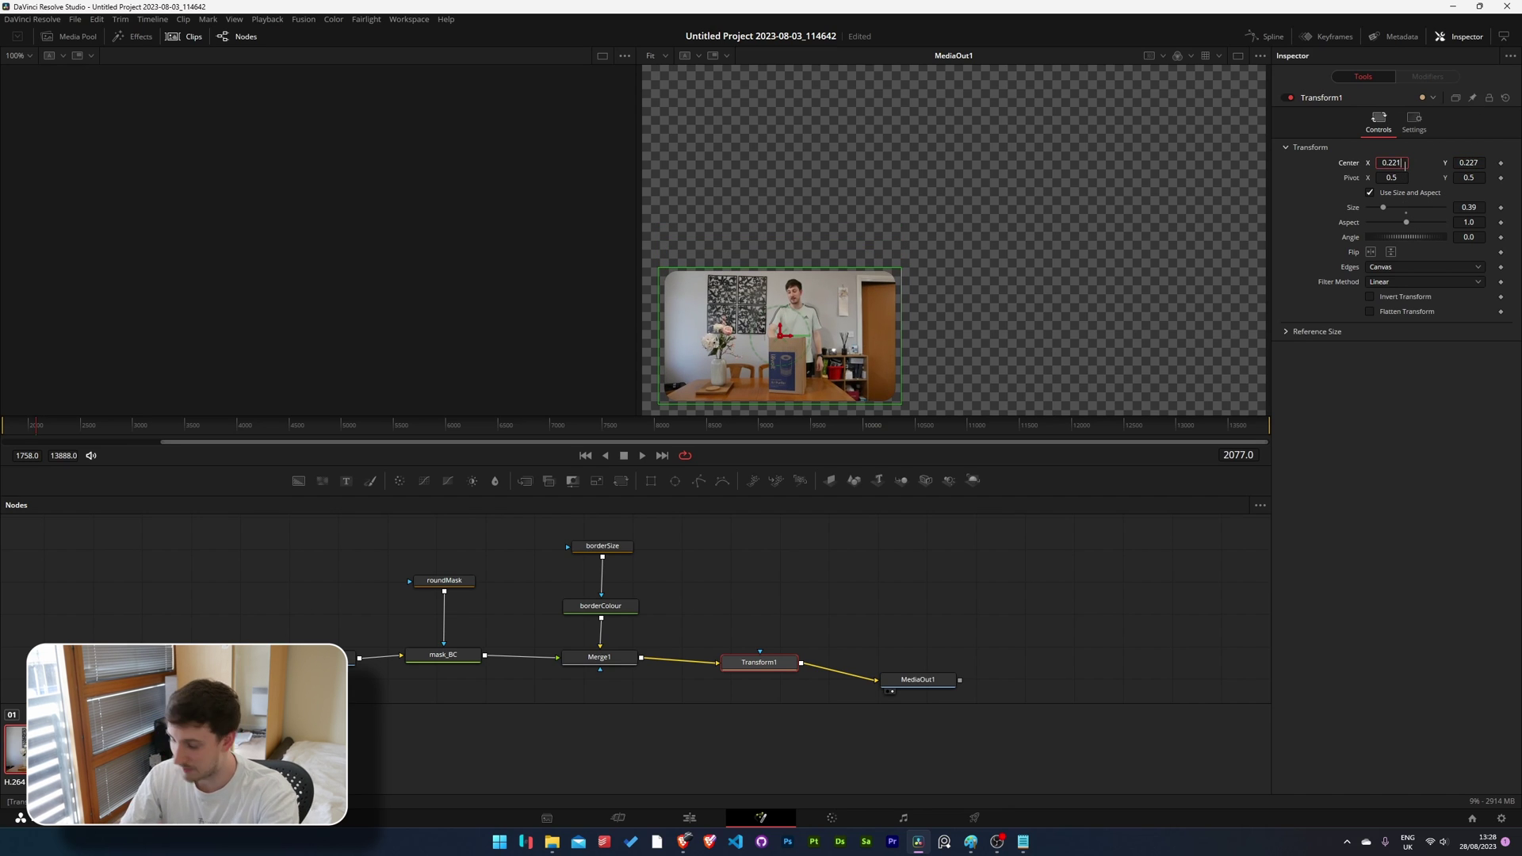
key("BackSpace")
key("BackSpace")
key("BackSpace")
type("5")
key("Tab")
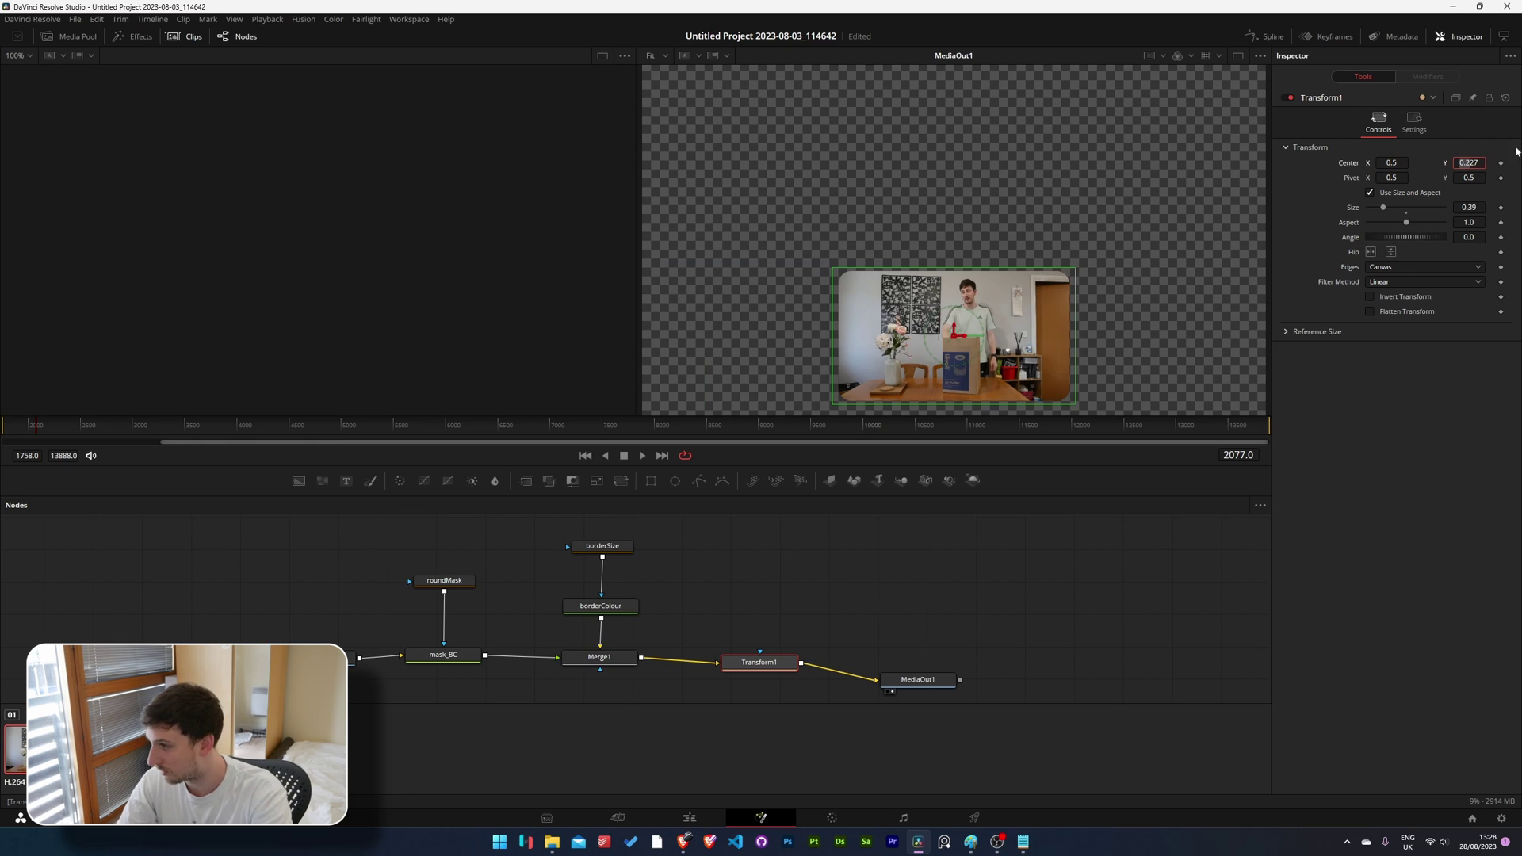
type("0.5")
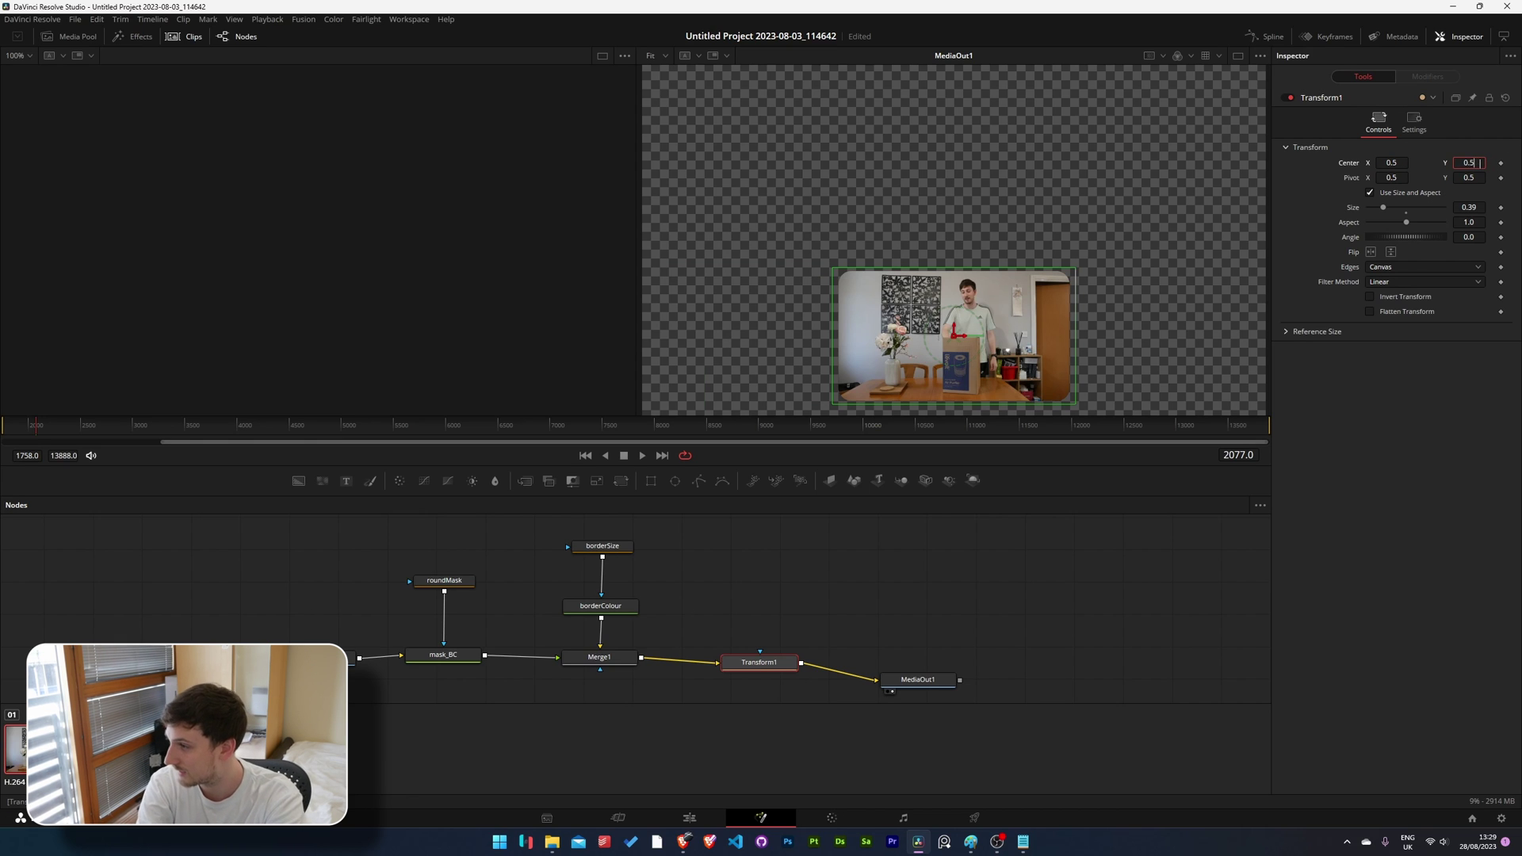
key("Tab")
Set the Transform Size to 0.8 and line MediaOut1 up with the chain.
left_click_drag(1383, 207, 1399, 208)
left_click(1471, 207)
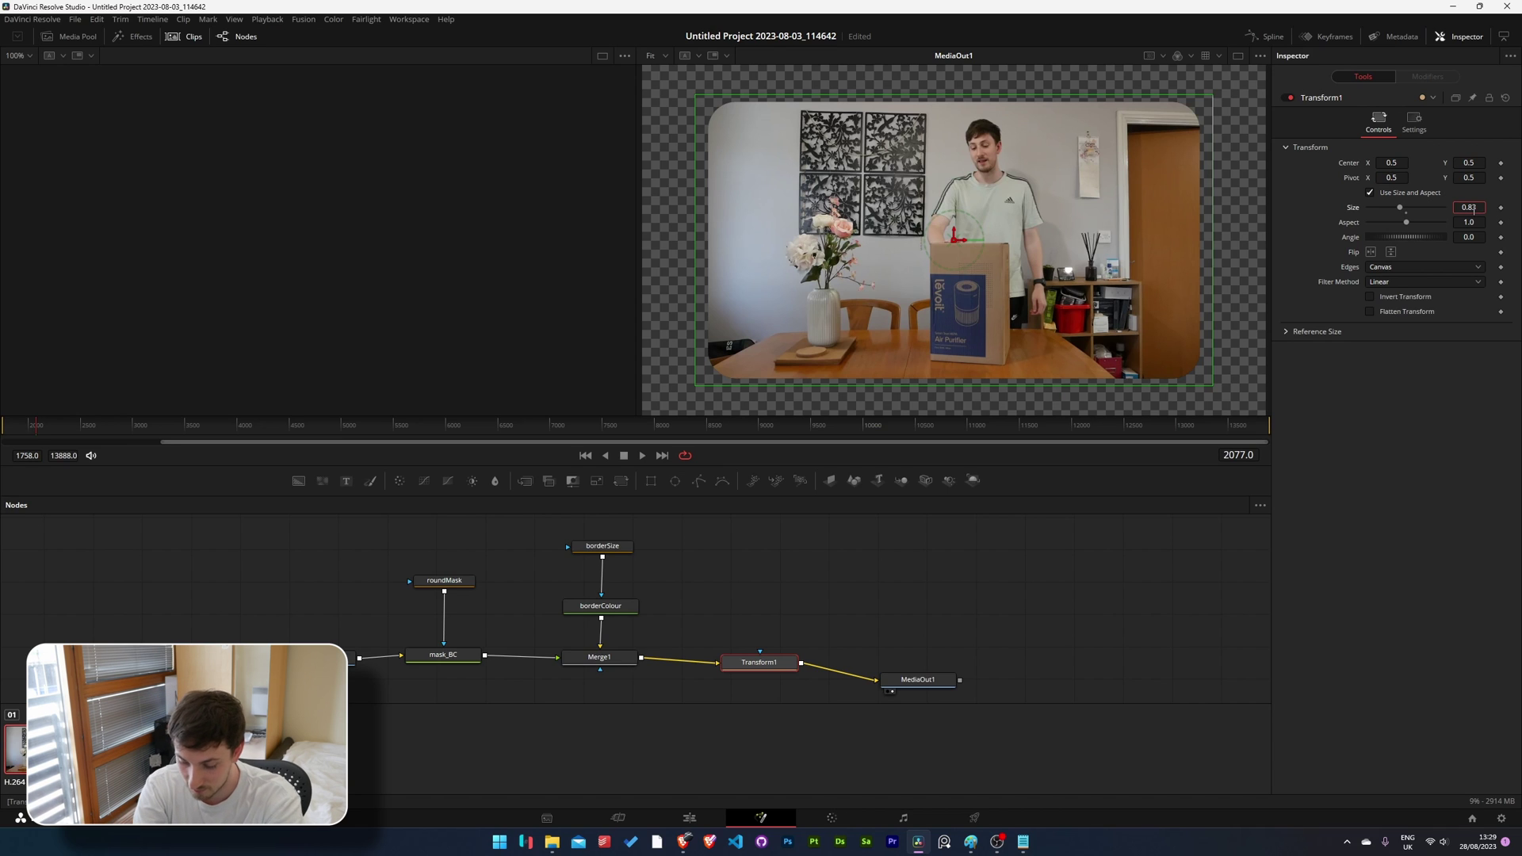
key("Delete")
key("Tab")
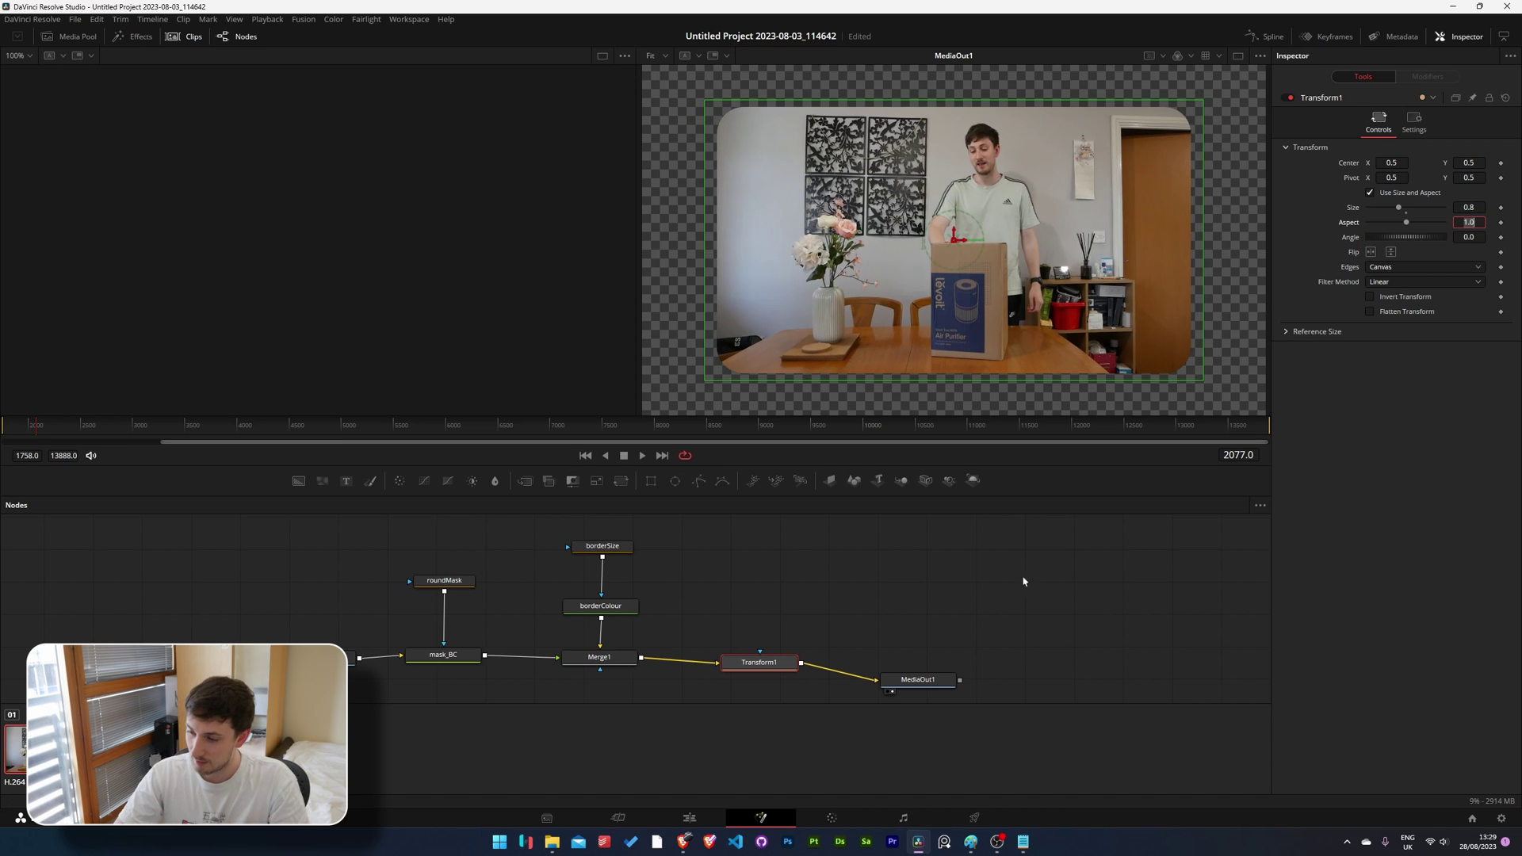
left_click_drag(924, 685, 971, 664)
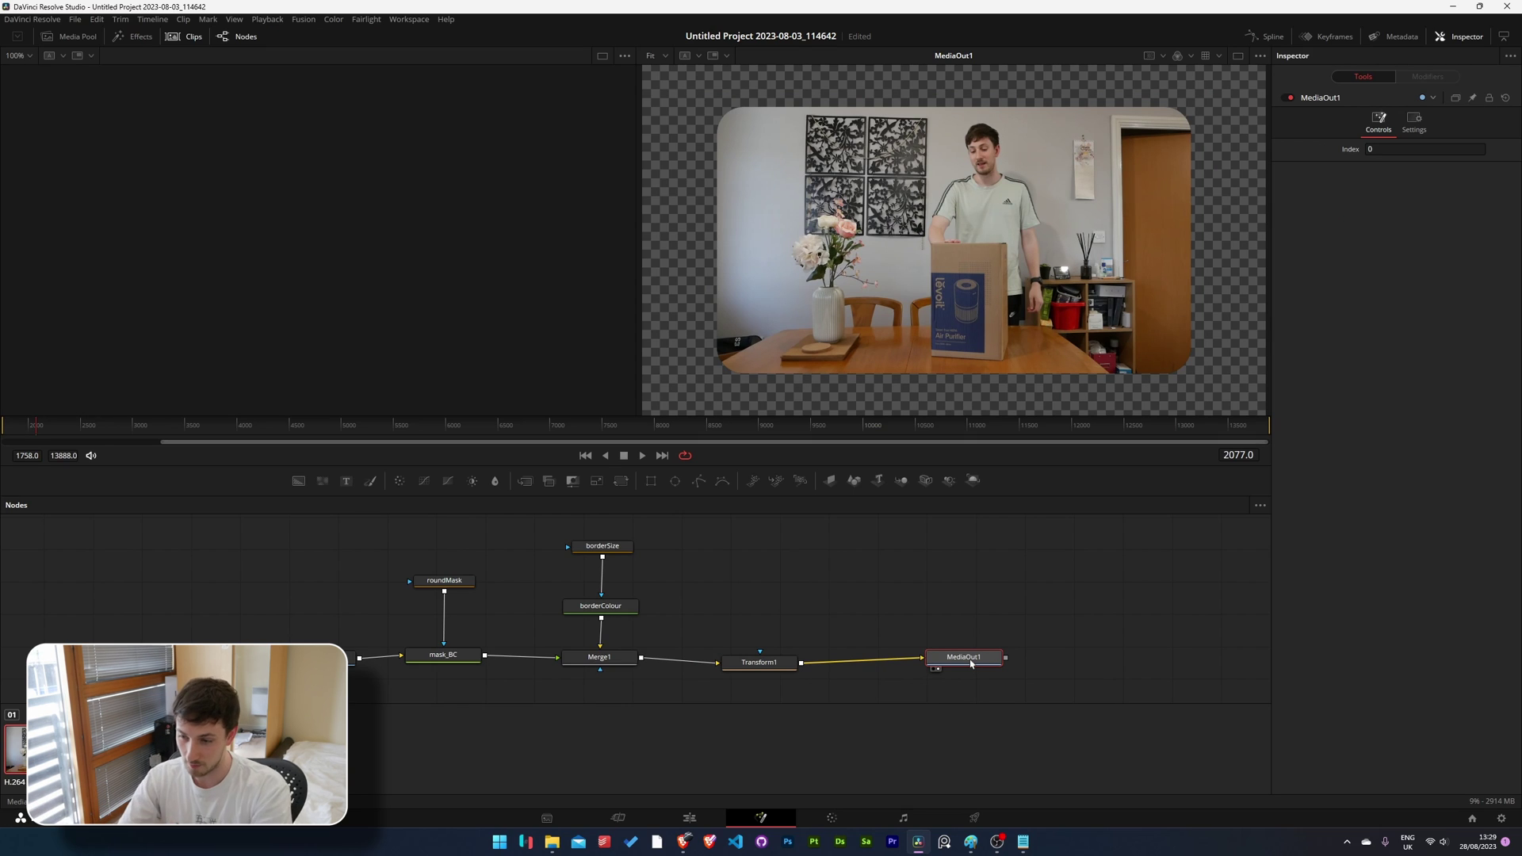
left_click(596, 602)
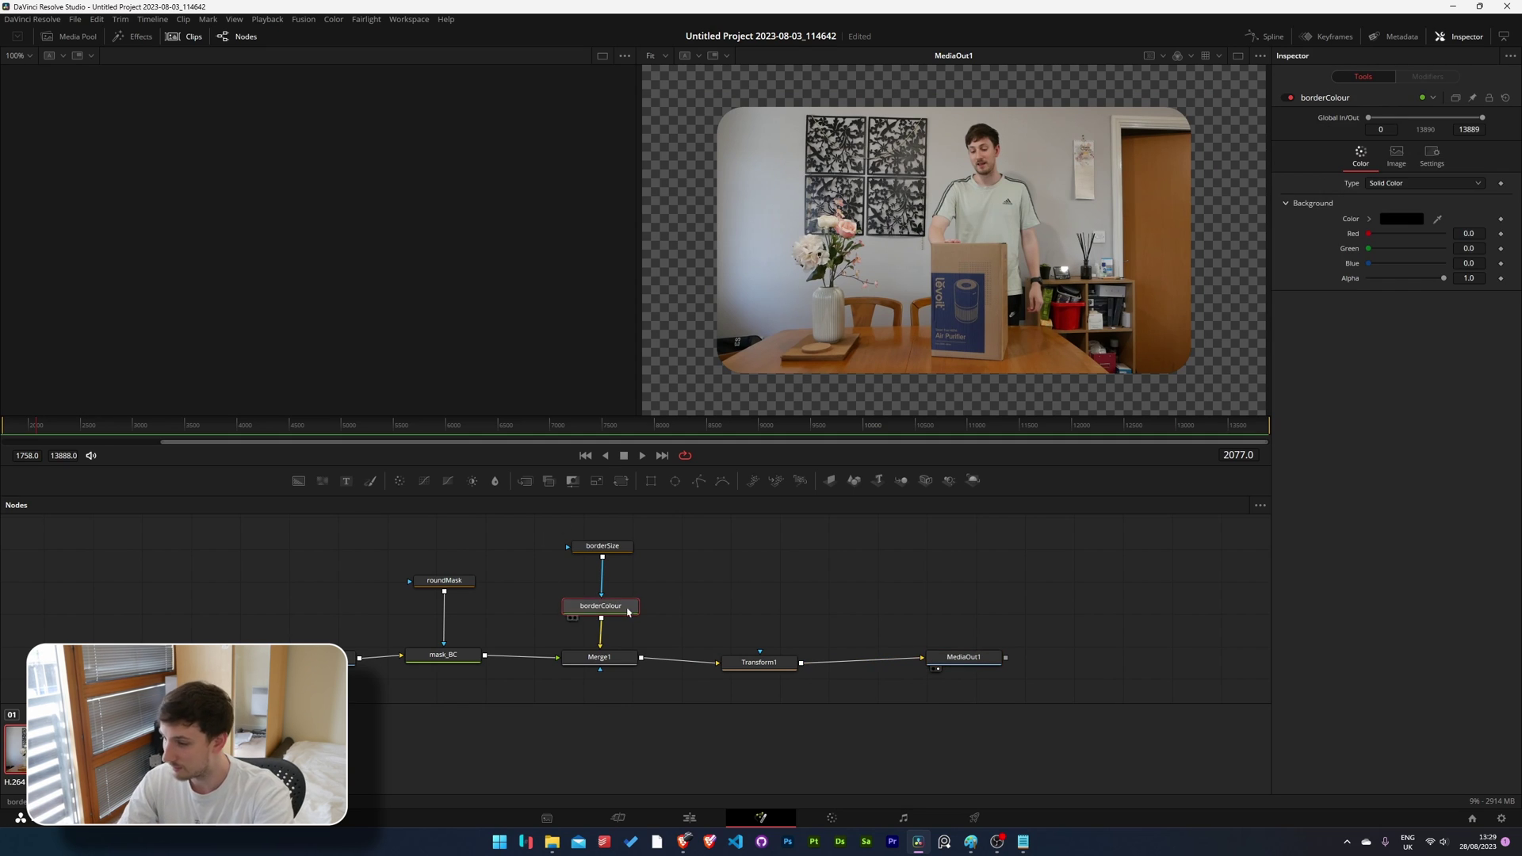
left_click(604, 546)
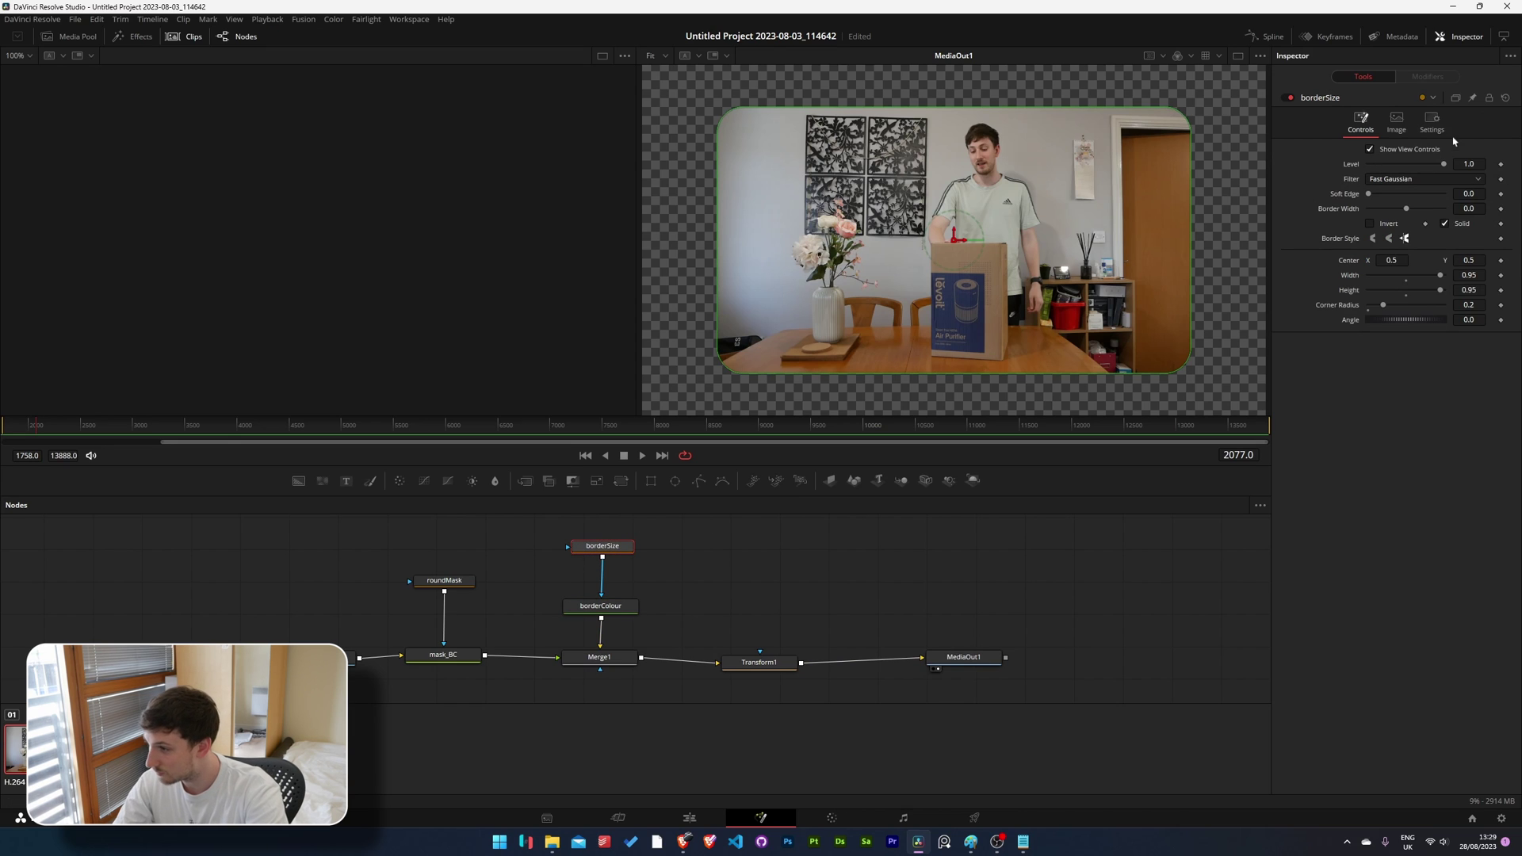
left_click_drag(1409, 212, 1412, 212)
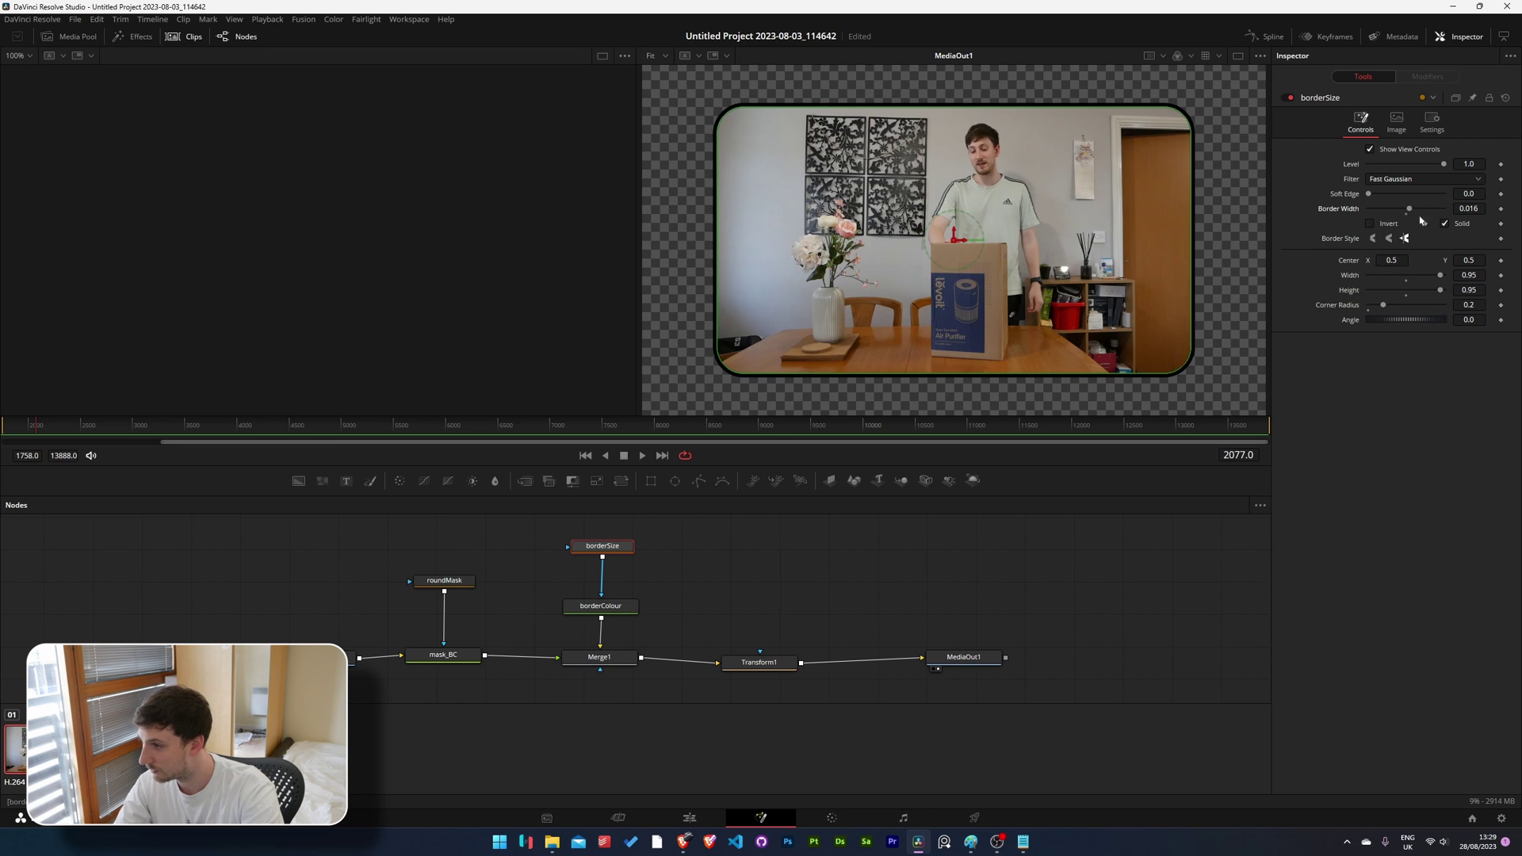
left_click(615, 608)
left_click(1401, 219)
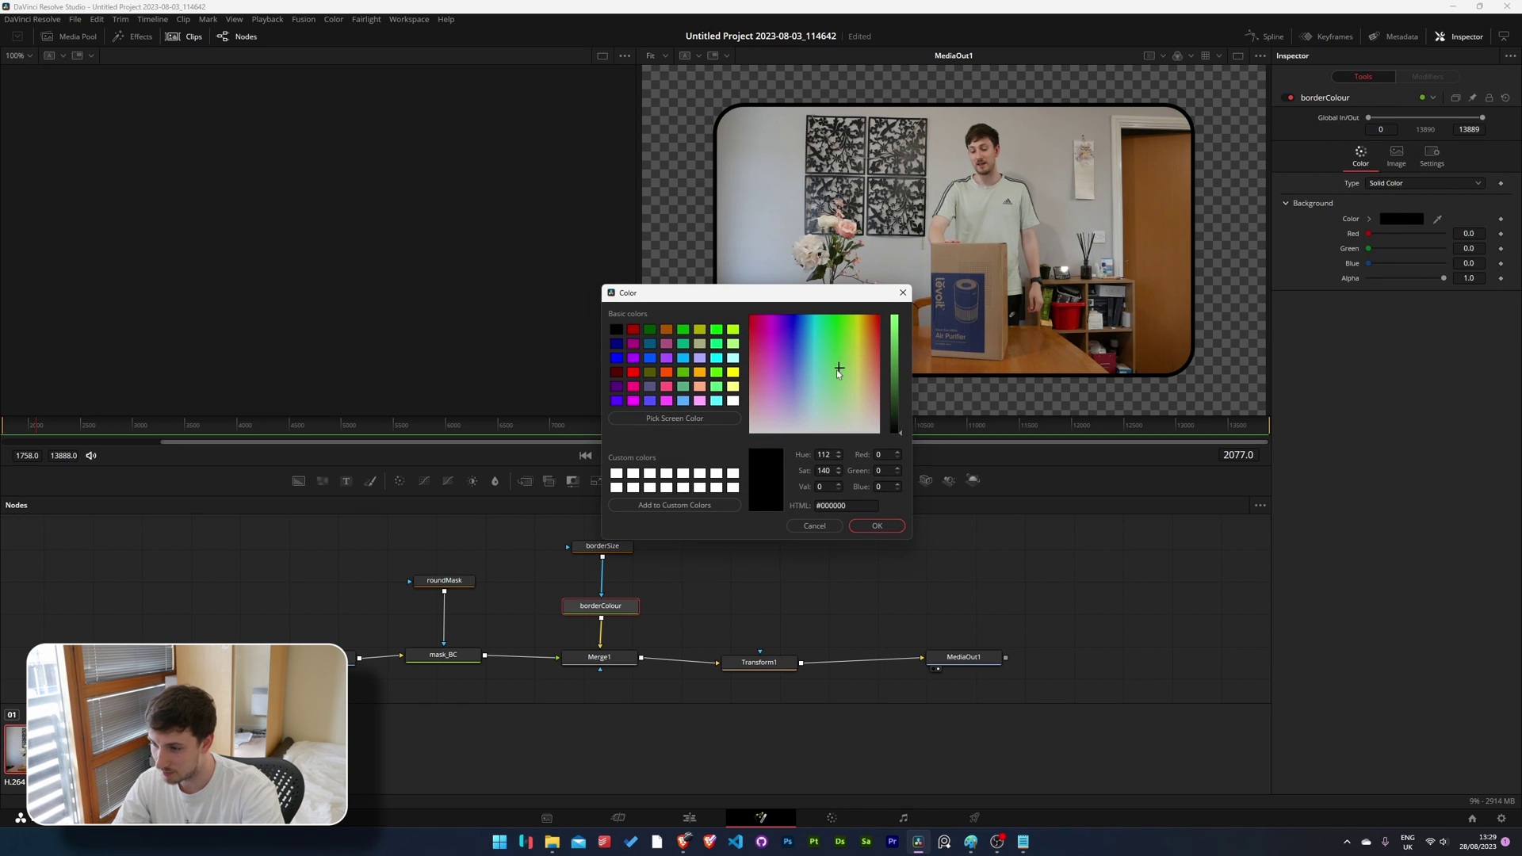
left_click_drag(839, 372, 737, 447)
left_click(754, 417)
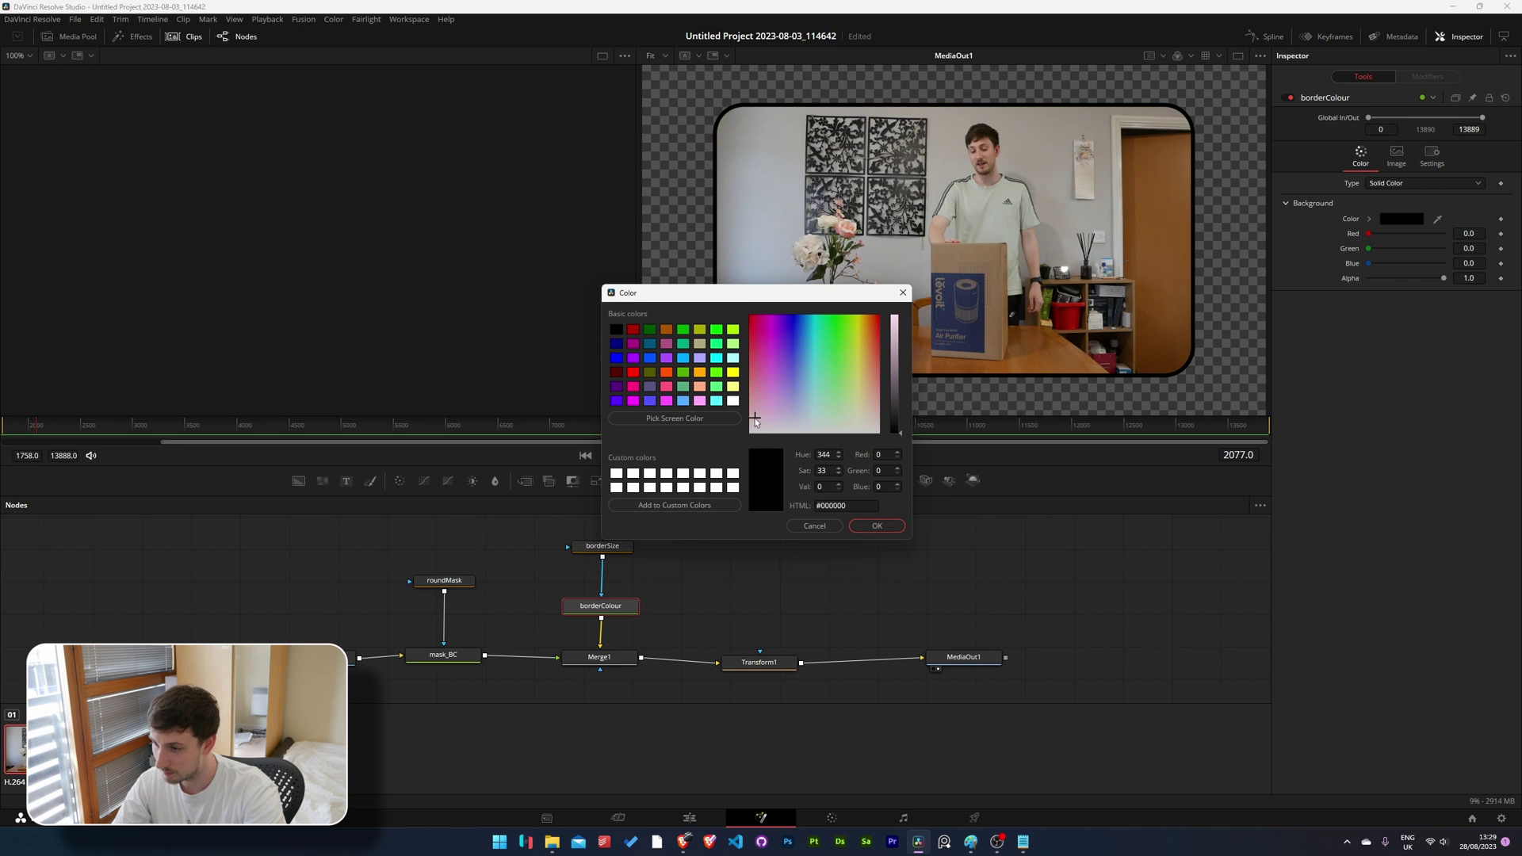
left_click(898, 338)
left_click(896, 317)
left_click(775, 432)
left_click(877, 525)
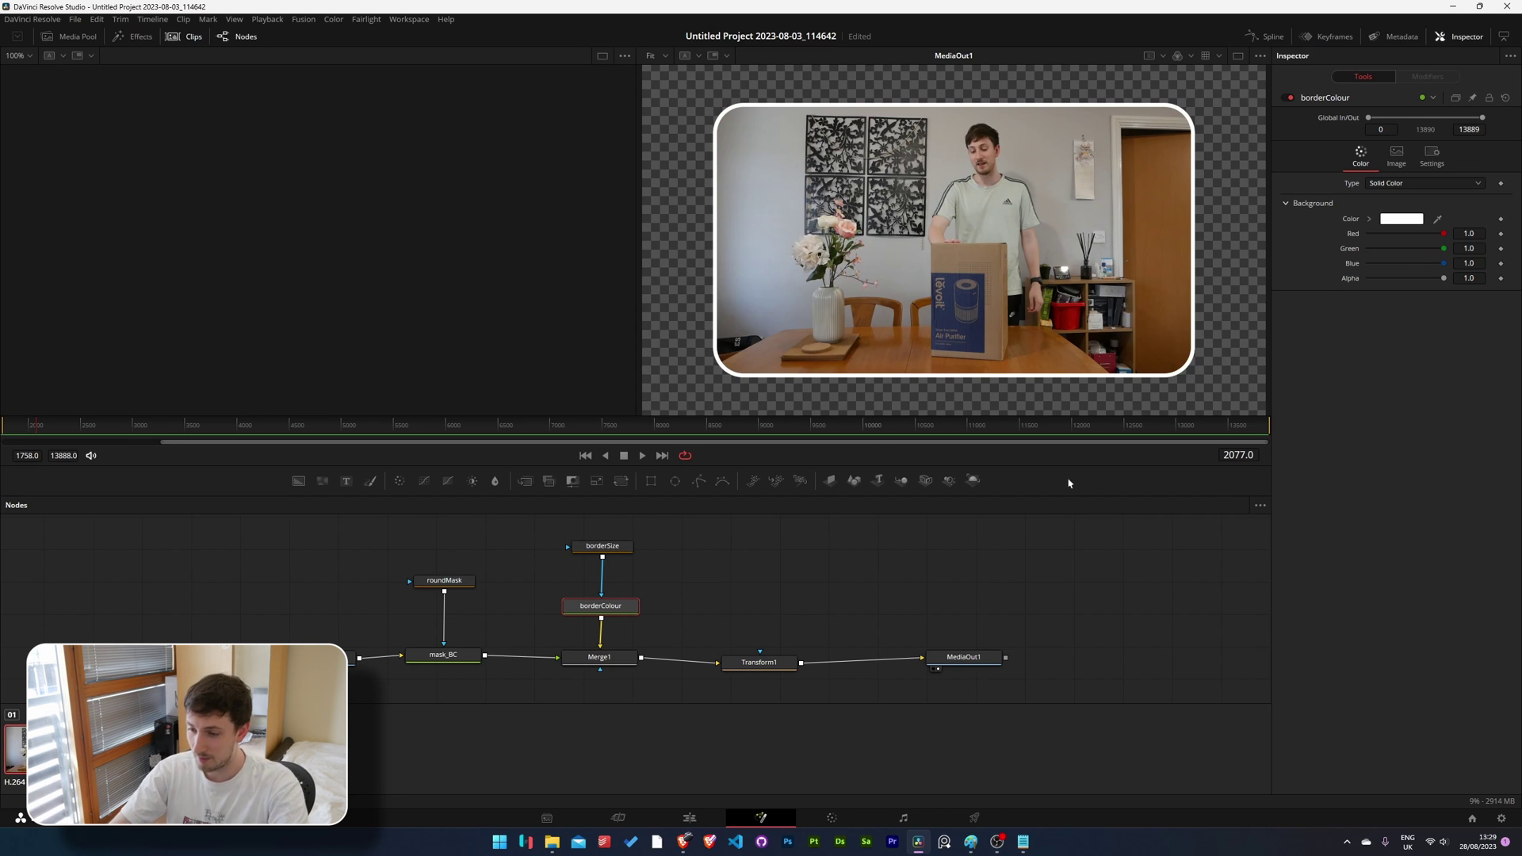
left_click(612, 552)
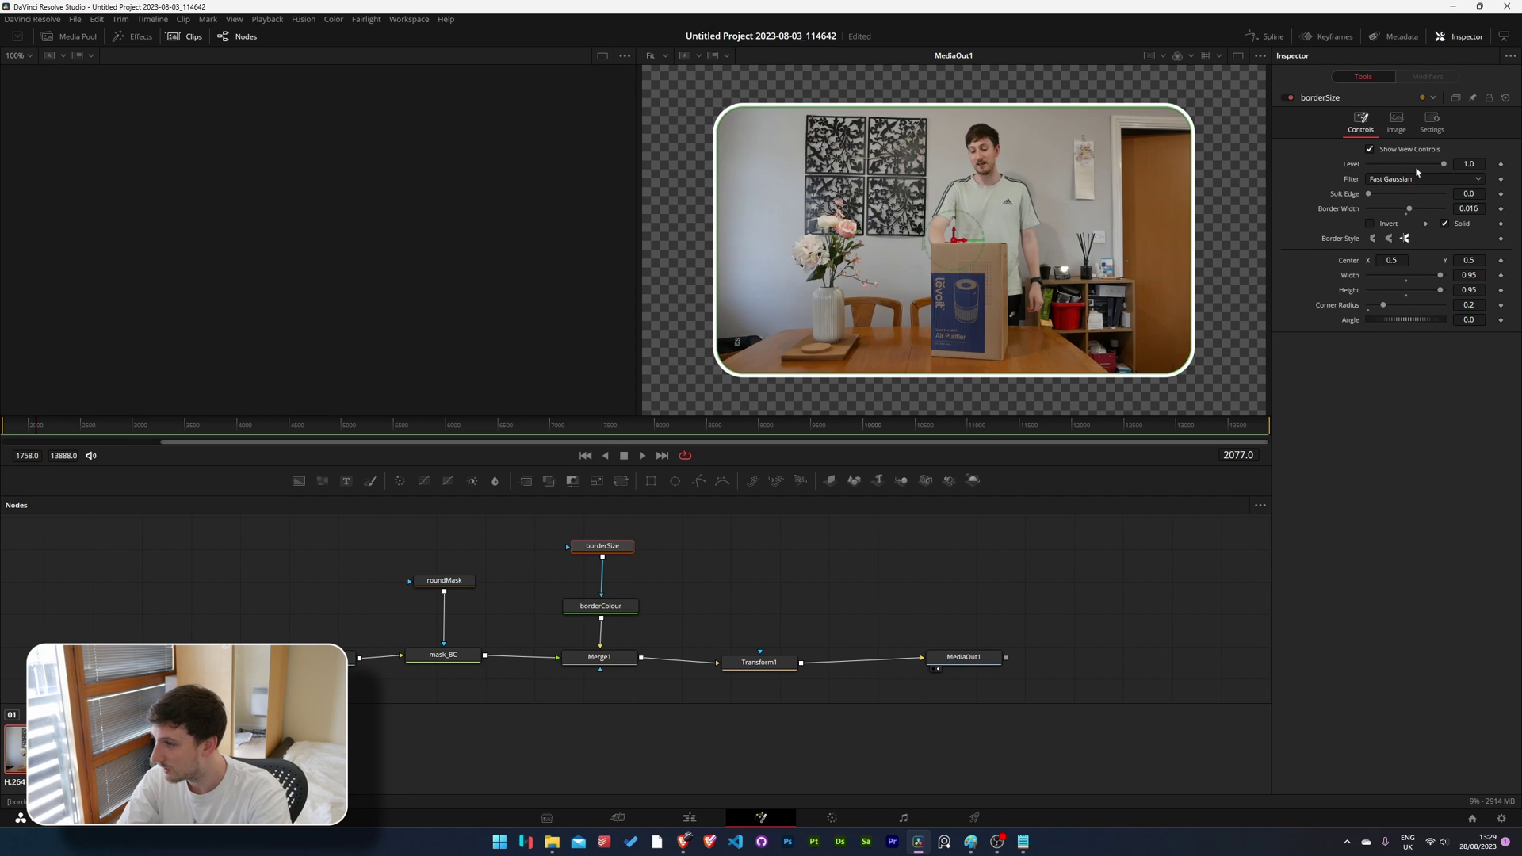
left_click_drag(1410, 209, 1411, 212)
left_click(583, 606)
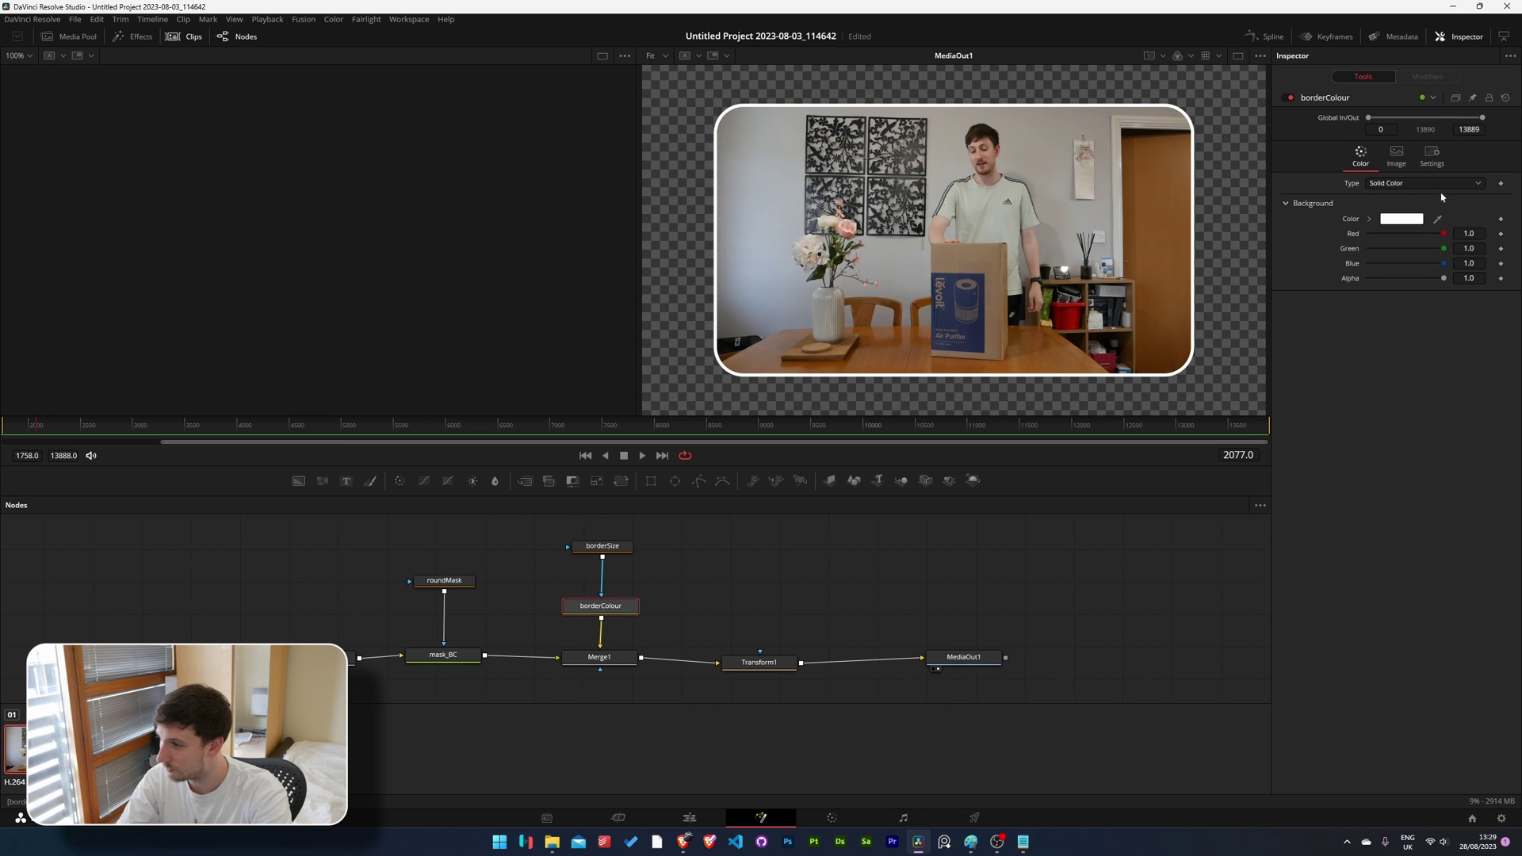
left_click(606, 628)
left_click(760, 663)
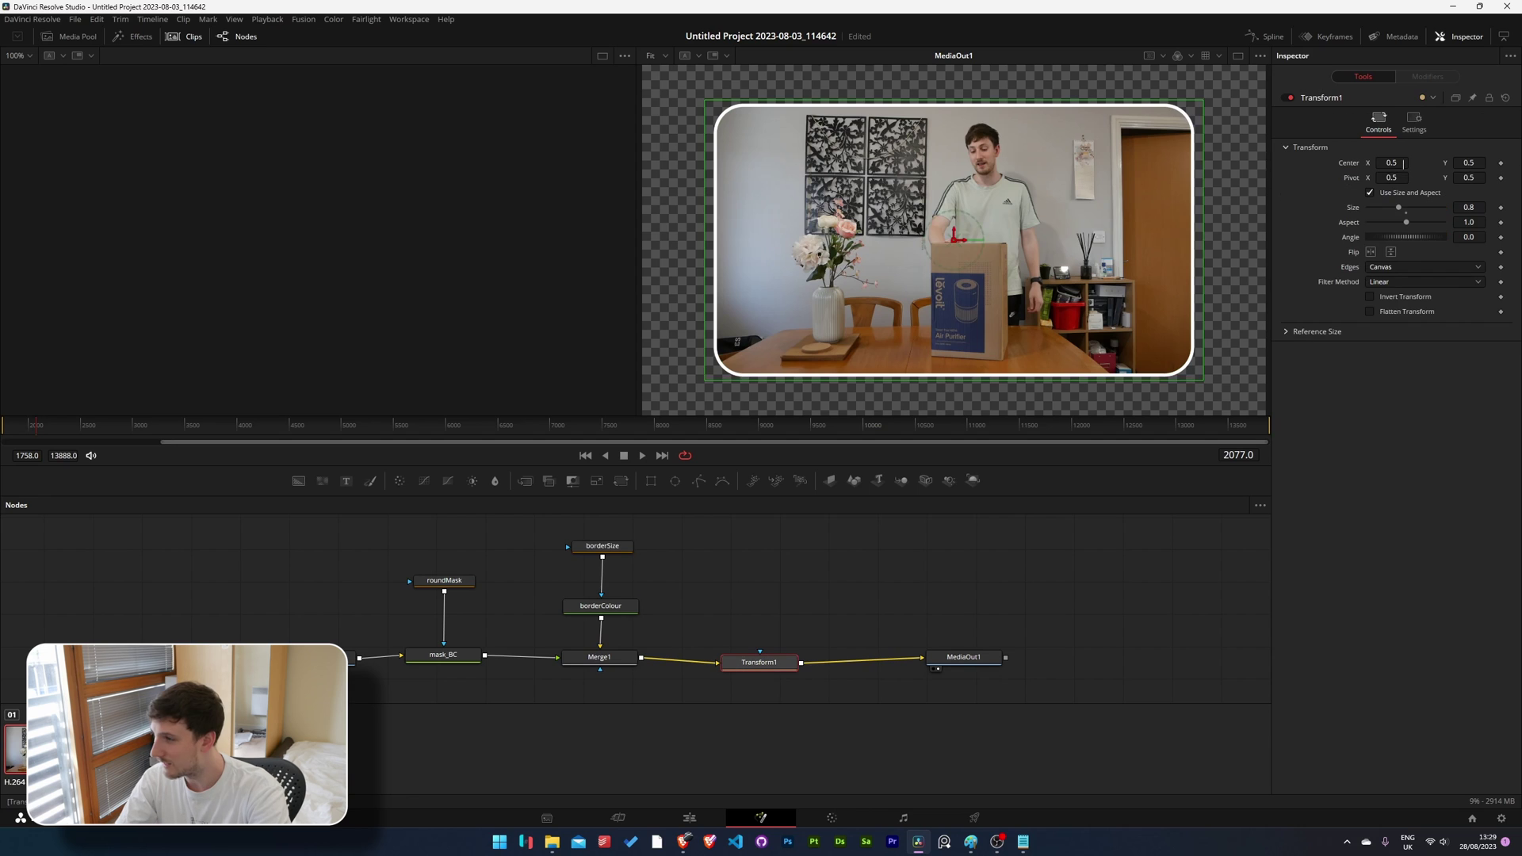
mouse_move(1395, 163)
left_mouse_down()
mouse_move(1379, 164)
mouse_move(1403, 164)
left_mouse_up()
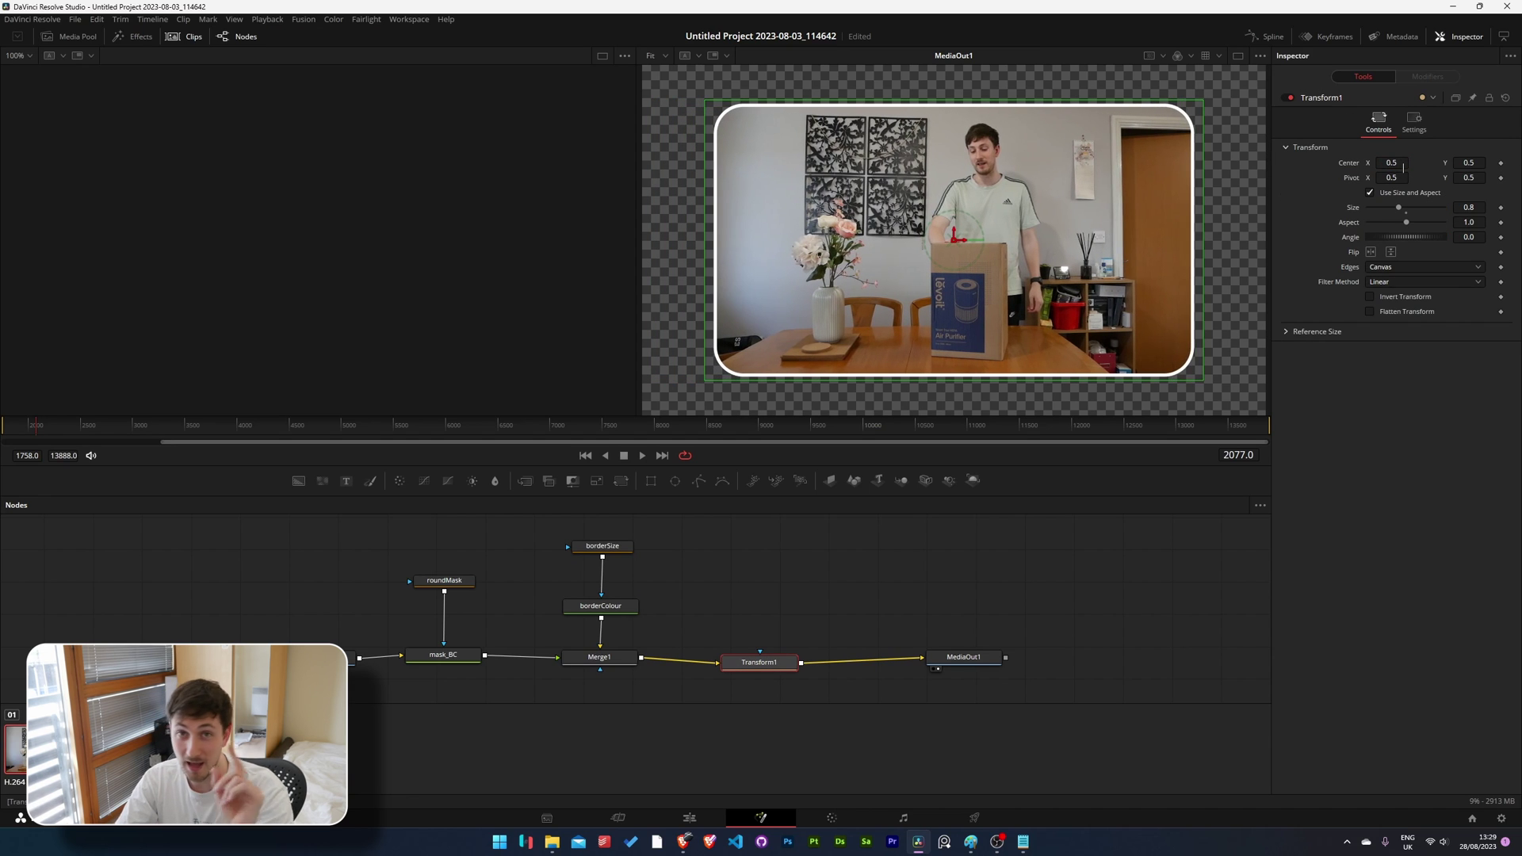
Add a Drop Shadow node between Transform1 and MediaOut1.
left_click(963, 657)
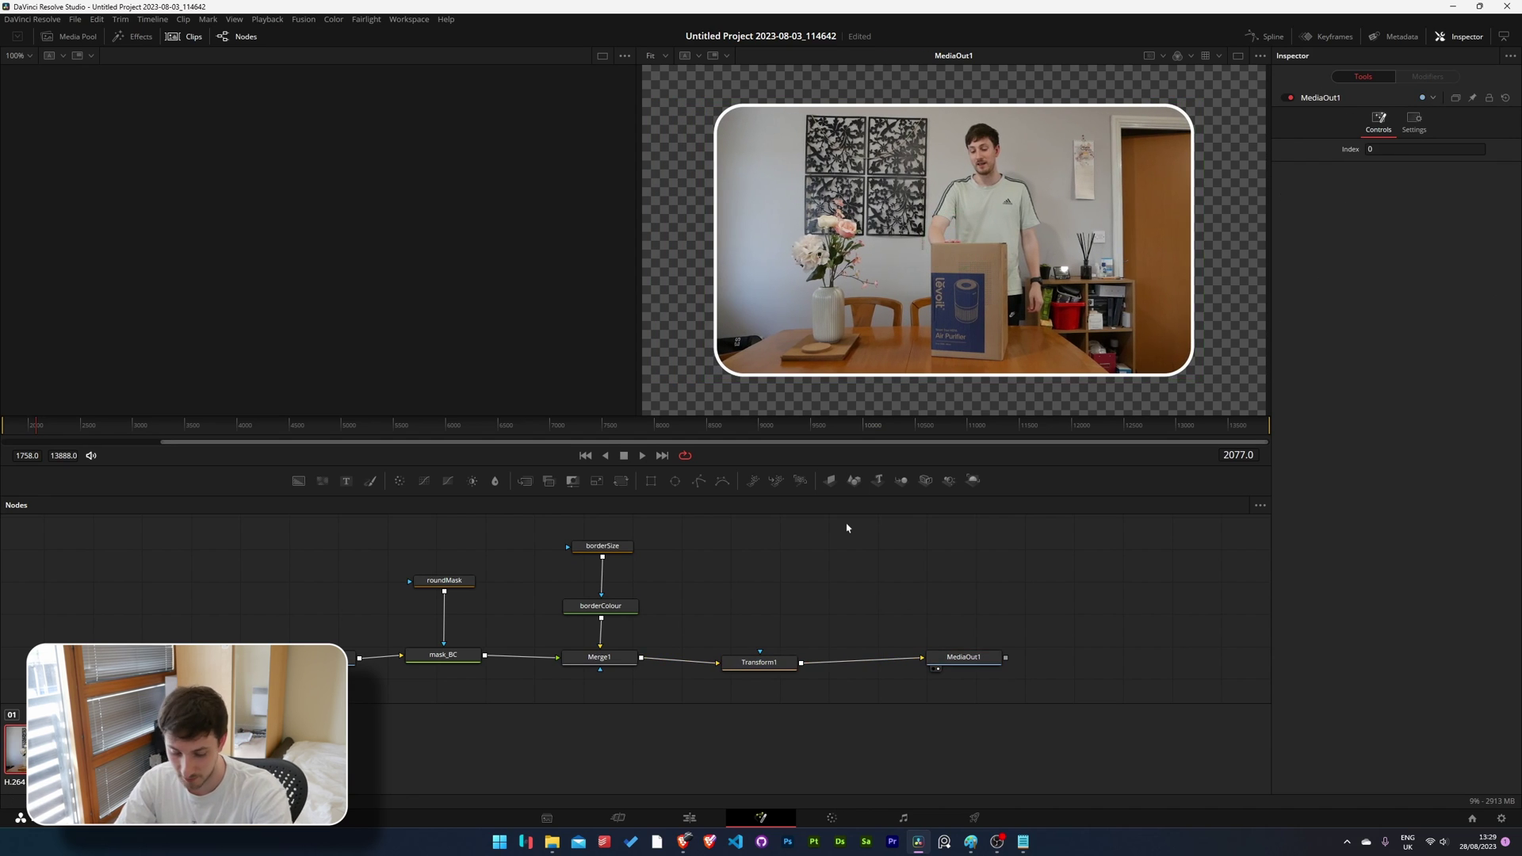
key("ctrl+space")
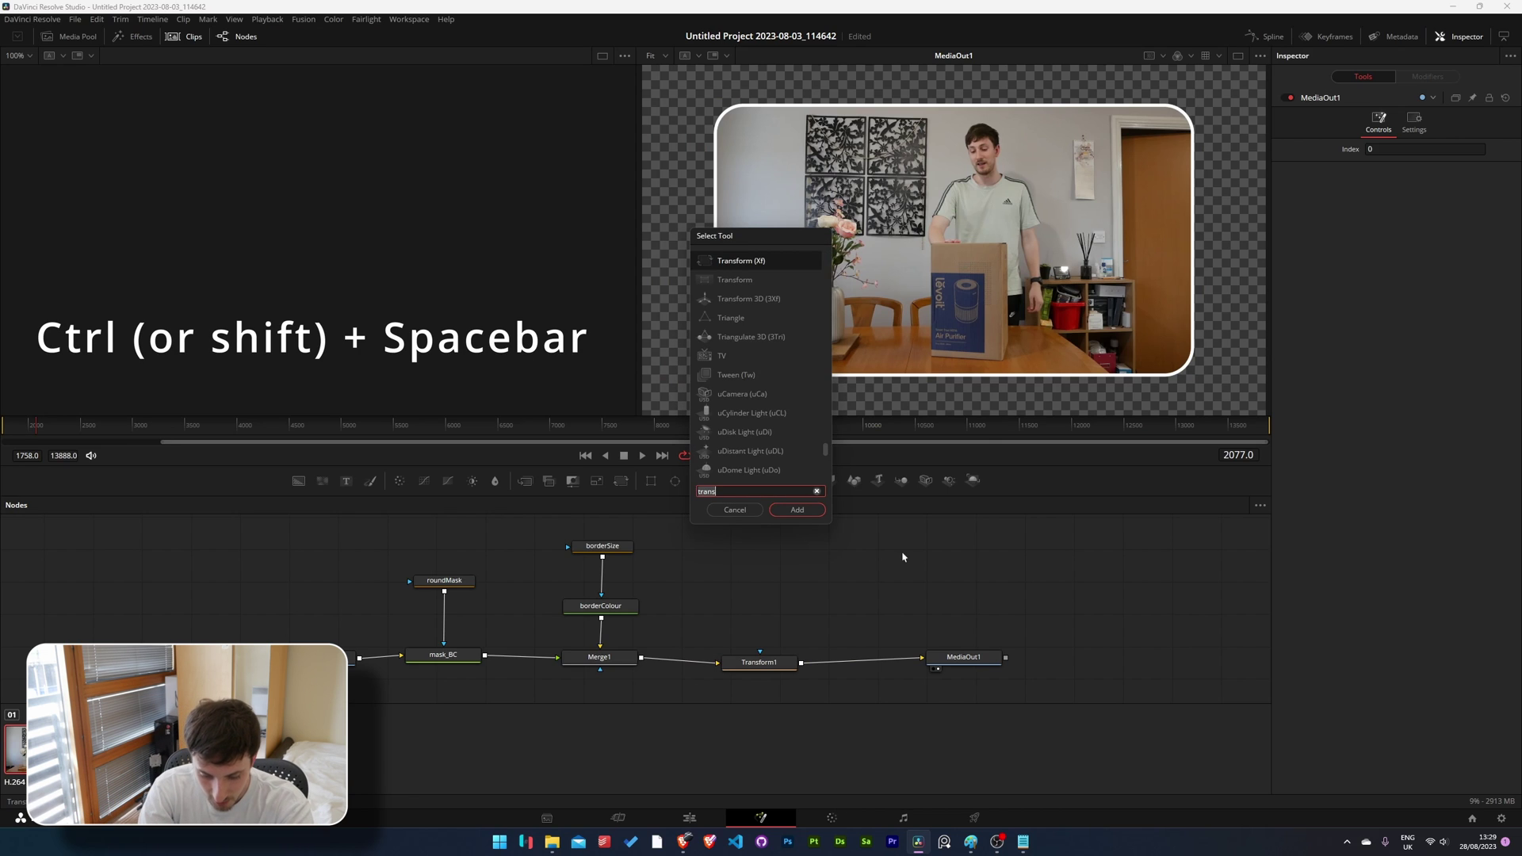
type("drop")
key("Return")
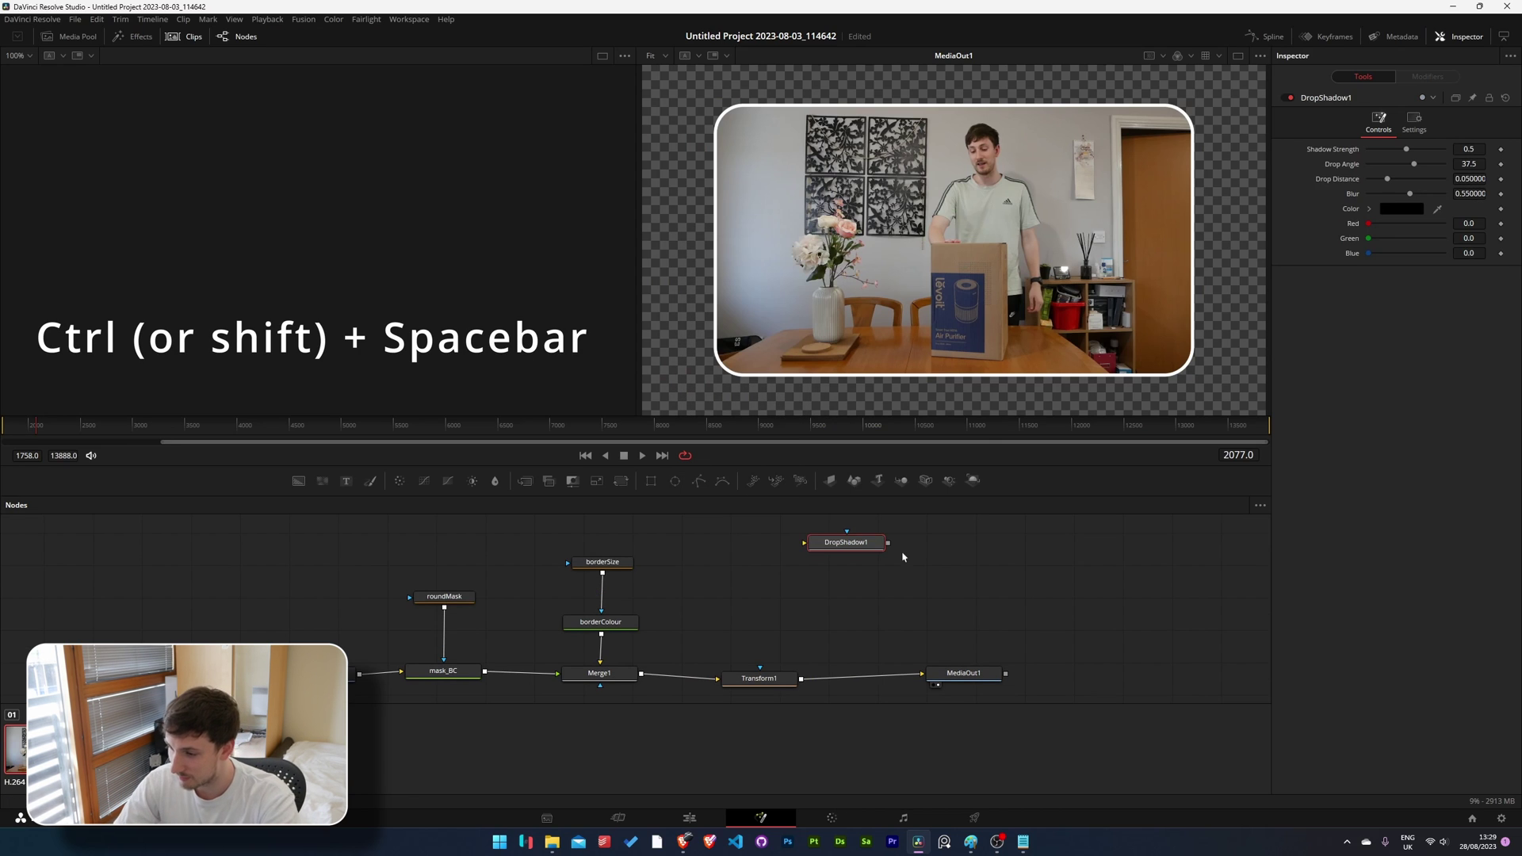
left_click_drag(854, 547, 979, 673)
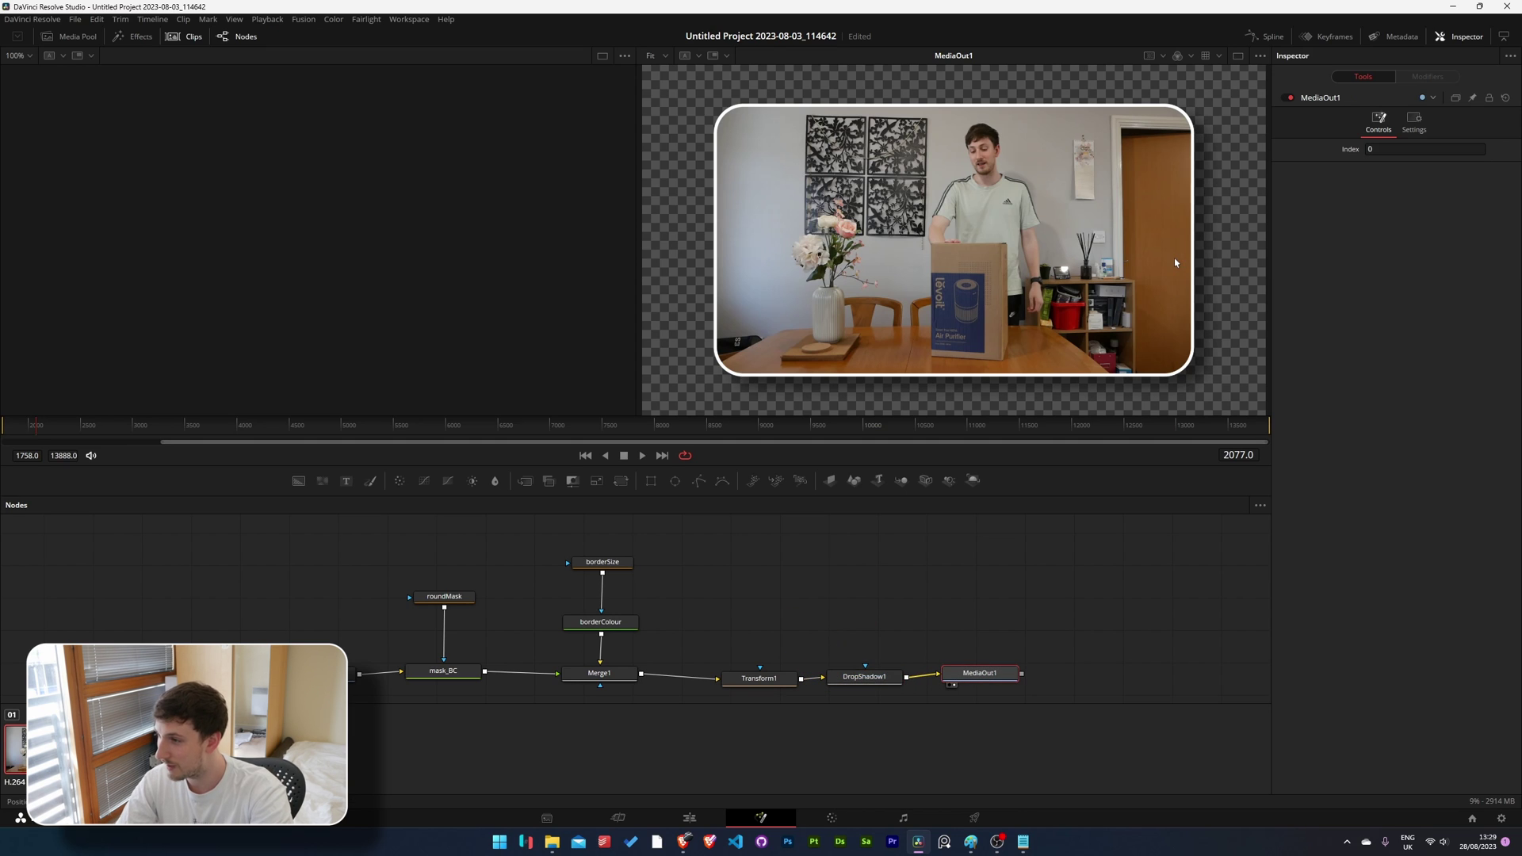
left_click(784, 676)
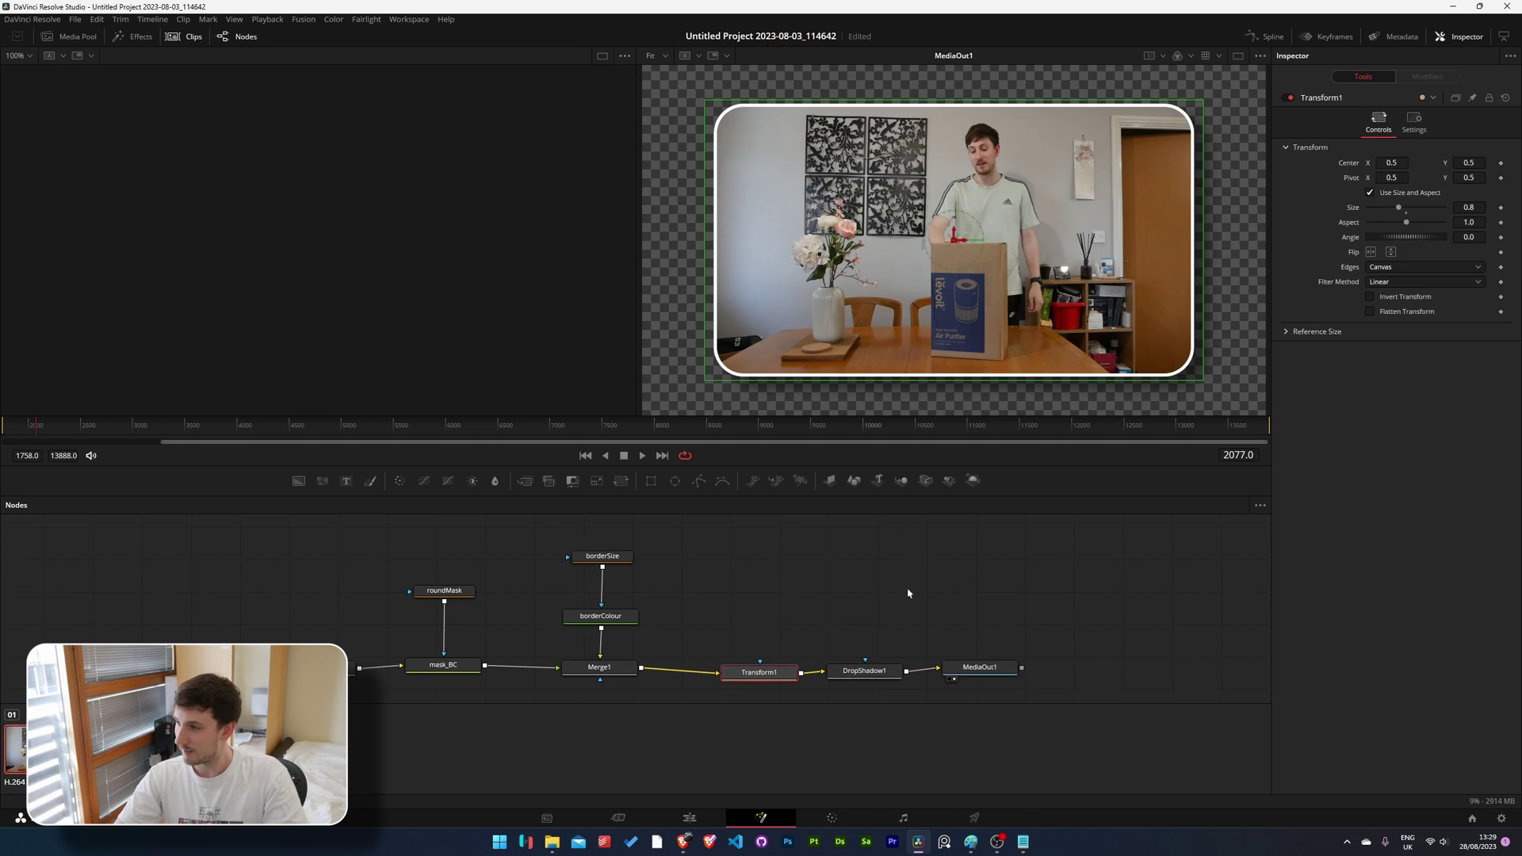
left_click(872, 674)
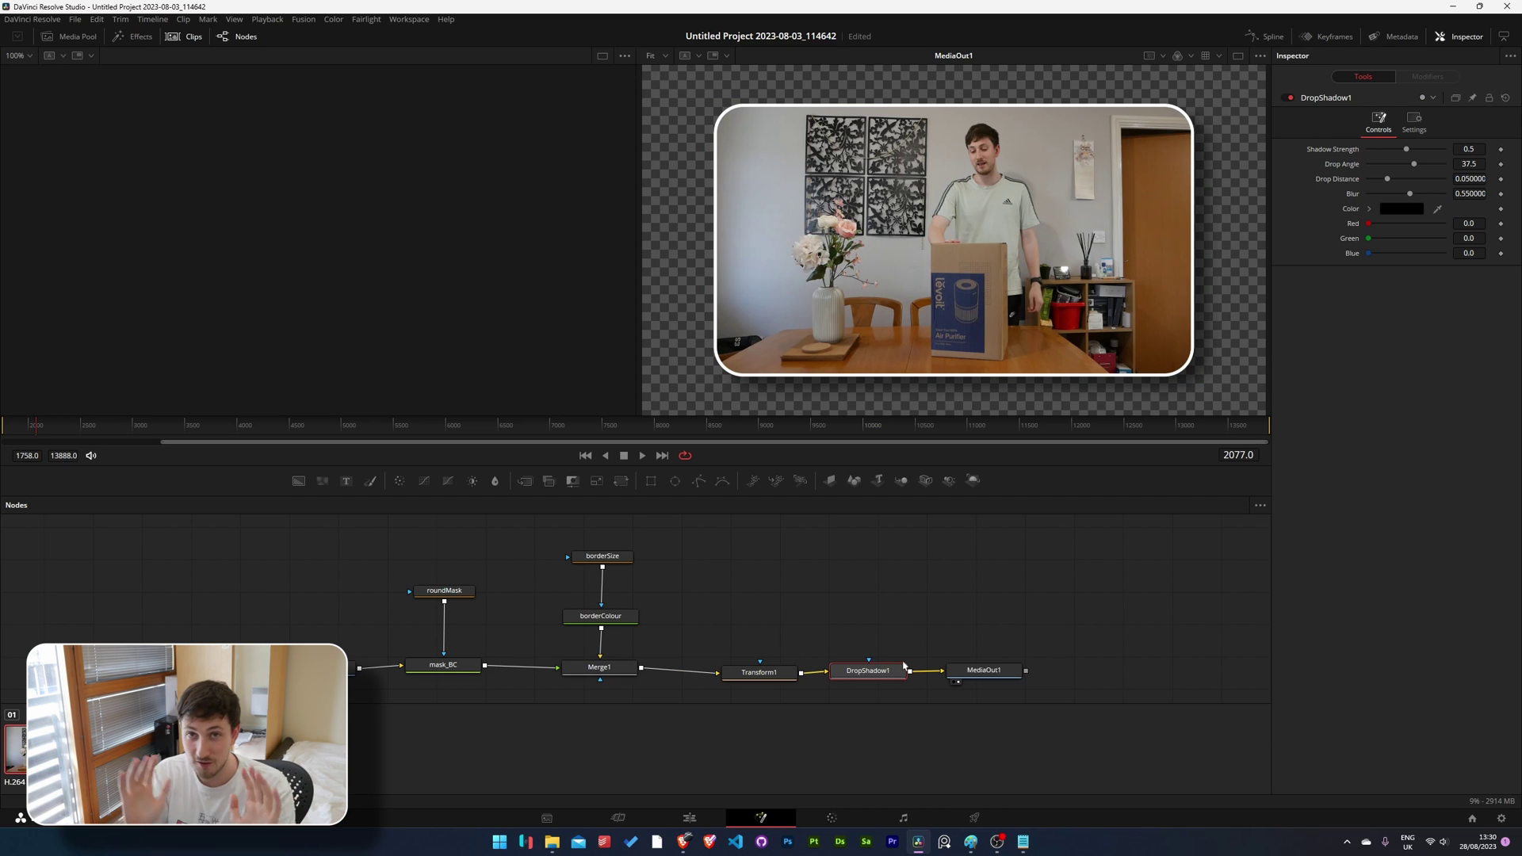
Save the project and nudge MediaOut1 to the right.
key("ctrl+s")
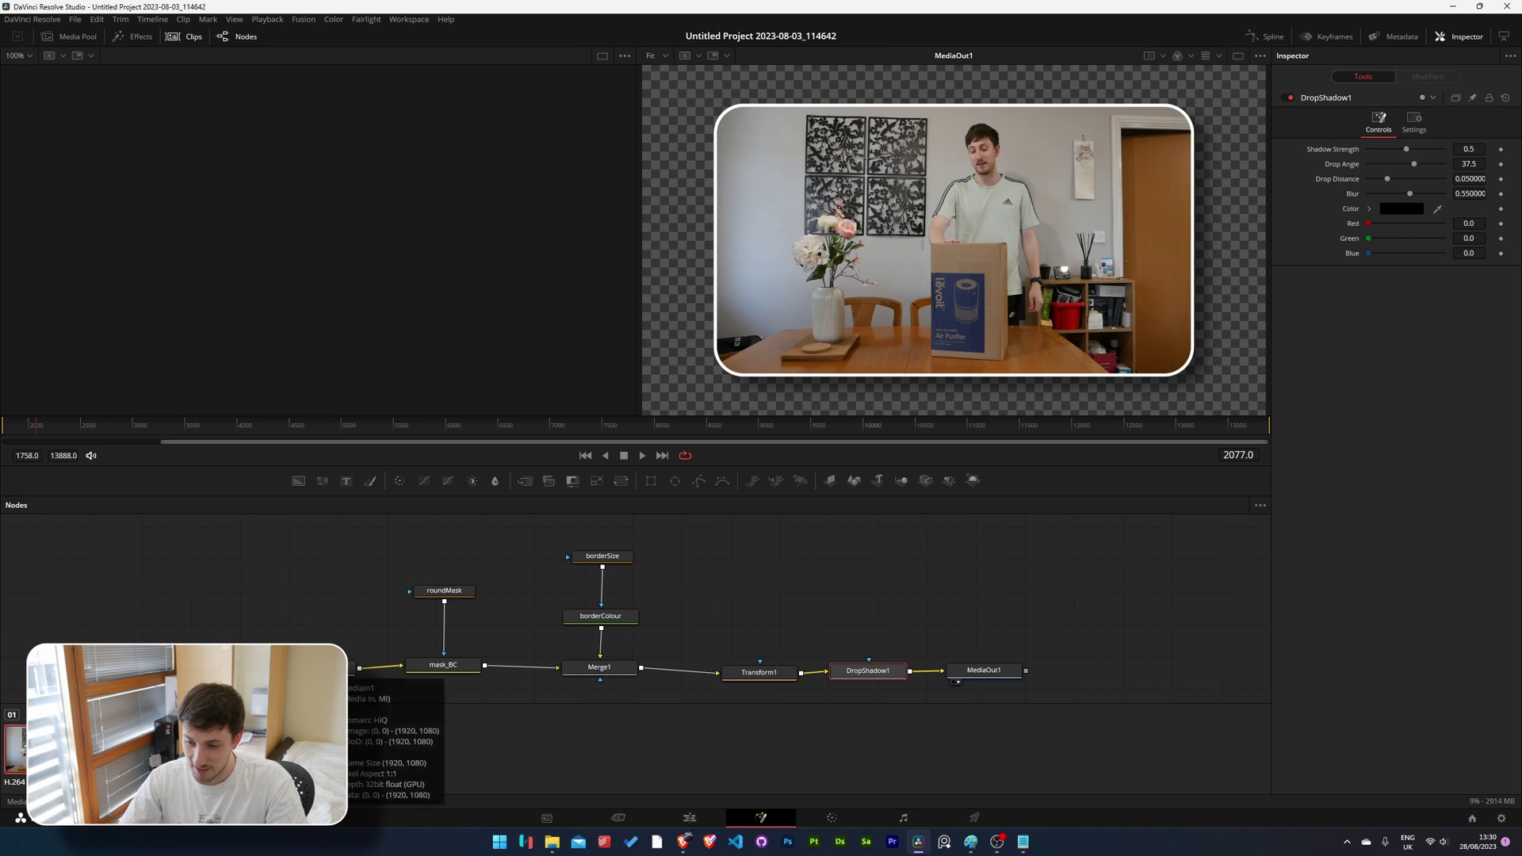
left_click(354, 676)
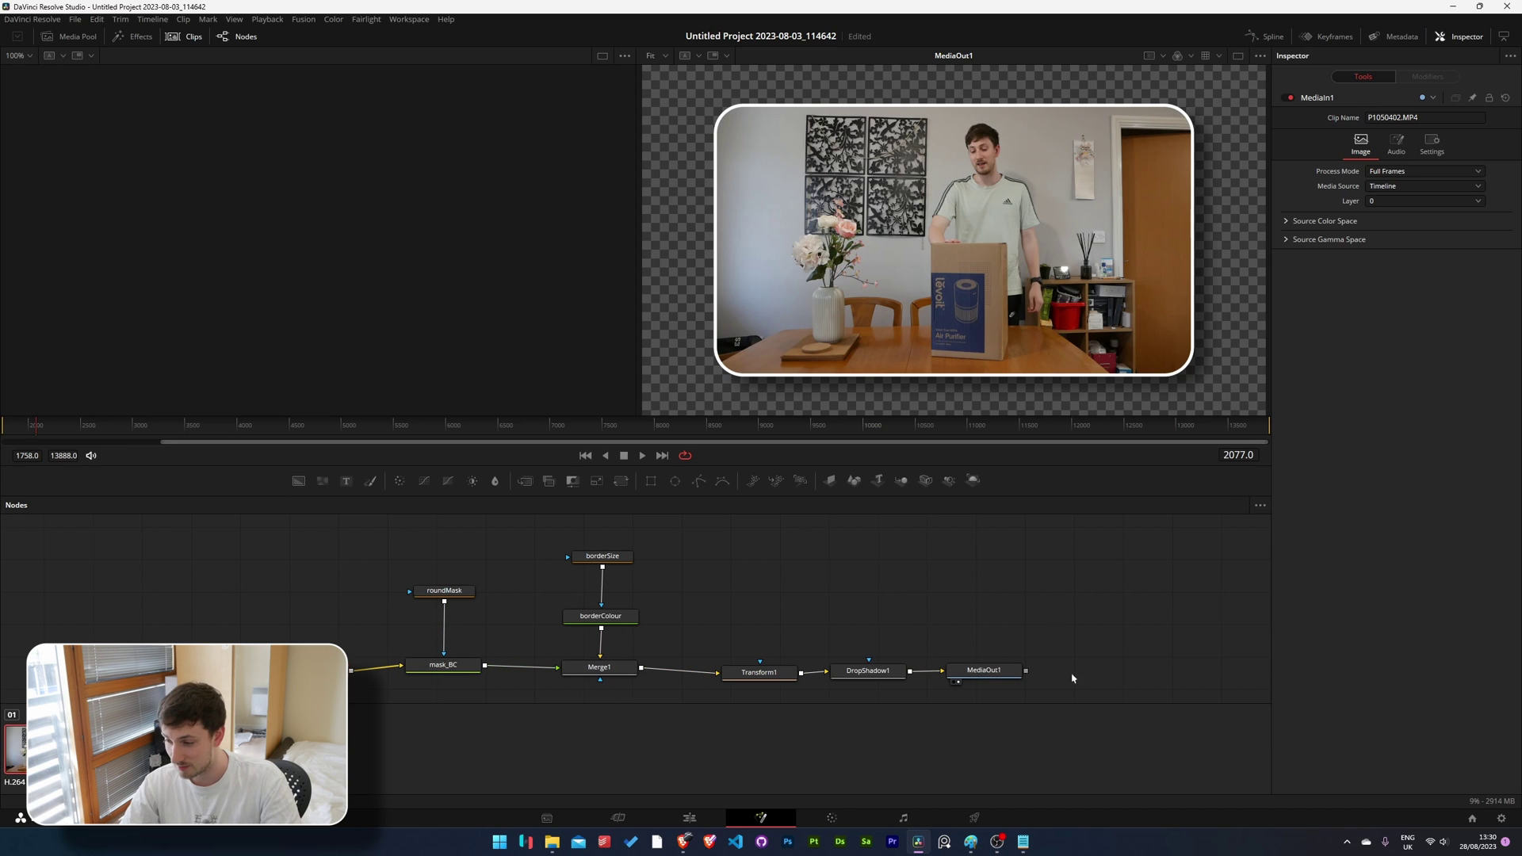
left_click_drag(984, 673, 1024, 665)
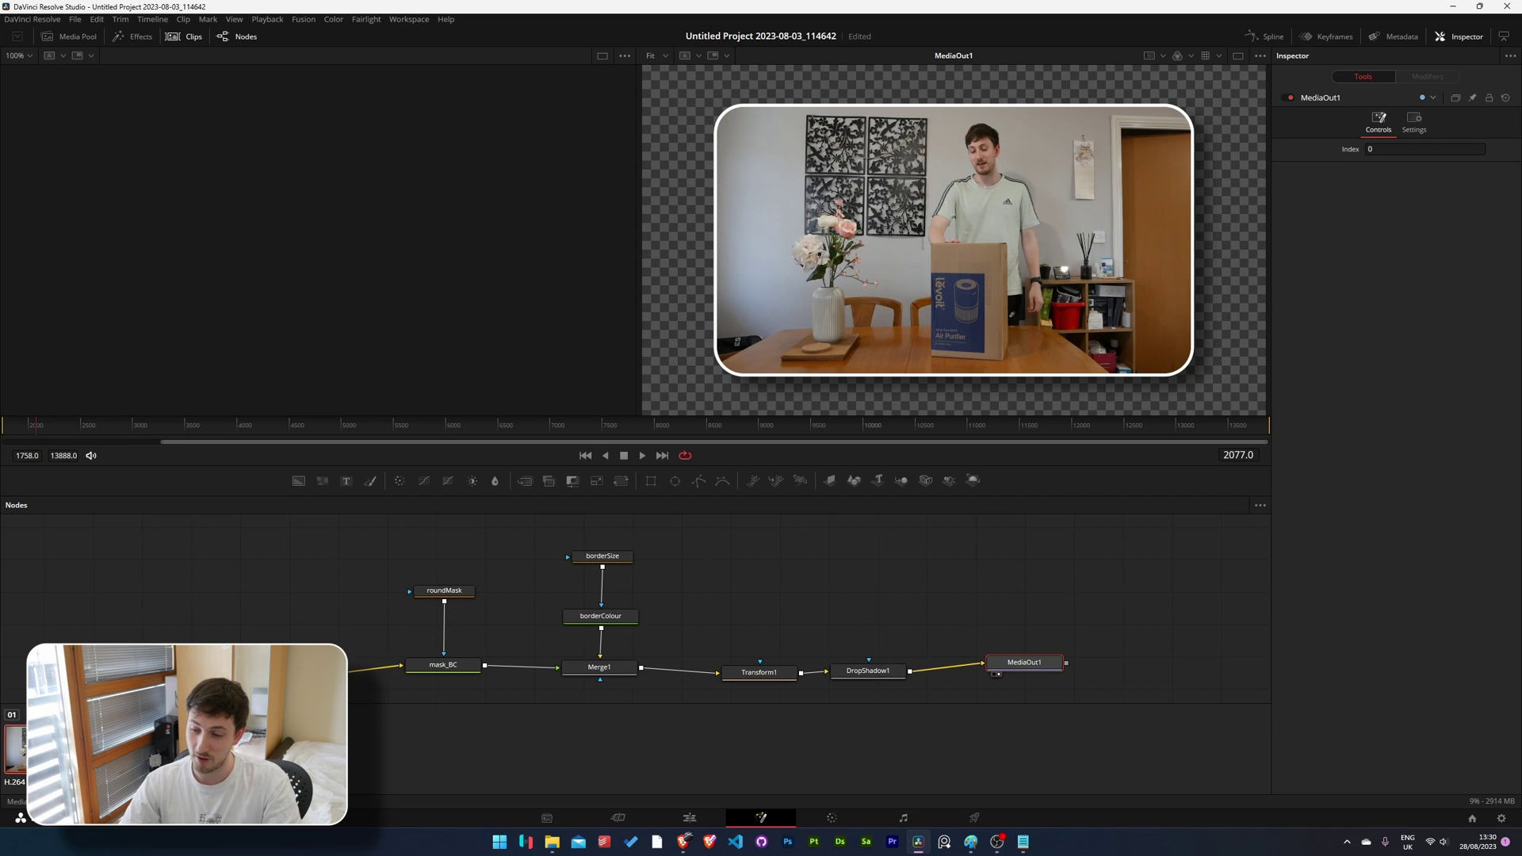
Check each node in the graph, box-select them all, then select DropShadow1.
left_click(353, 674)
left_click(443, 666)
left_click(444, 590)
left_click(600, 668)
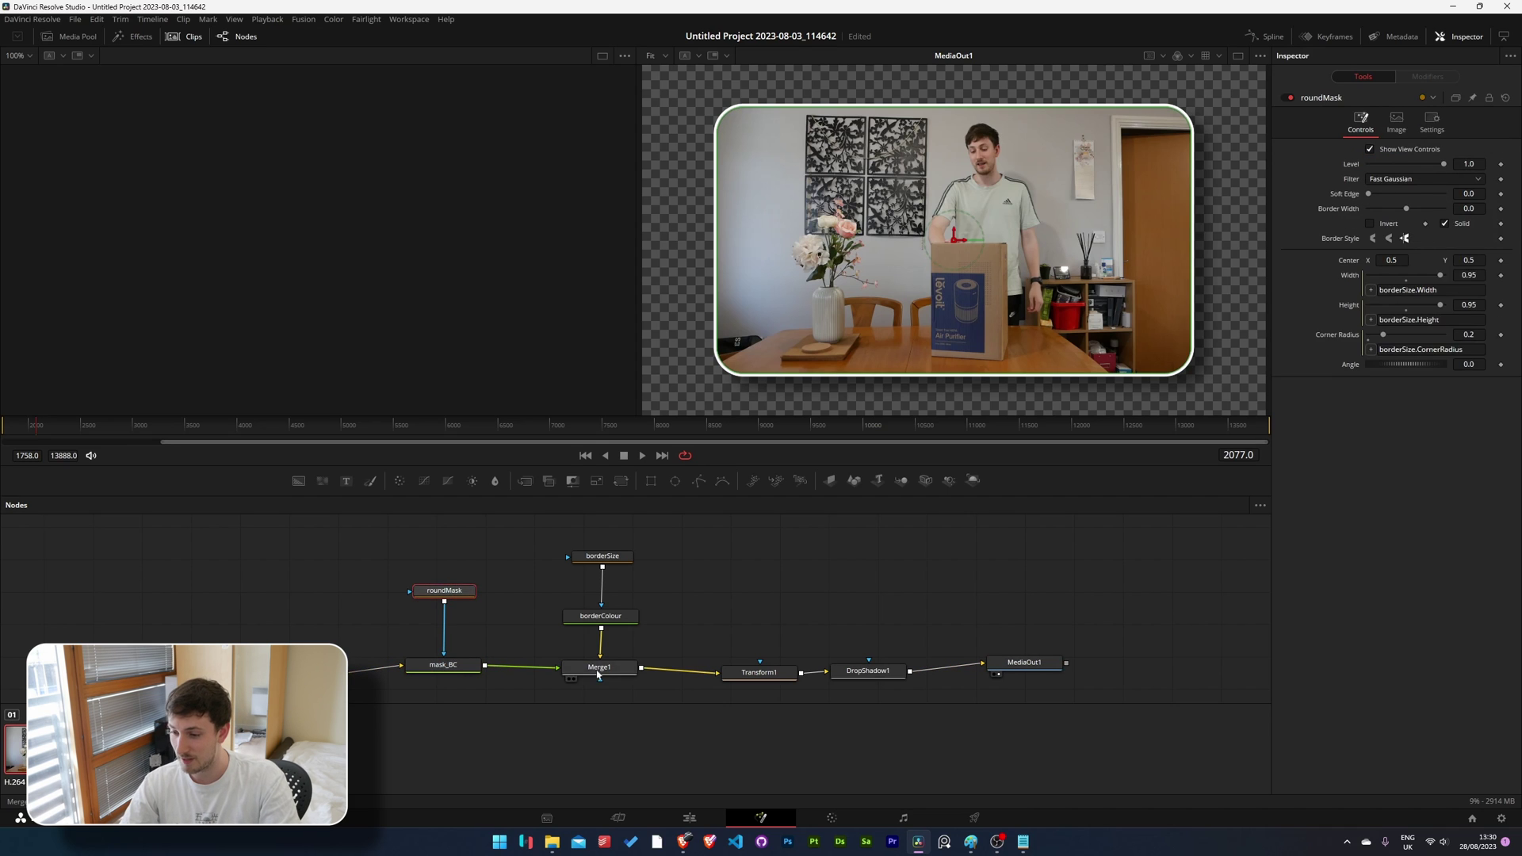
left_click(601, 617)
left_click(444, 591)
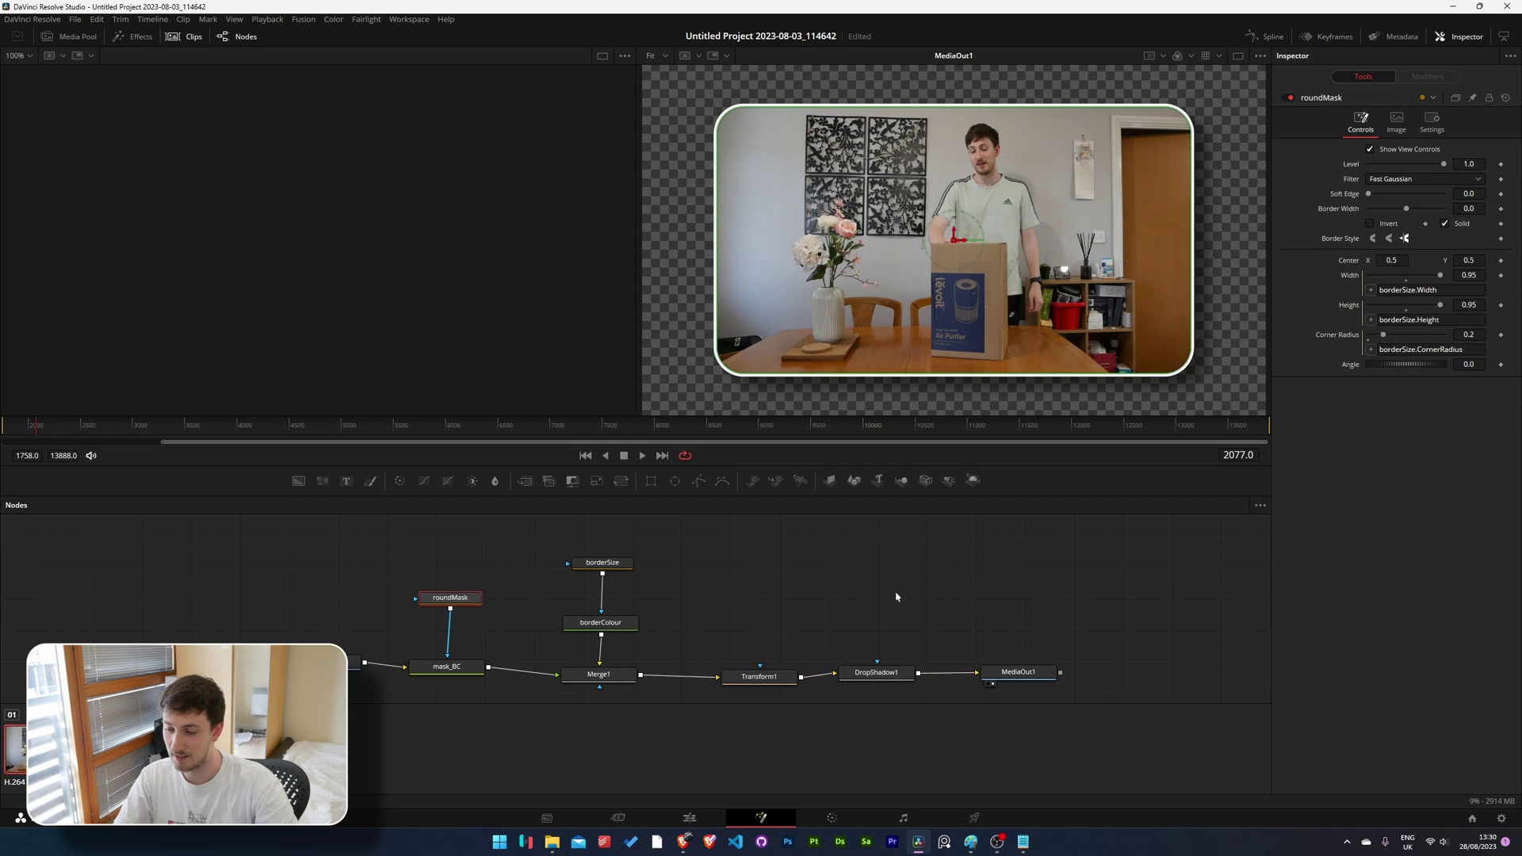
left_click_drag(224, 515, 1073, 717)
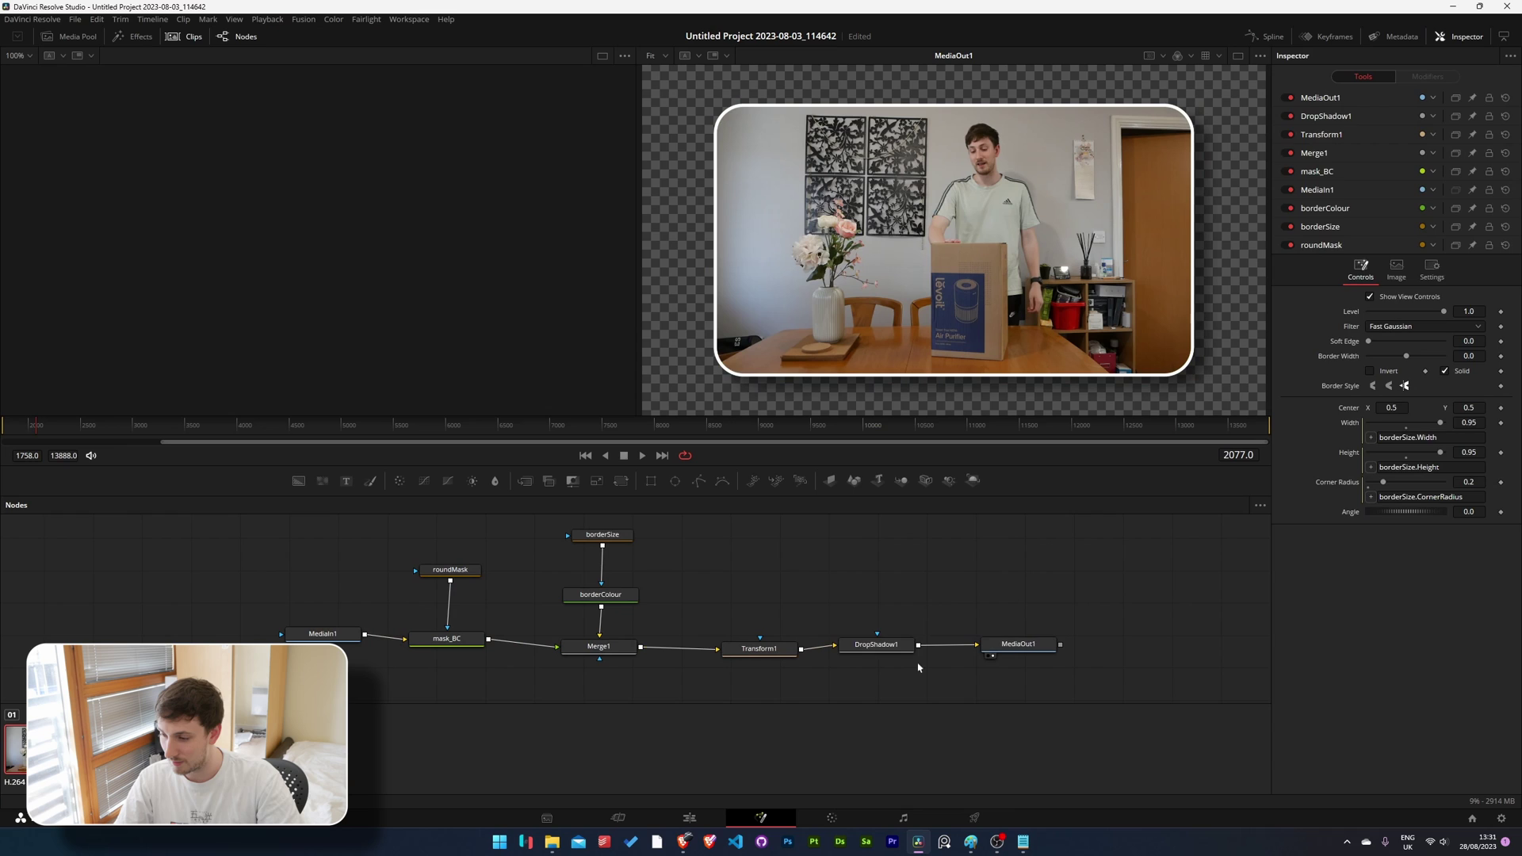
left_click(877, 652)
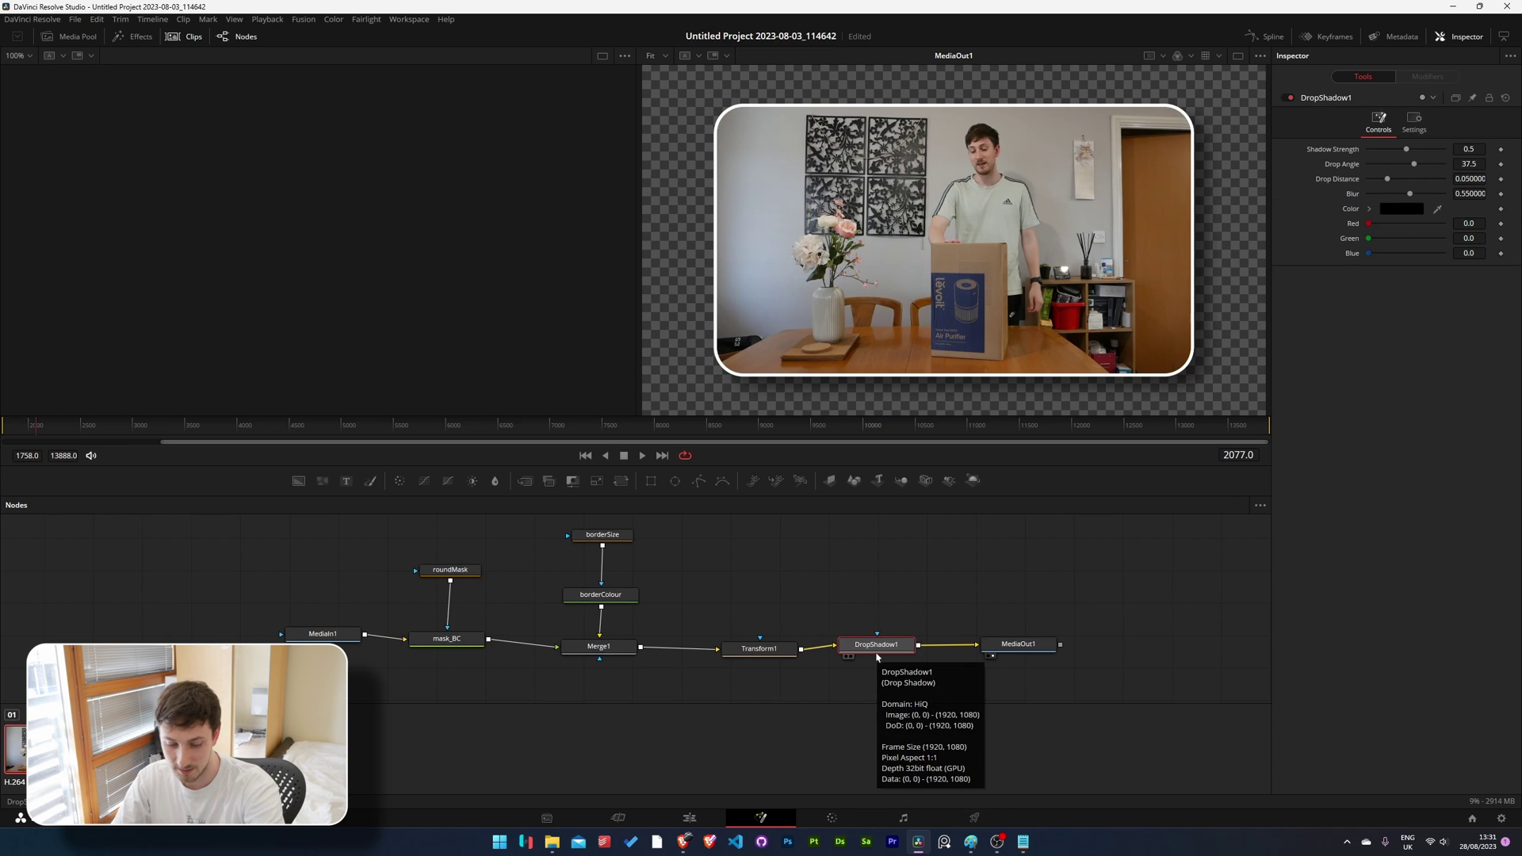
Rename DropShadow1 to dropShadow.
key("F2")
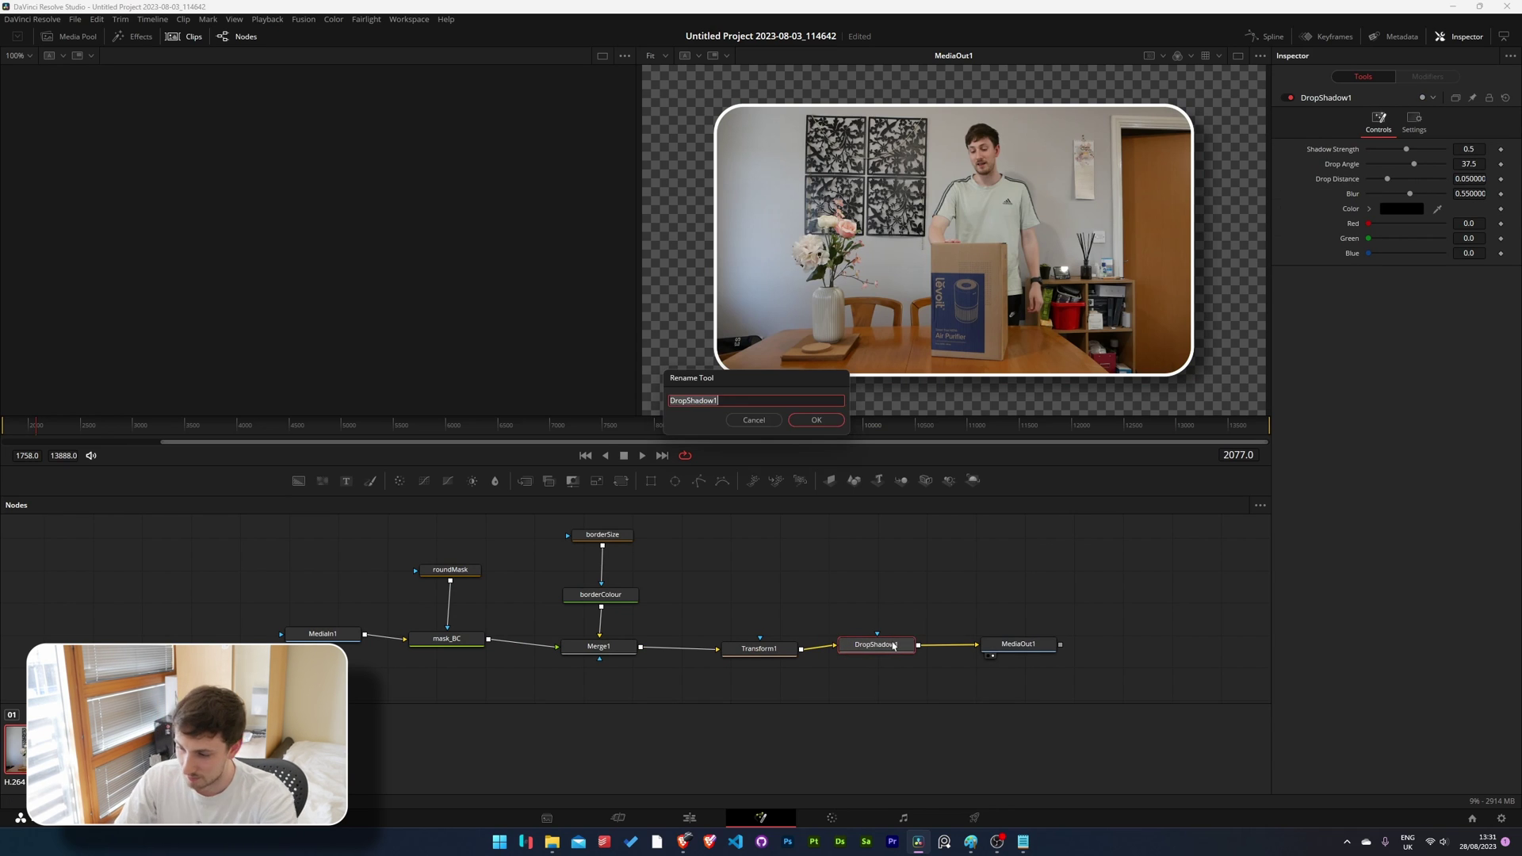
type("dropS")
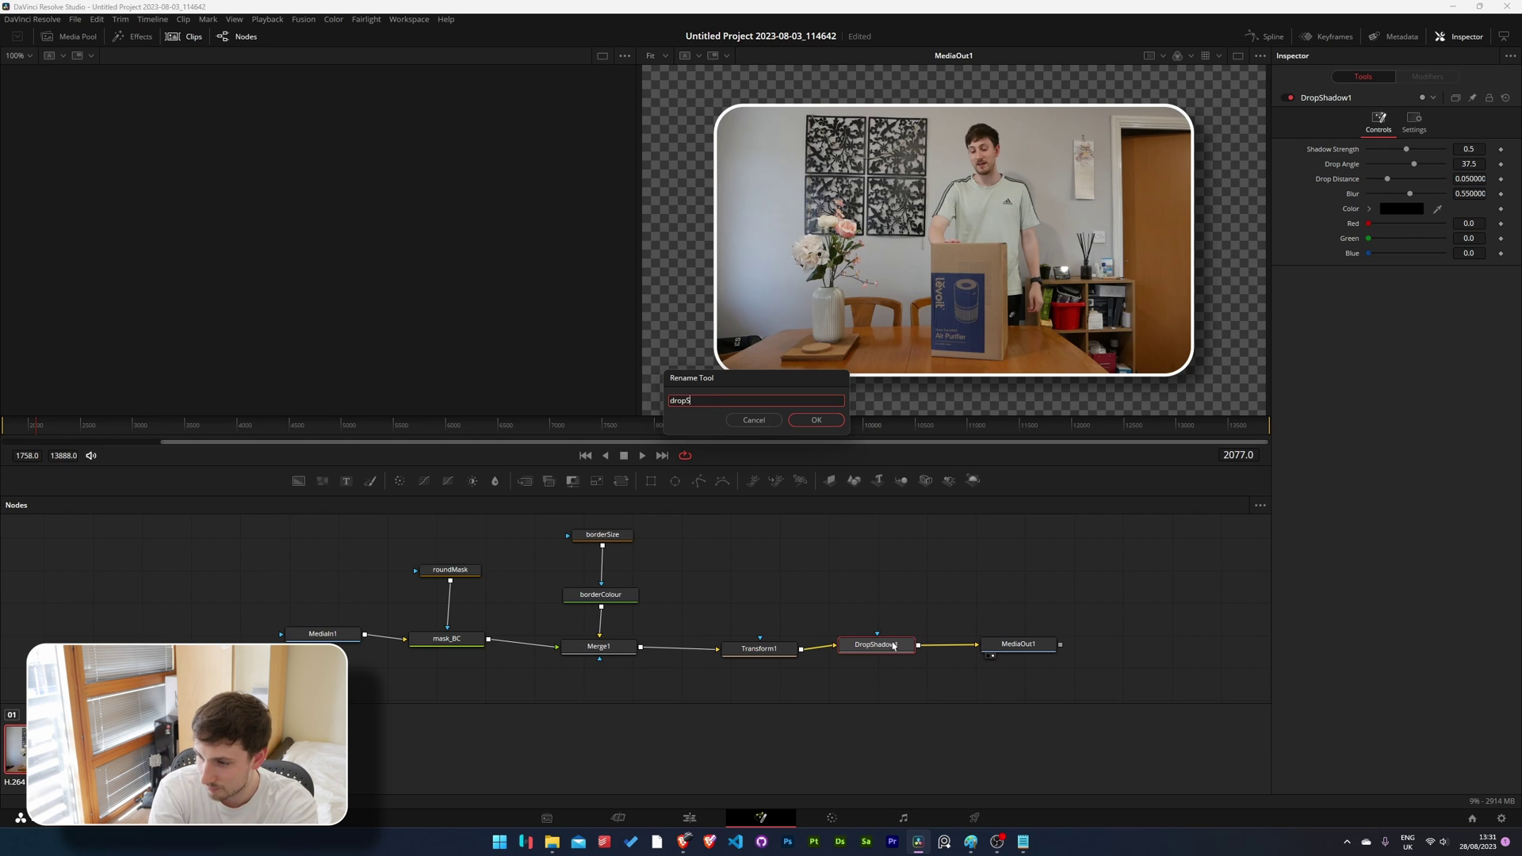
type("hadow")
key("Return")
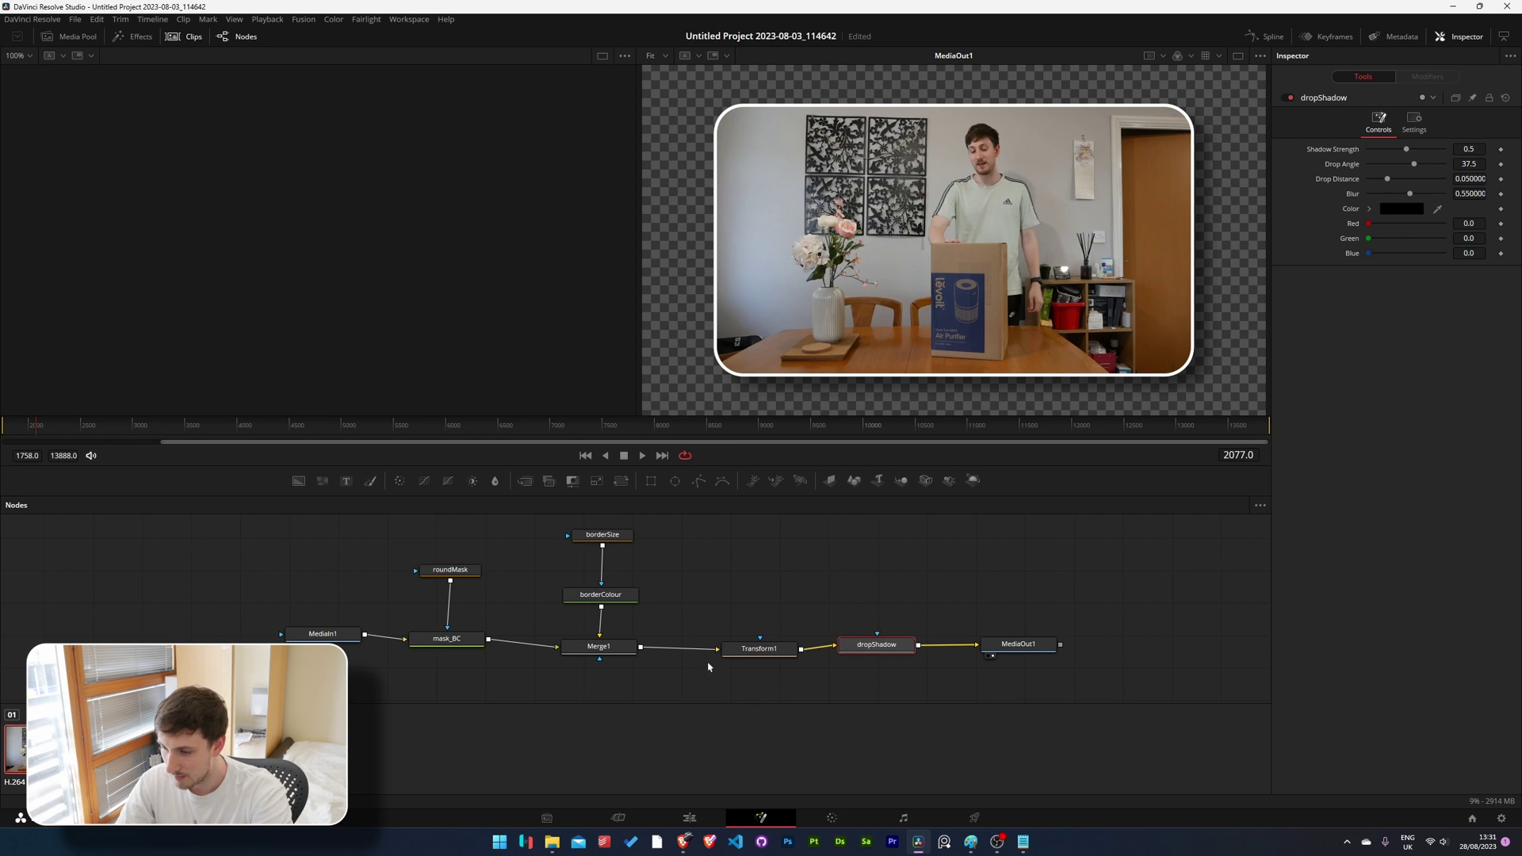
Select Transform1 and enter the new name transforms.
left_click(754, 653)
key("F2")
type("t")
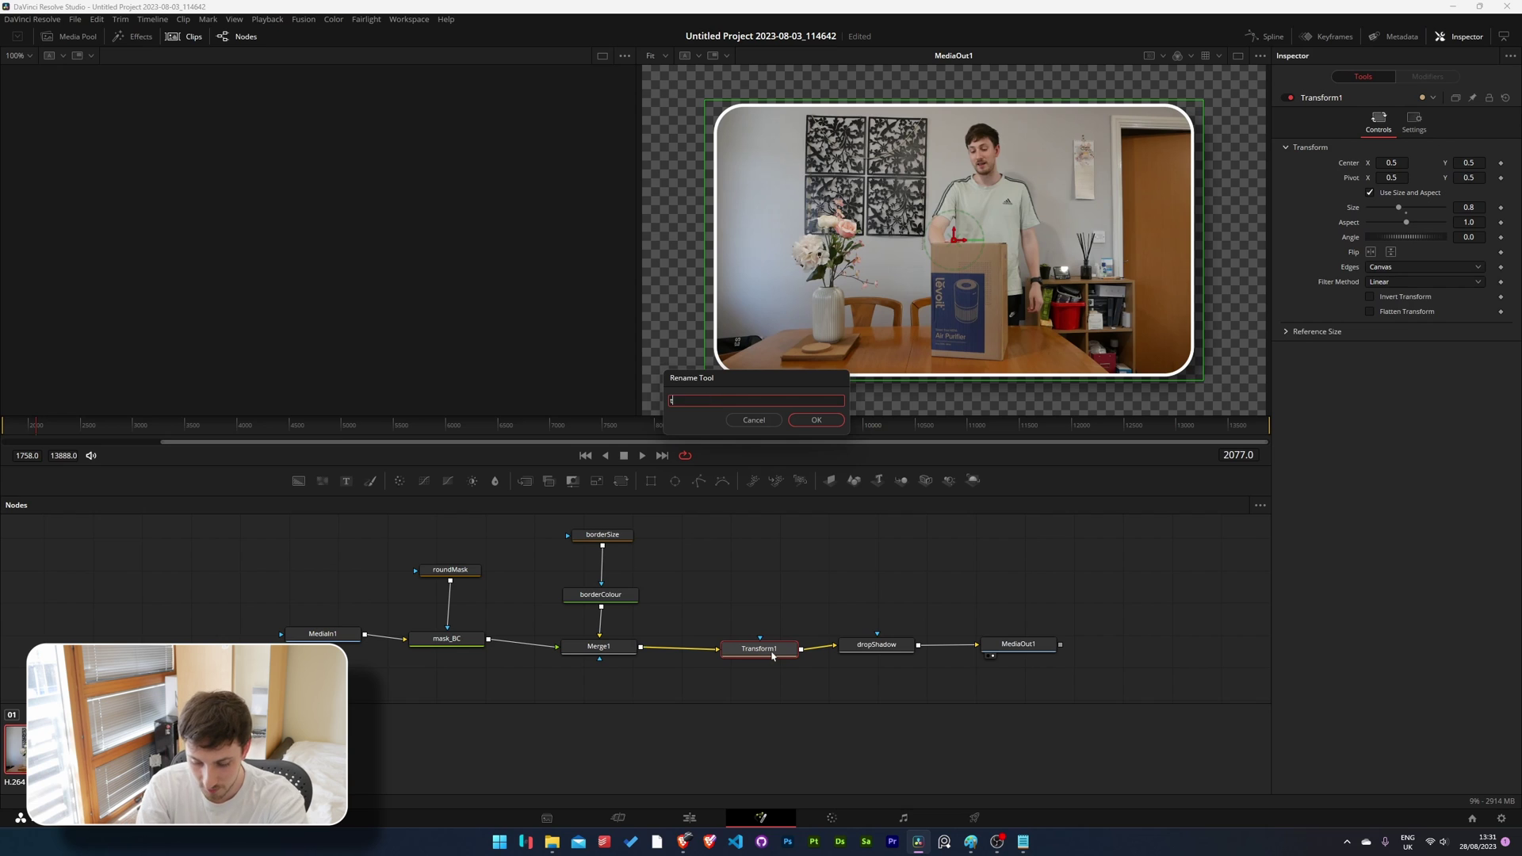
type("ransforms")
Confirm the name transforms, move the clip to 0.179/0.197 and scale it to 0.33.
key("Return")
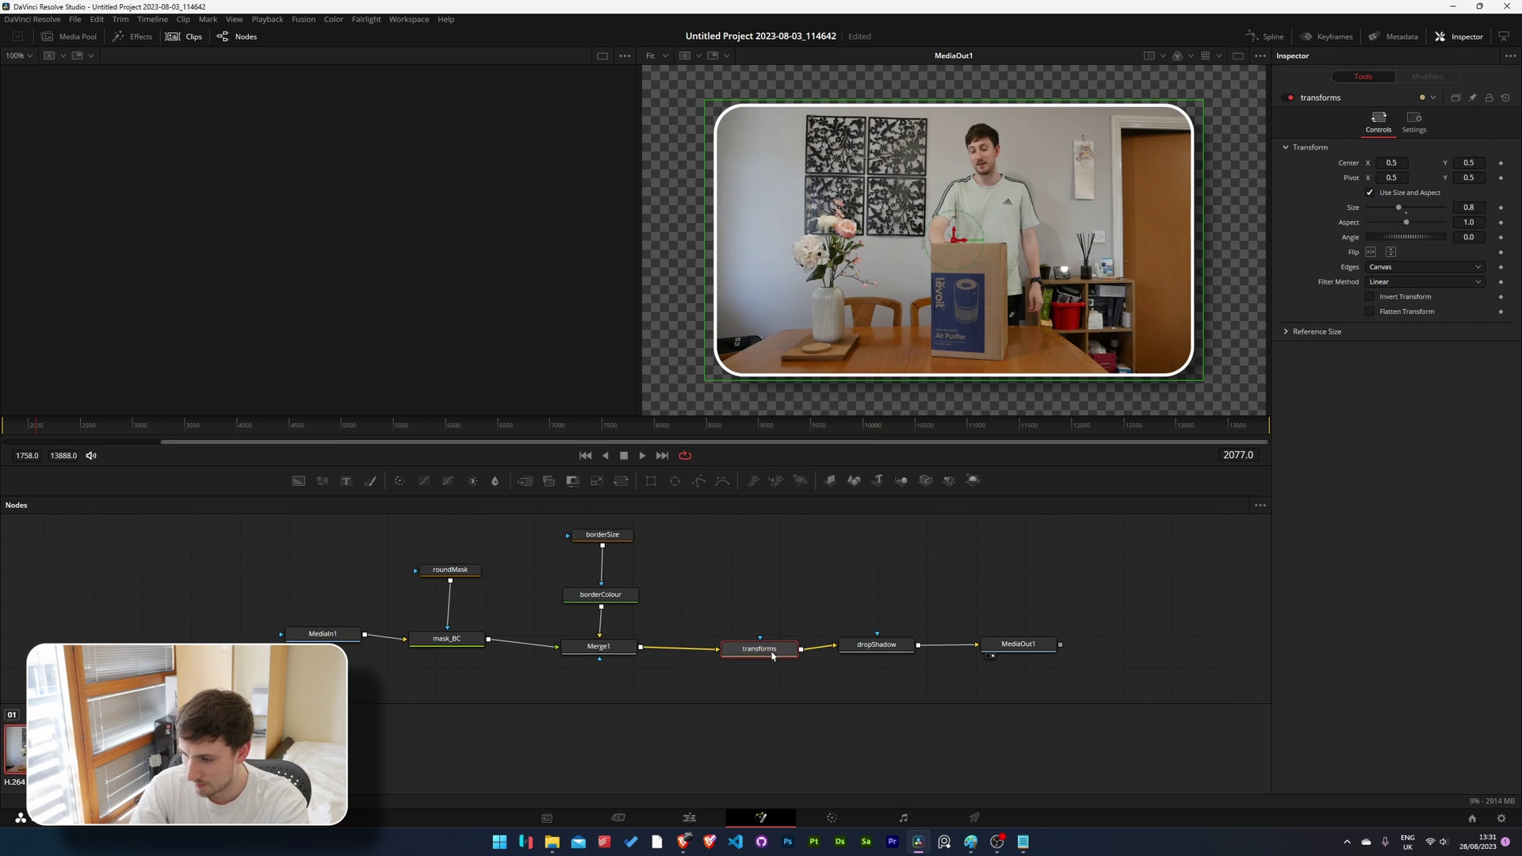
left_click_drag(773, 656, 768, 652)
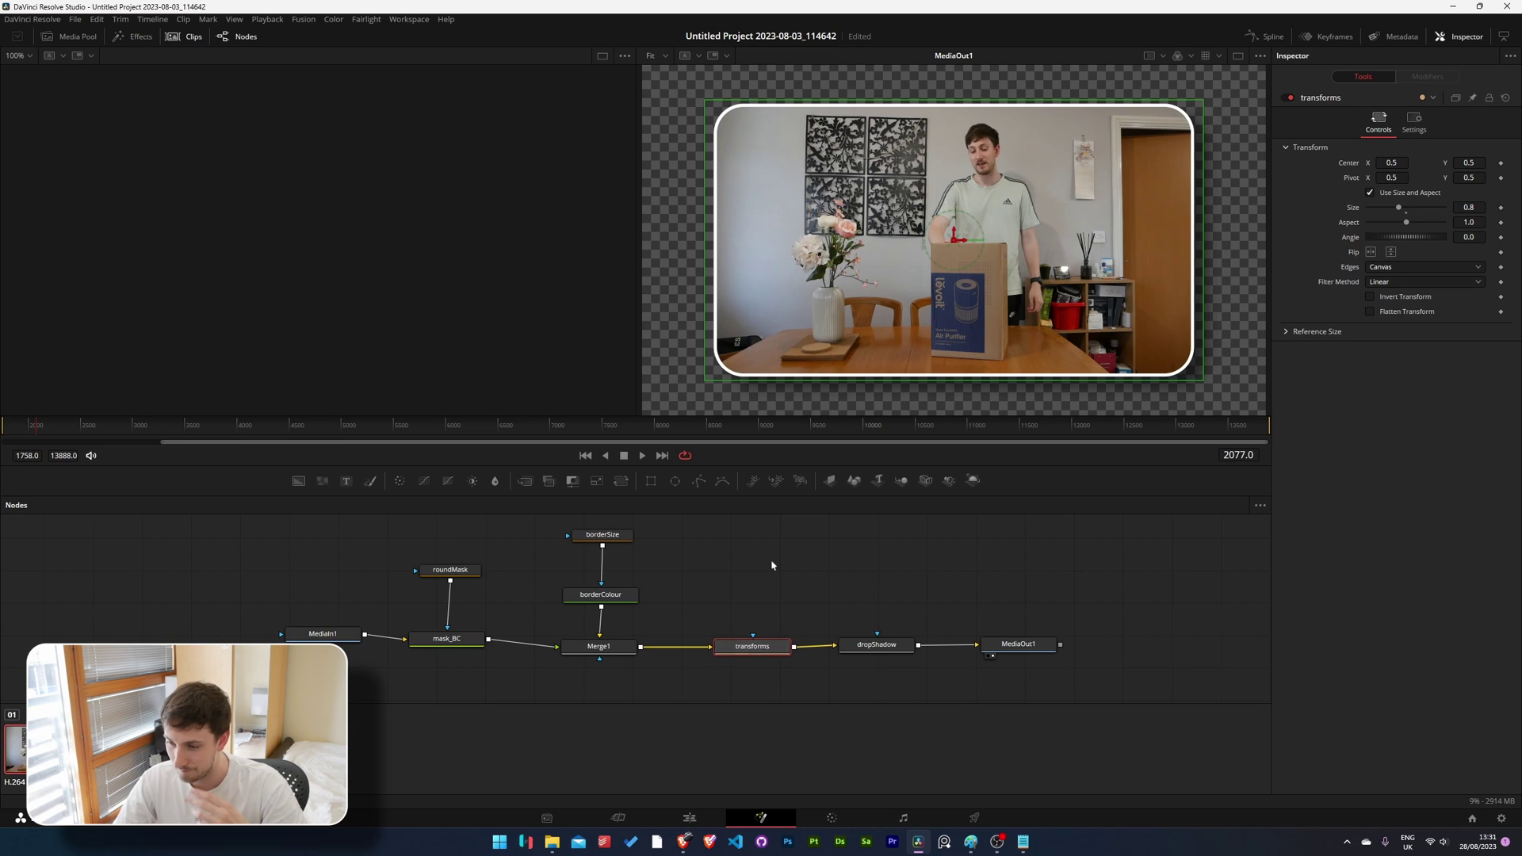
left_click_drag(880, 646, 886, 646)
left_click(781, 647)
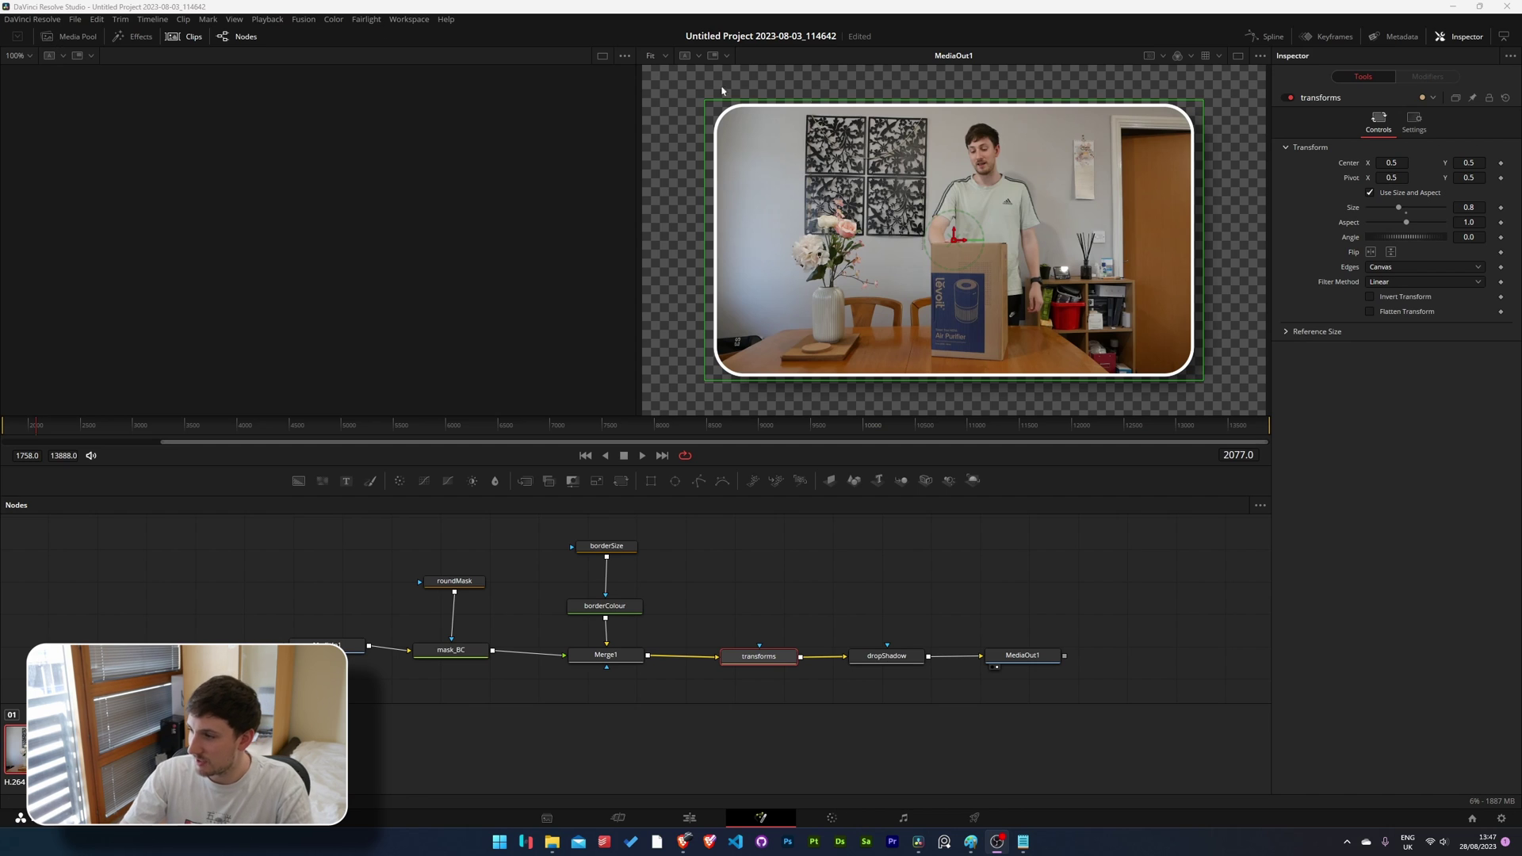
left_click_drag(1389, 163, 1418, 176)
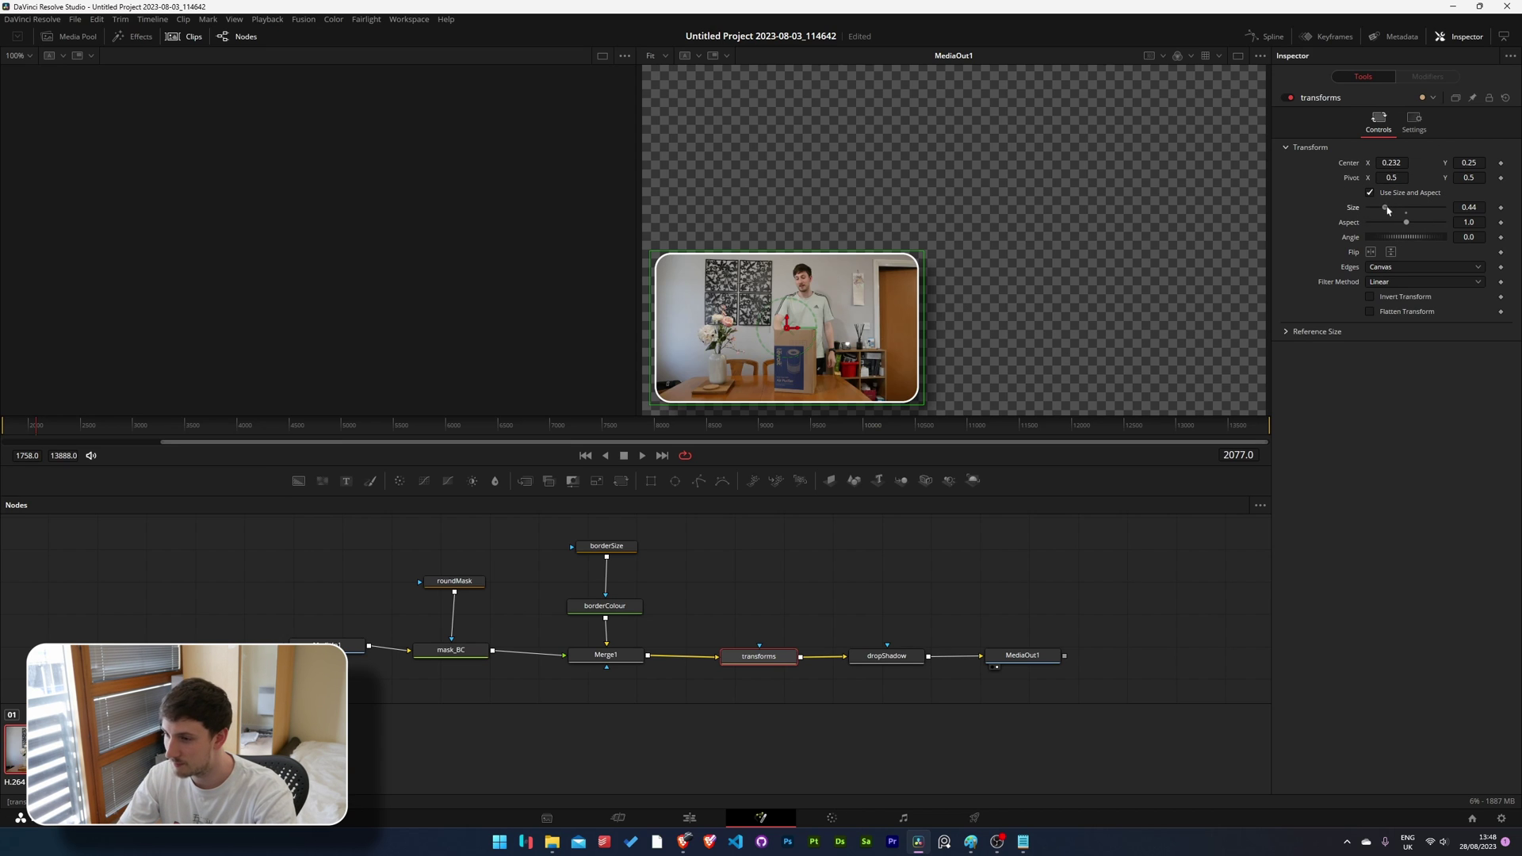
left_click_drag(1385, 208, 1427, 163)
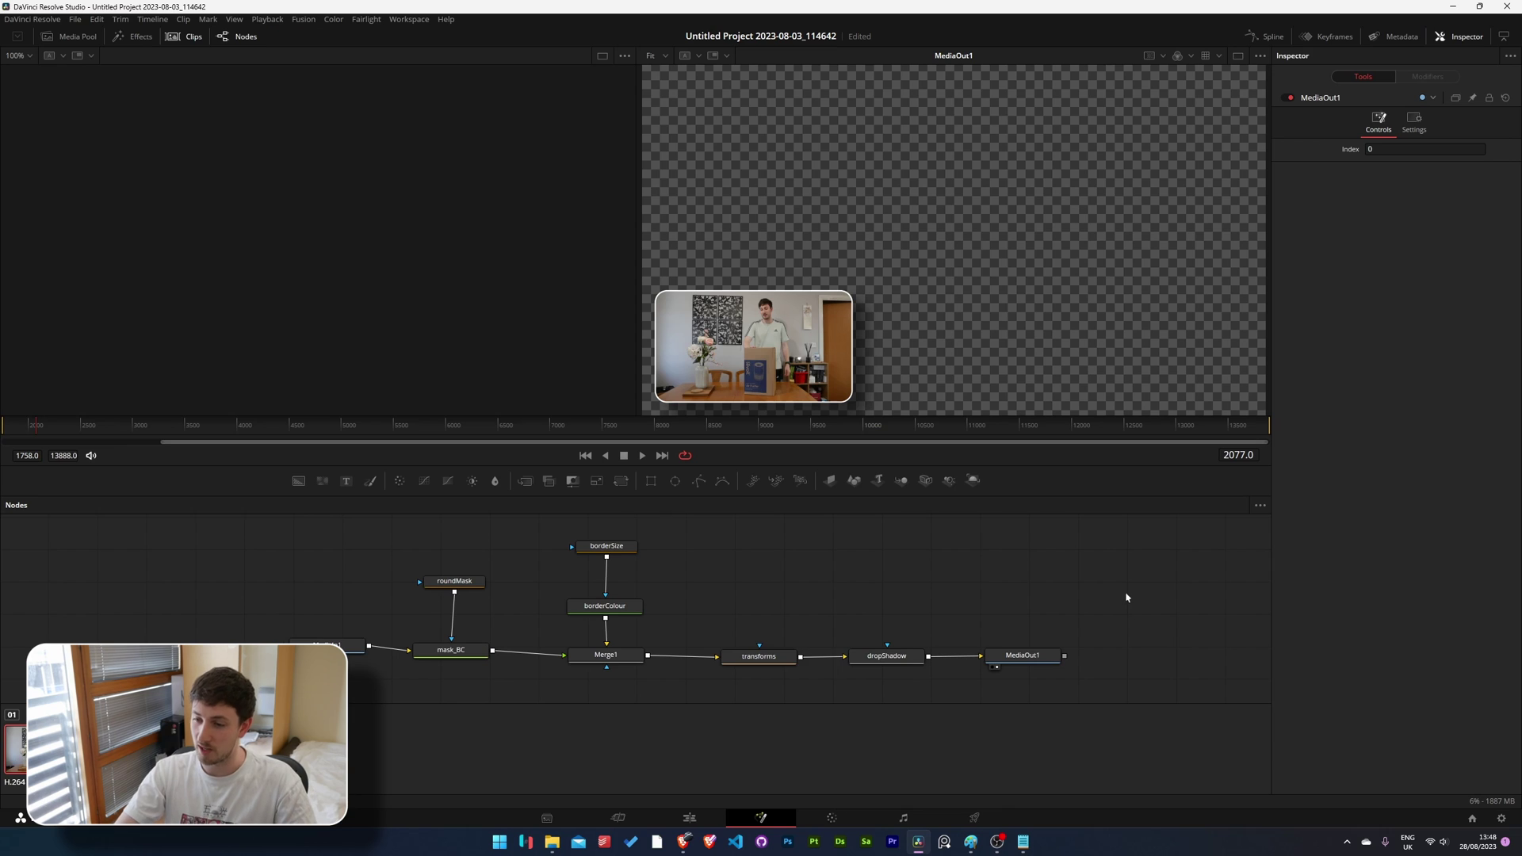
Save, box-select roundMask through MediaOut1, and choose Macro > Create Macro.
key("ctrl+s")
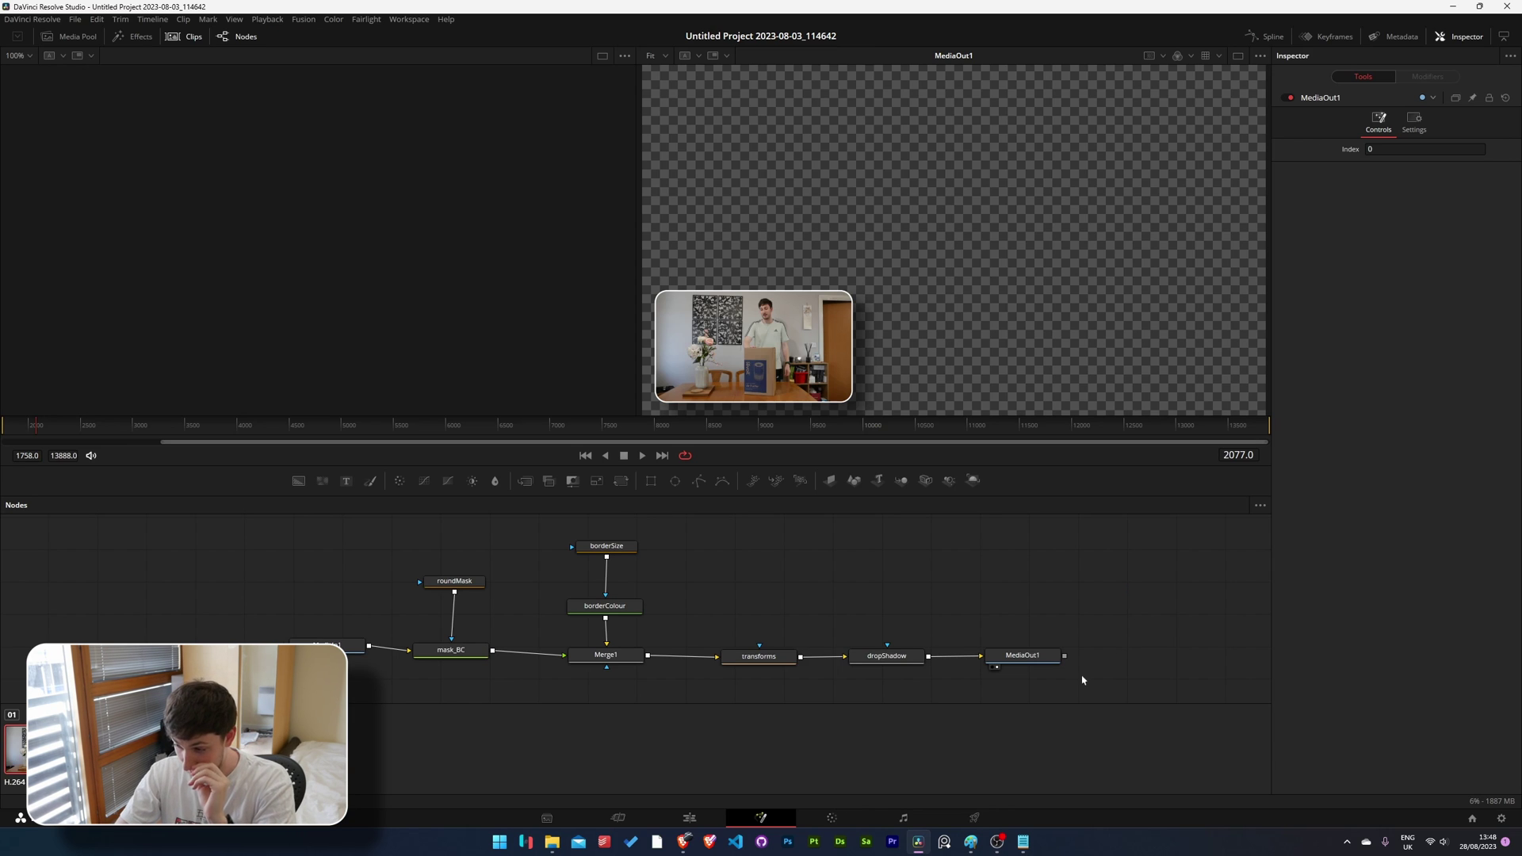
left_click_drag(1159, 690, 427, 530)
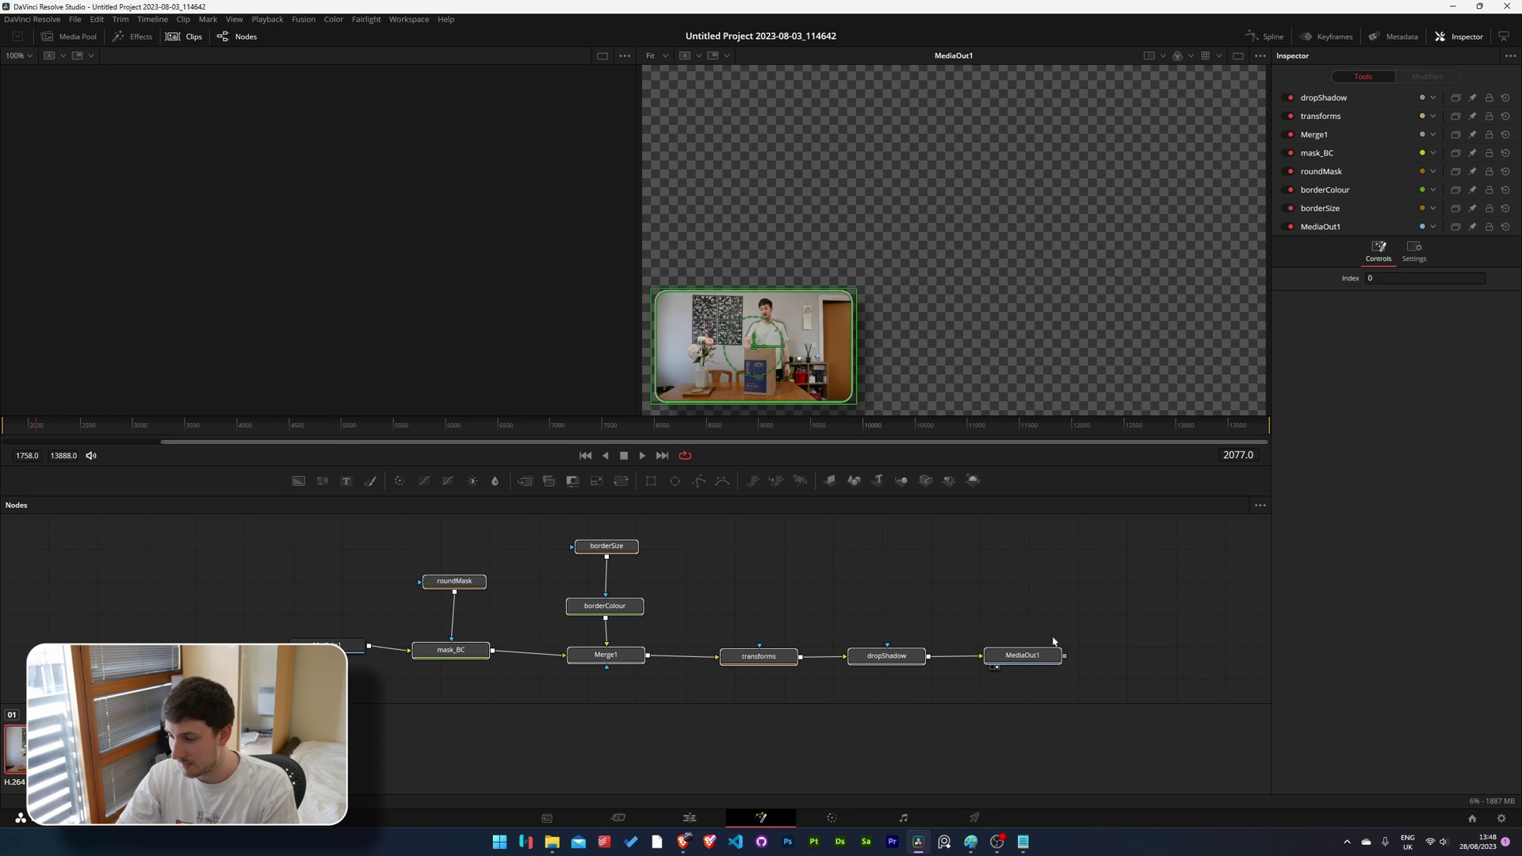
right_click(1014, 656)
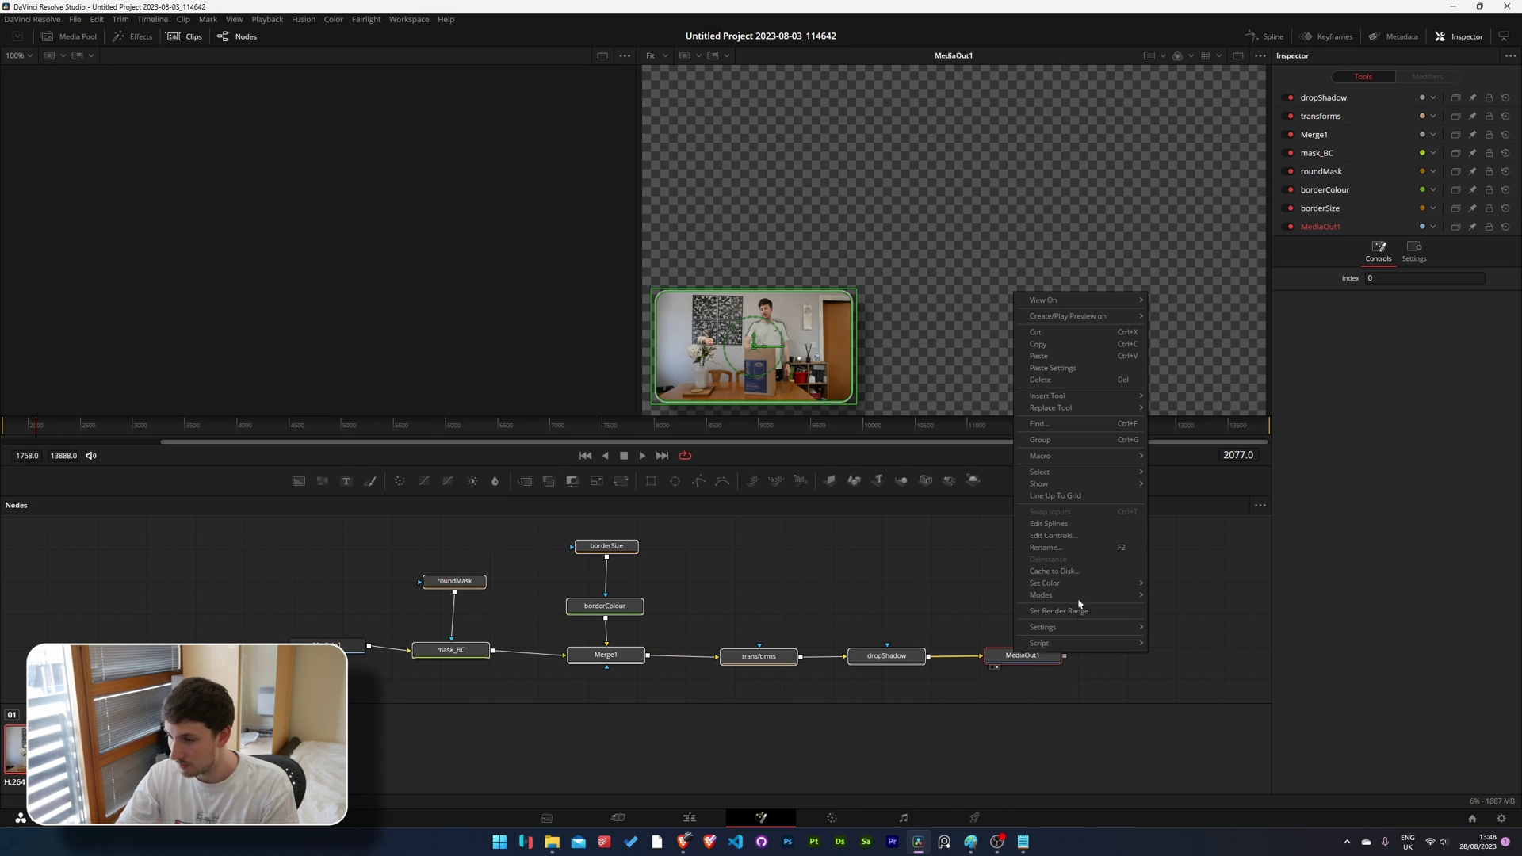
mouse_move(1053, 461)
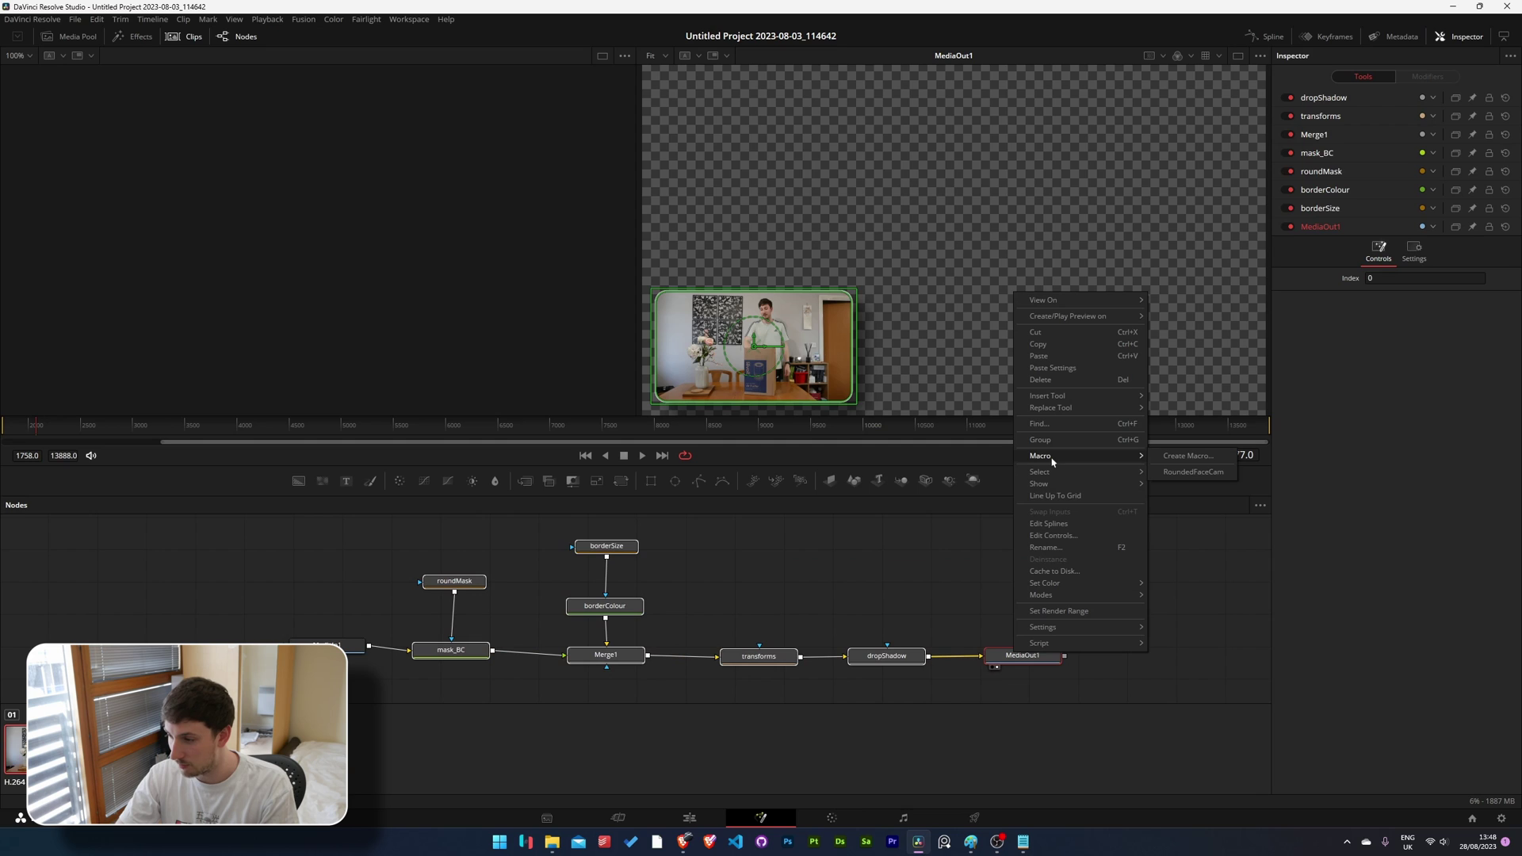
left_click(1183, 460)
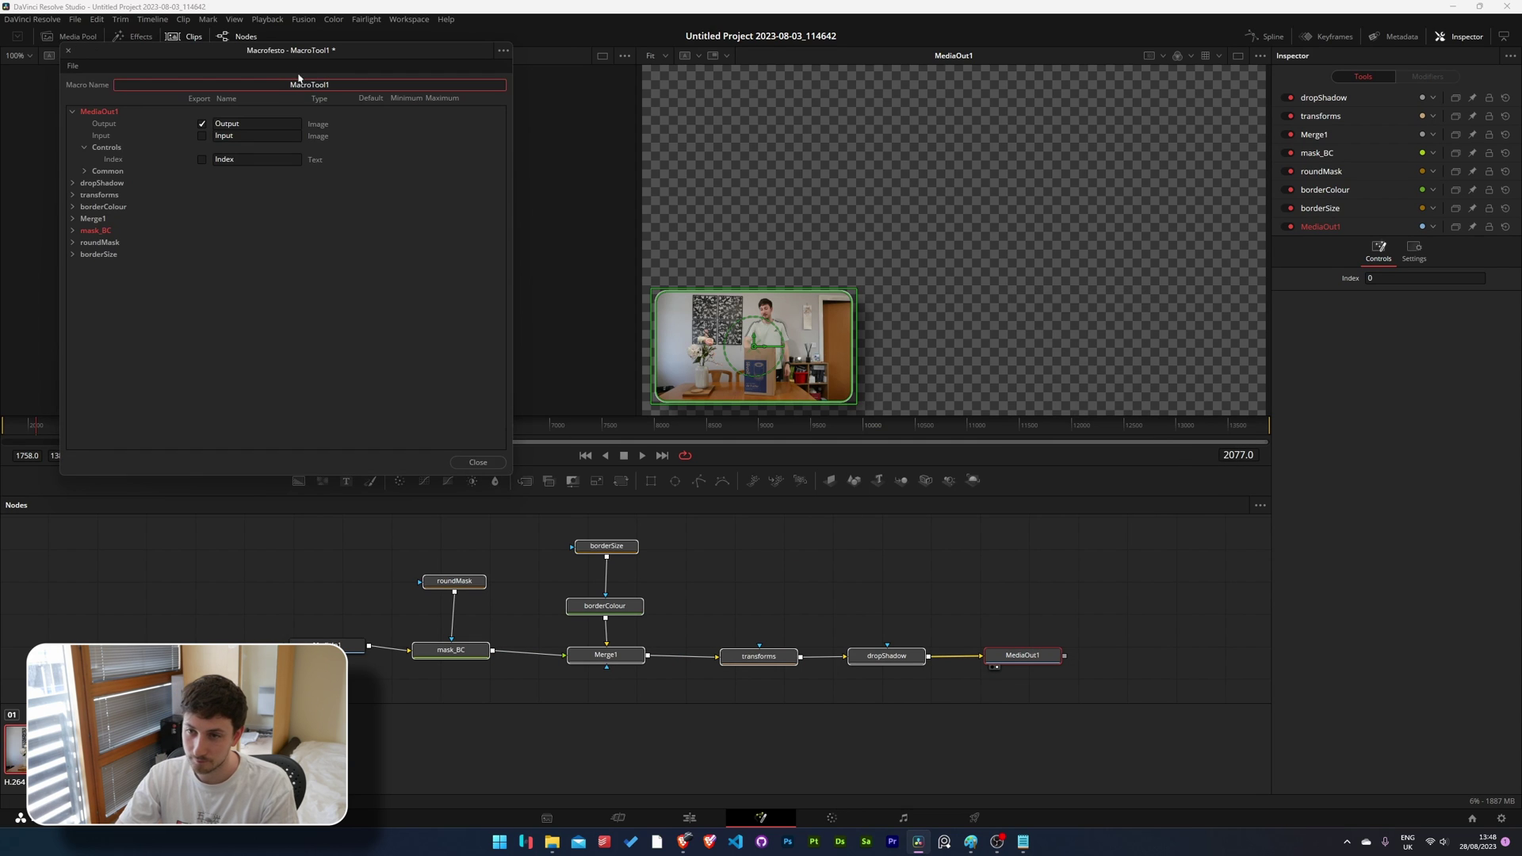
Expand dropShadow in the Macro Editor and export its Strength, Angle, Distance and Blur.
left_click_drag(295, 52, 920, 129)
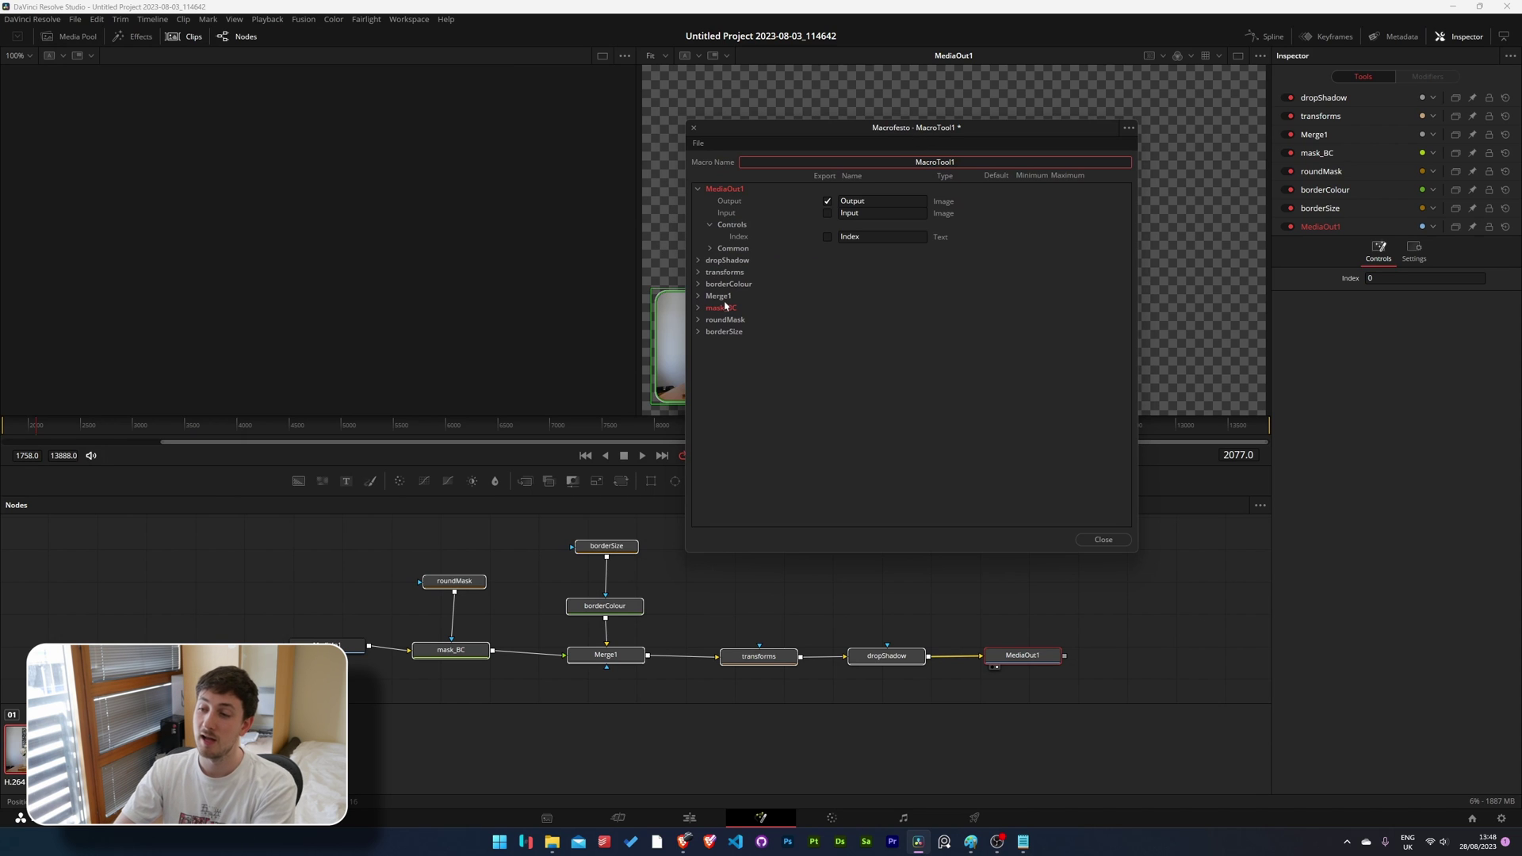
left_click(699, 261)
left_click_drag(889, 131, 819, 94)
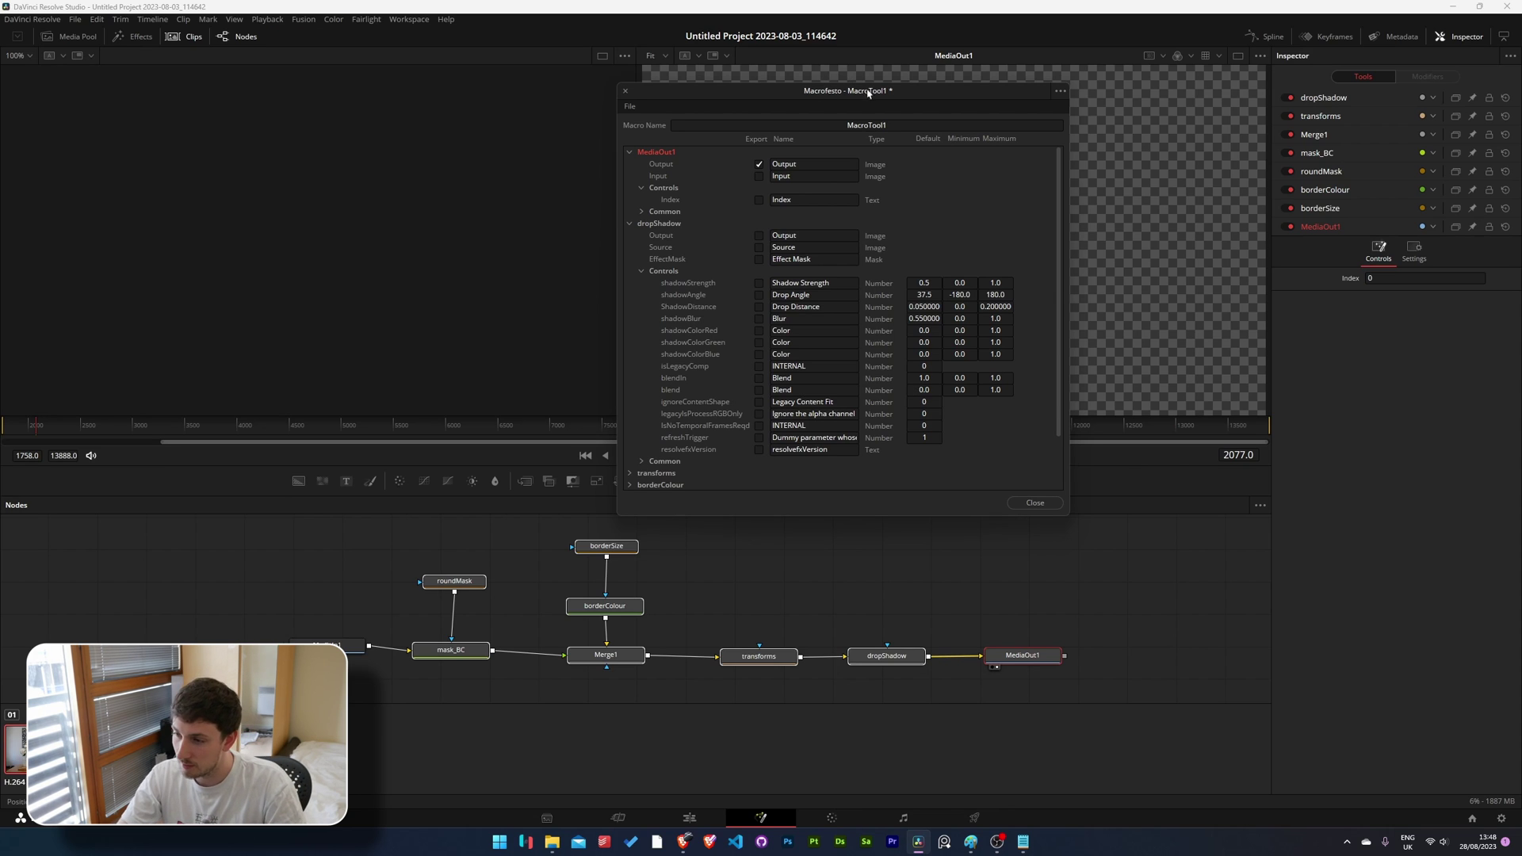
left_click(887, 658)
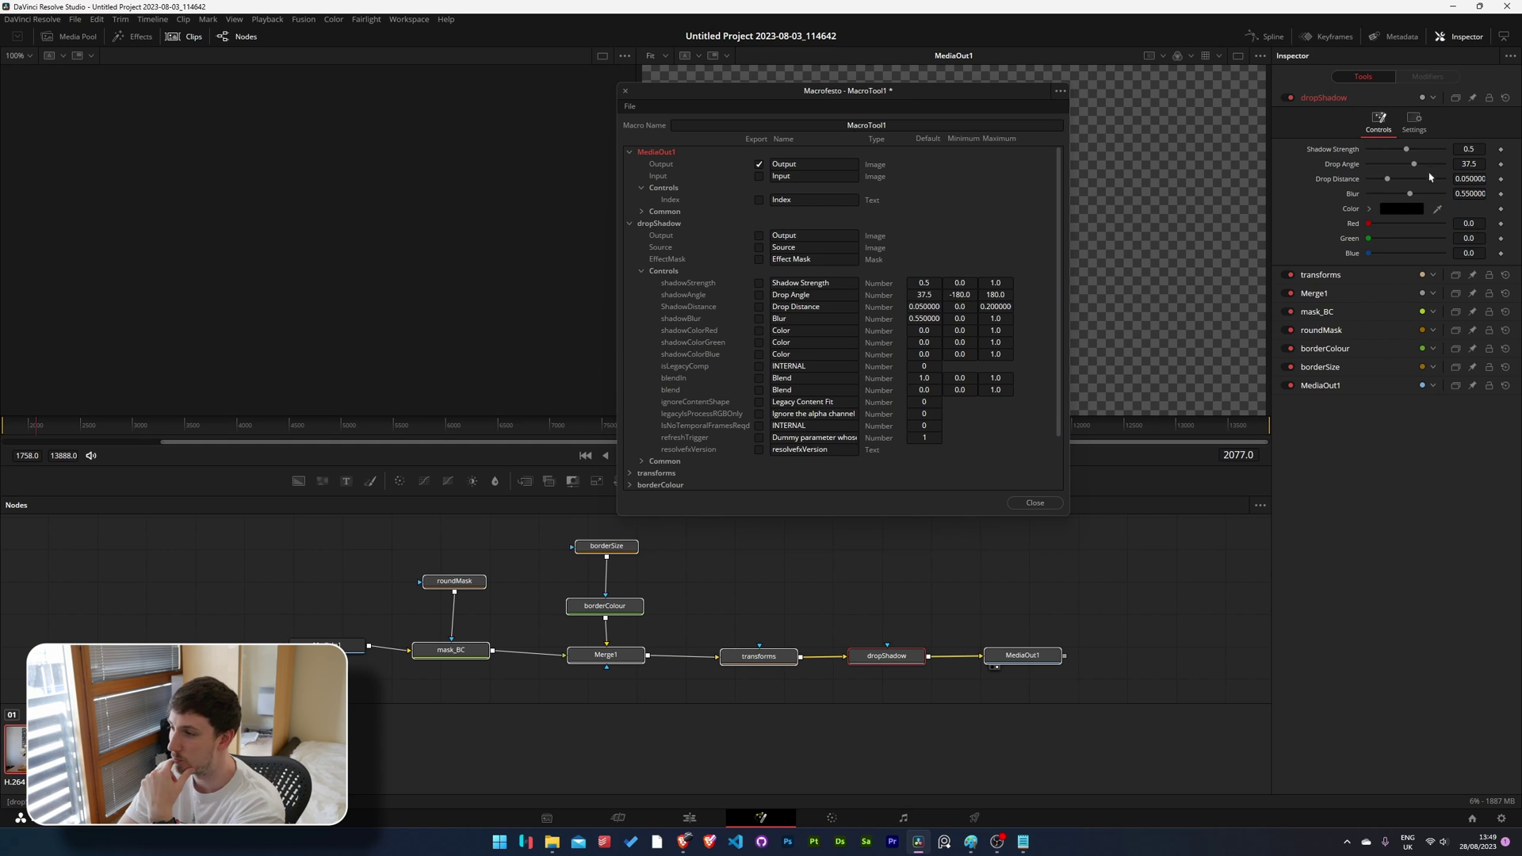
left_click_drag(949, 91, 861, 94)
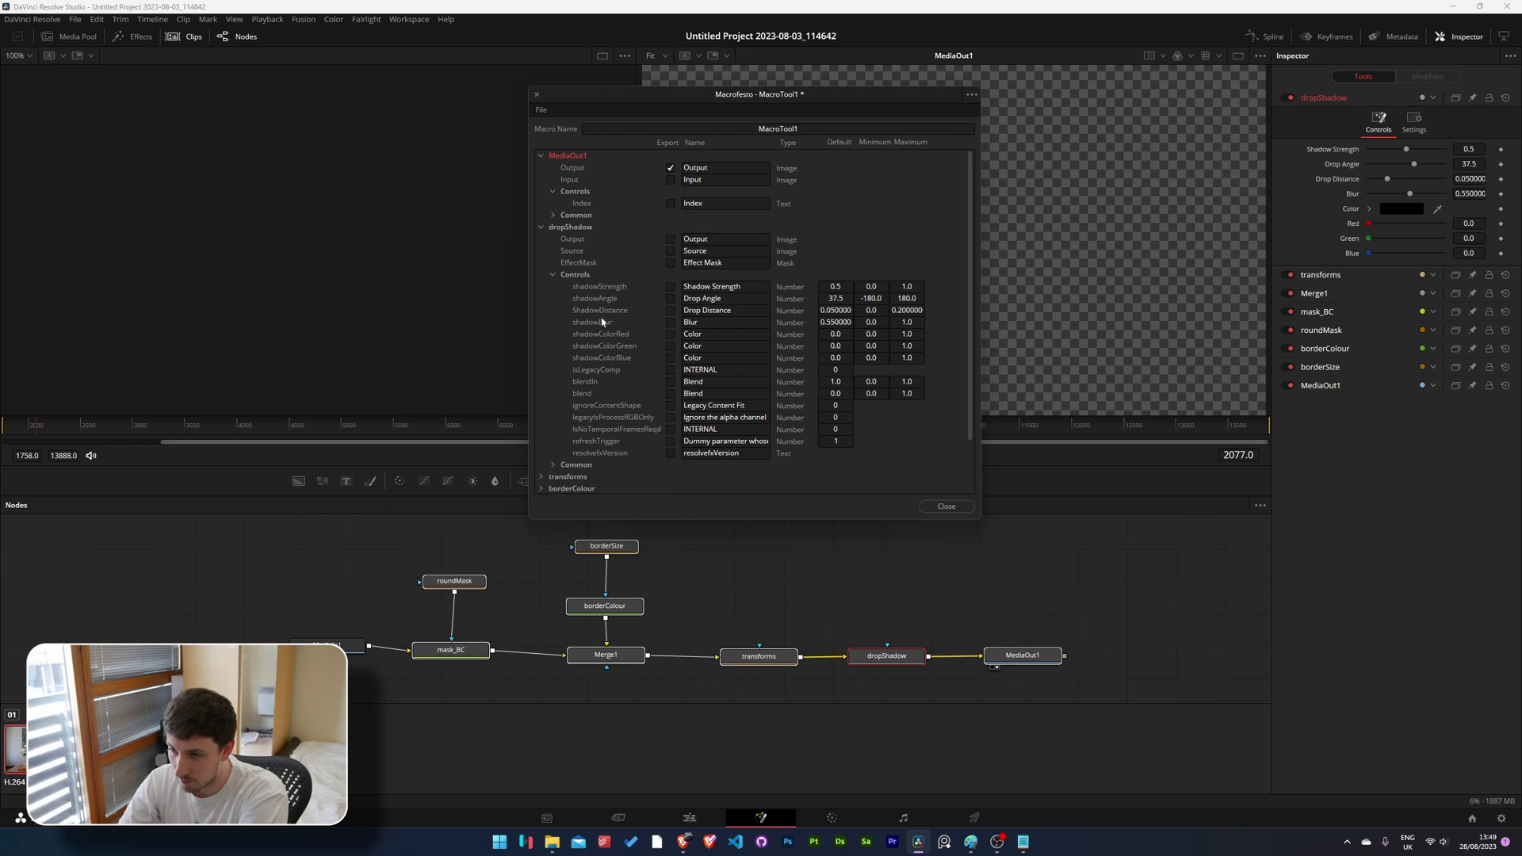
left_click(670, 287)
left_click(670, 299)
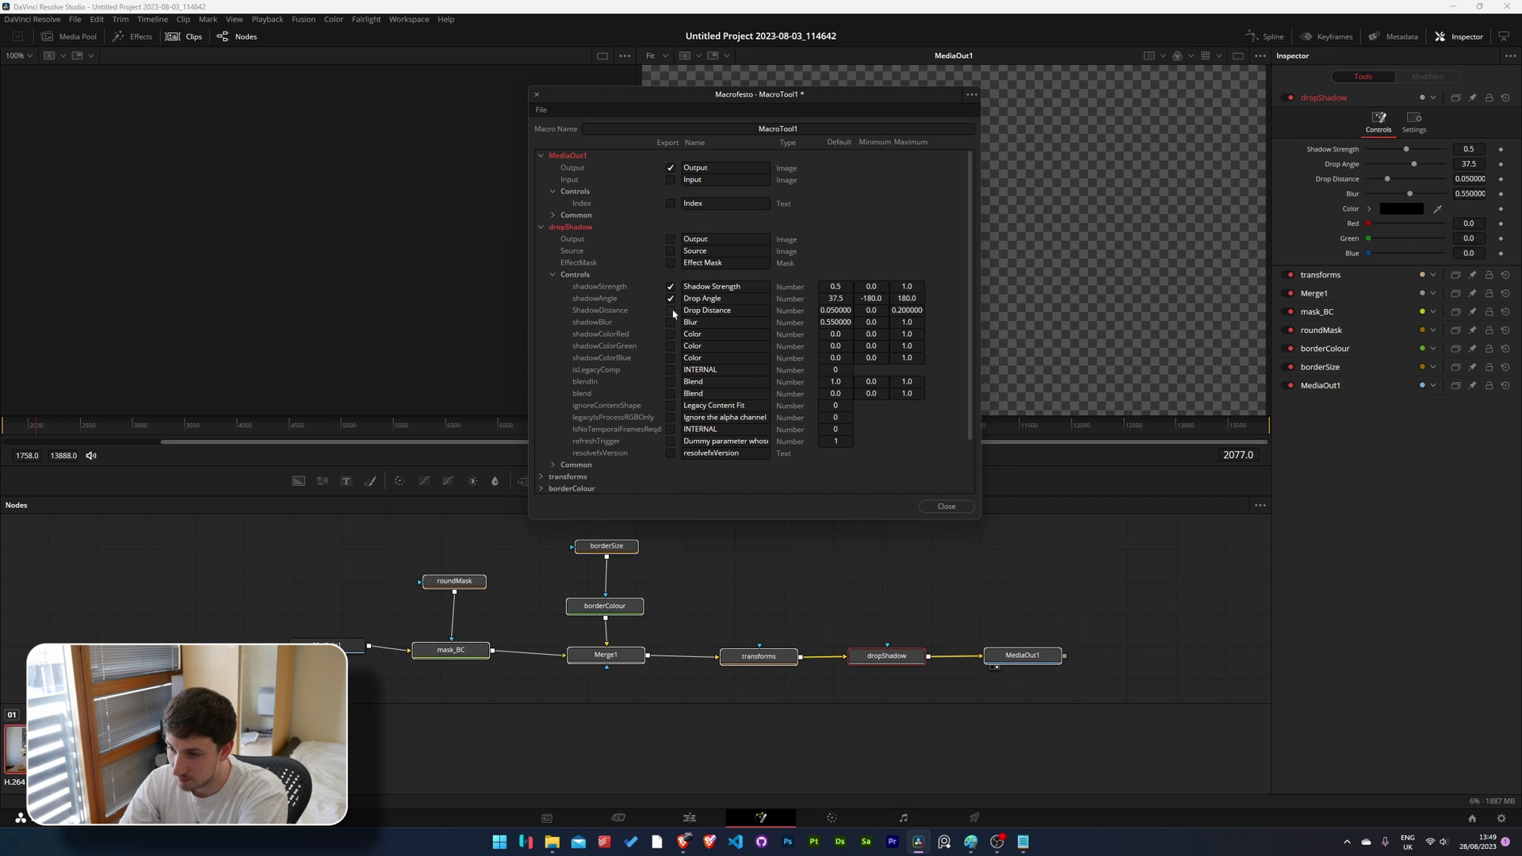
left_click(671, 311)
left_click(670, 322)
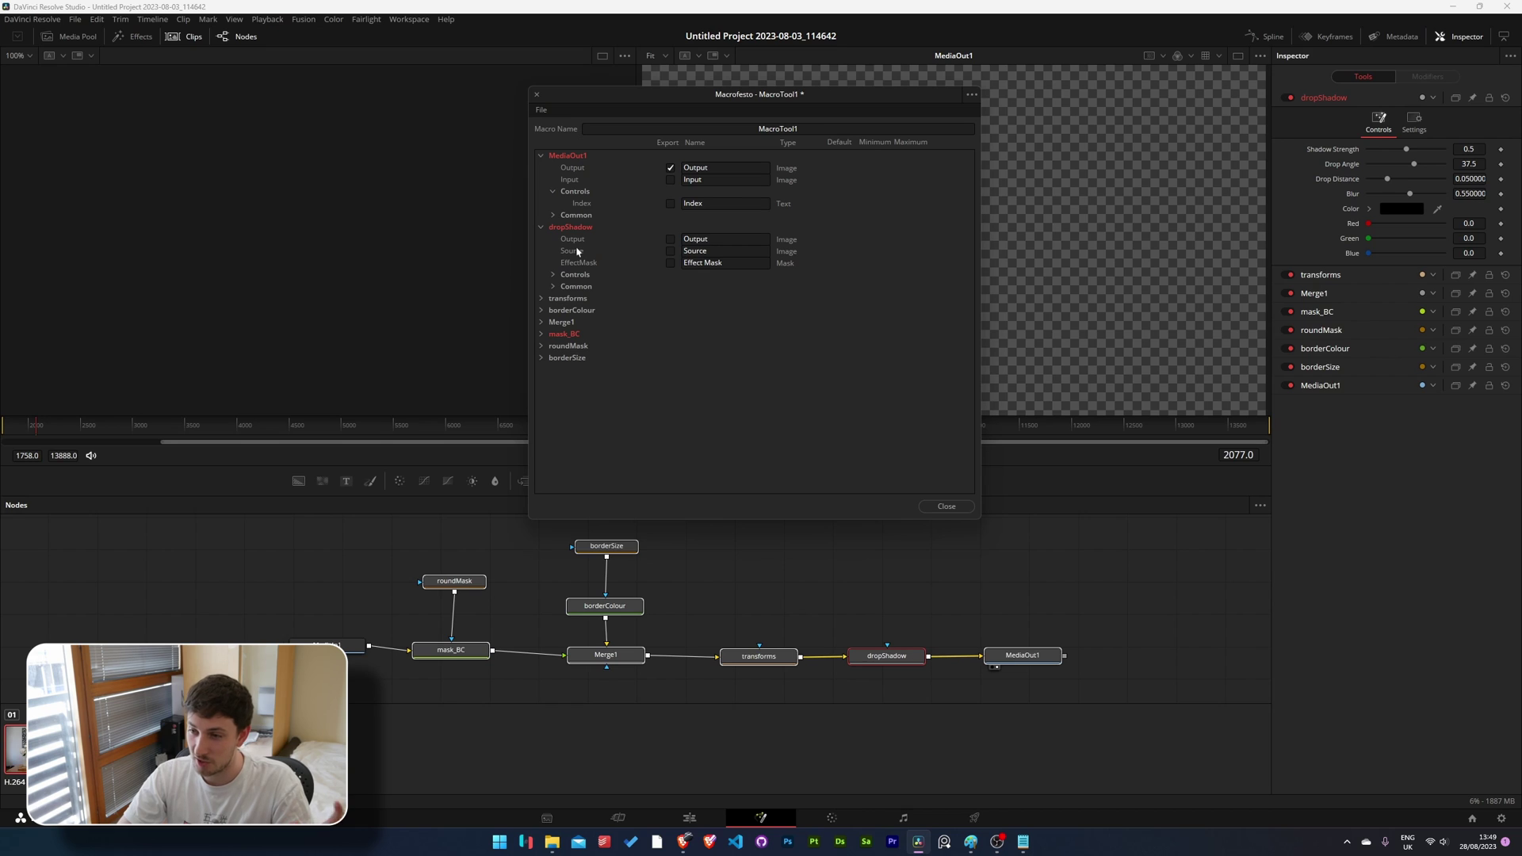
Expand transforms in the Macro Editor and export Center, Size, FlipHoriz and FlipVert.
left_click(541, 227)
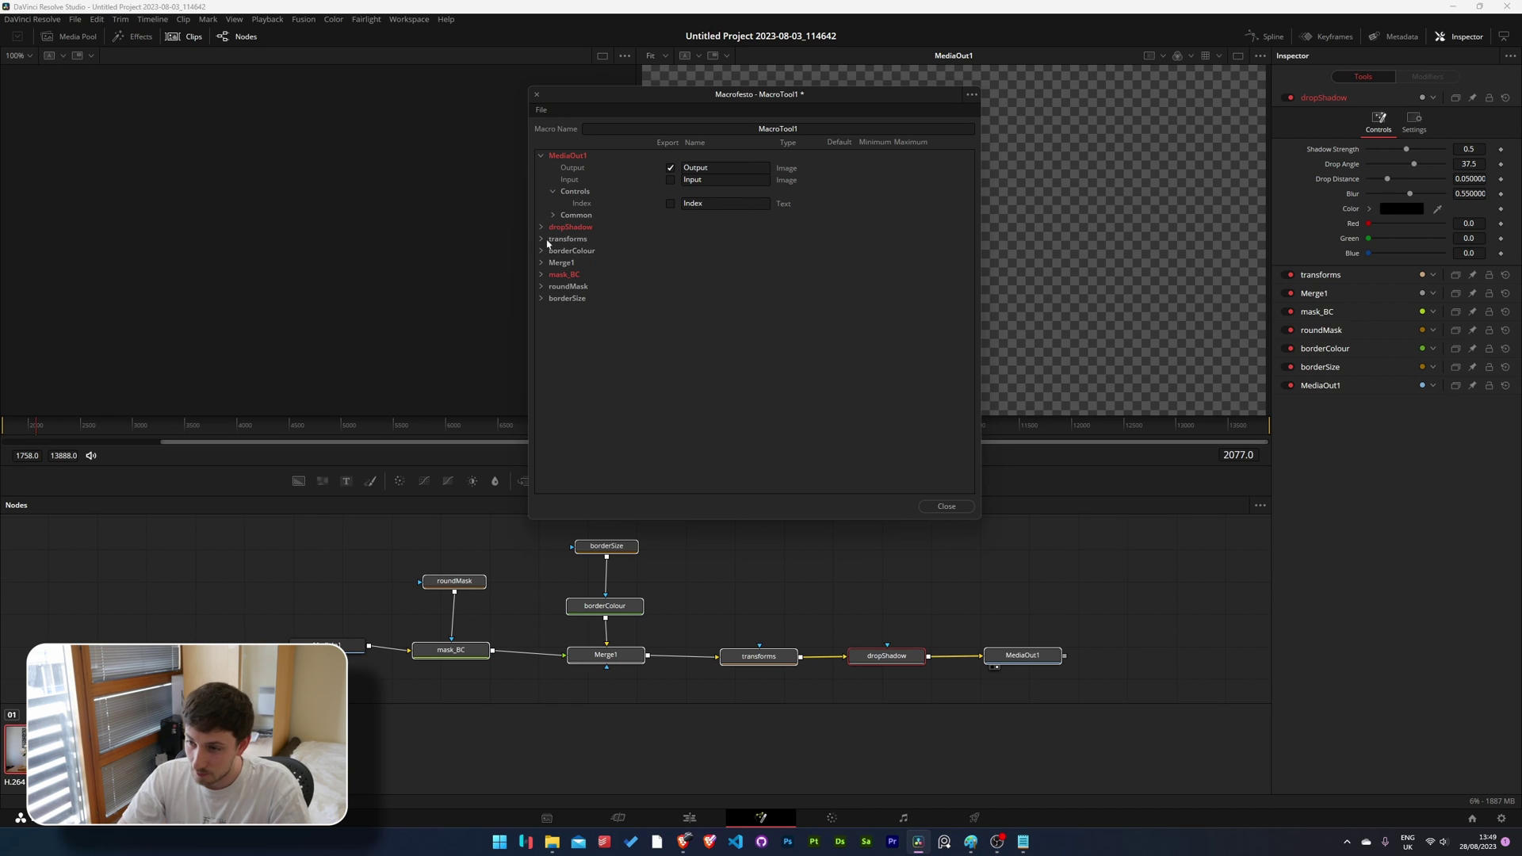
left_click(542, 239)
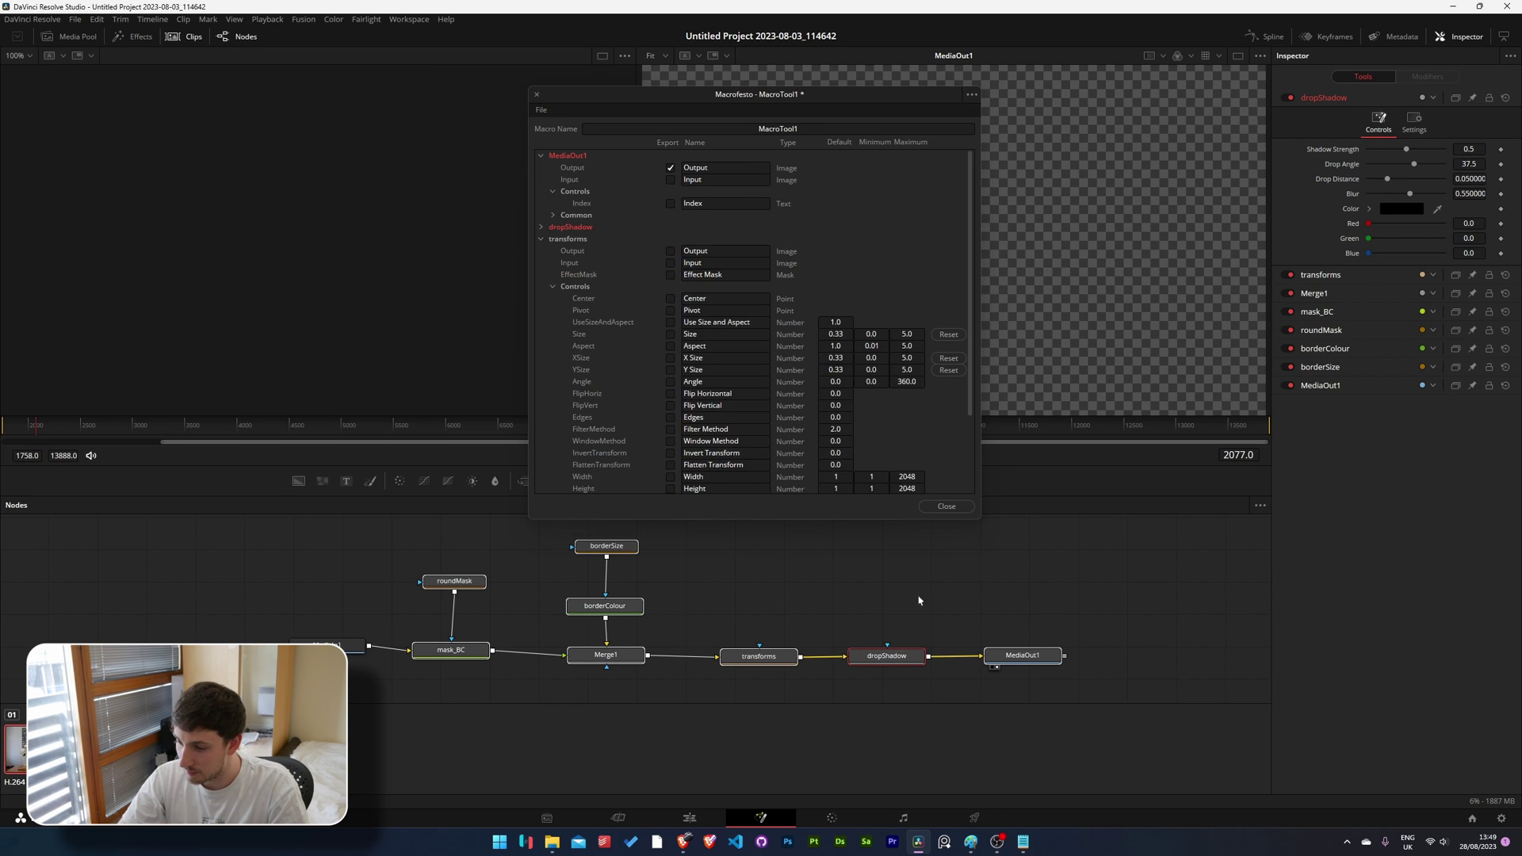
left_click(759, 656)
left_click_drag(830, 98, 437, 100)
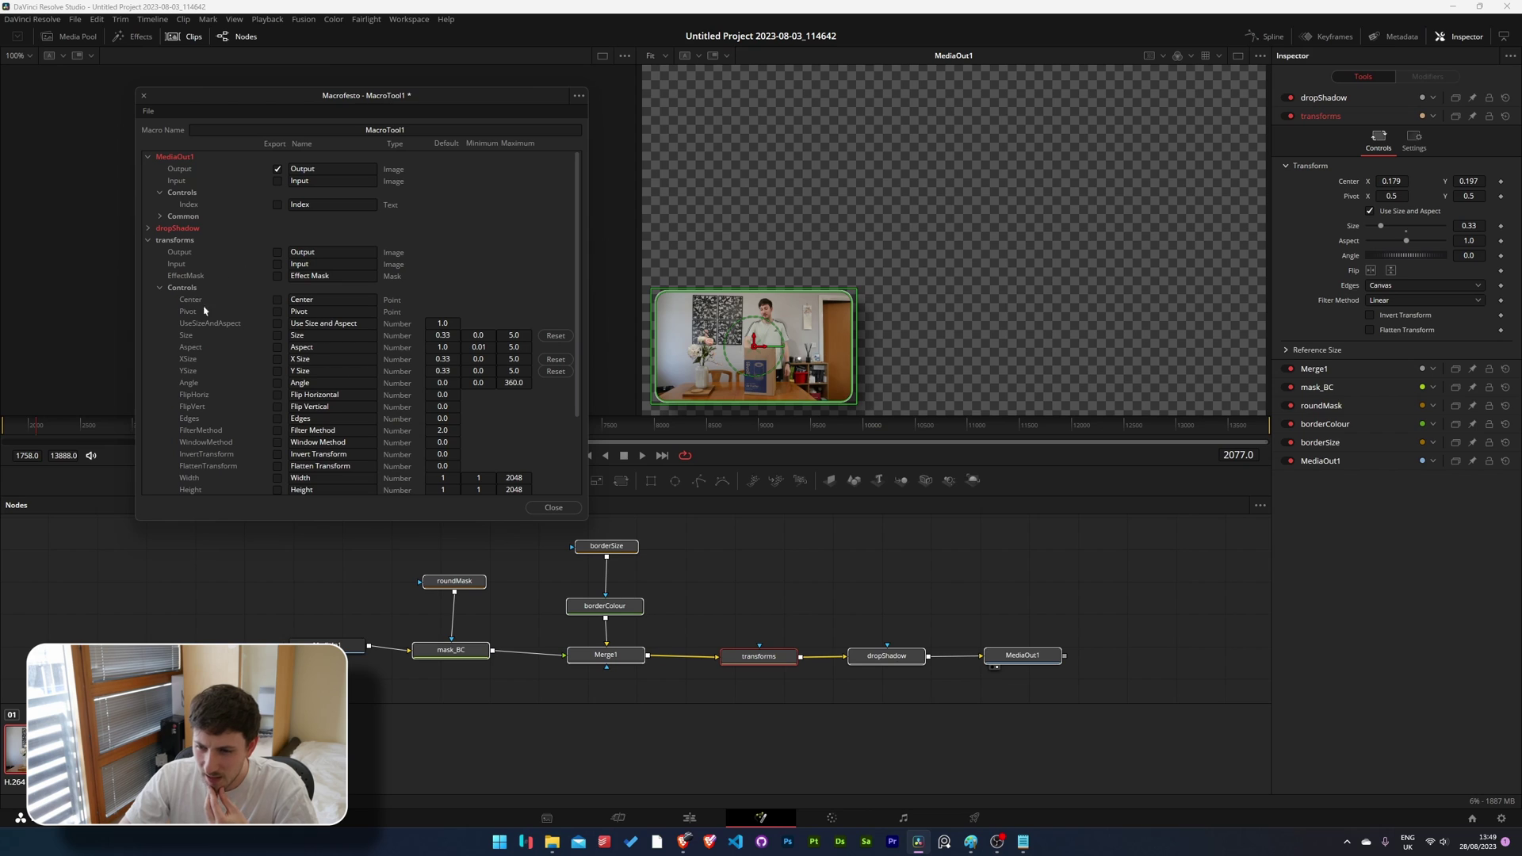
left_click(277, 300)
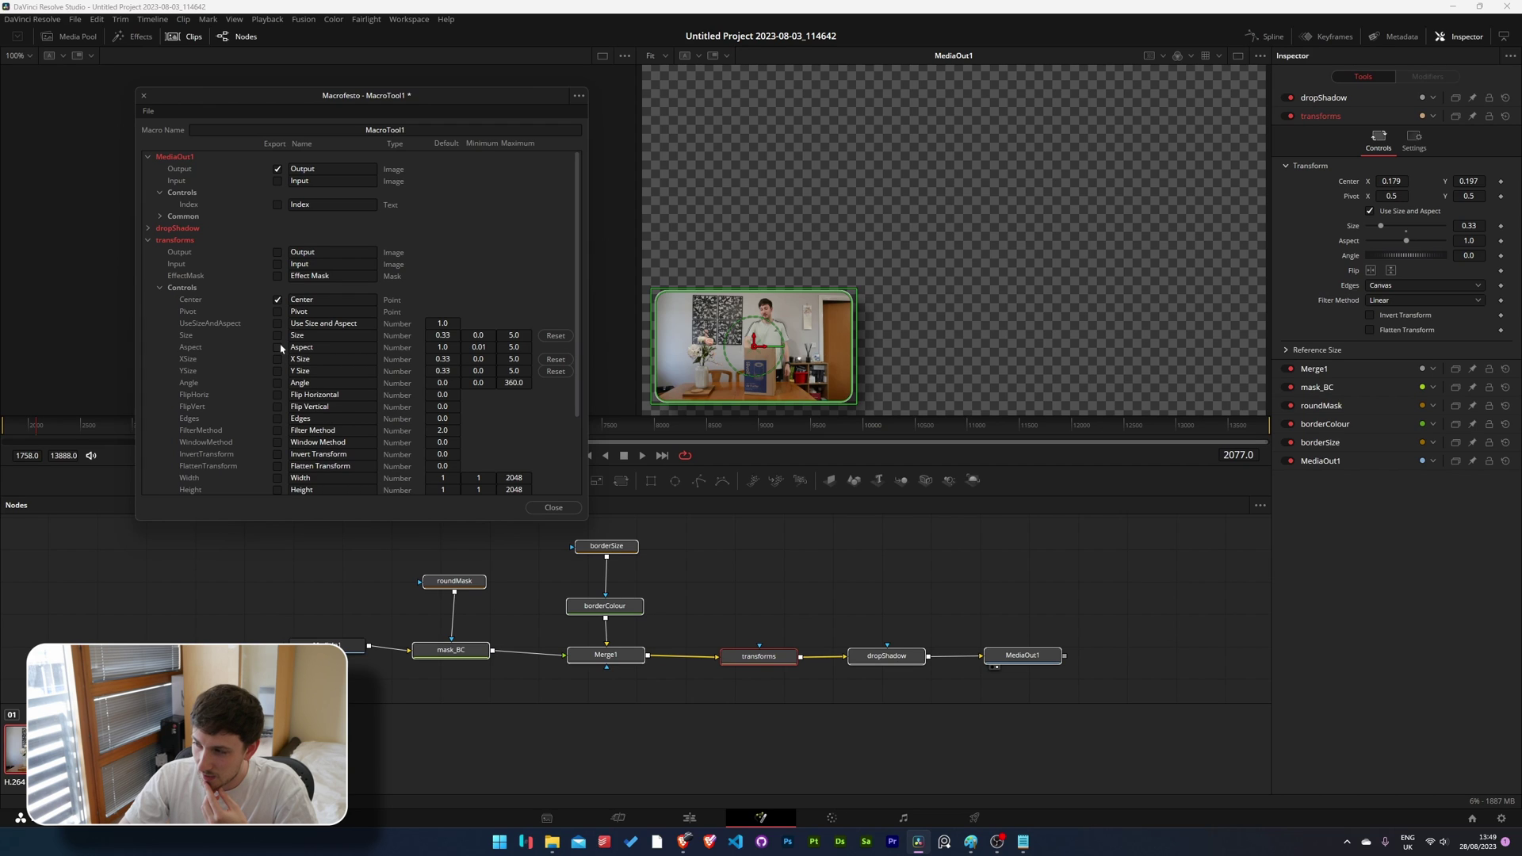
left_click(279, 337)
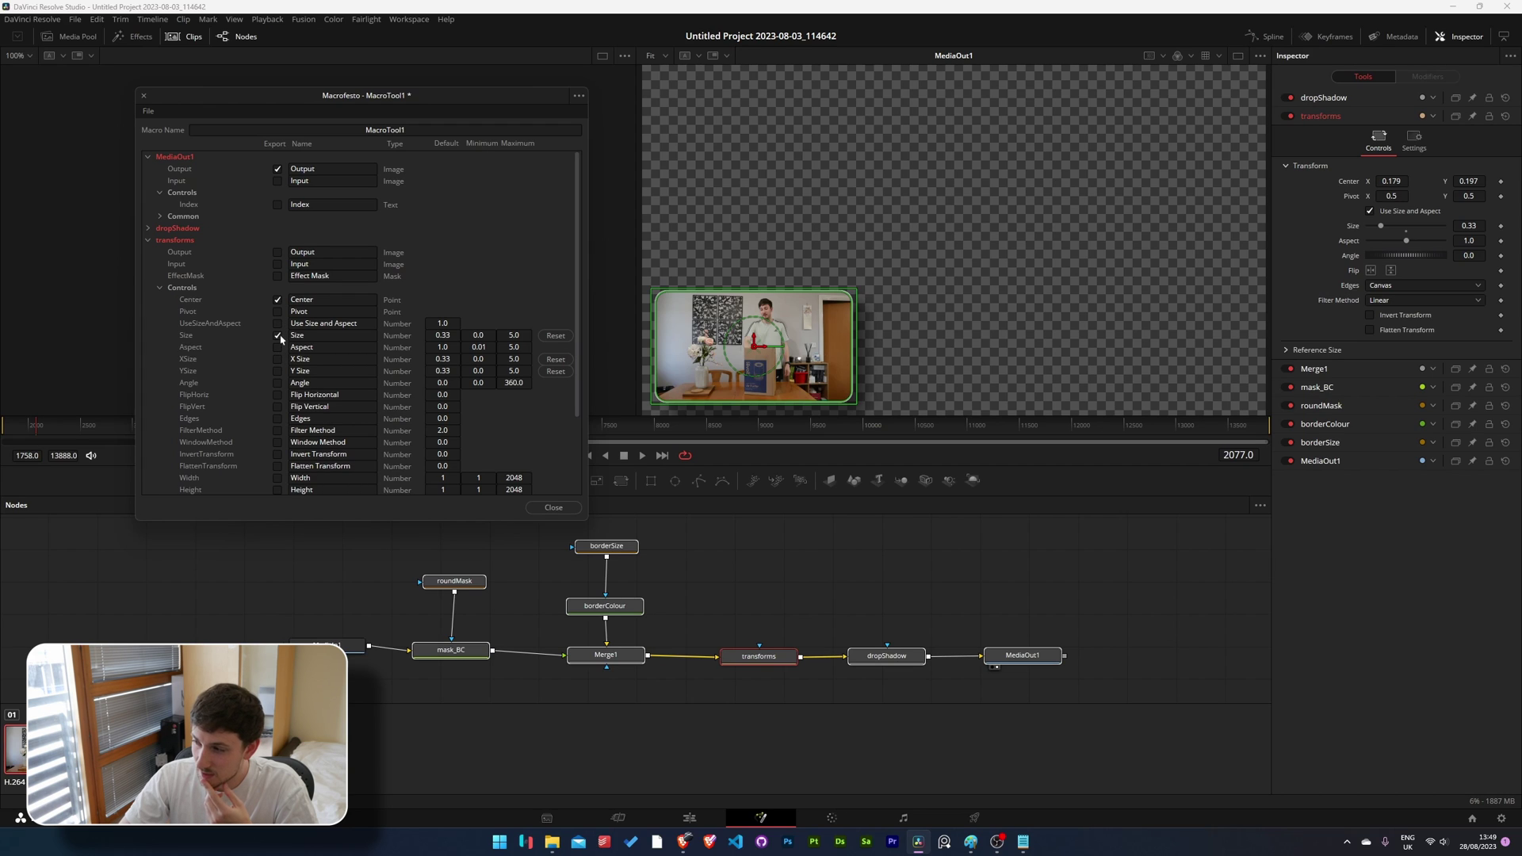
left_click(278, 394)
left_click(277, 406)
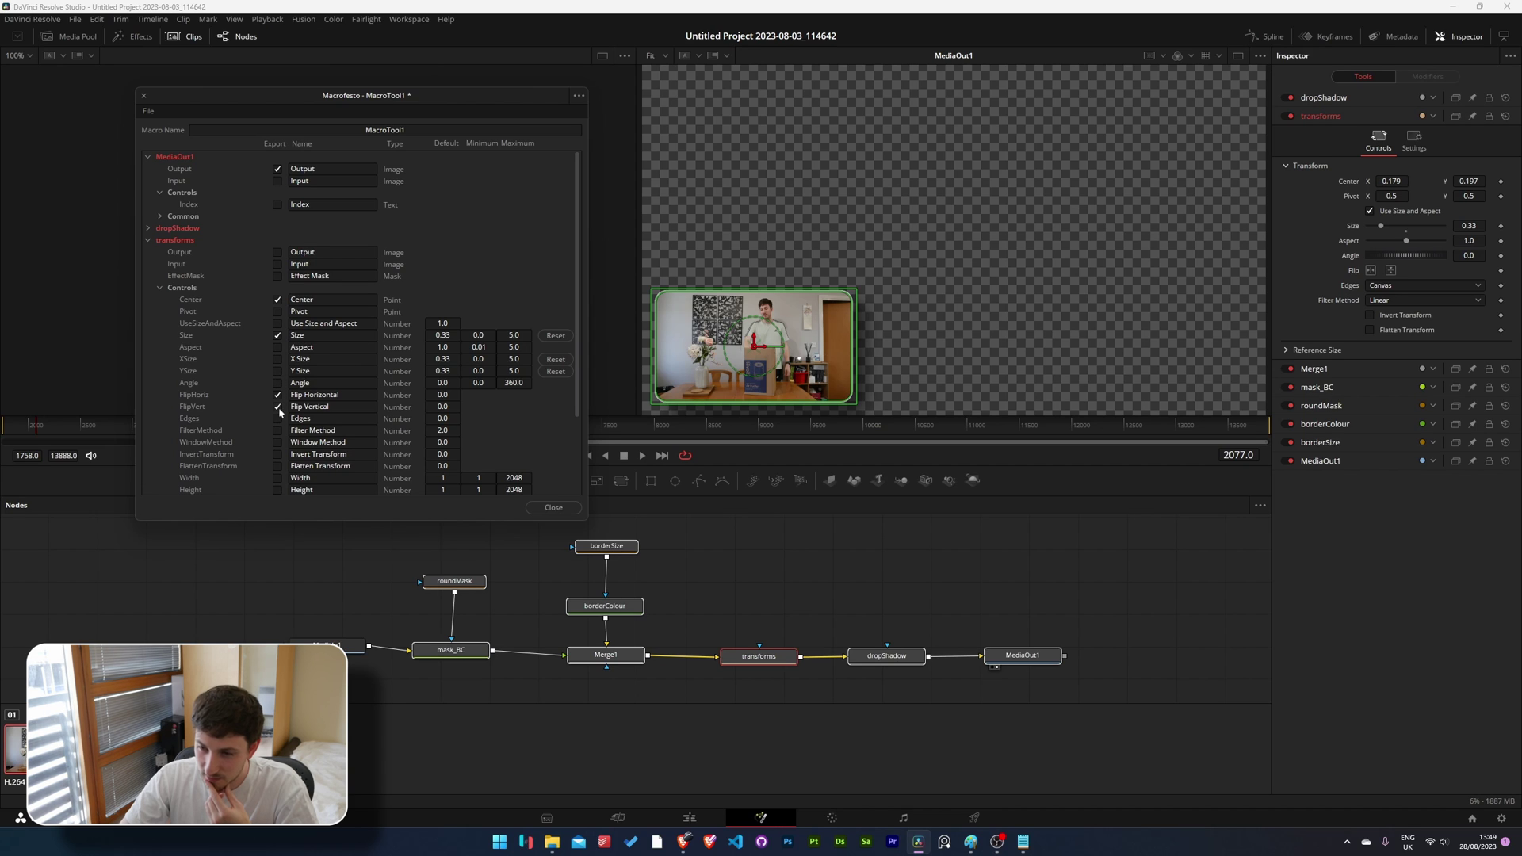
left_click(148, 240)
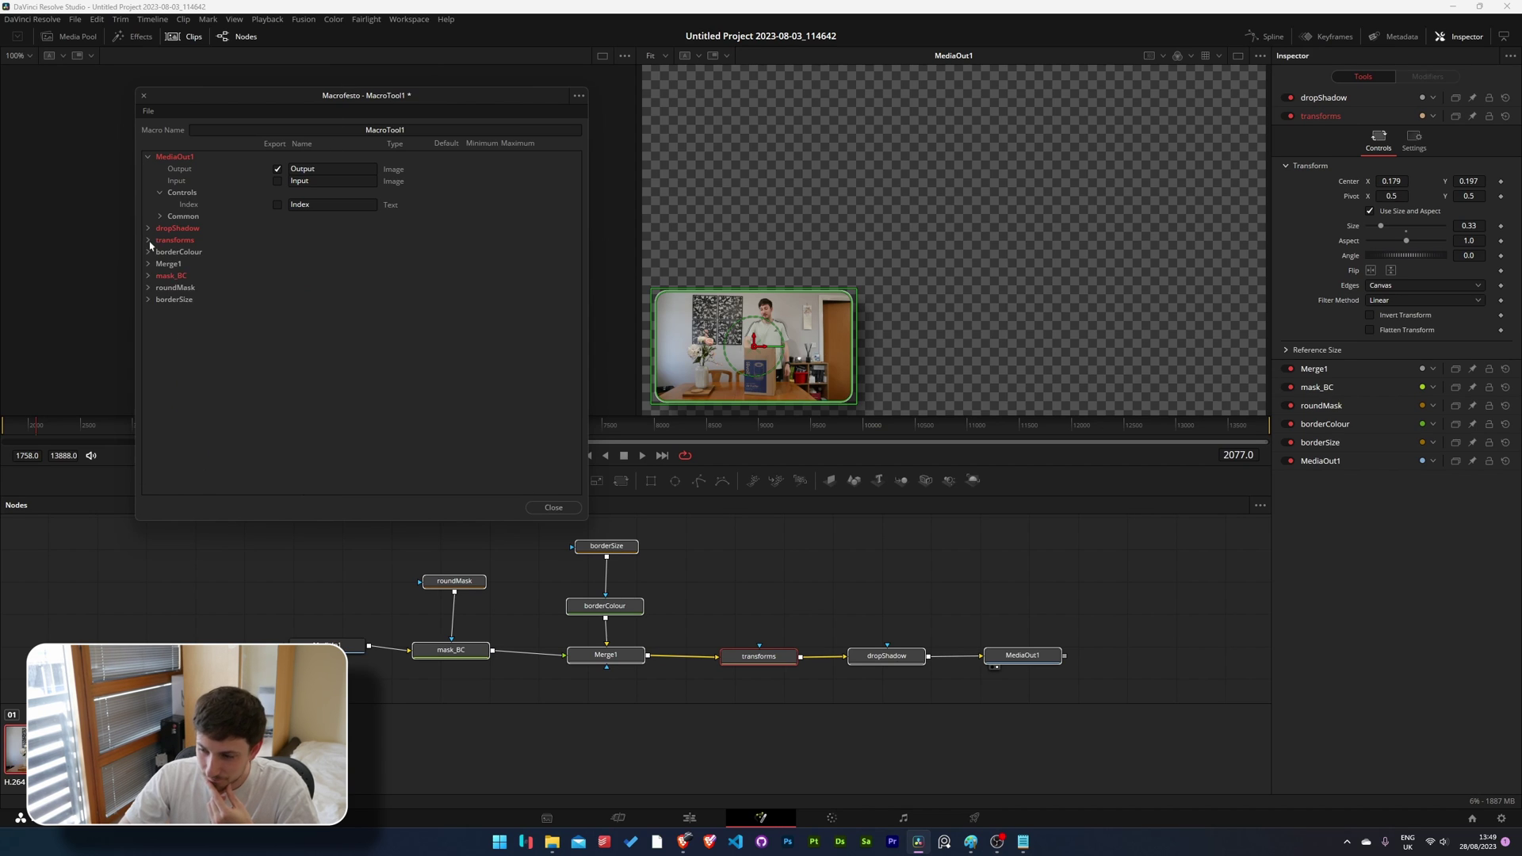
Expand borderSize in the Macro Editor and tick Export for its Level.
left_click(627, 547)
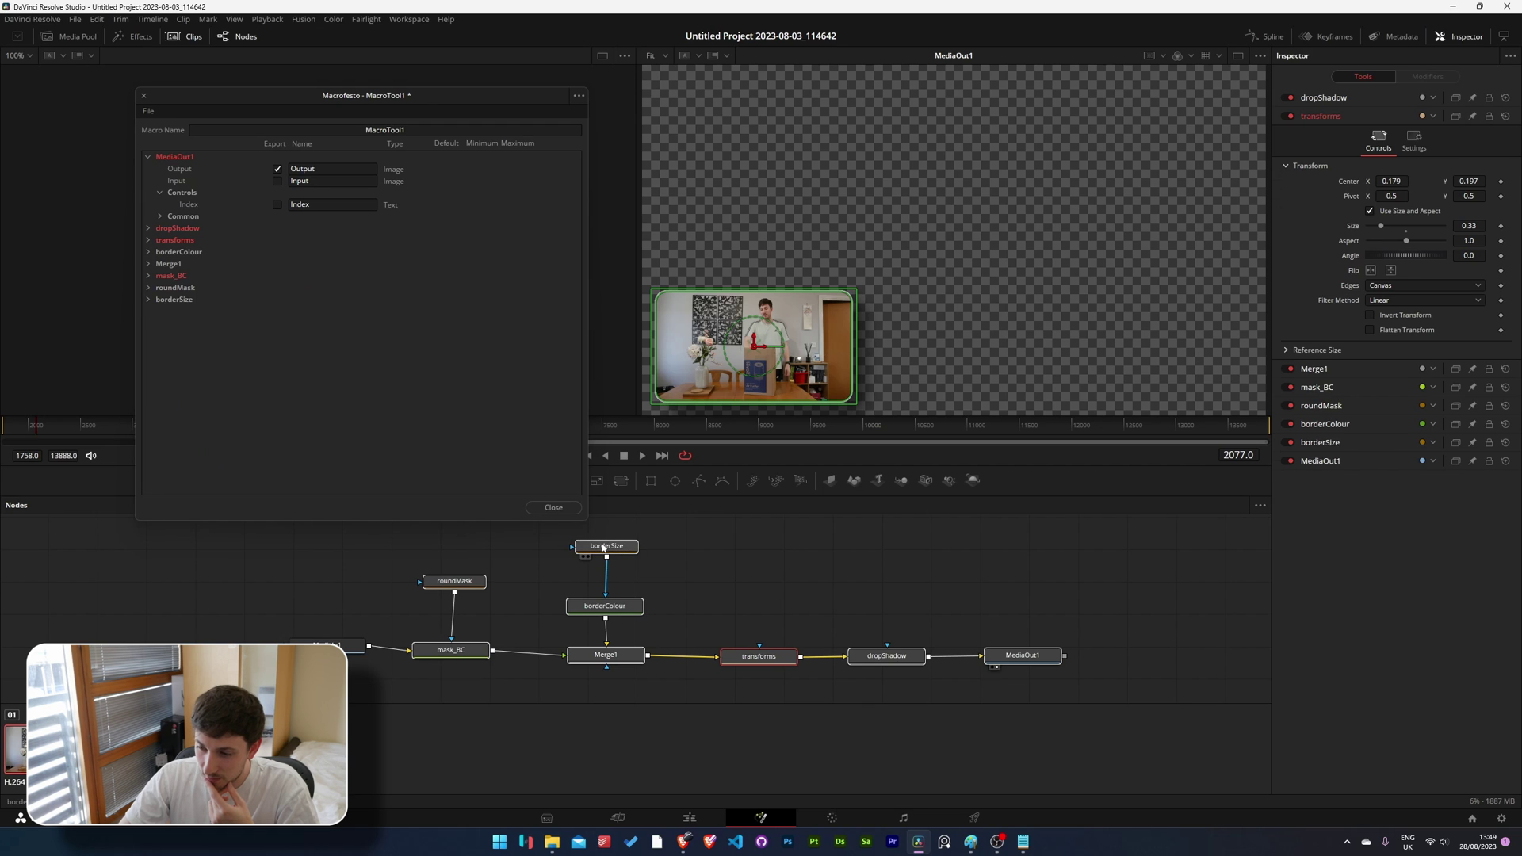
left_click(148, 299)
left_click(456, 581)
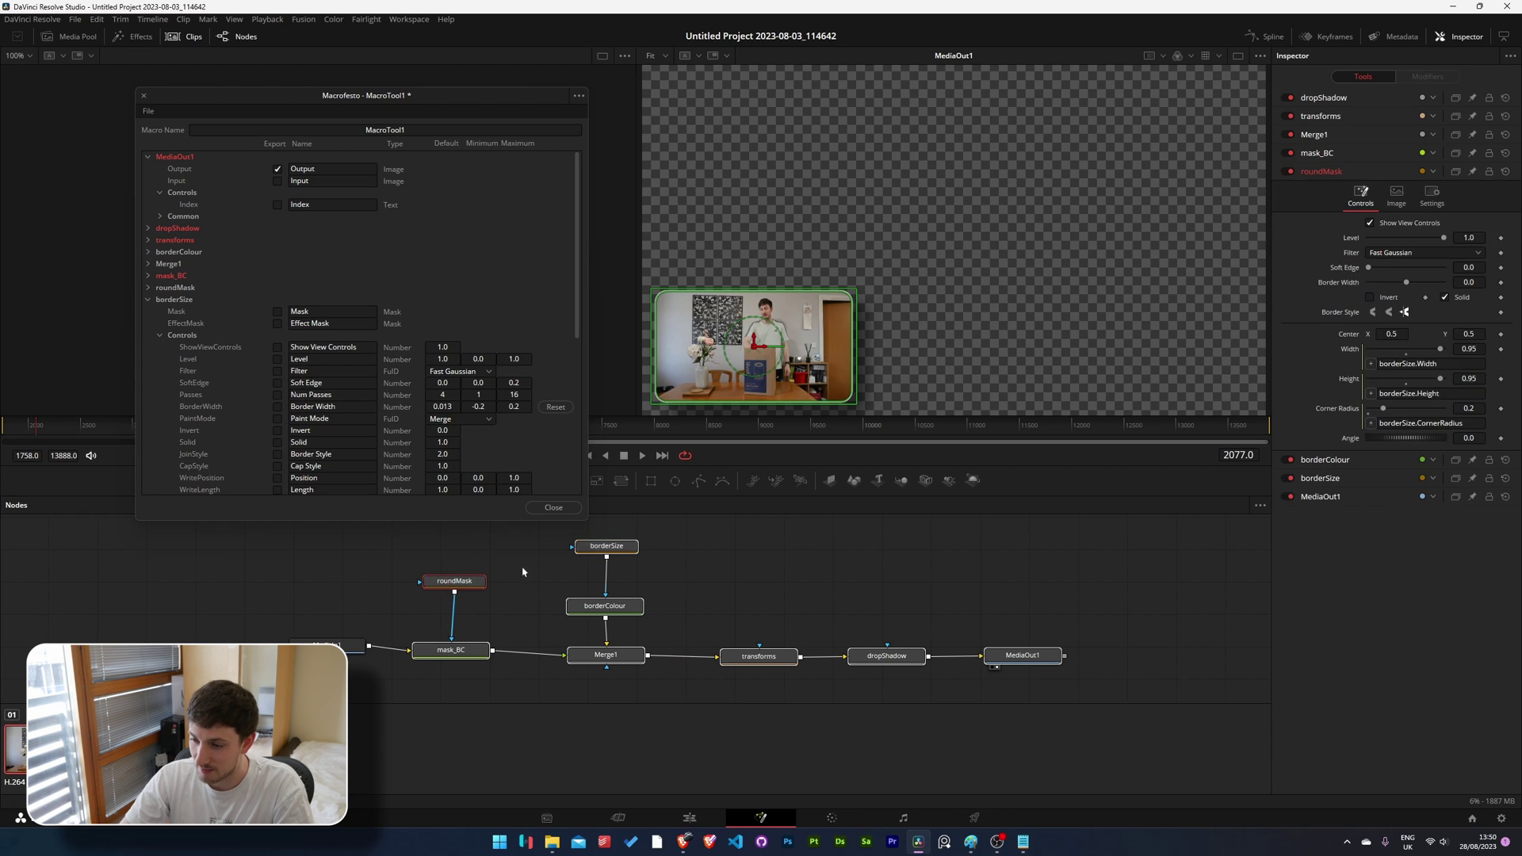
left_click(606, 546)
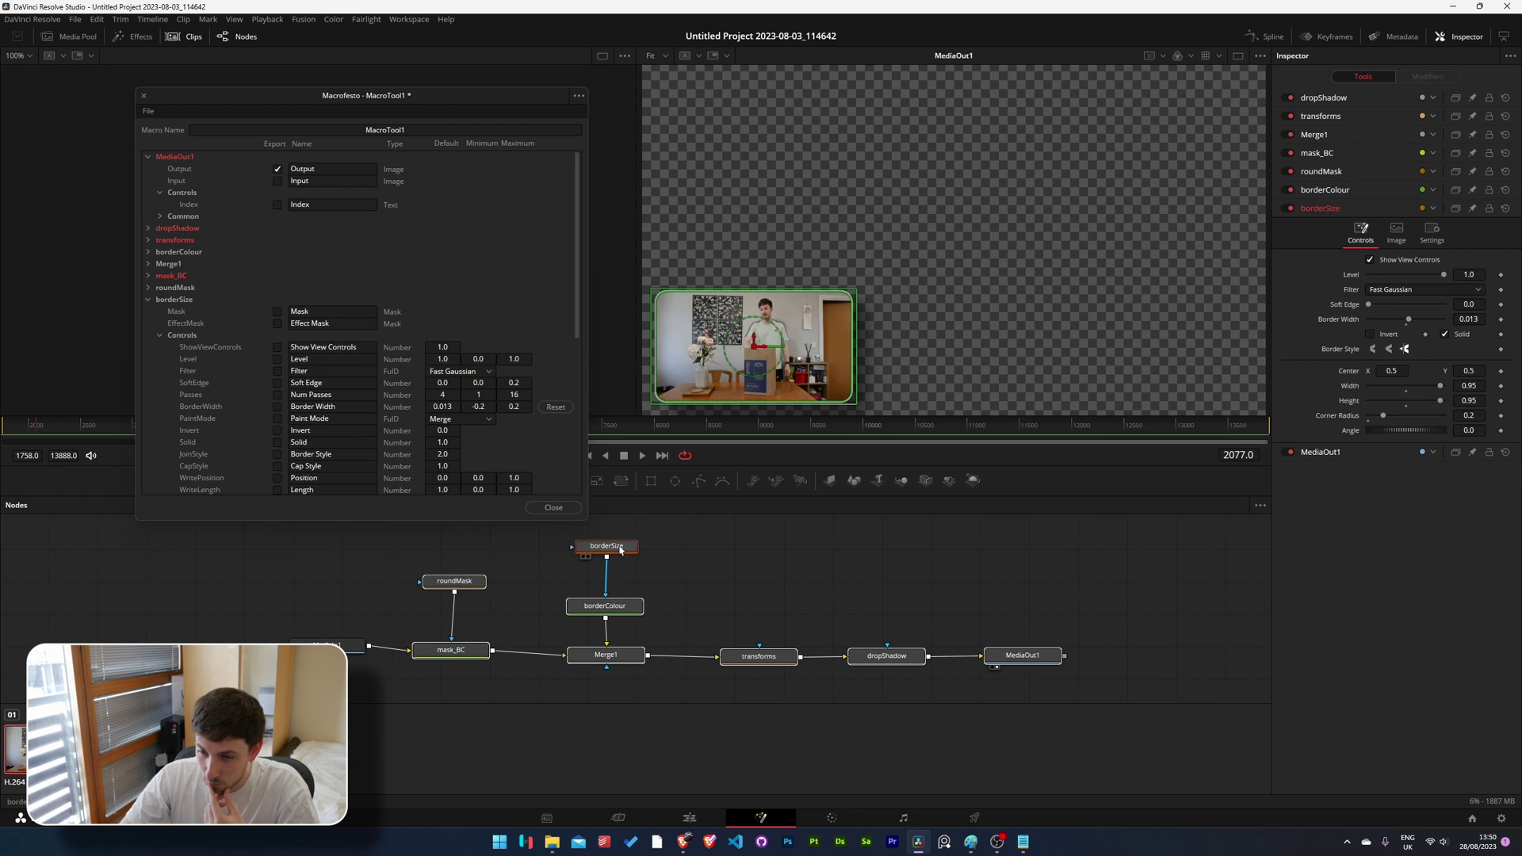
scroll(228, 327, "down", 3)
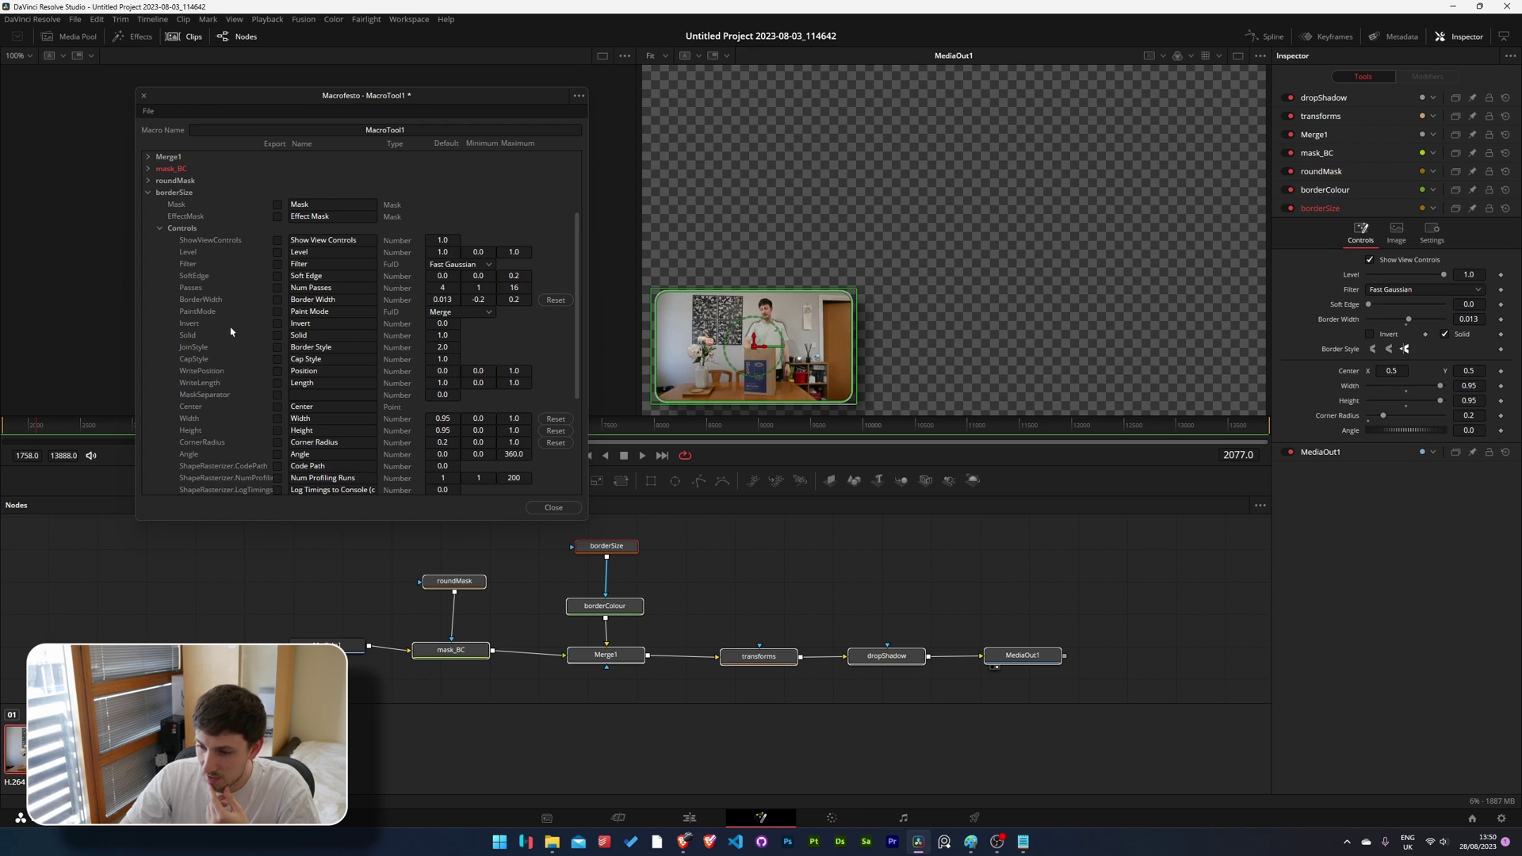
left_click(277, 252)
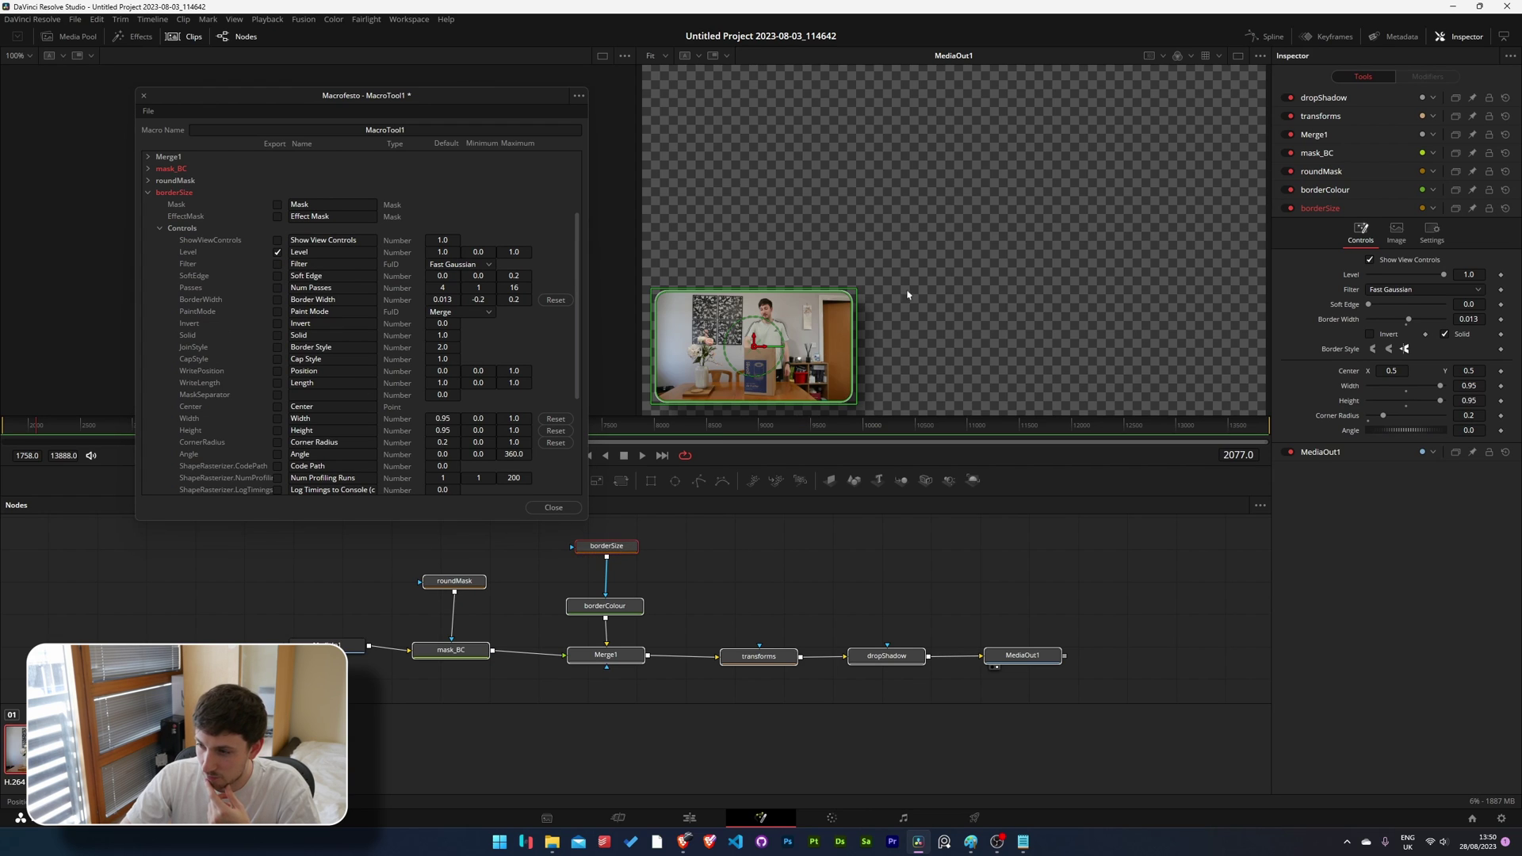
Test the borderSize Level and borderColour opacity sliders on the preview.
left_click(951, 599)
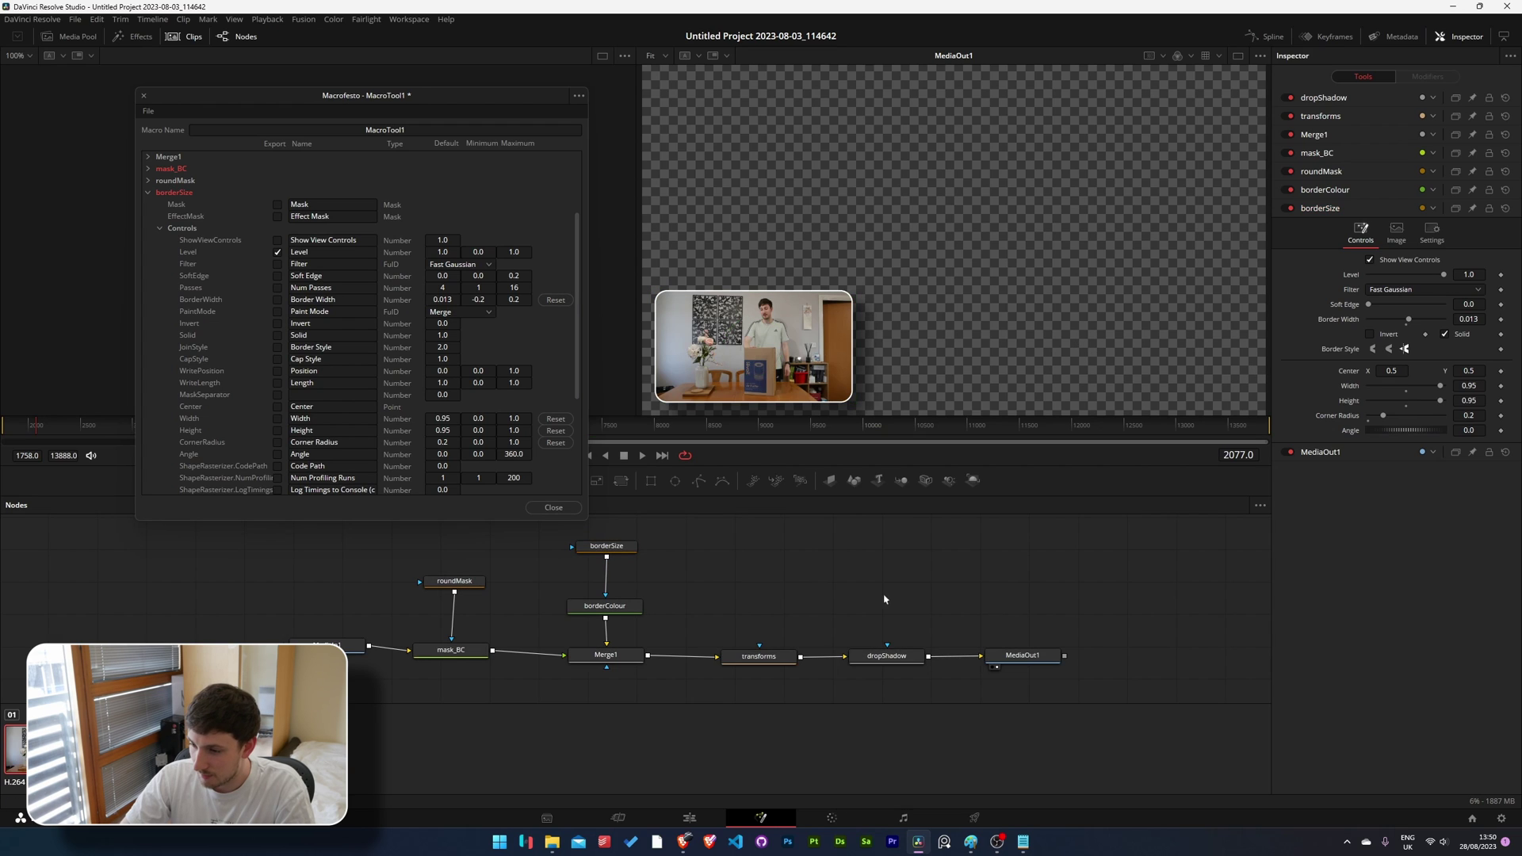
left_click(600, 547)
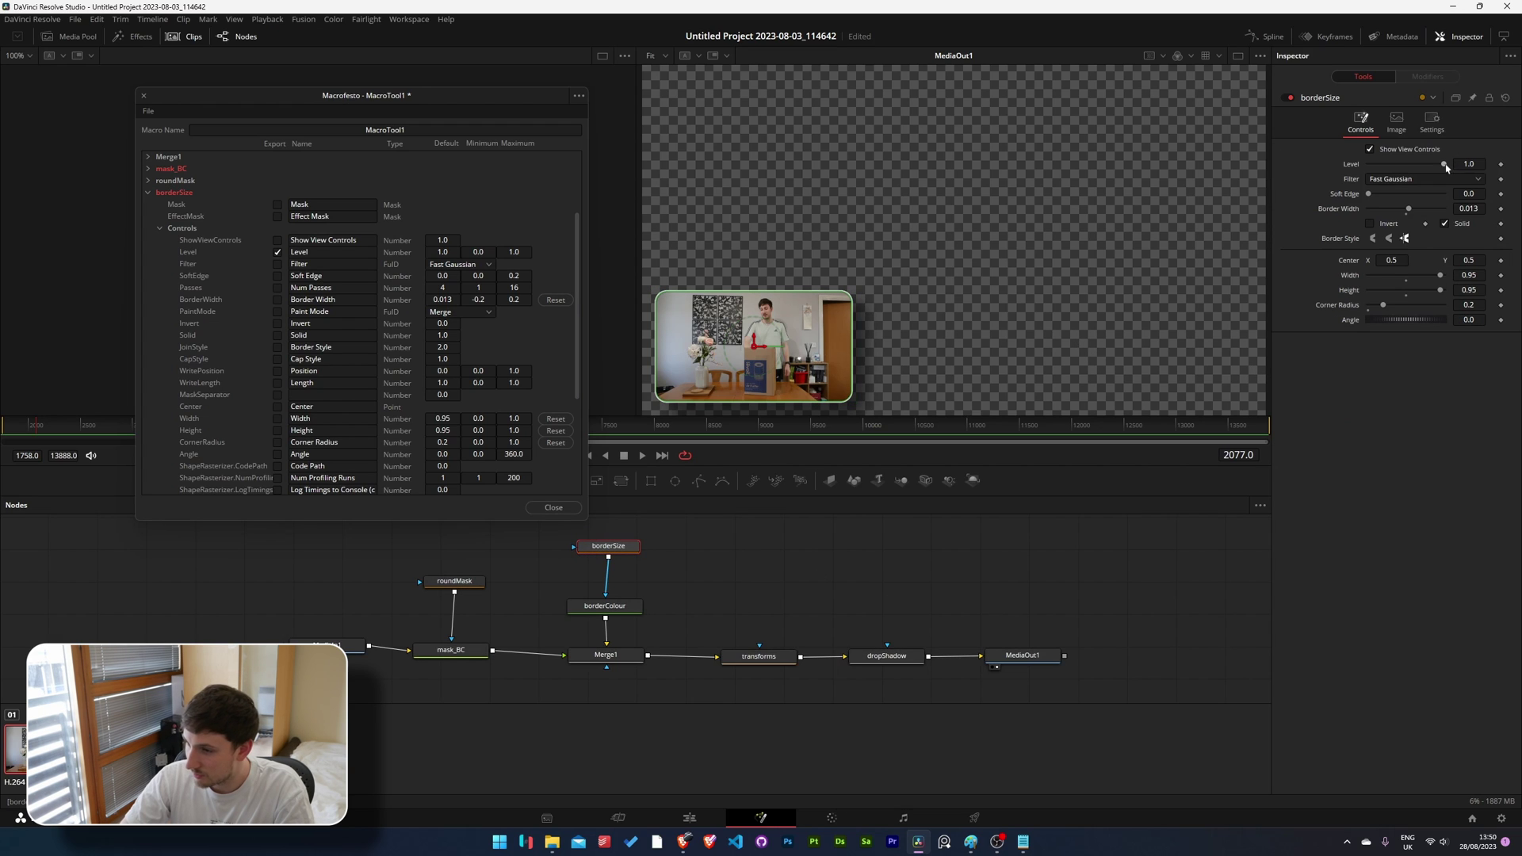
left_click_drag(1443, 163, 1513, 181)
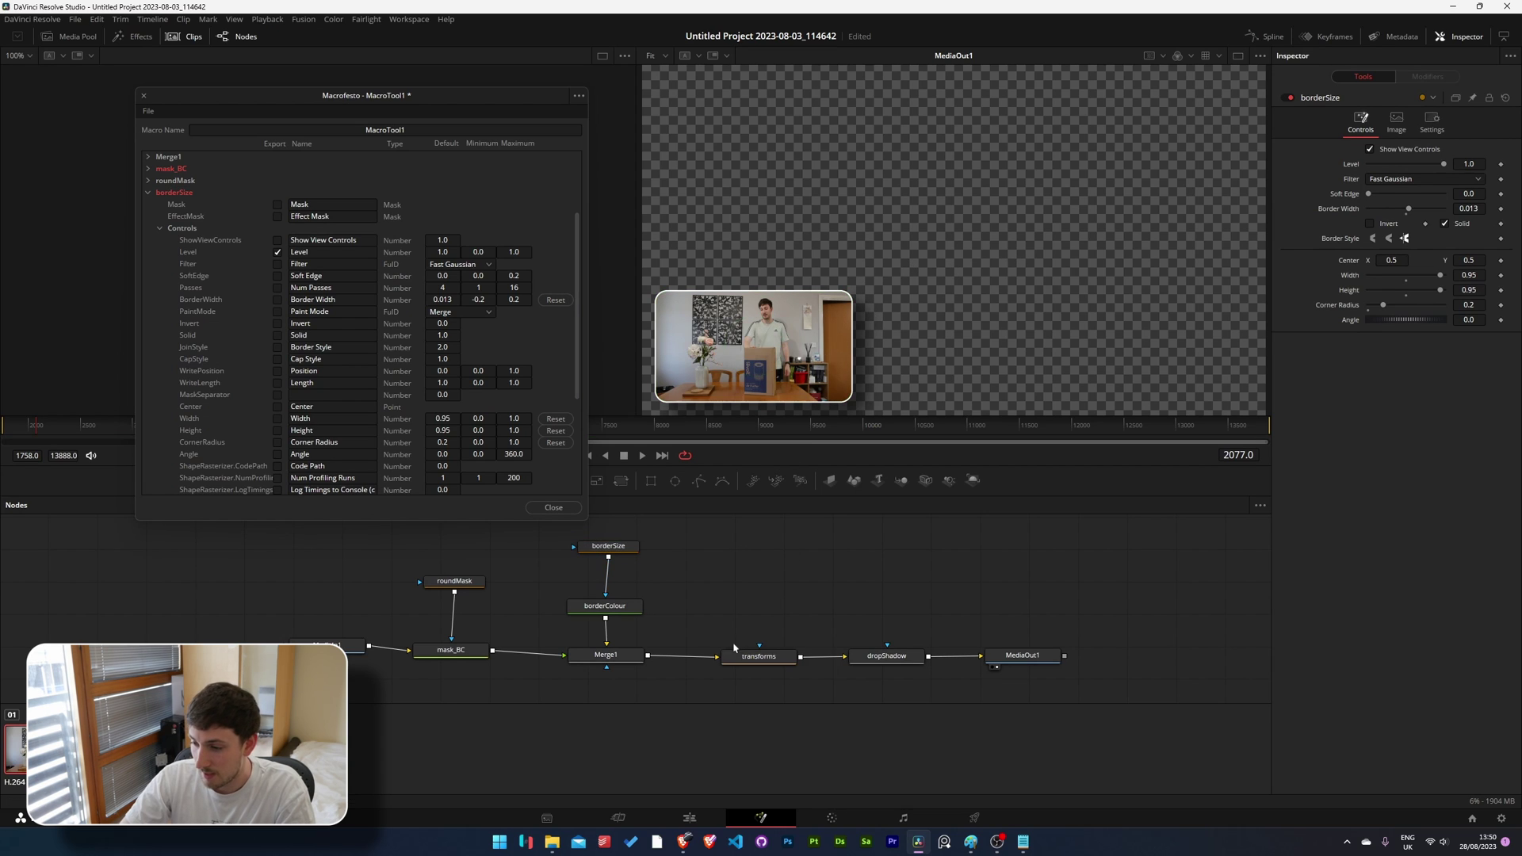
left_click(757, 657)
left_click(602, 607)
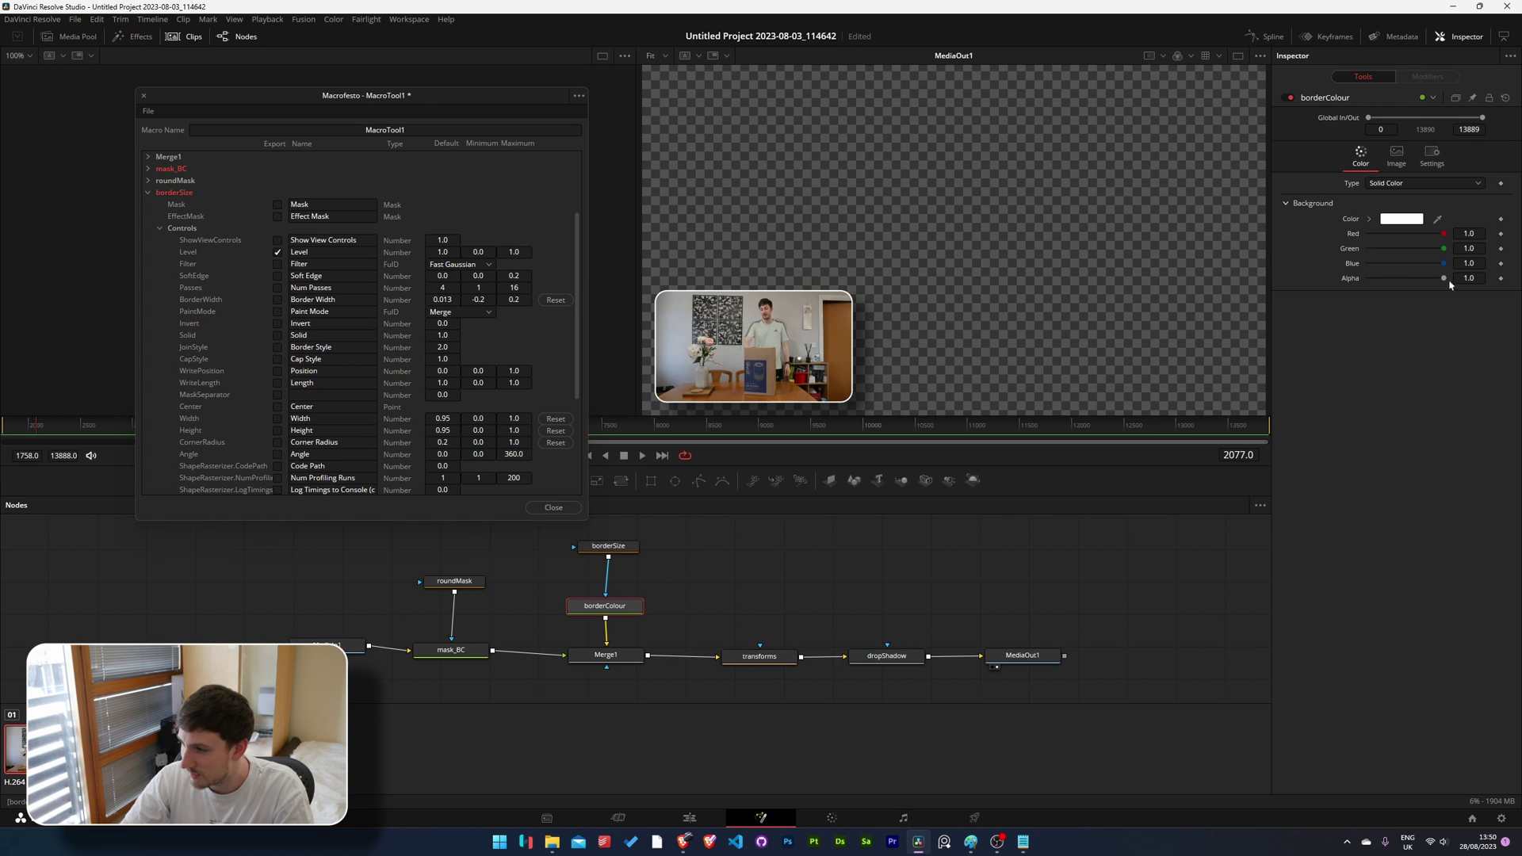
mouse_move(1444, 279)
left_mouse_down()
mouse_move(1372, 281)
mouse_move(1449, 283)
left_mouse_up()
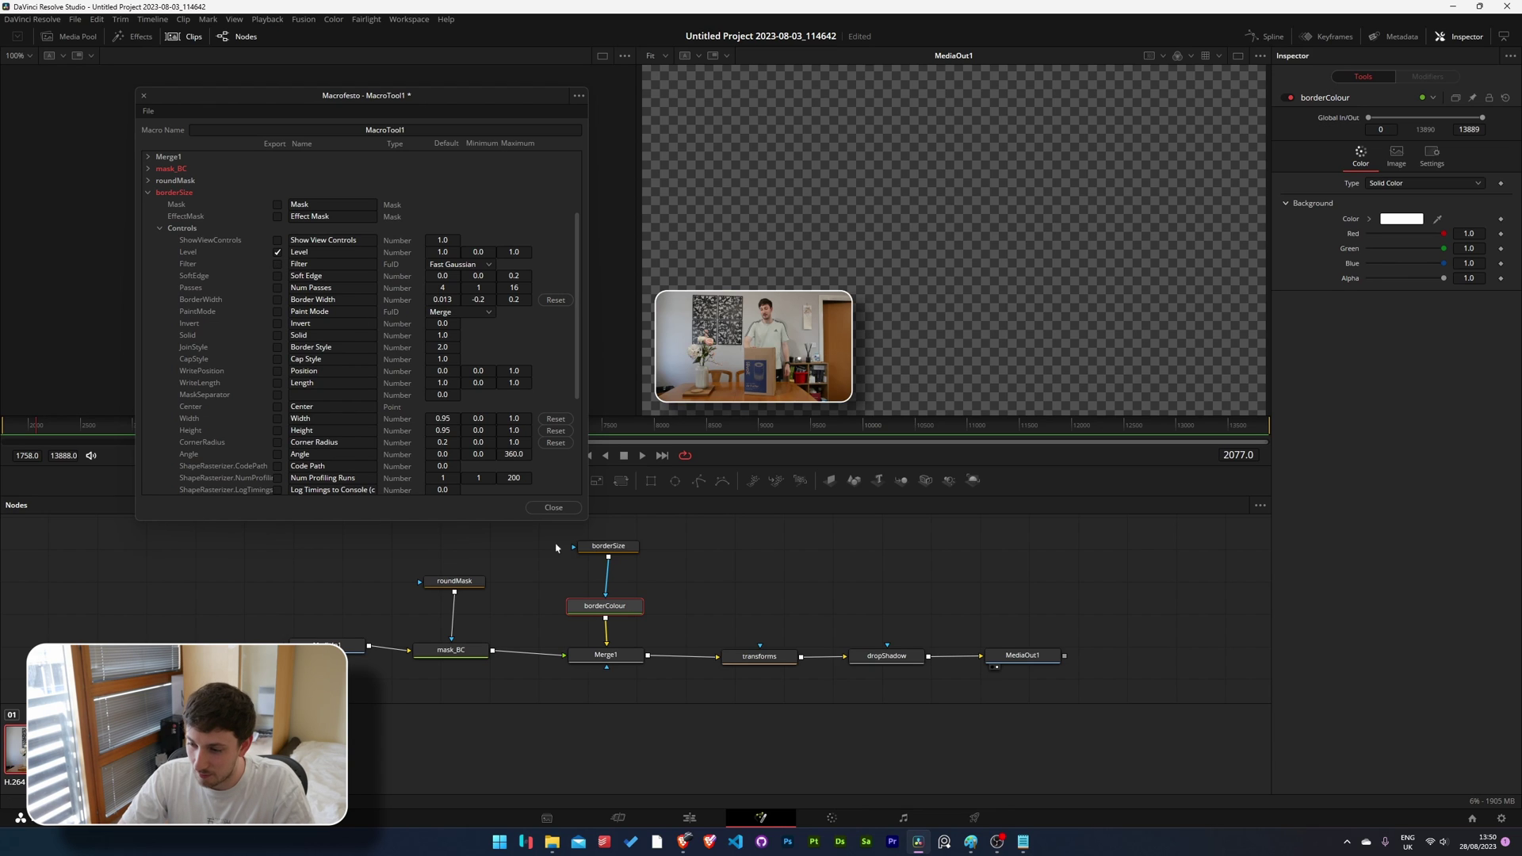
left_click(608, 546)
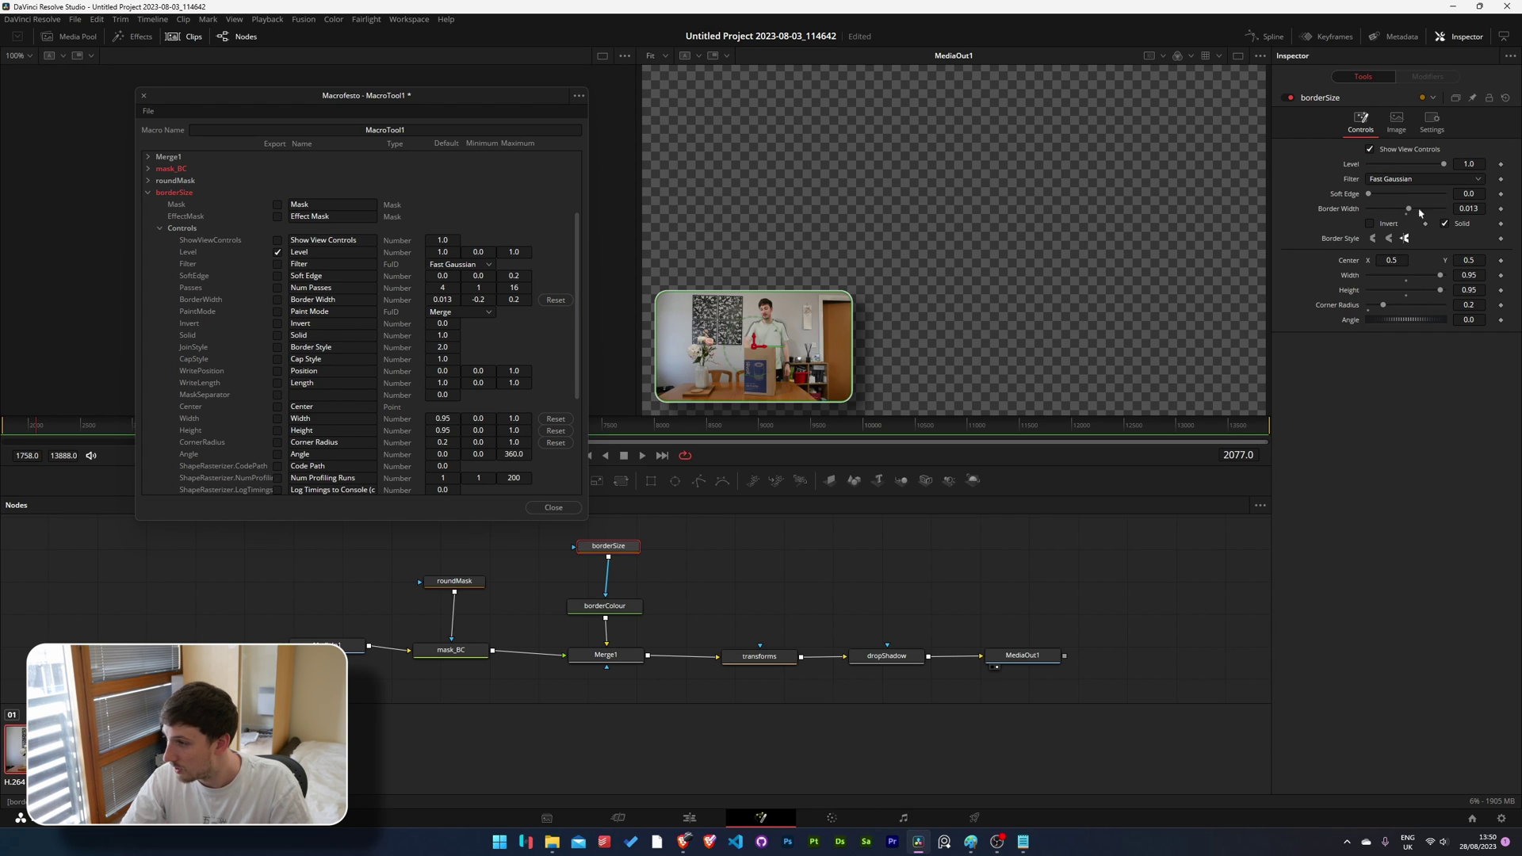
Thicken the border to 0.016 and export Border Width, Corner Radius, Width and Height as macro controls.
left_click_drag(1409, 210, 1408, 214)
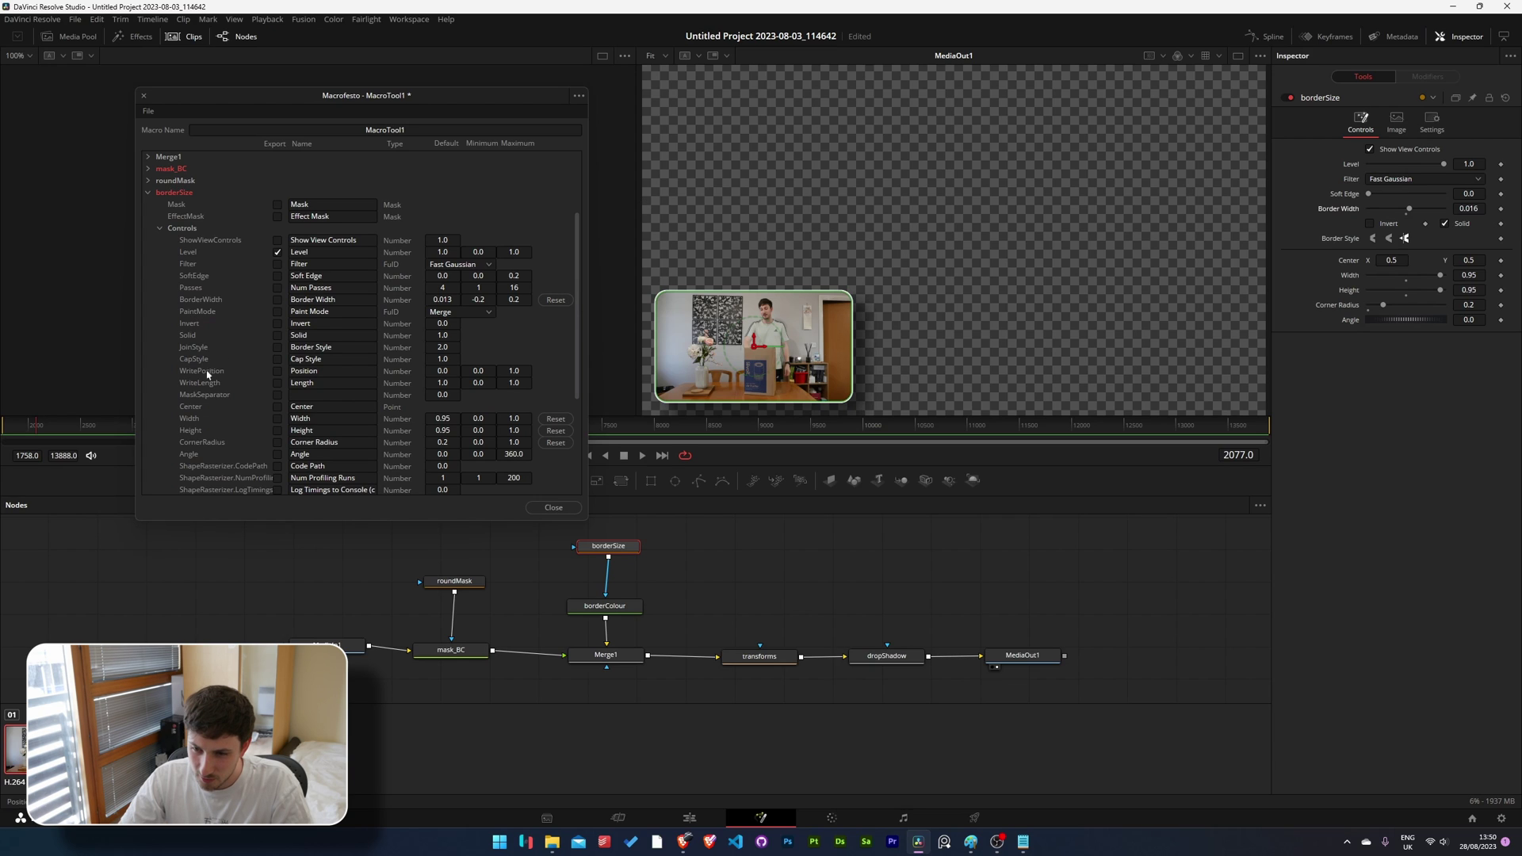
scroll(223, 266, "down", 1)
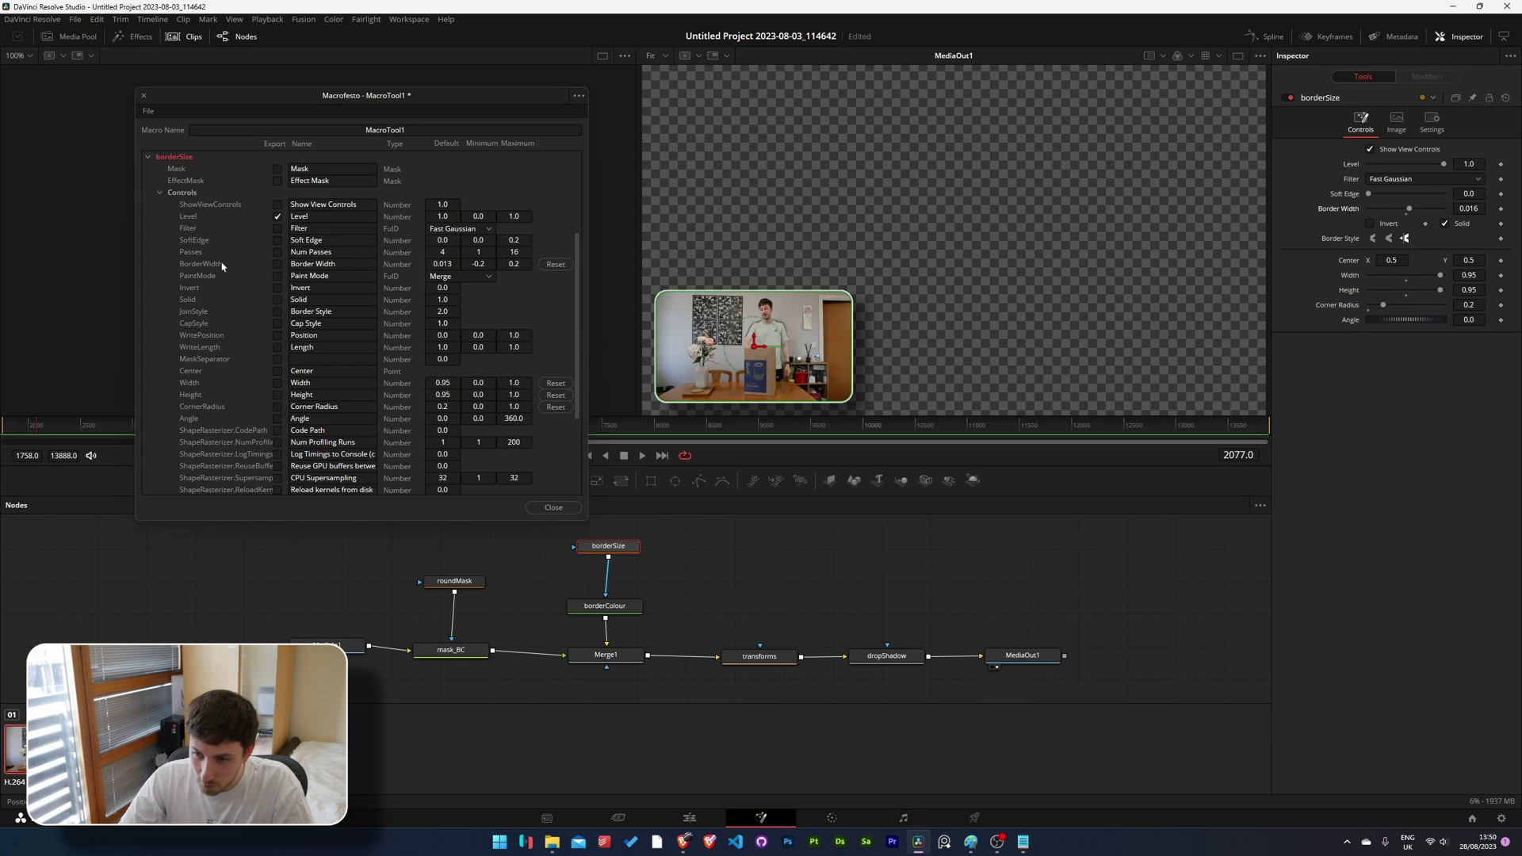
left_click(277, 265)
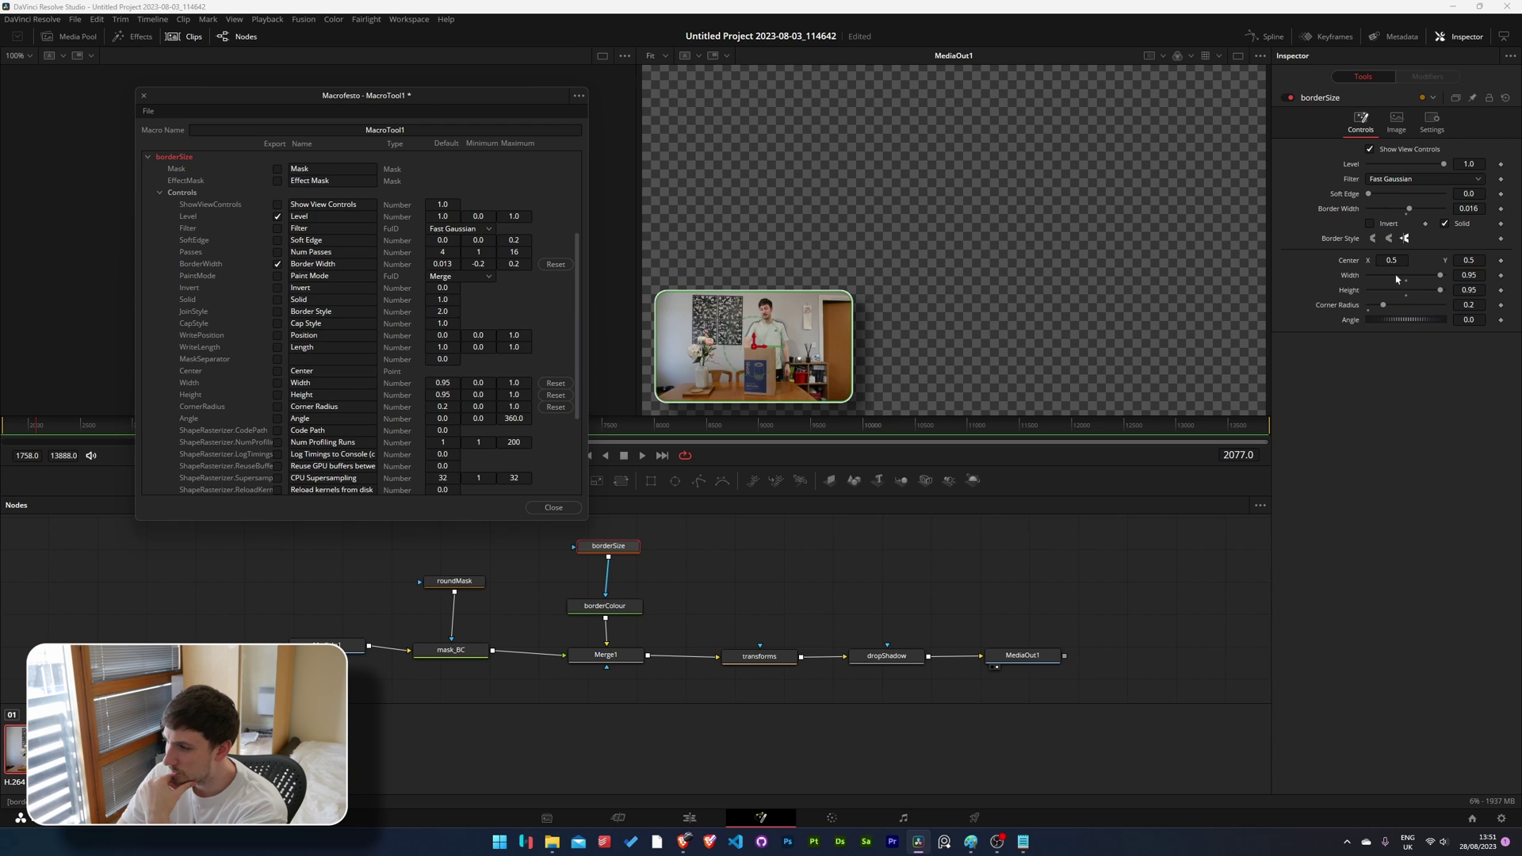
left_click_drag(1440, 279, 1435, 277)
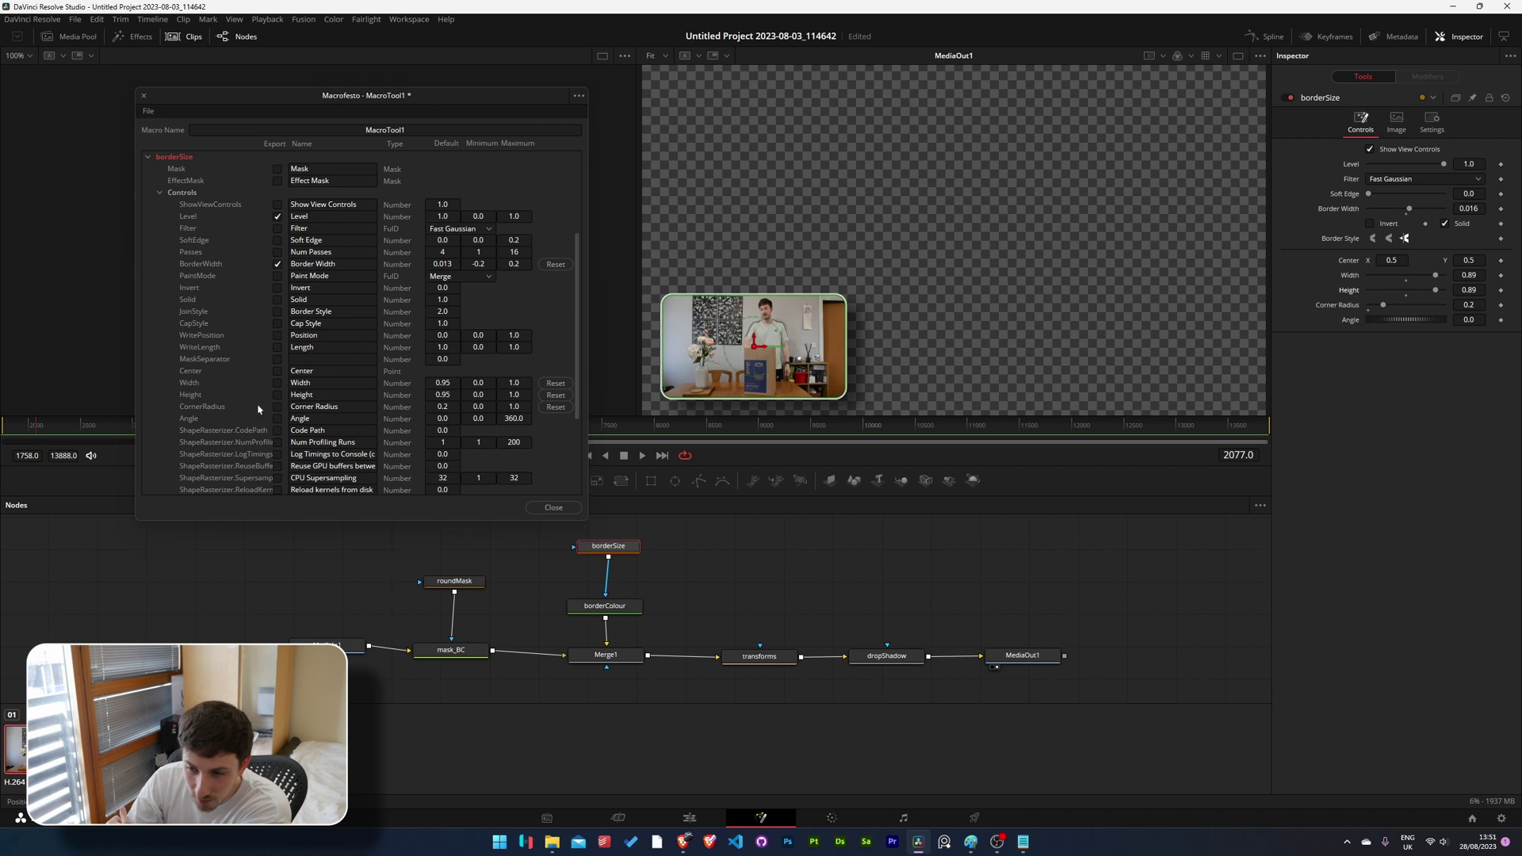
left_click(277, 406)
left_click(277, 384)
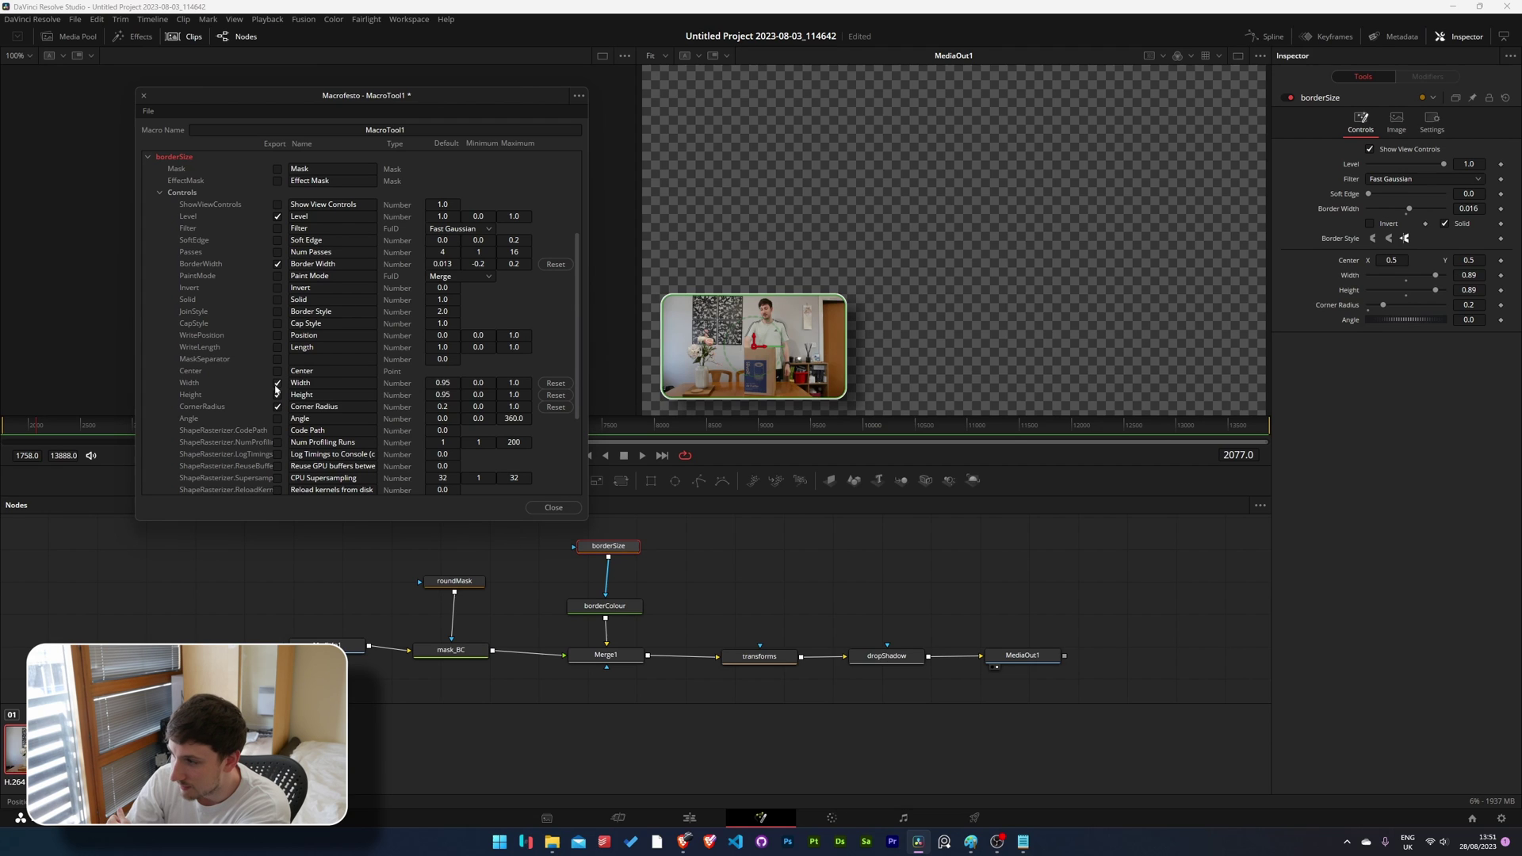
left_click(277, 395)
Enter 0.95 as borderSize's Width and clear the Height value for re-entry.
left_click_drag(1434, 275, 1446, 275)
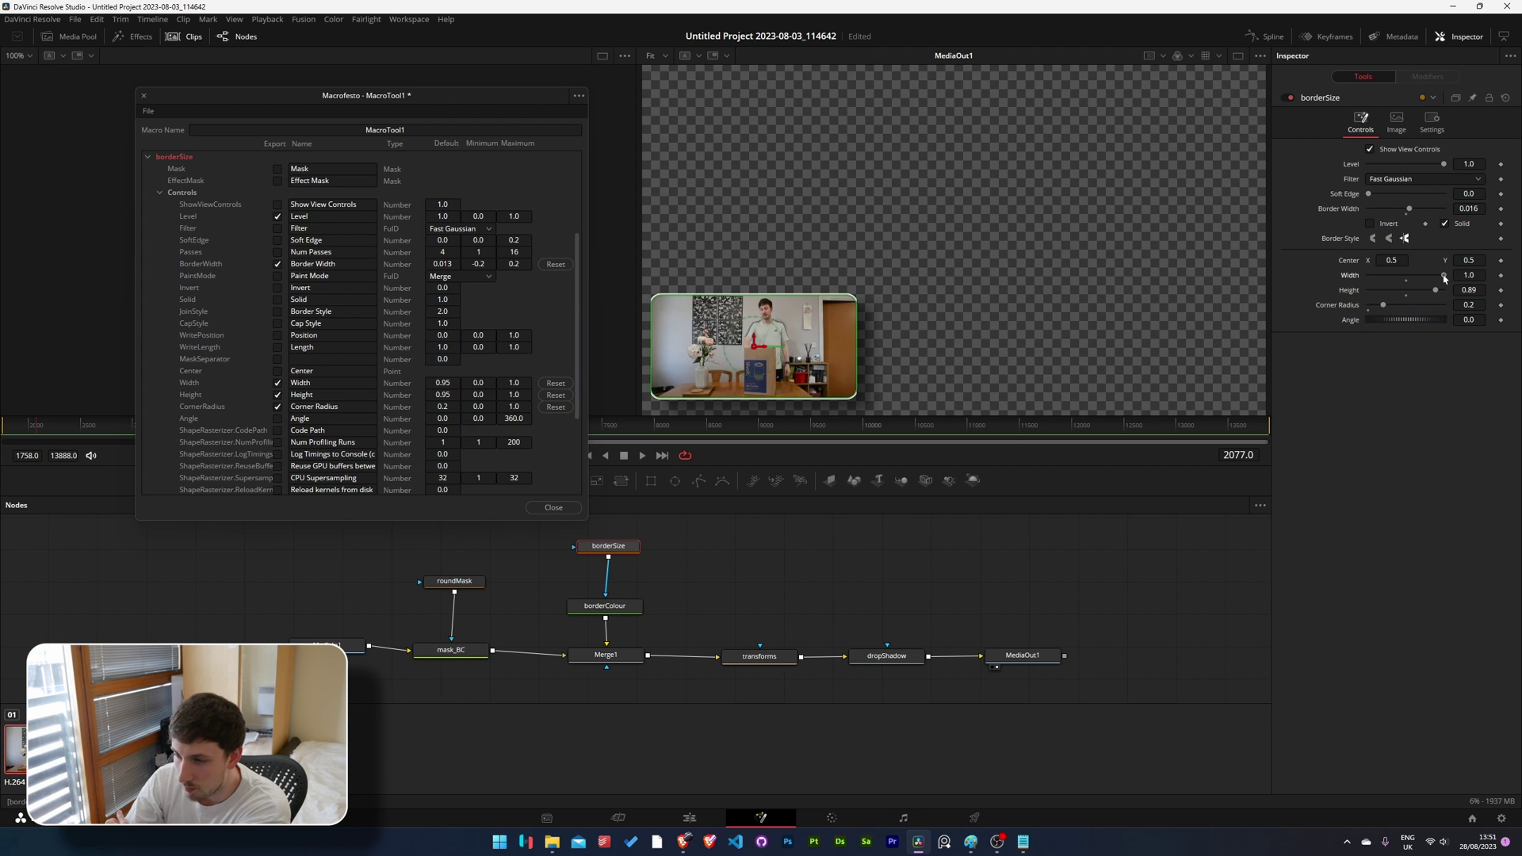
left_click(1444, 291)
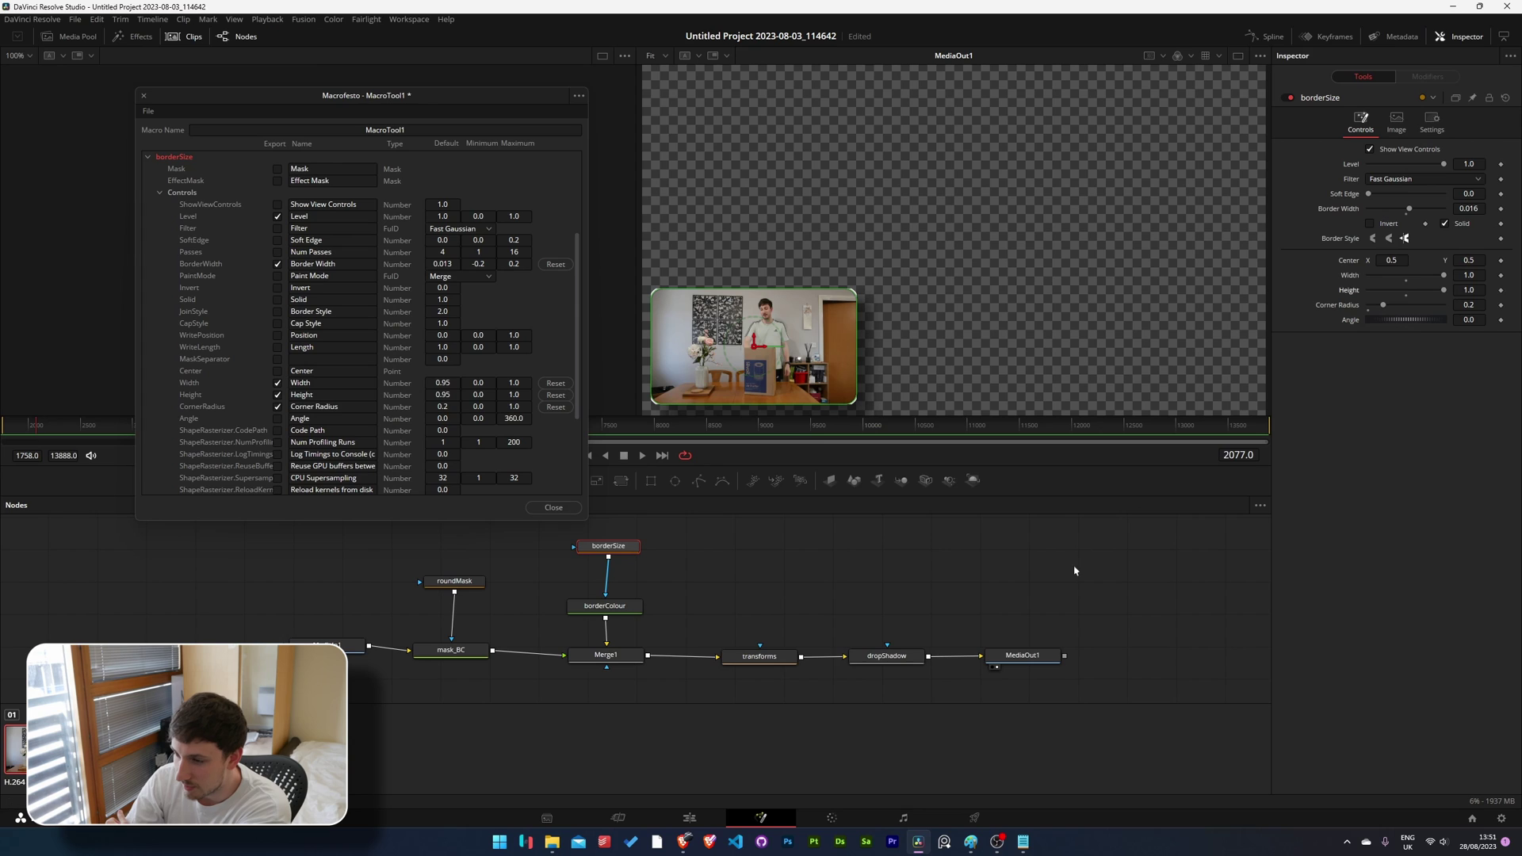
left_click(1028, 657)
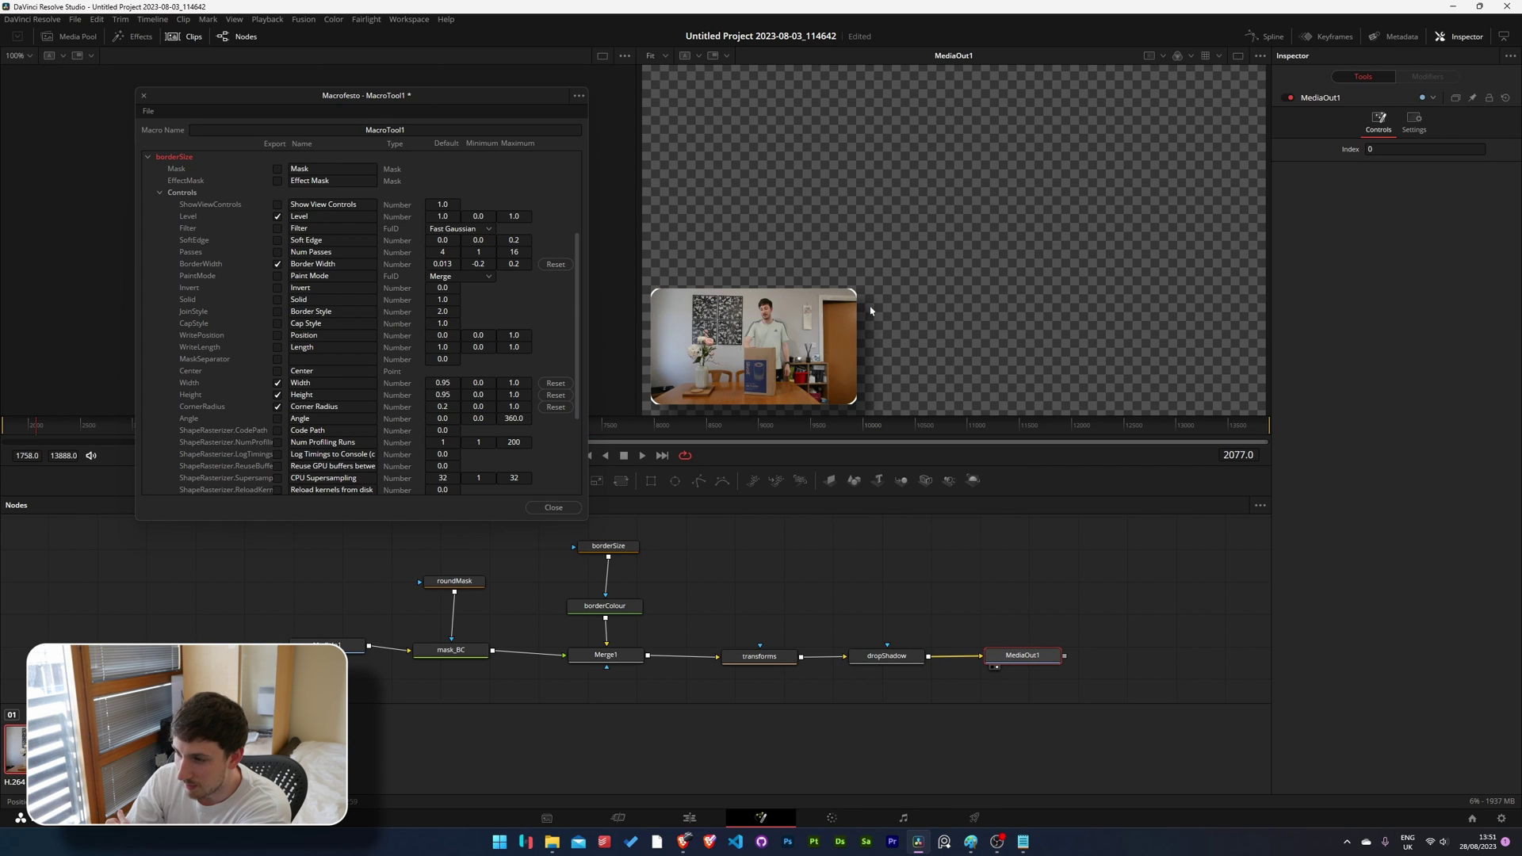
left_click(608, 546)
left_click(1469, 275)
type("0.9")
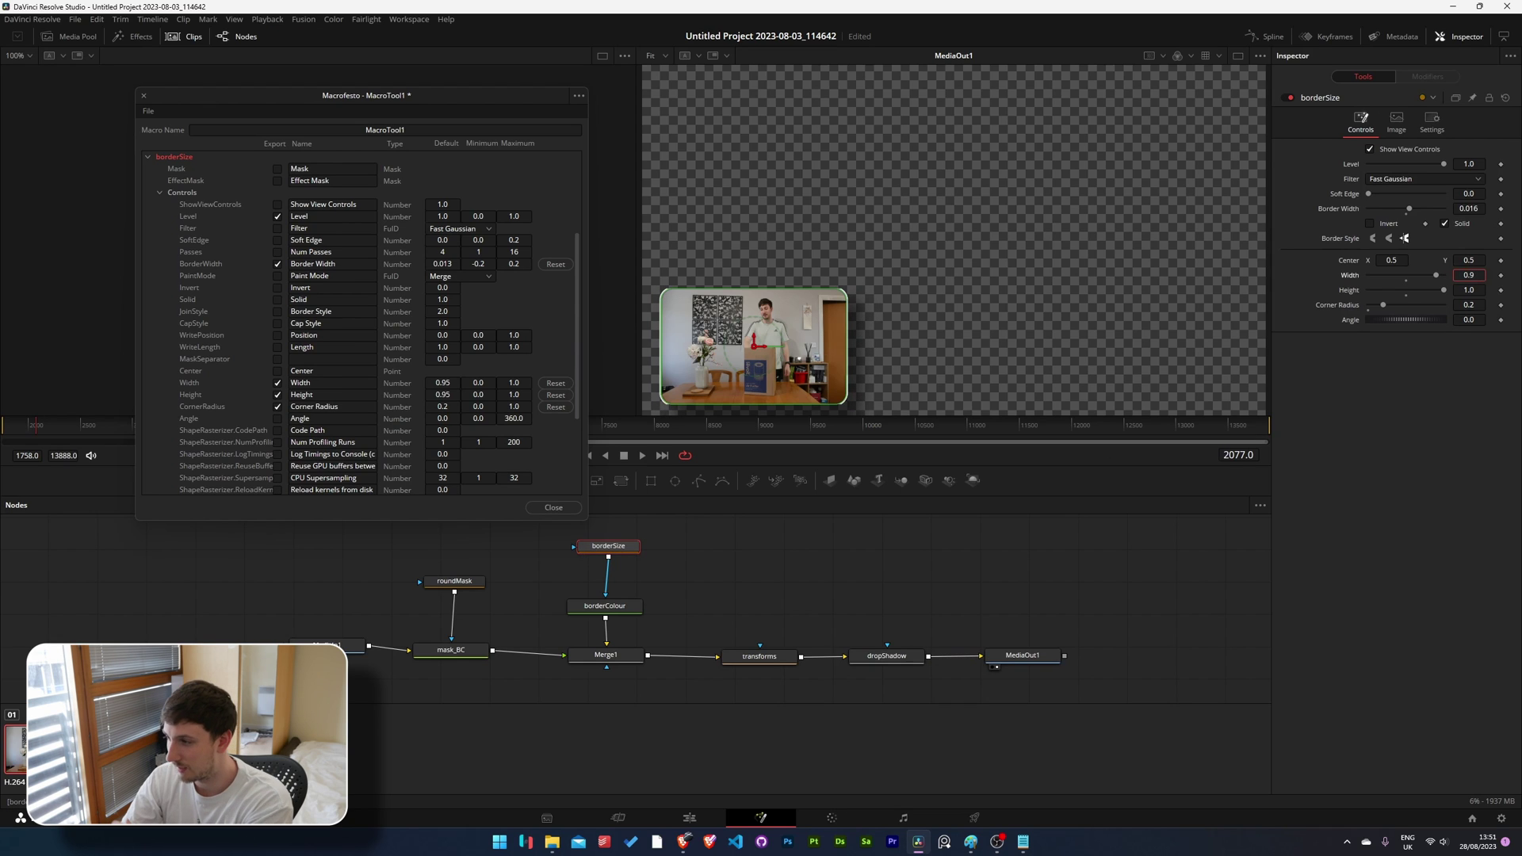
type("5")
key("Tab")
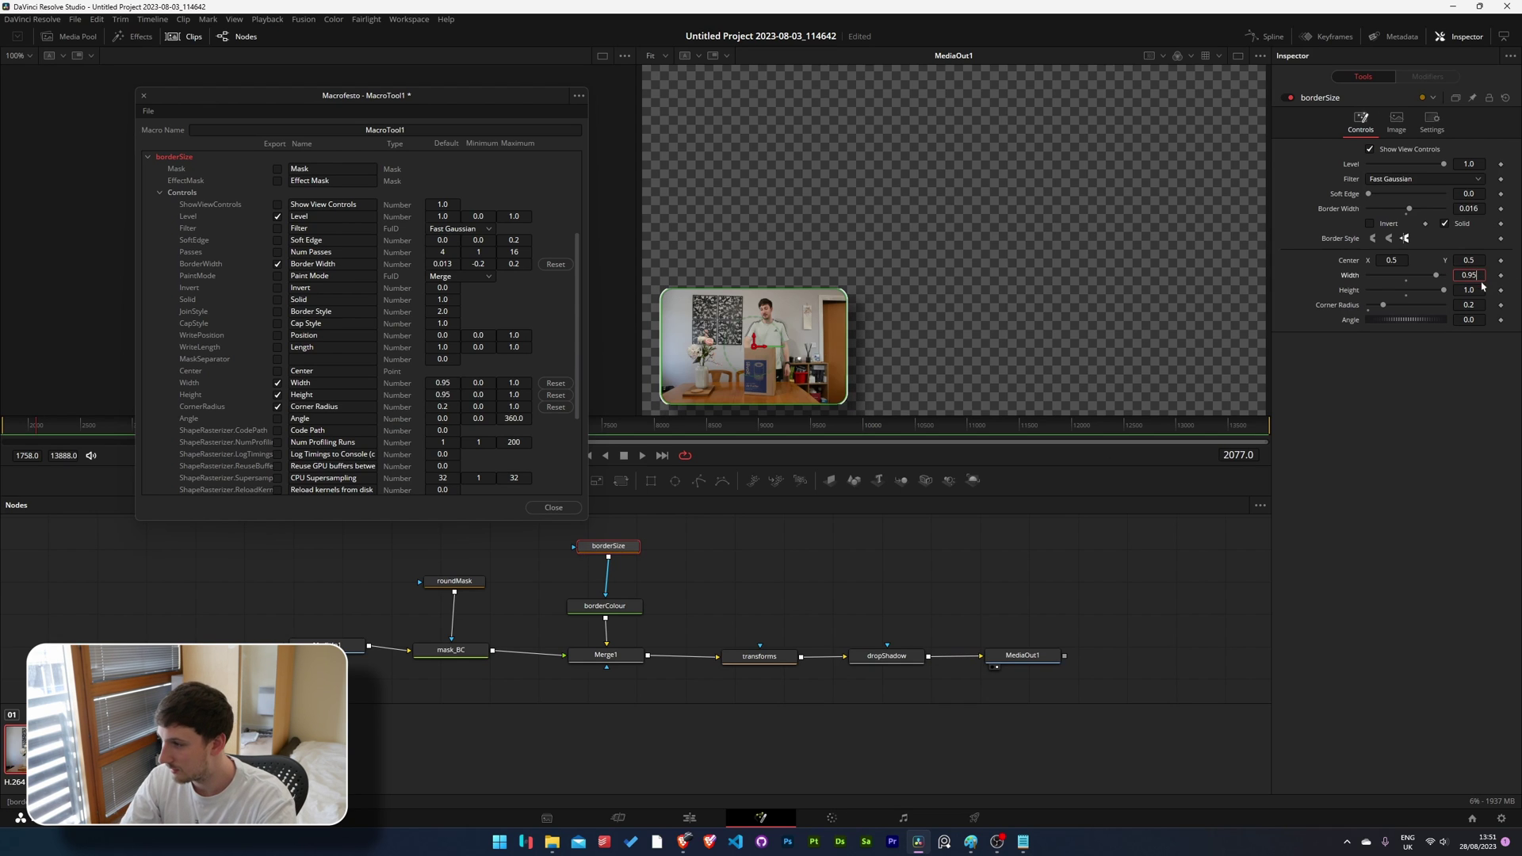
key("BackSpace")
key("BackSpace")
key("BackSpace")
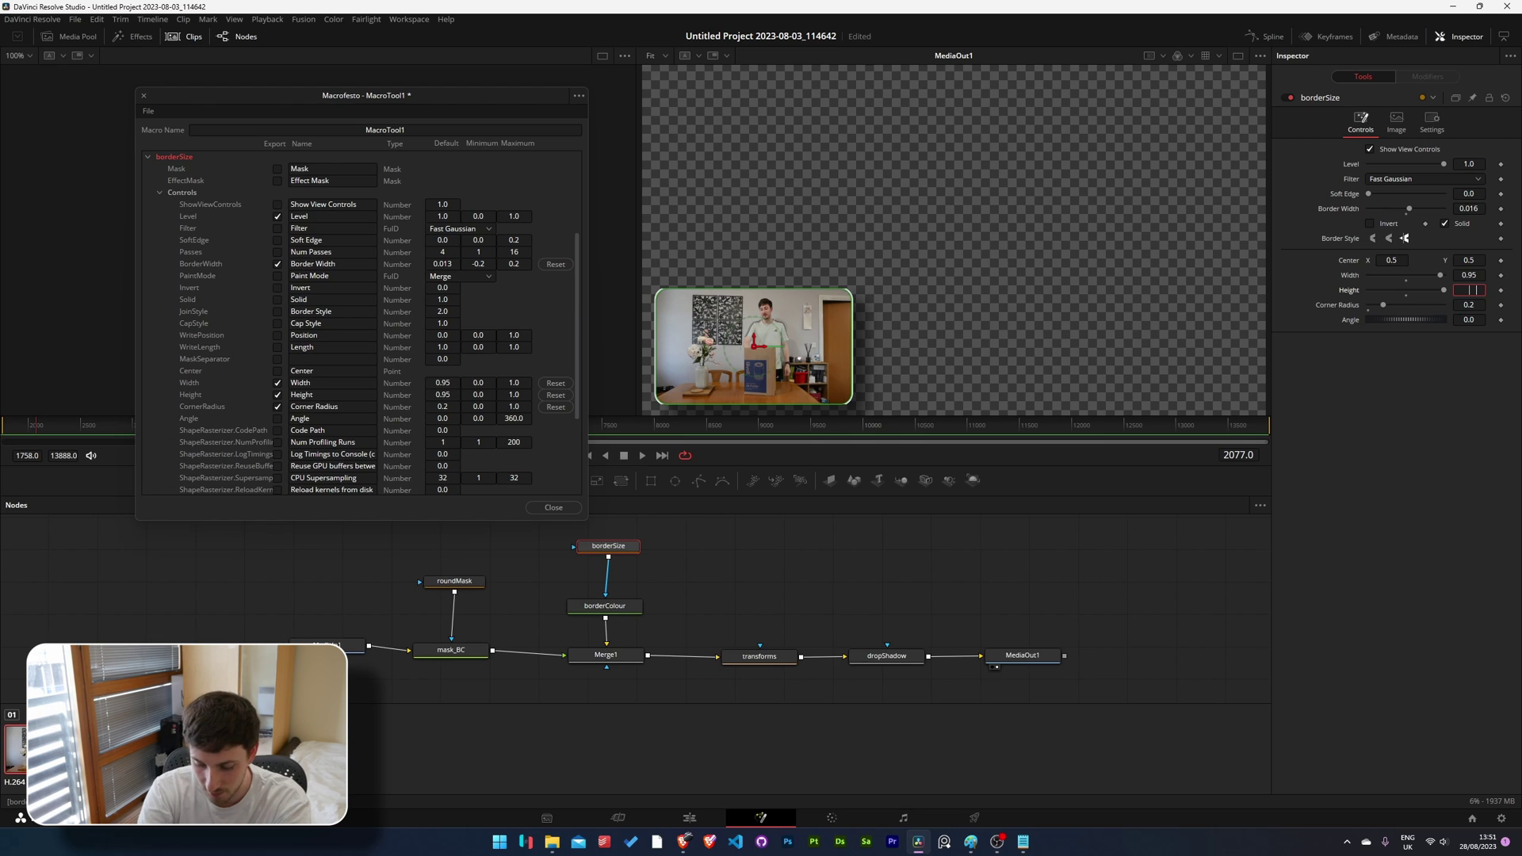
type("0.95")
Confirm borderSize Height 0.95 and cap the macro's Height and Width maximums at 0.95.
key("Tab")
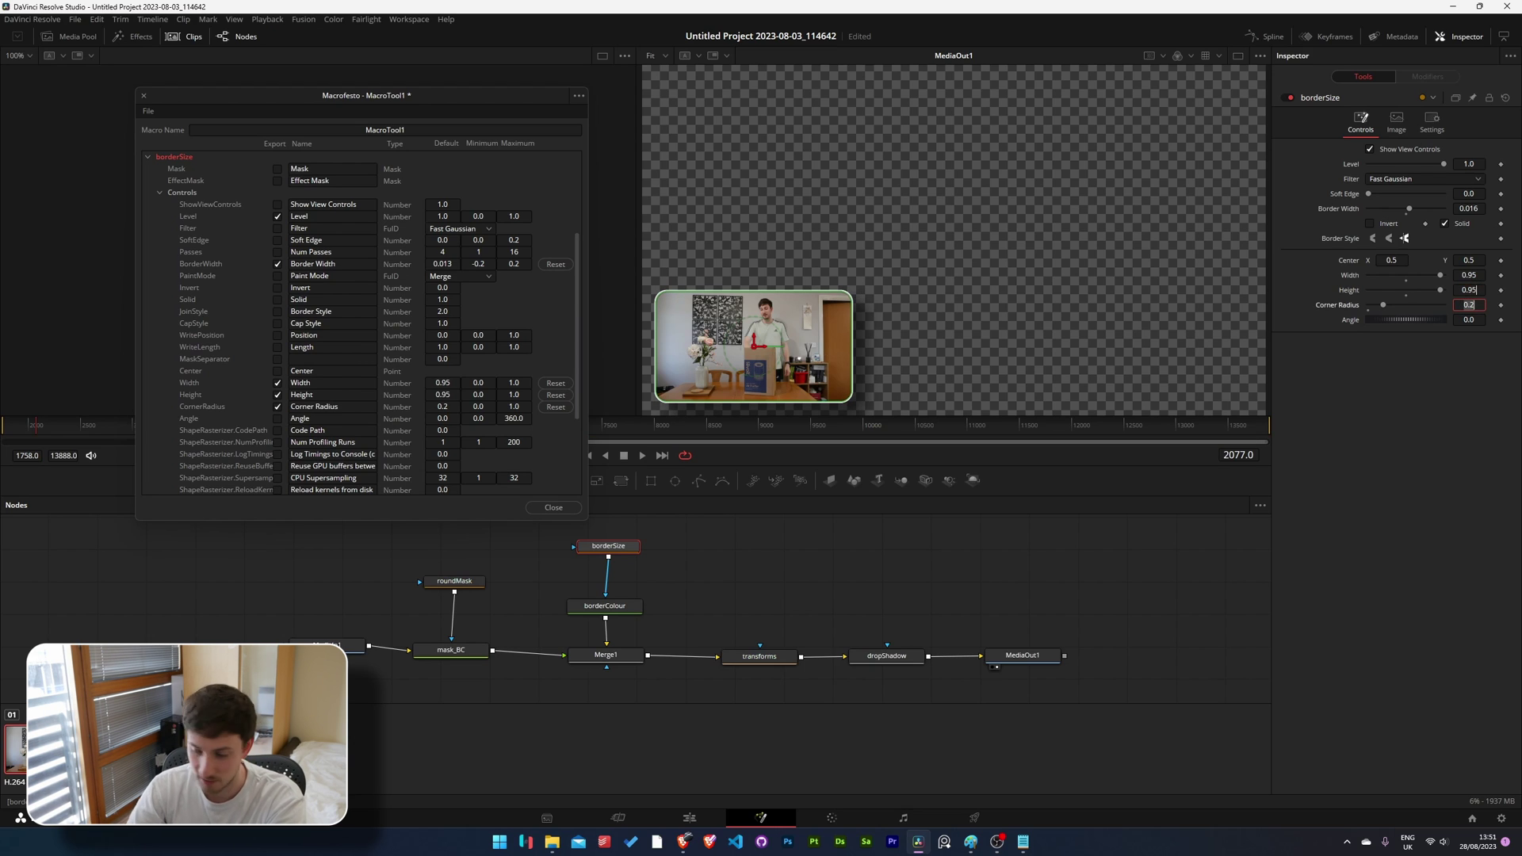
key("Return")
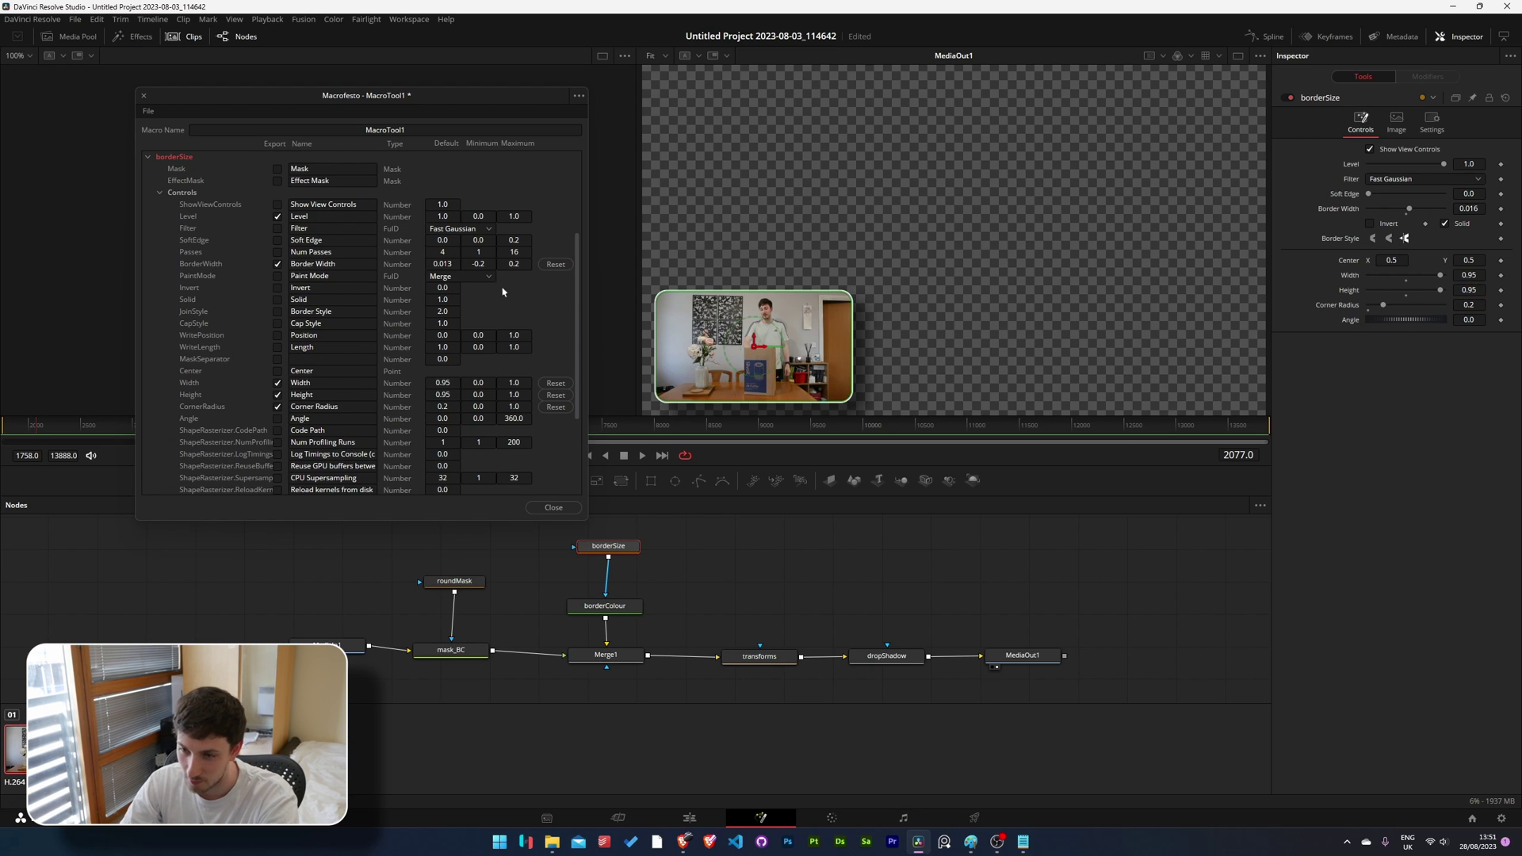
left_click(526, 394)
key("BackSpace")
key("BackSpace")
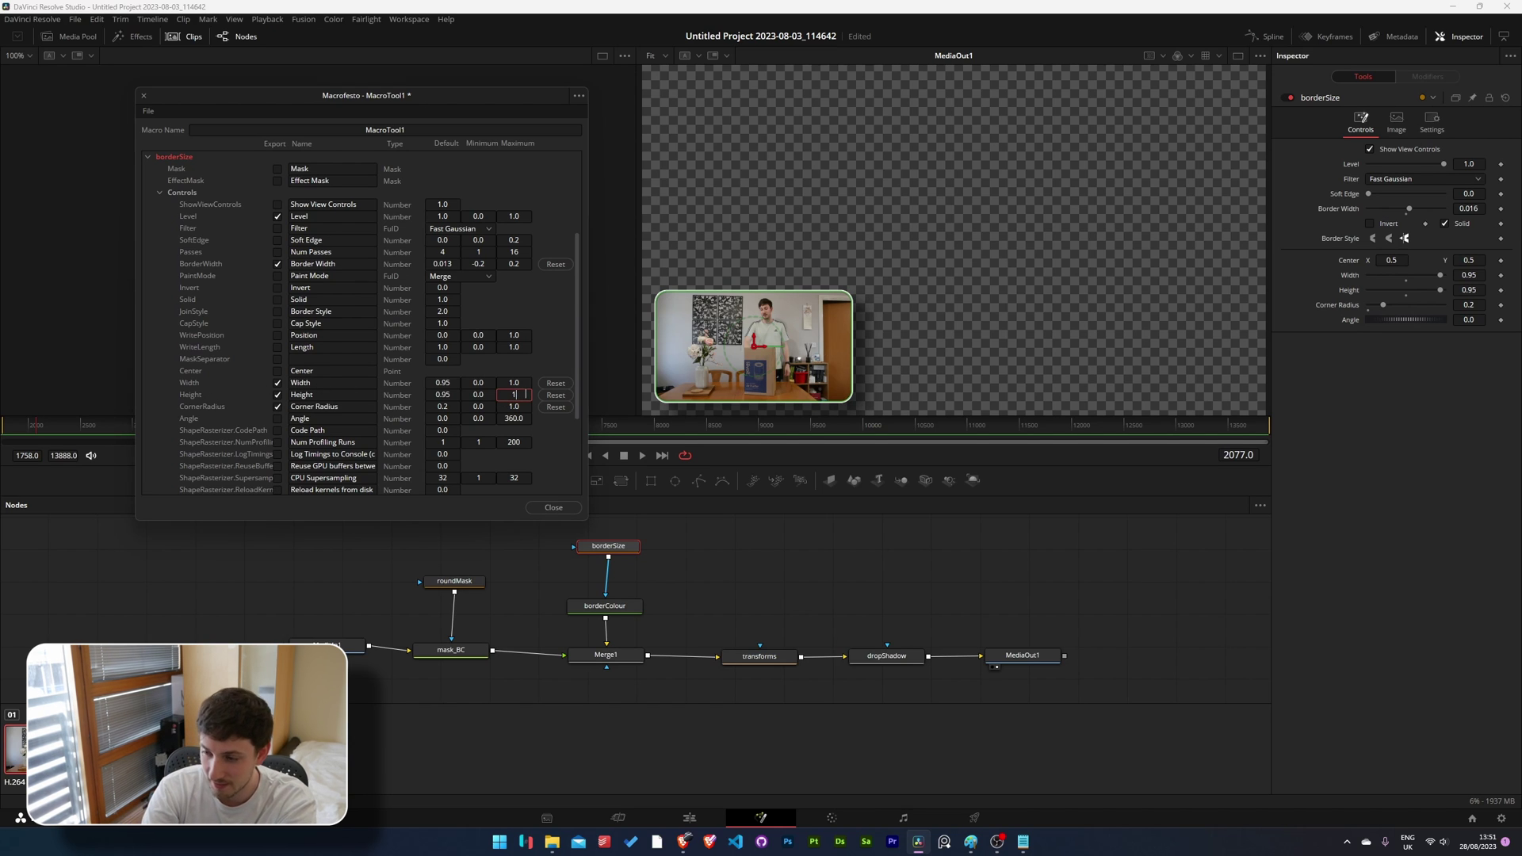
type("0.95")
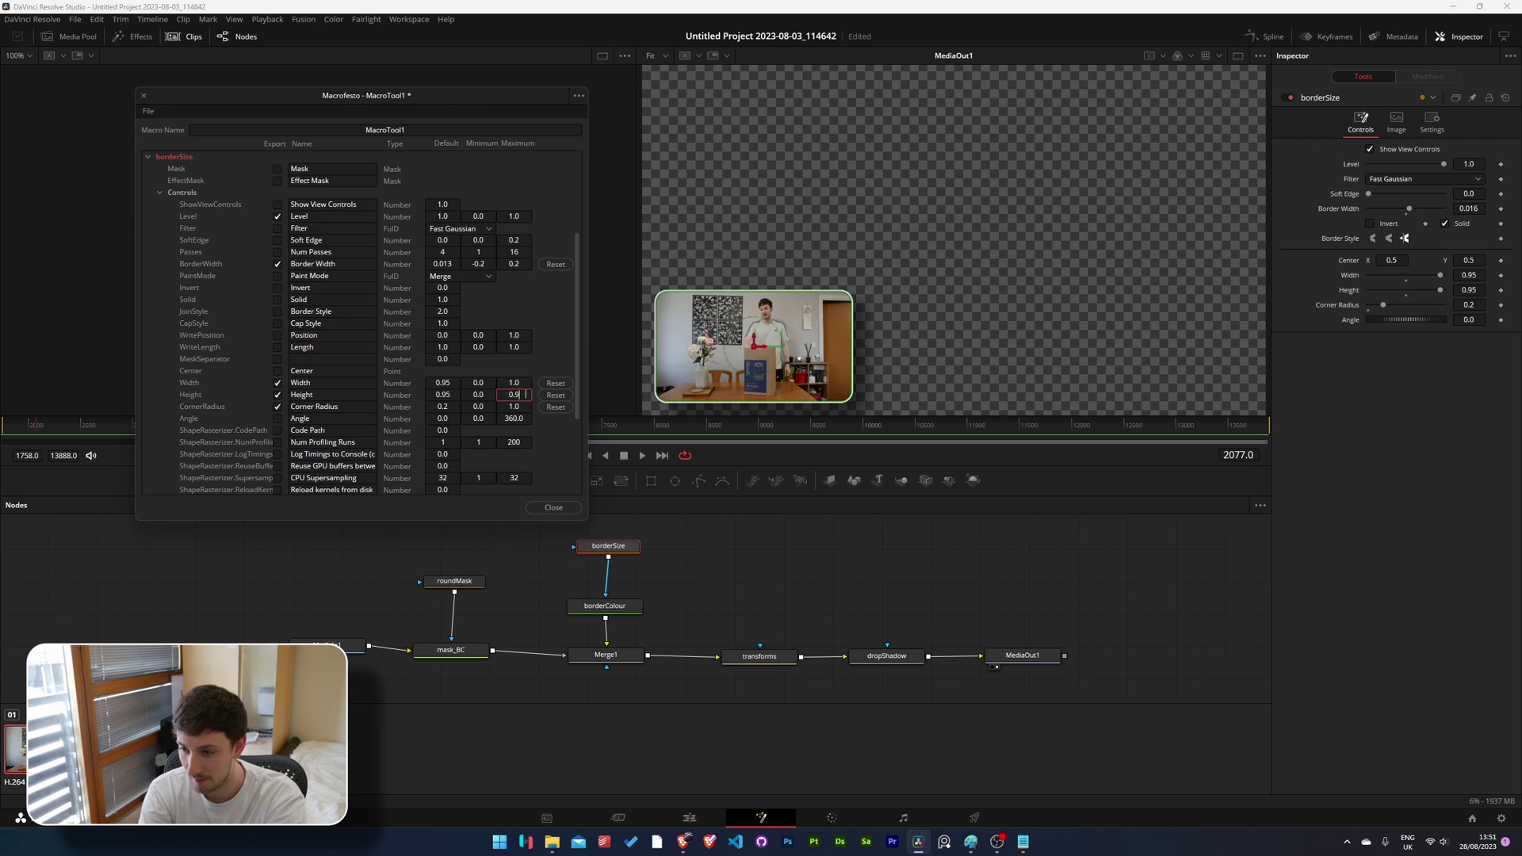
left_click(517, 383)
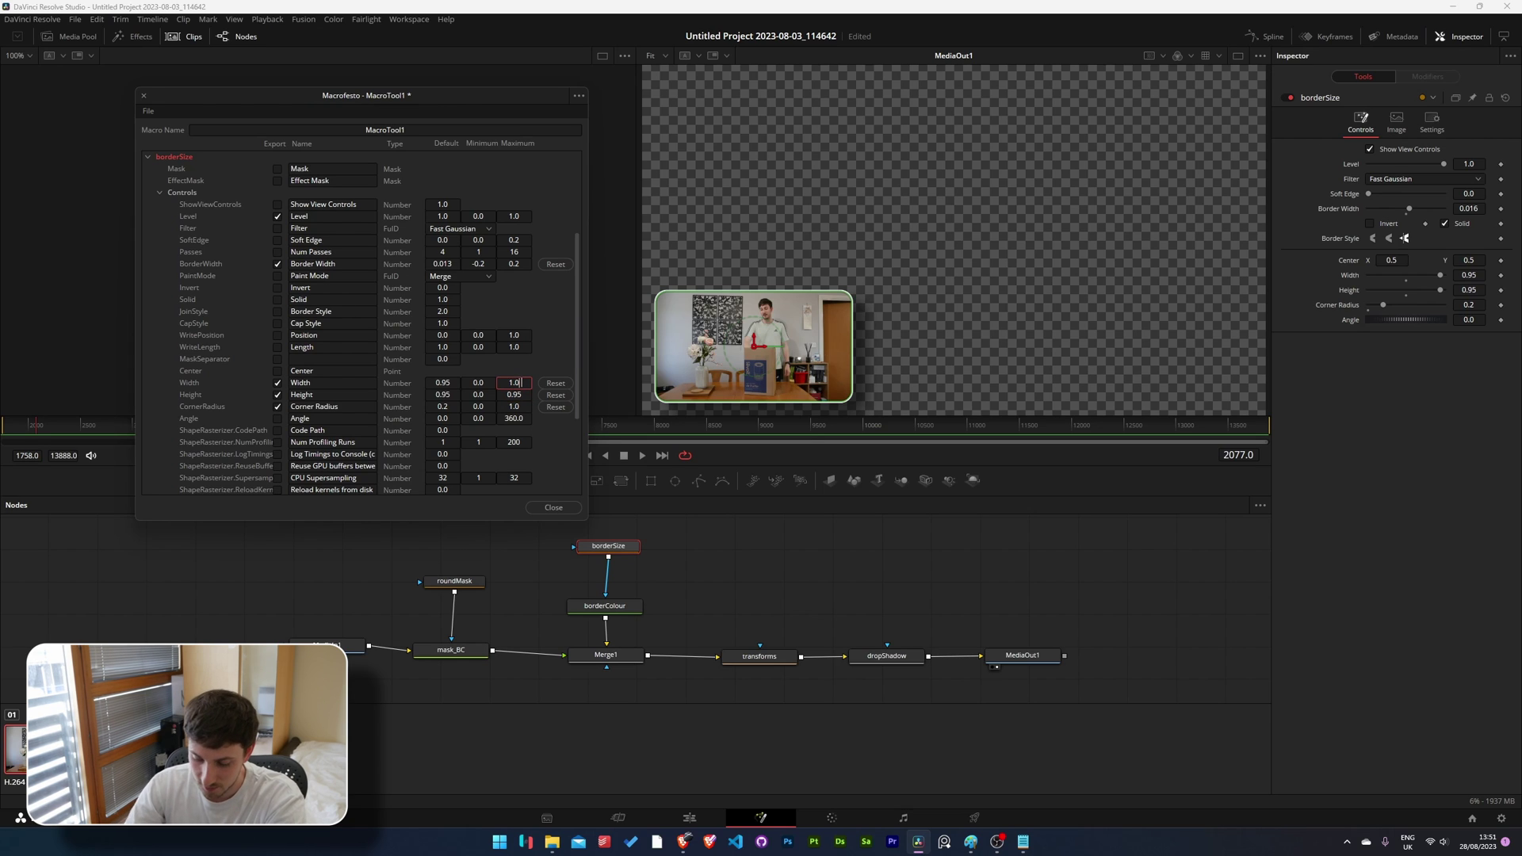
key("BackSpace")
type("0.")
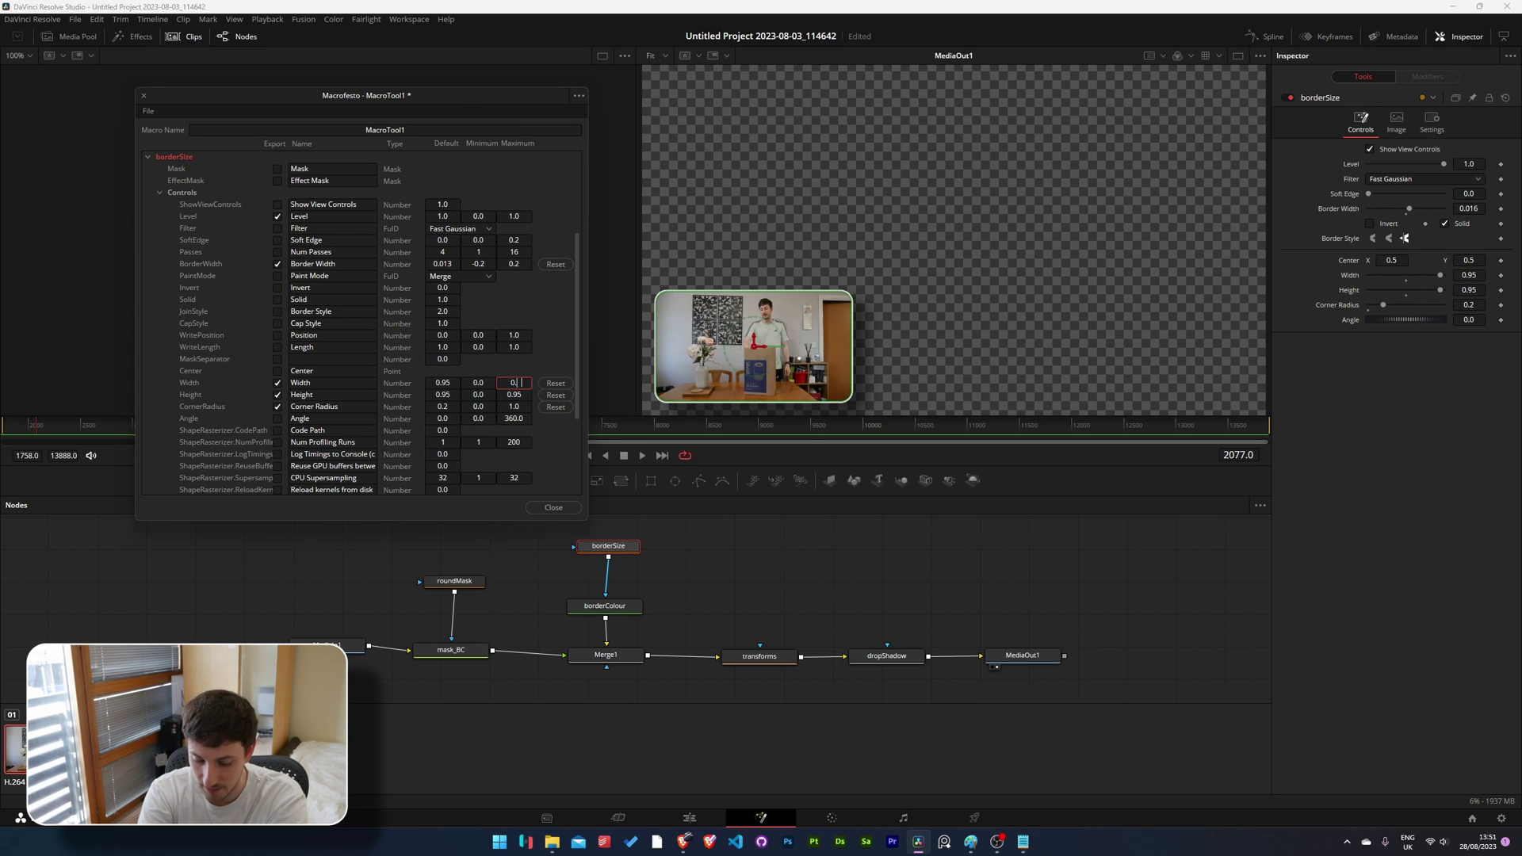
type("95")
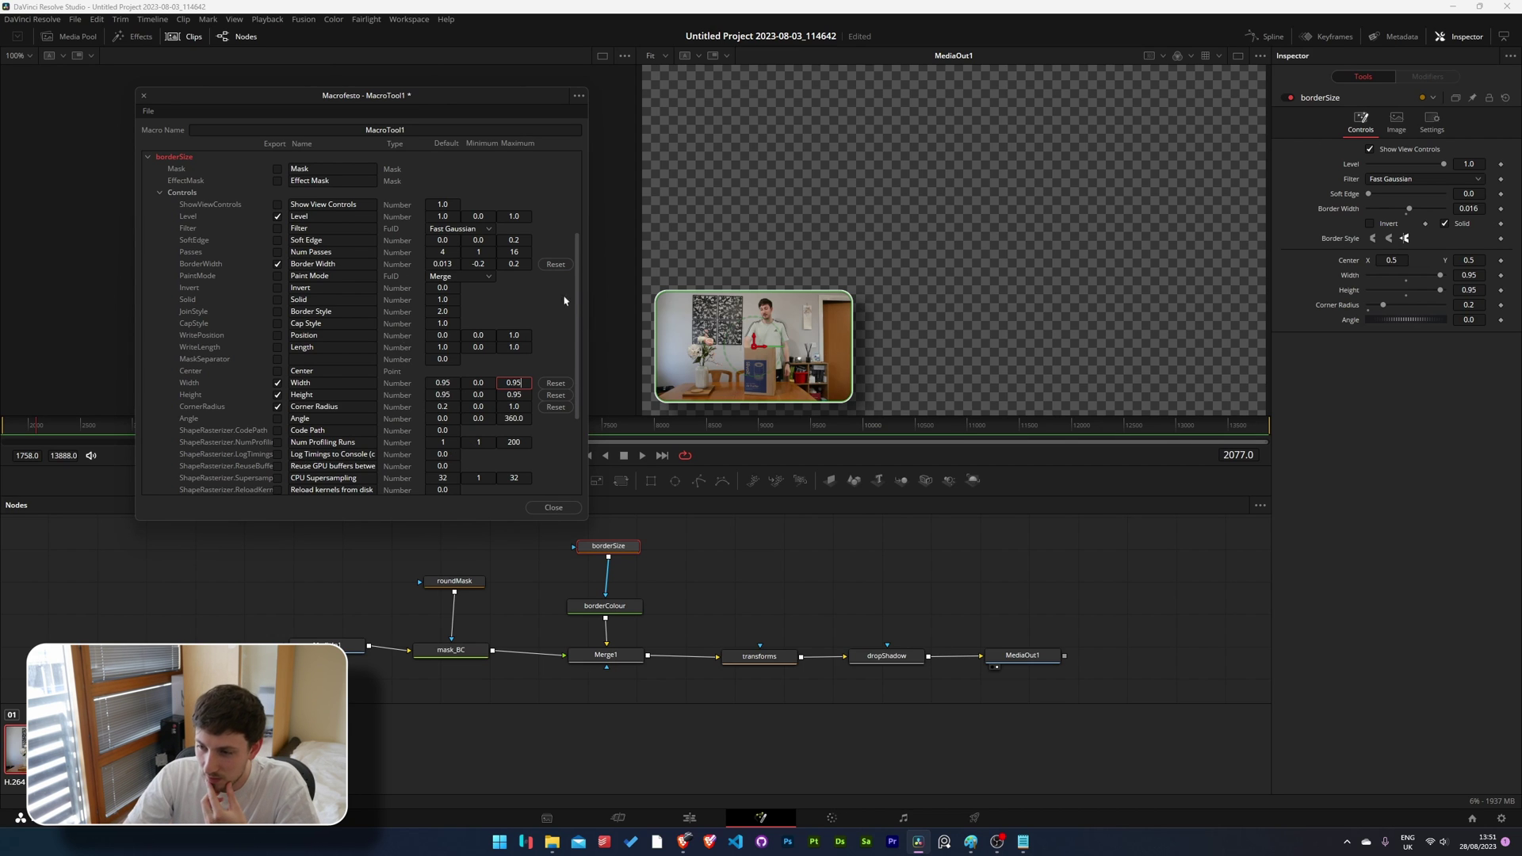
Collapse the borderSize control list and rename the macro to YT_RoundedFrame.
scroll(222, 347, "up", 10)
left_click(147, 279)
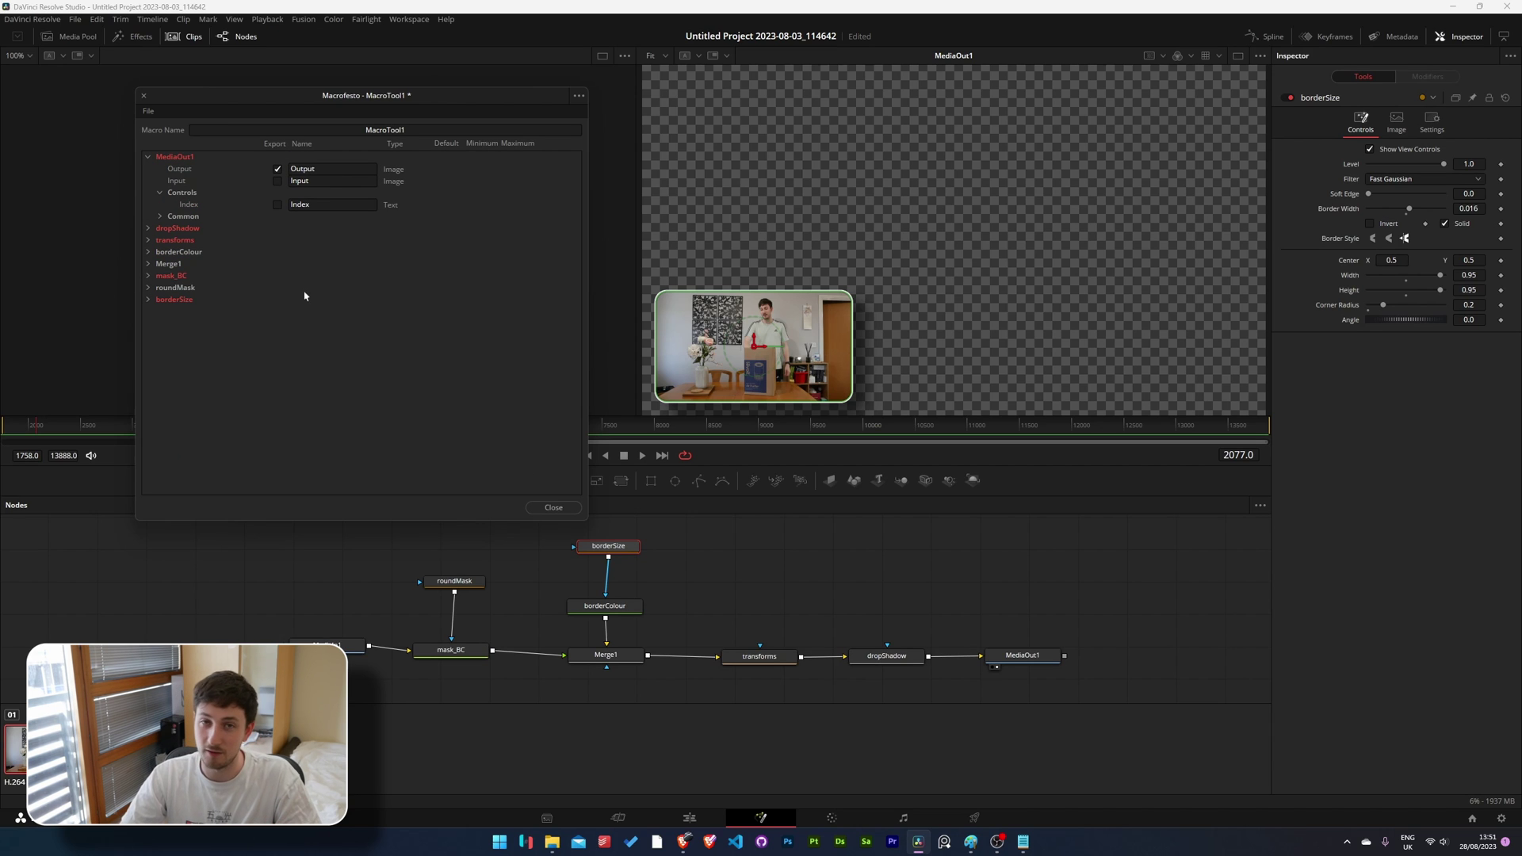
double_click(423, 130)
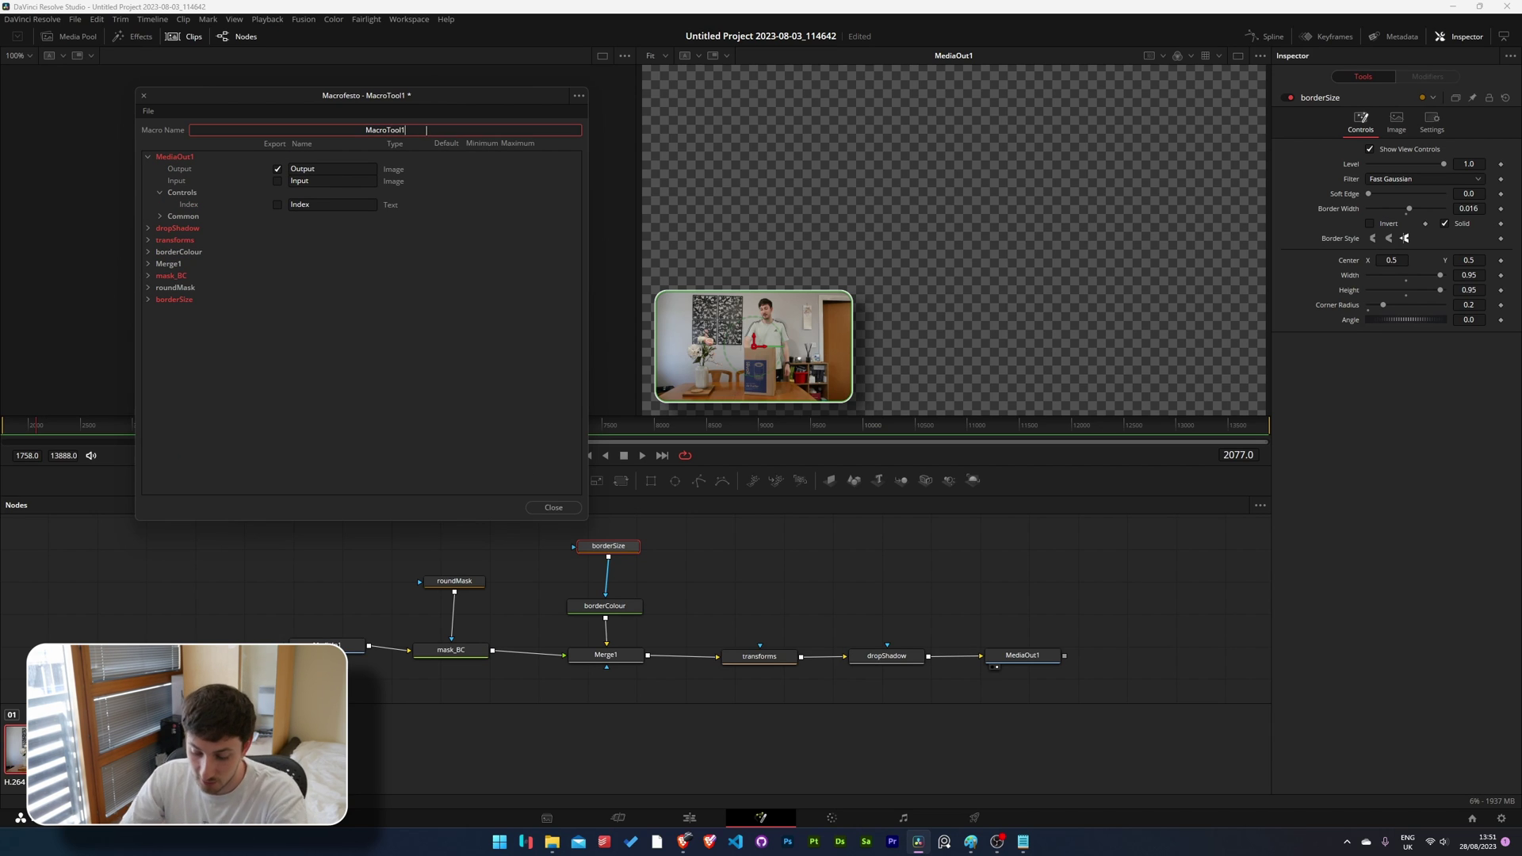
type("Mac")
key("BackSpace")
key("BackSpace")
key("BackSpace")
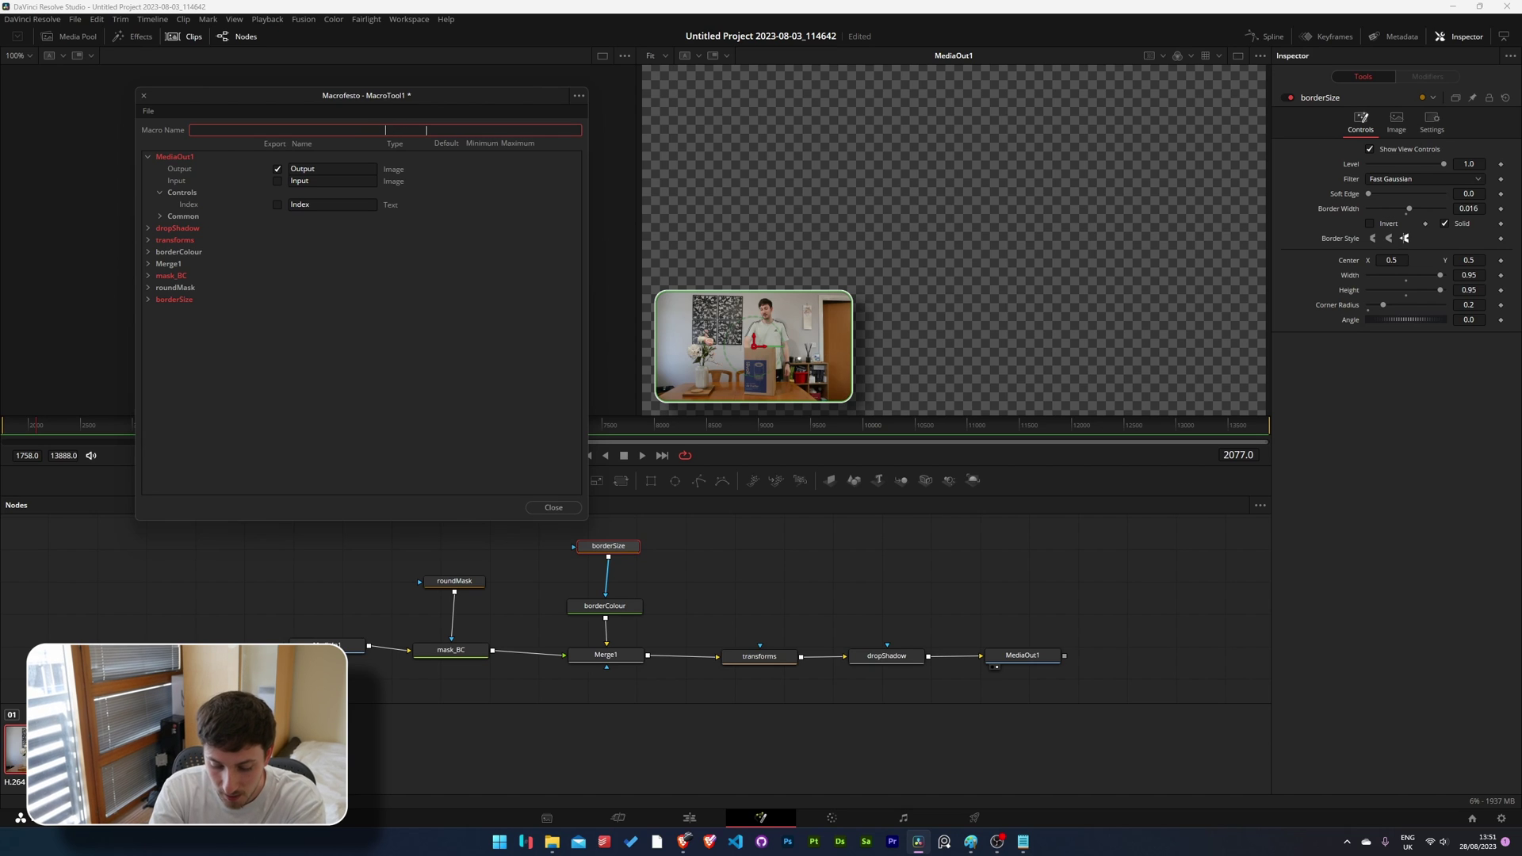
type("YT_R")
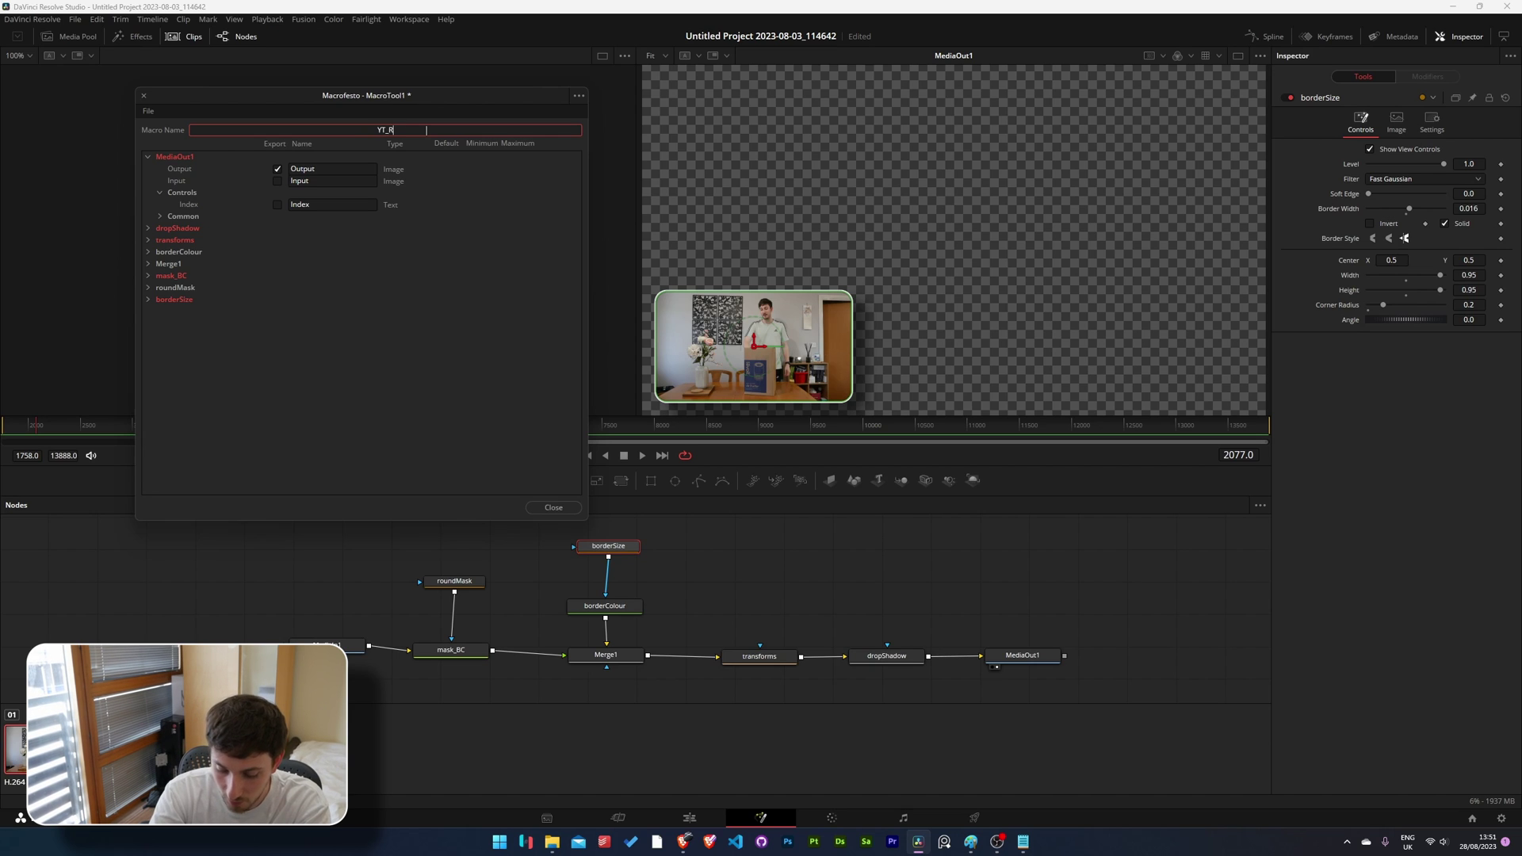
type("oundedFrame")
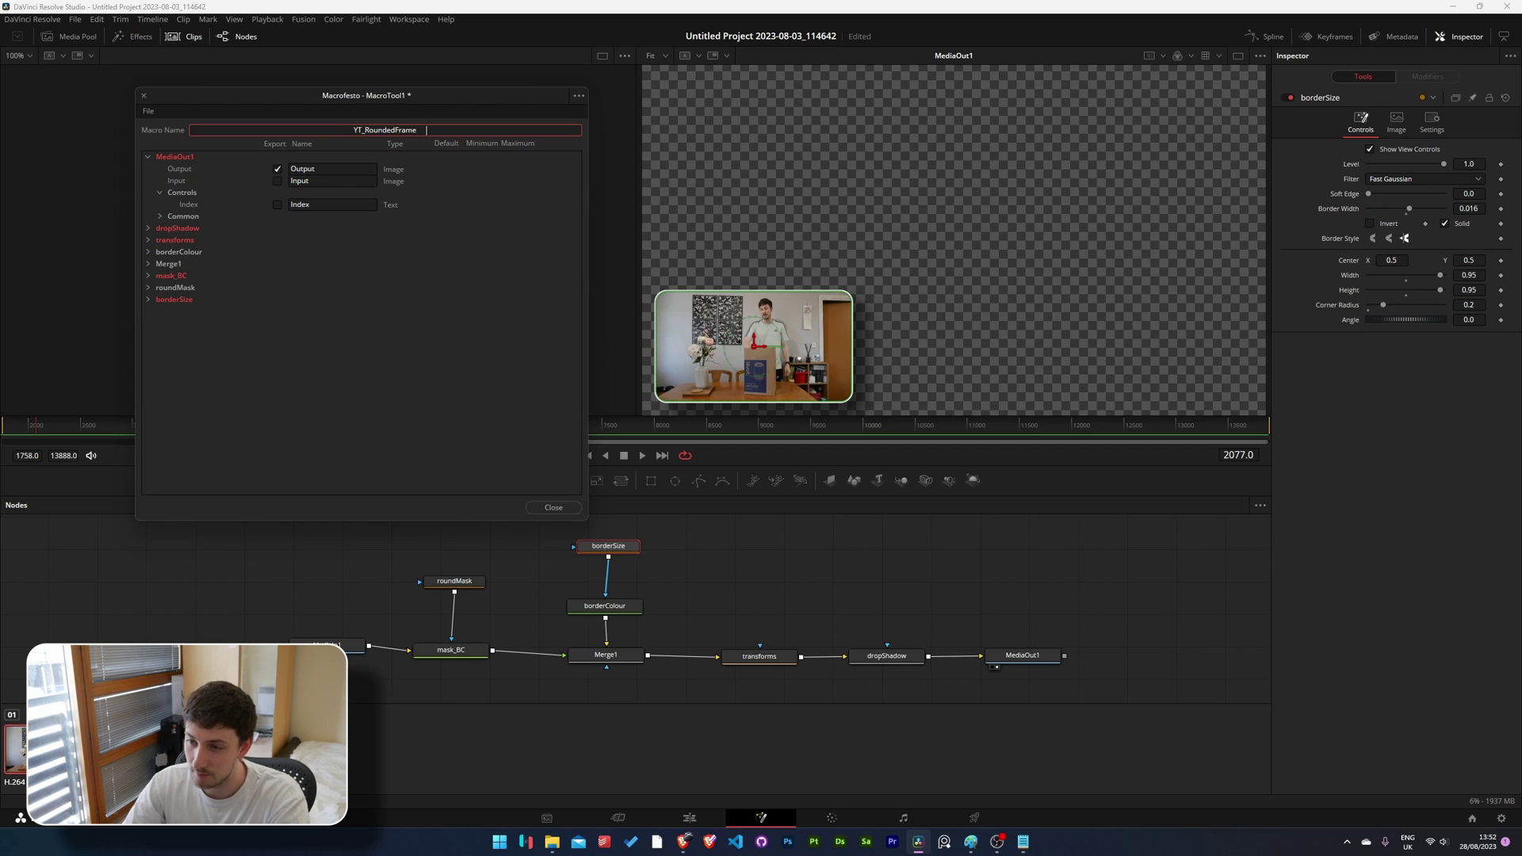
key("Return")
left_click(579, 96)
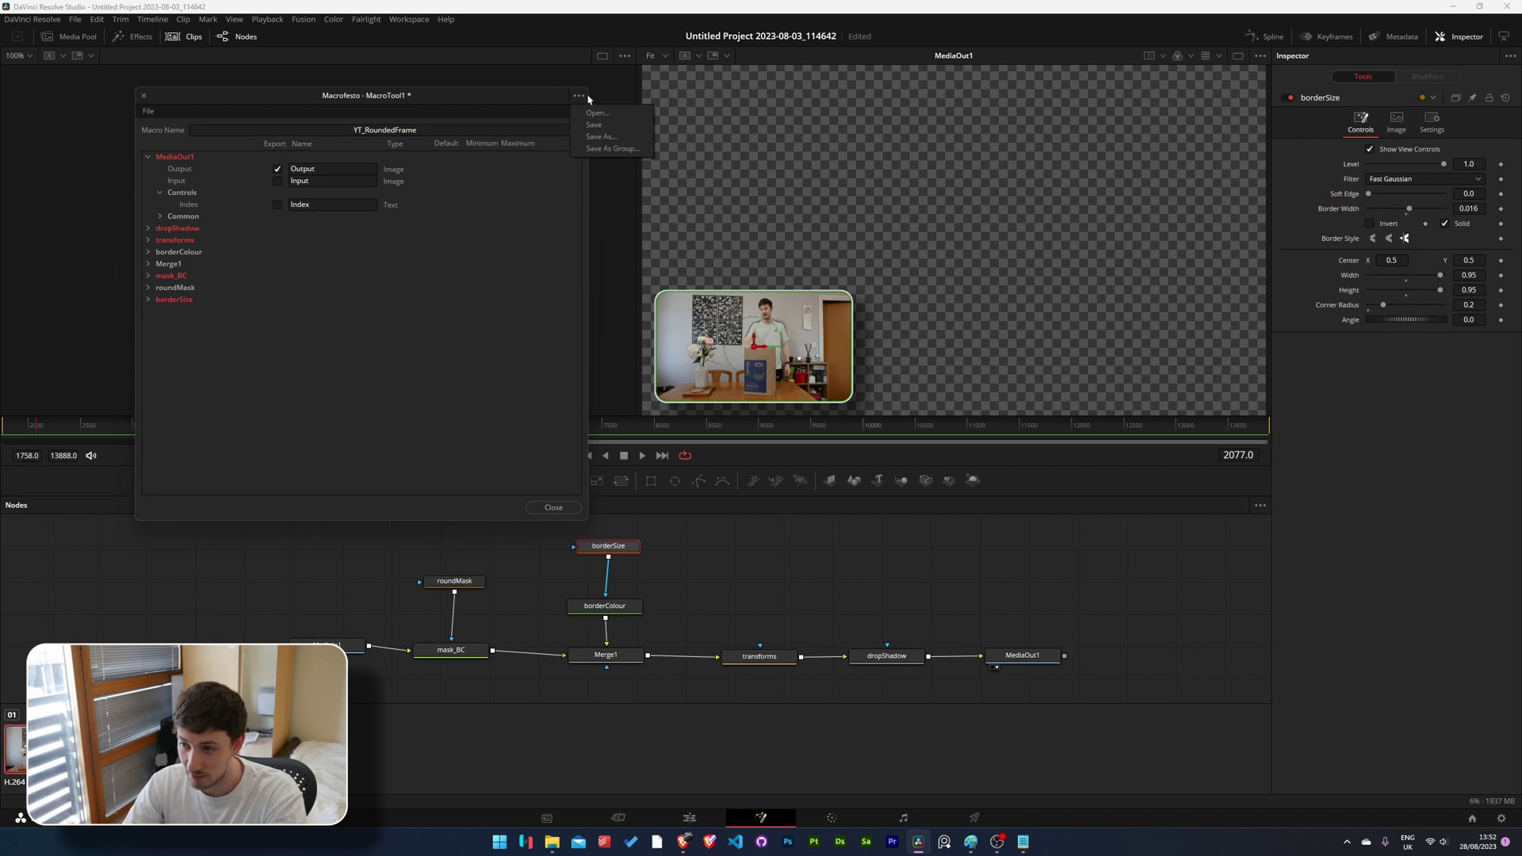
Save the macro as YT_RoundedFrame.setting in the Fusion Macros folder.
left_click(608, 138)
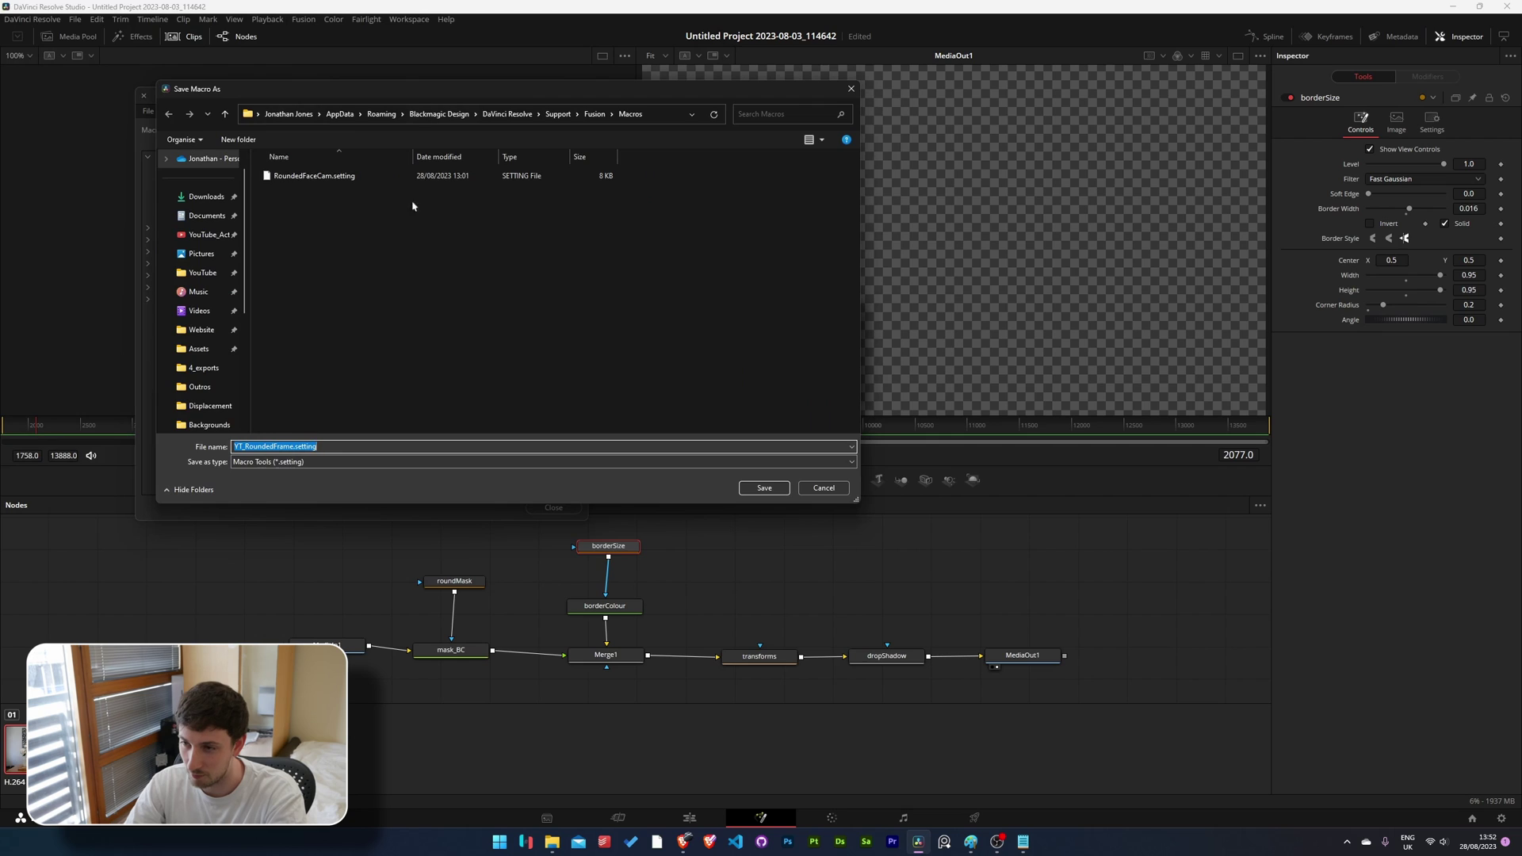
left_click_drag(511, 96, 551, 137)
left_click(752, 307)
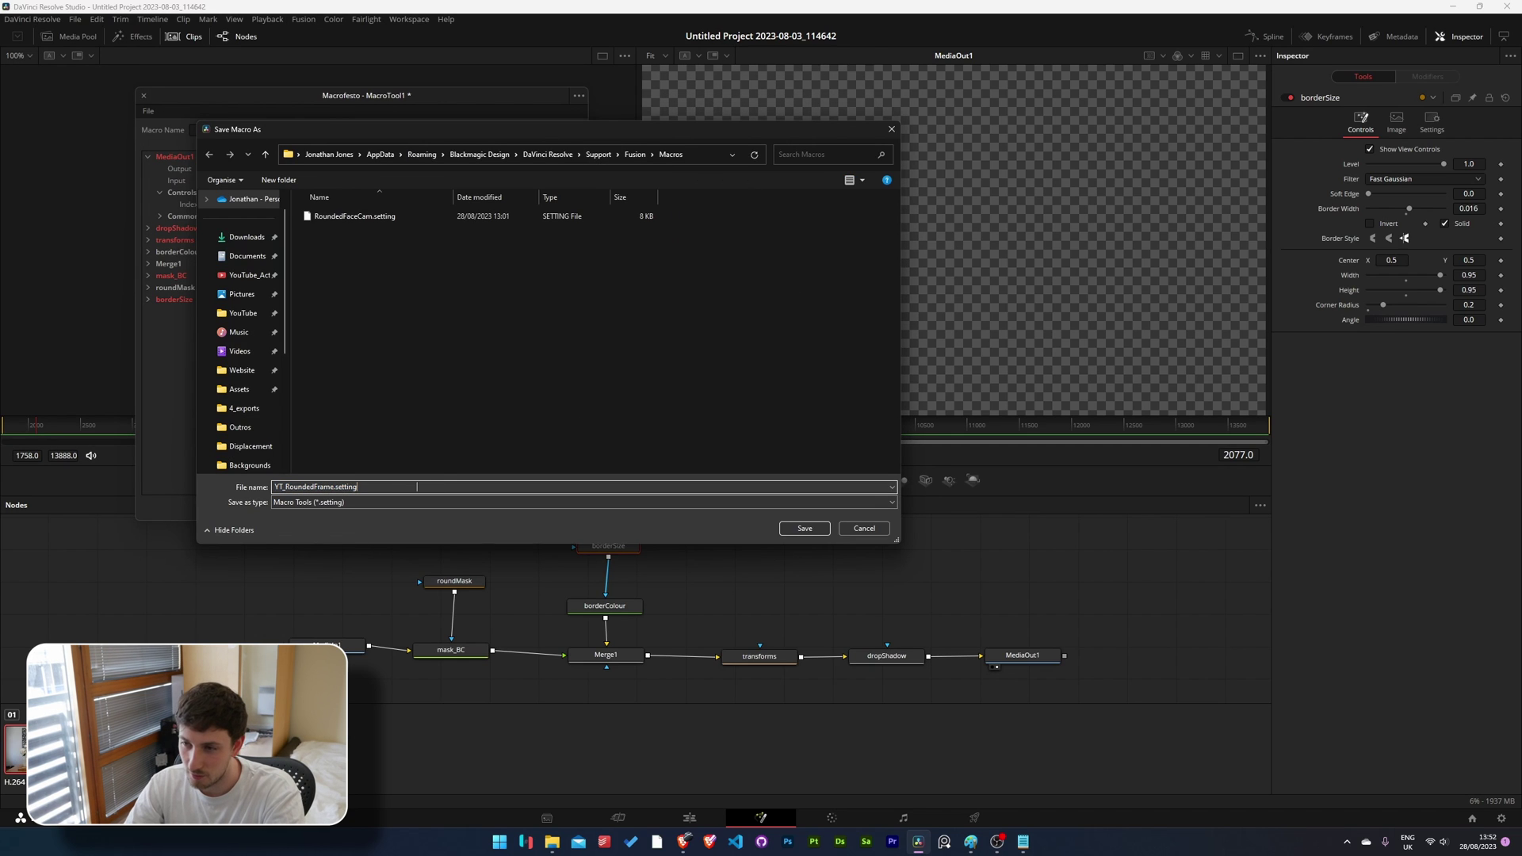
left_click(711, 156)
left_click(623, 288)
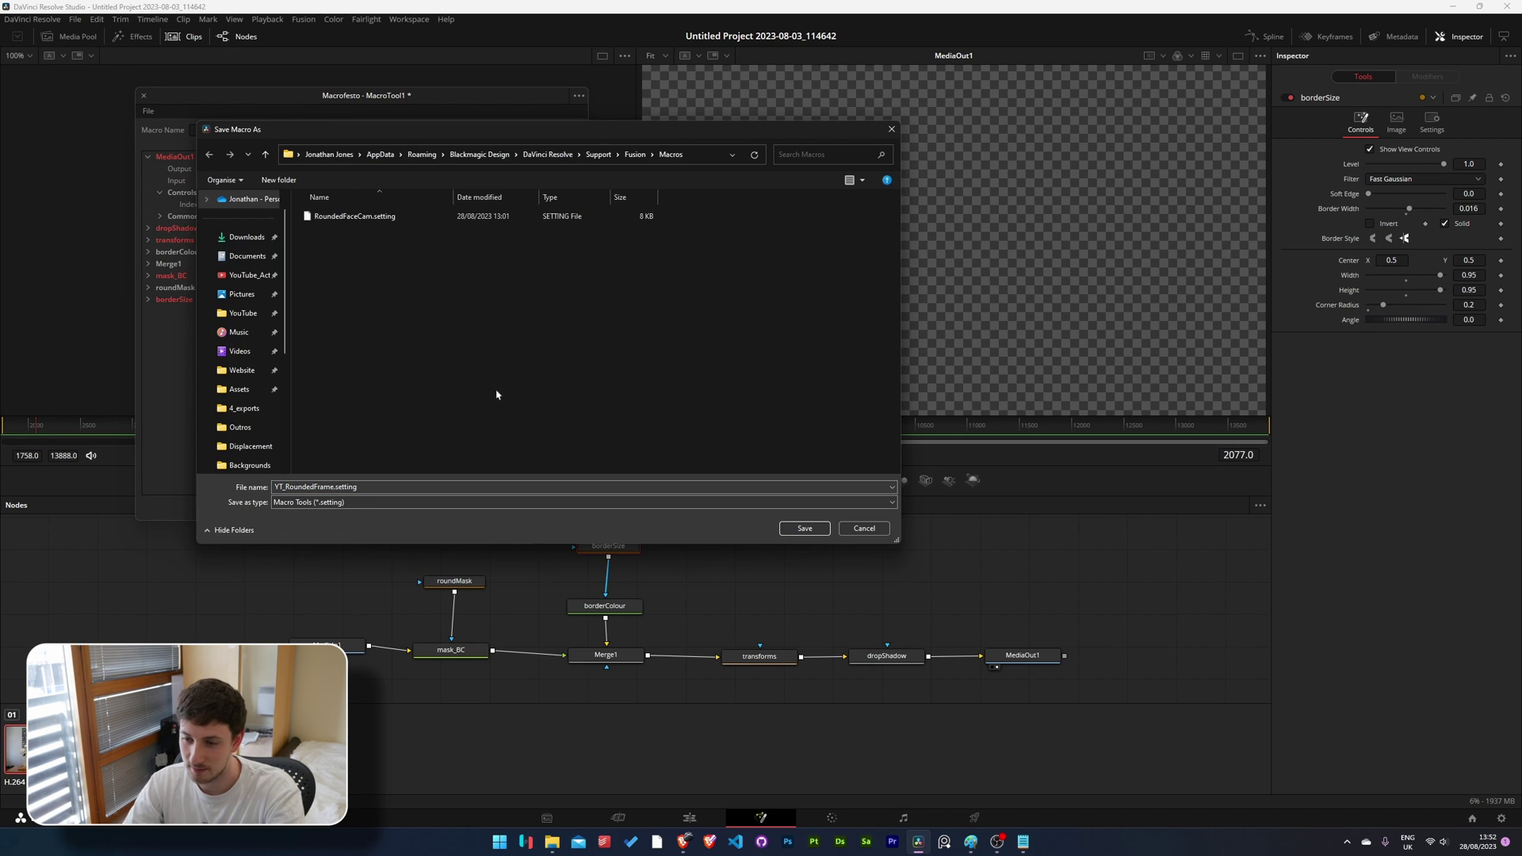
left_click(805, 528)
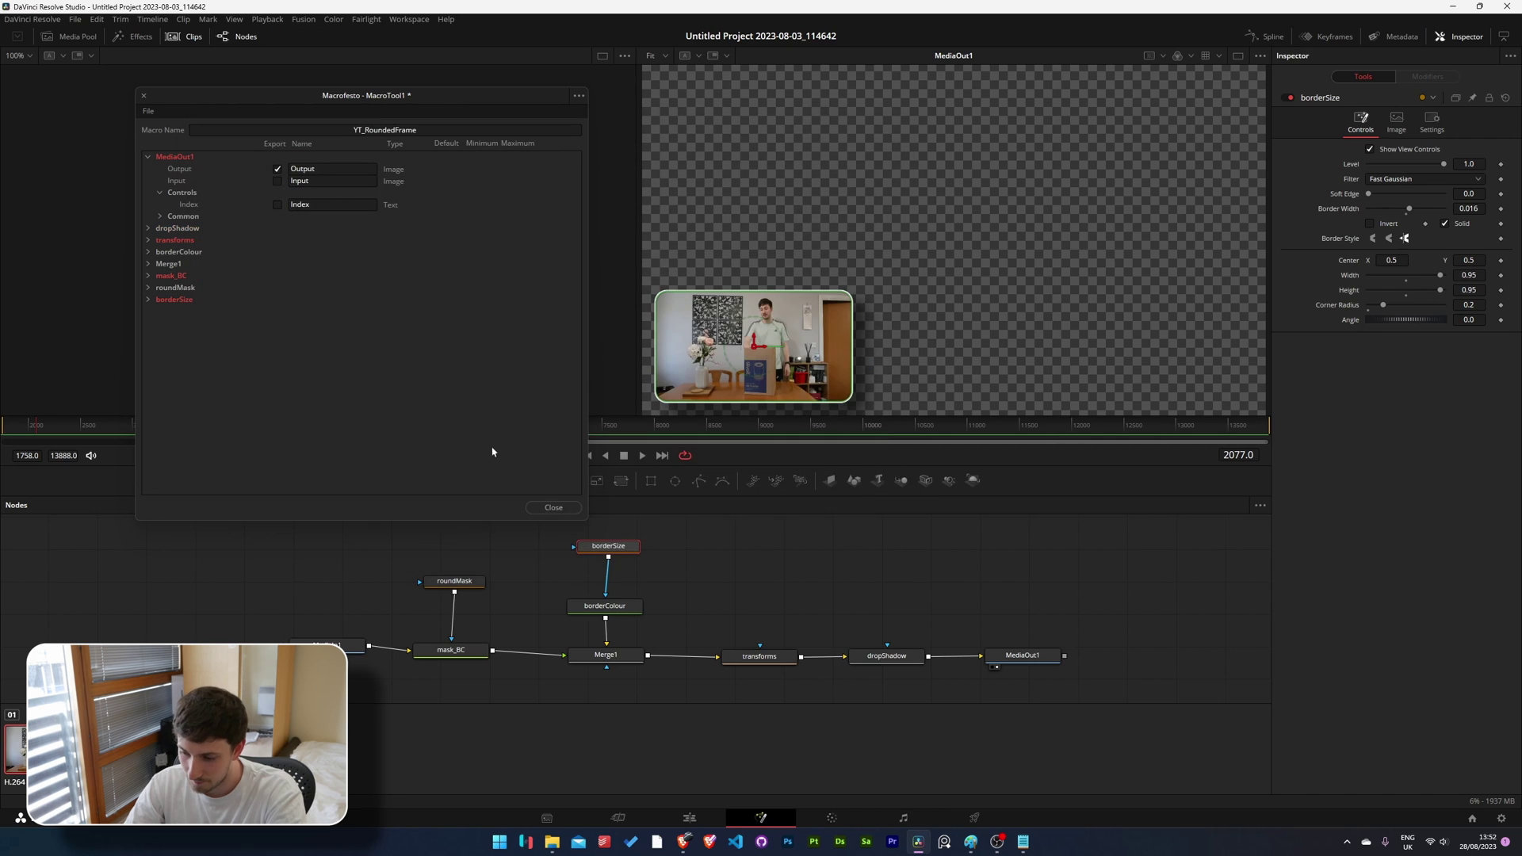
Check the saved file in the Macros folder in File Explorer, then close the macro editor.
left_click(552, 842)
left_click(408, 225)
left_click_drag(772, 224, 777, 173)
left_click(583, 386)
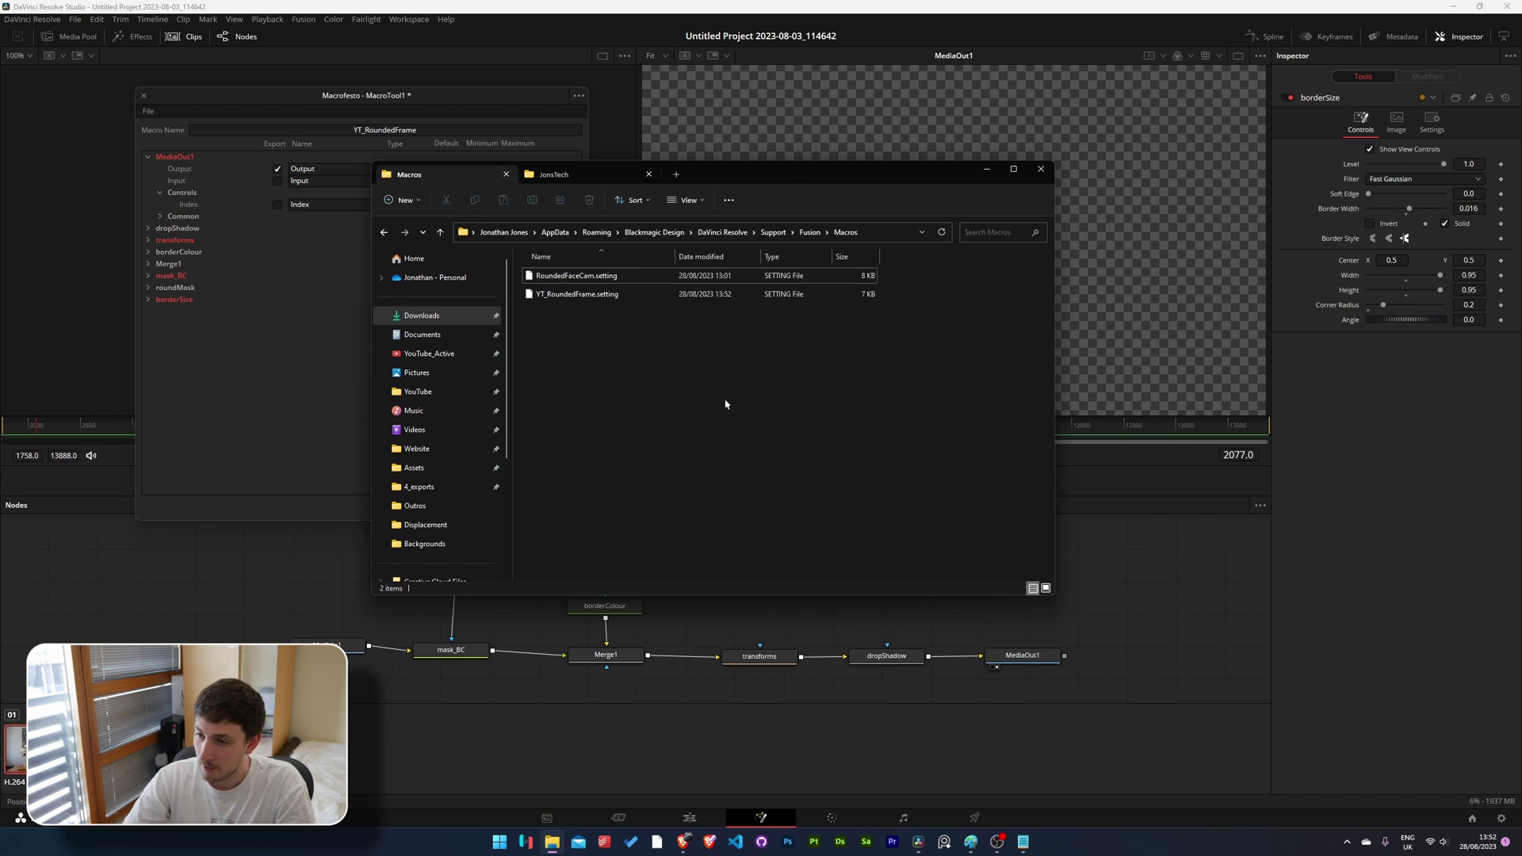
left_click_drag(834, 174, 926, 186)
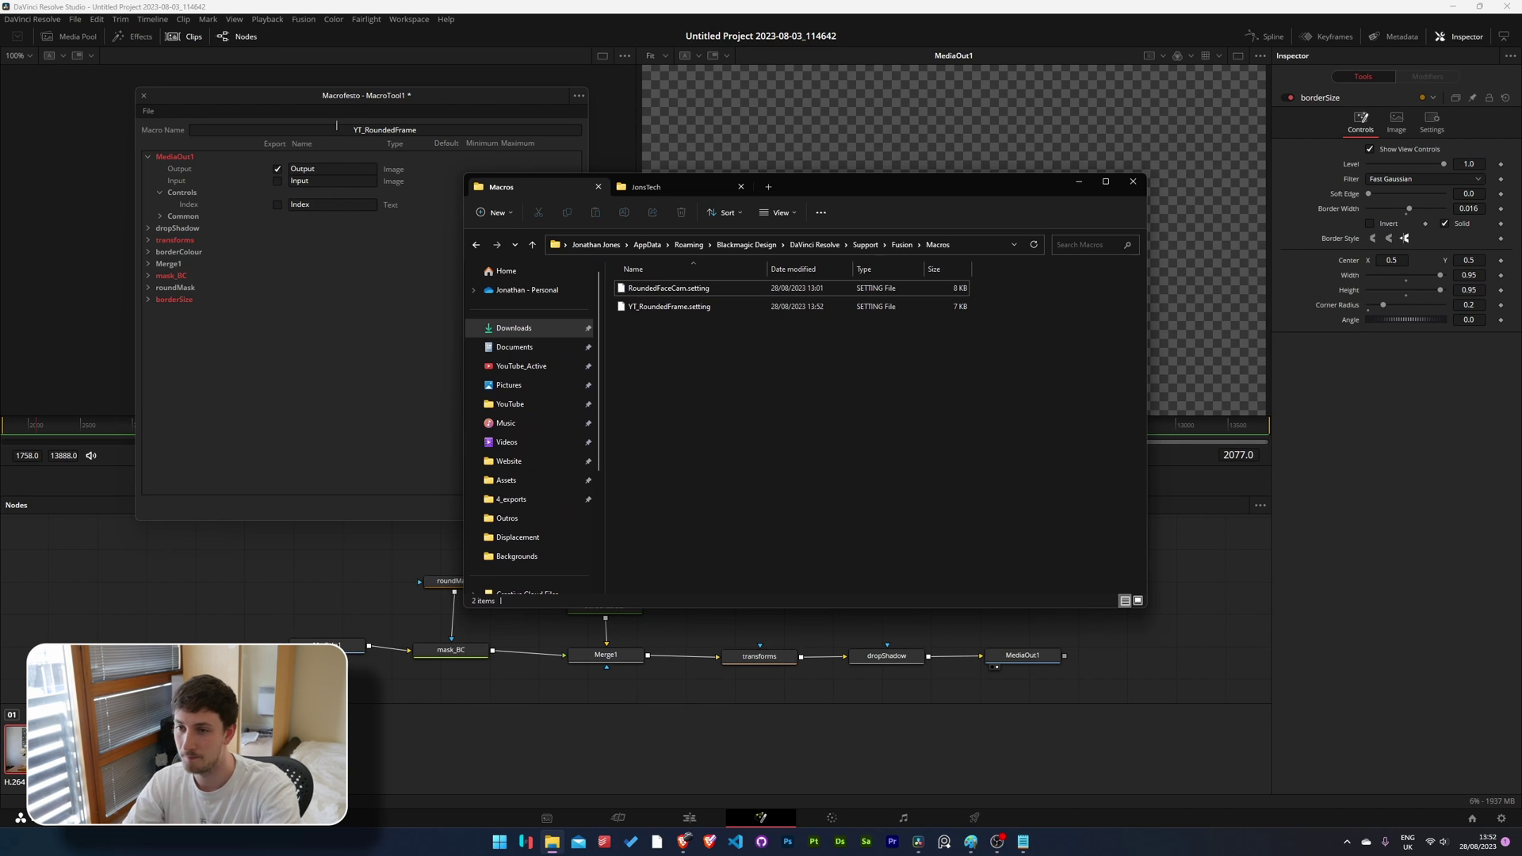
left_click(561, 510)
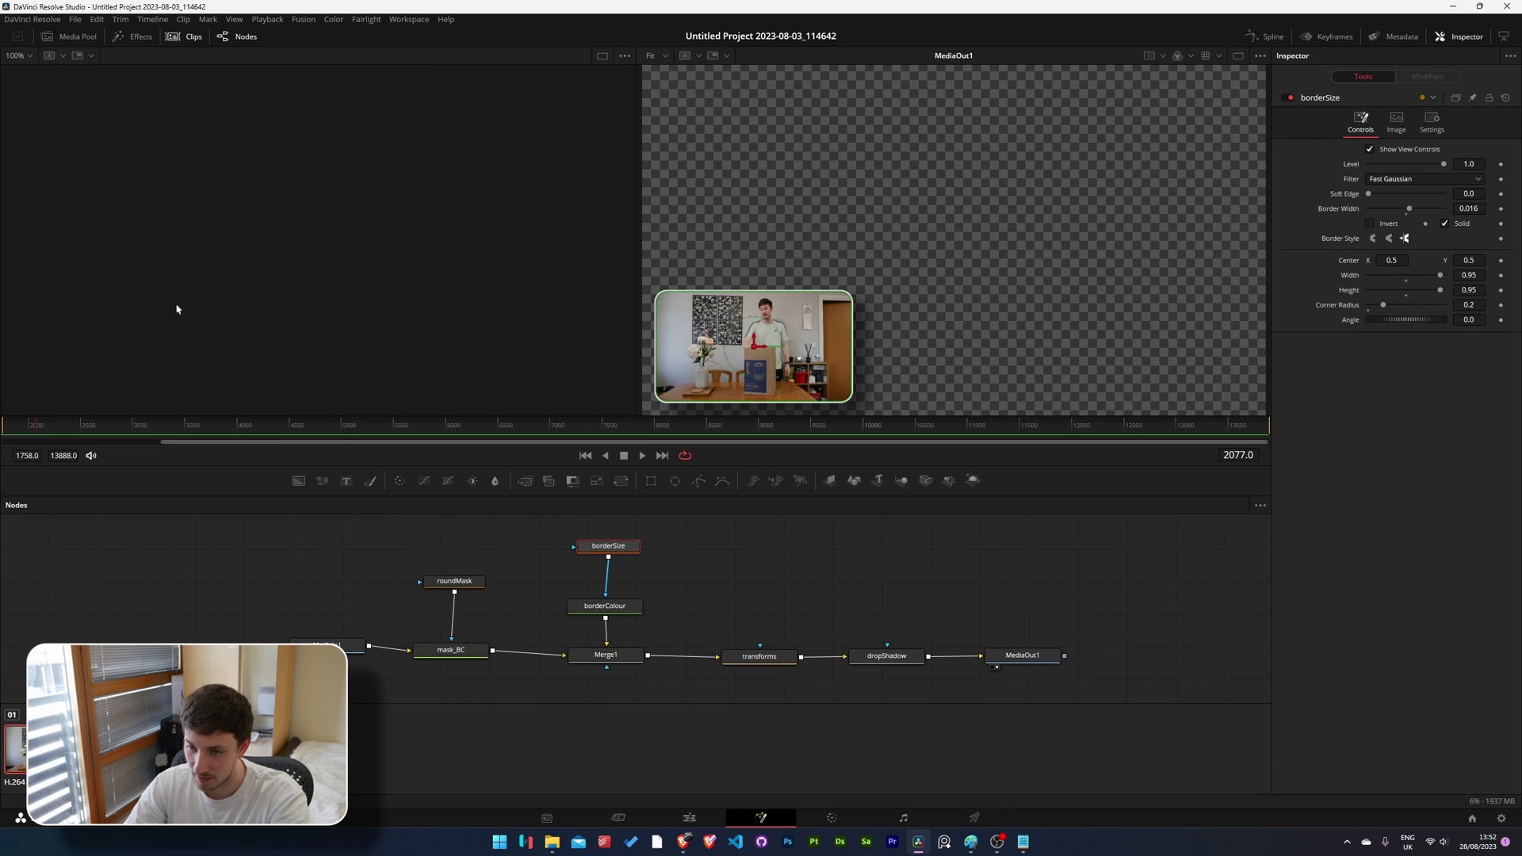
Test-add the YT_RoundedFrame macro node from the tool search, delete it, and return to the Edit page.
left_click(736, 547)
key("shift+space")
type("drop")
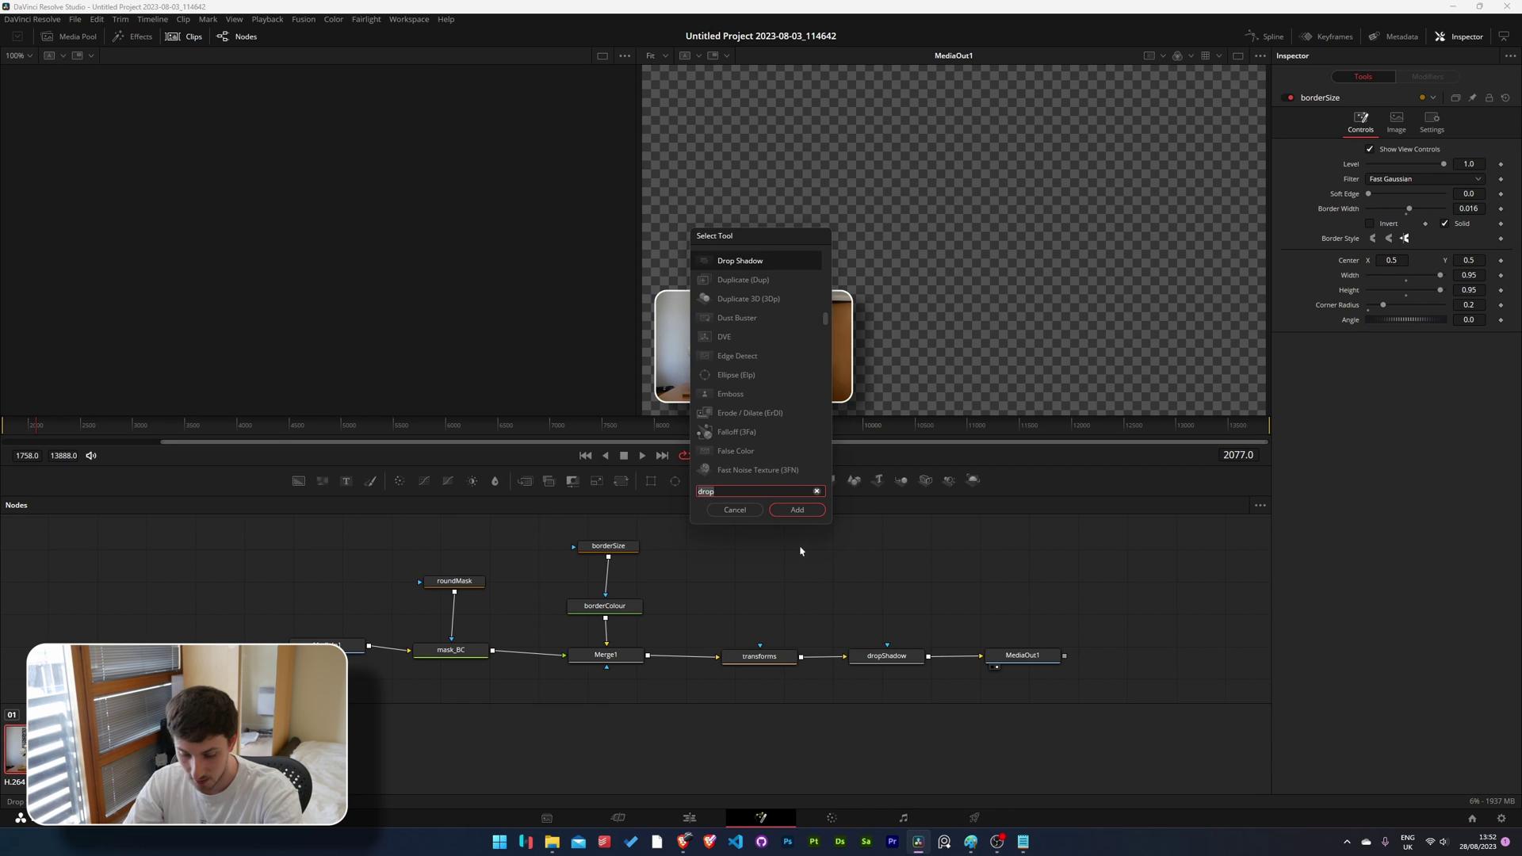
type("yt")
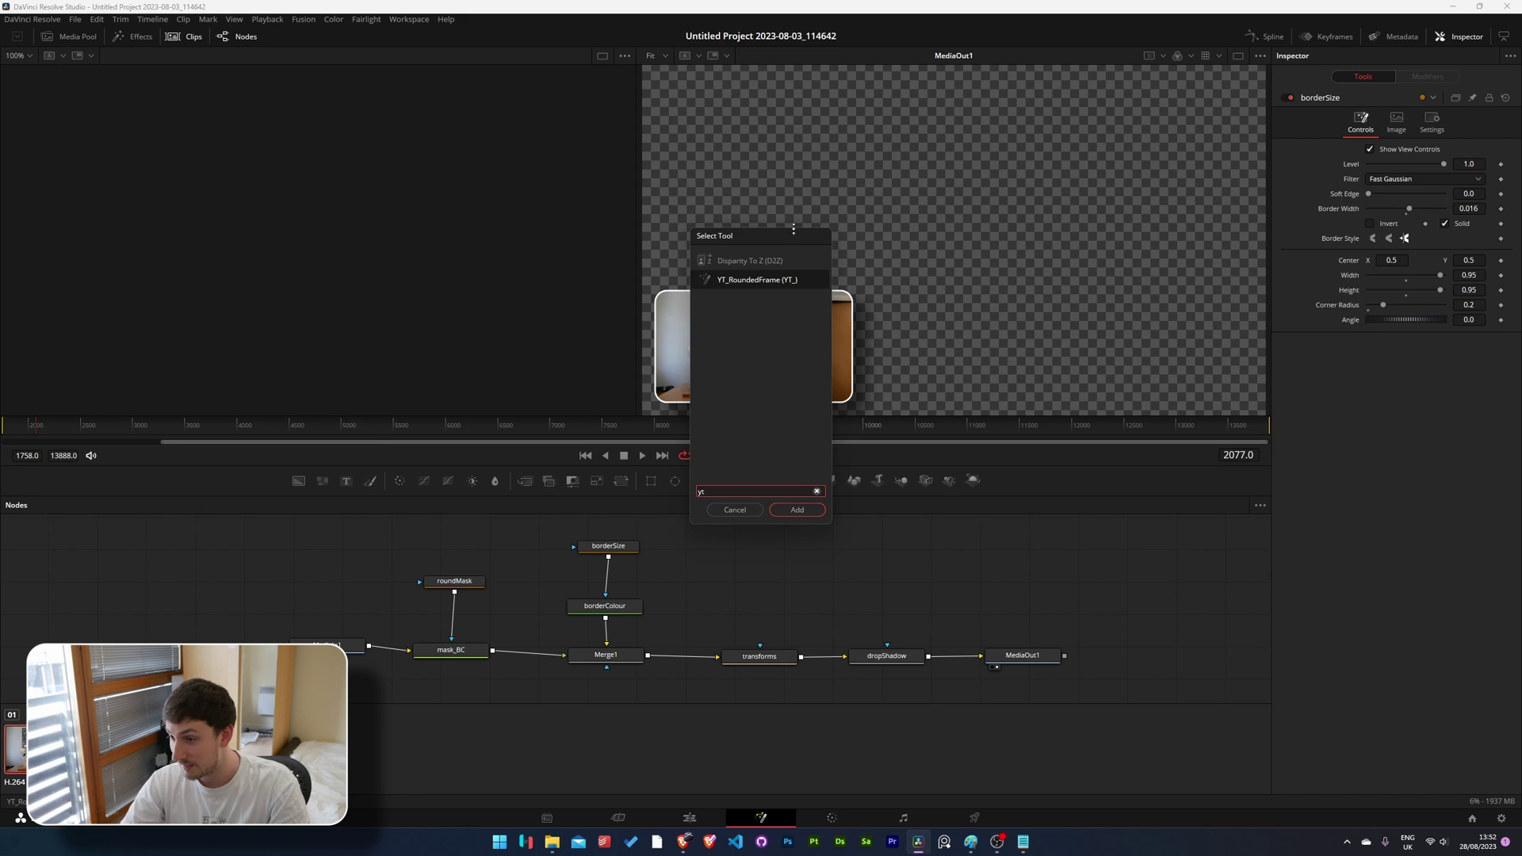
left_click(797, 509)
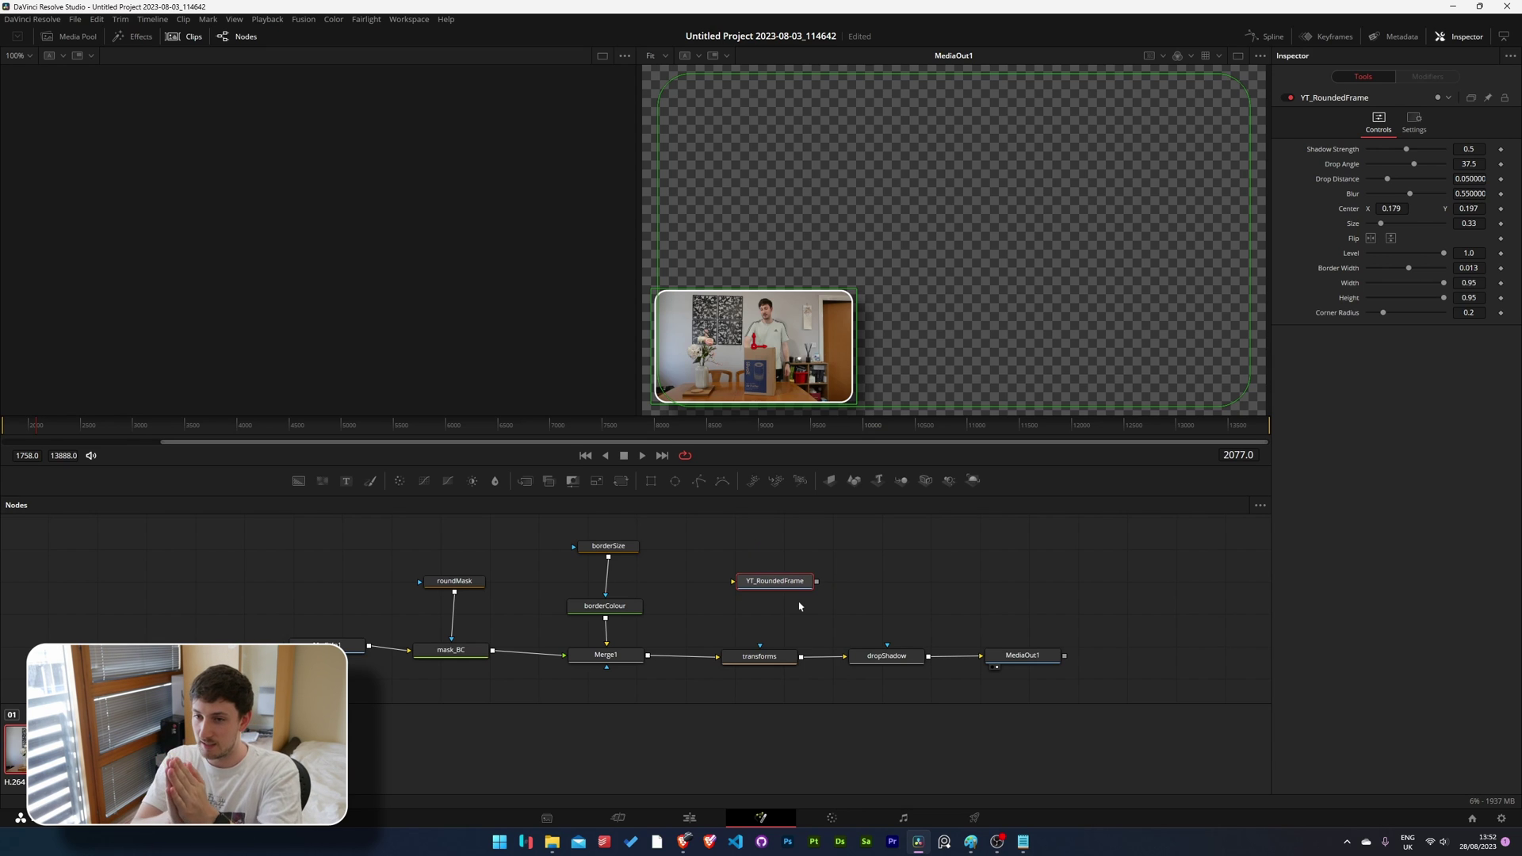
key("Delete")
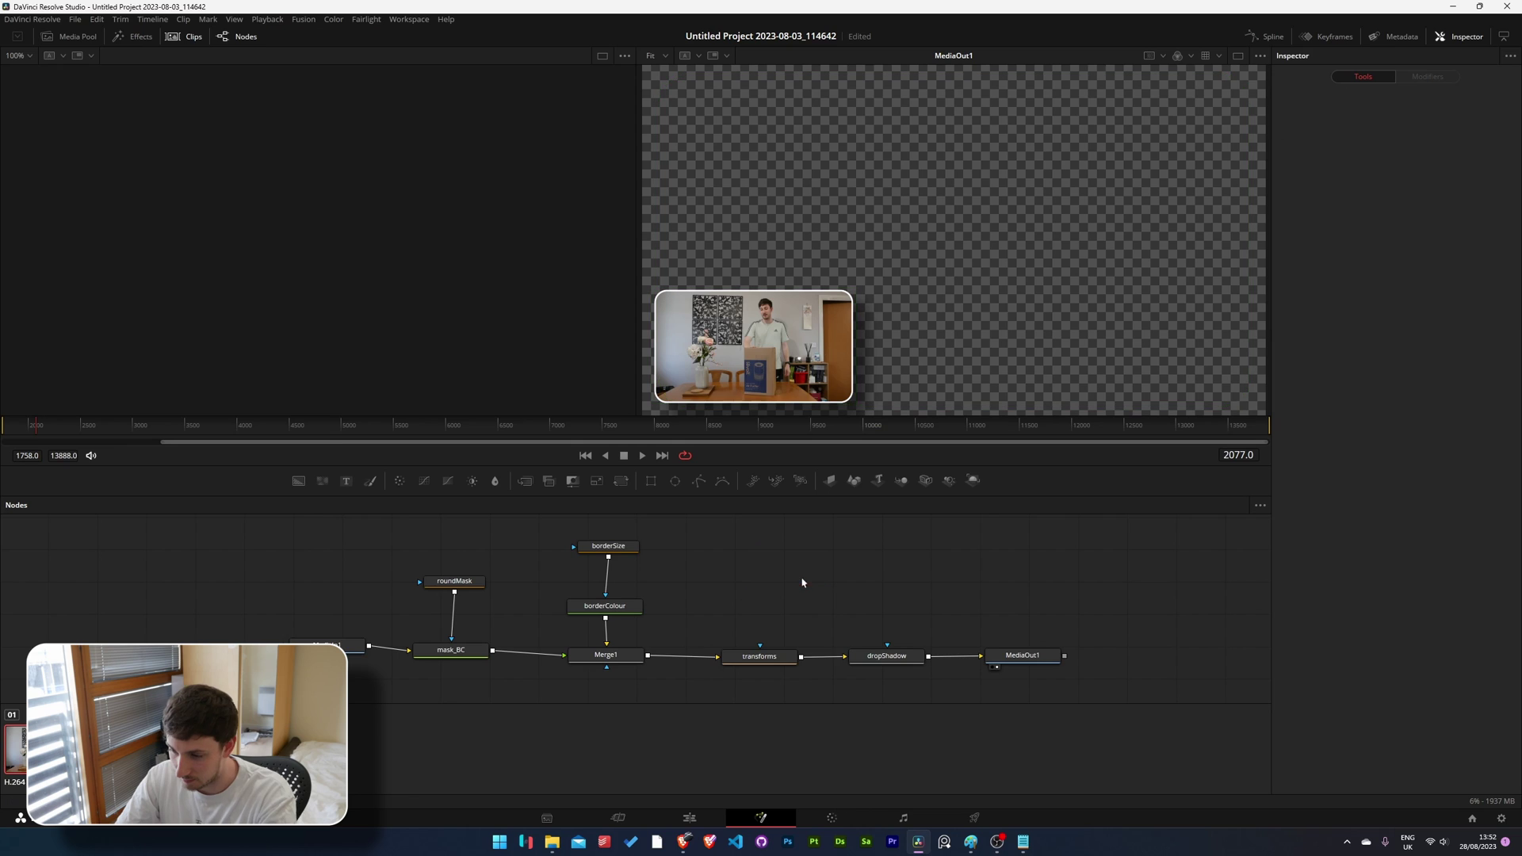
left_click(689, 818)
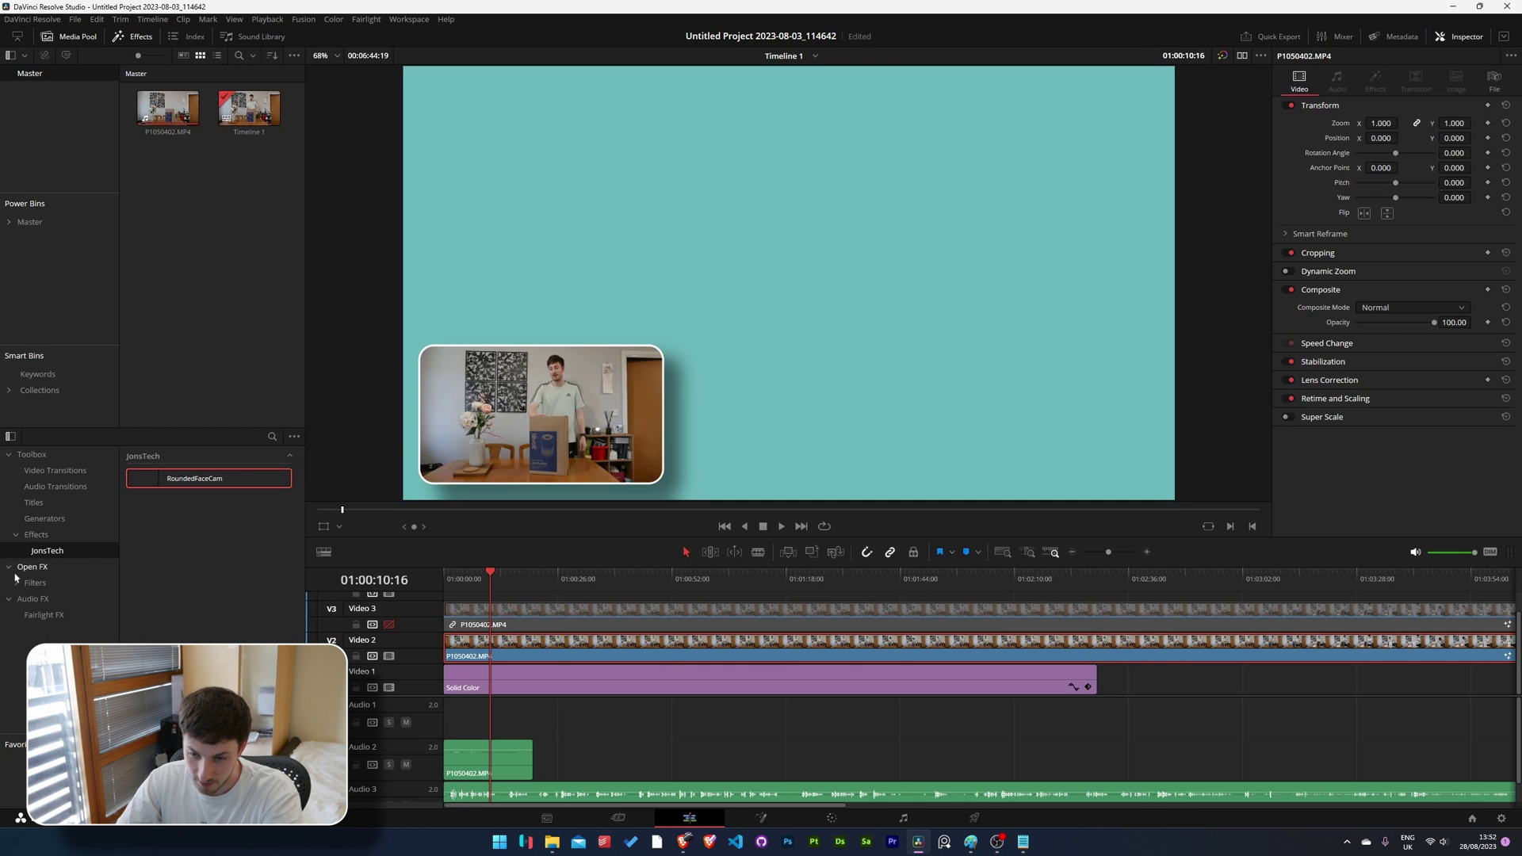
Take YT_RoundedFrame.setting from Macros and navigate to Fusion\Templates\Edit\Effects.
left_click(552, 842)
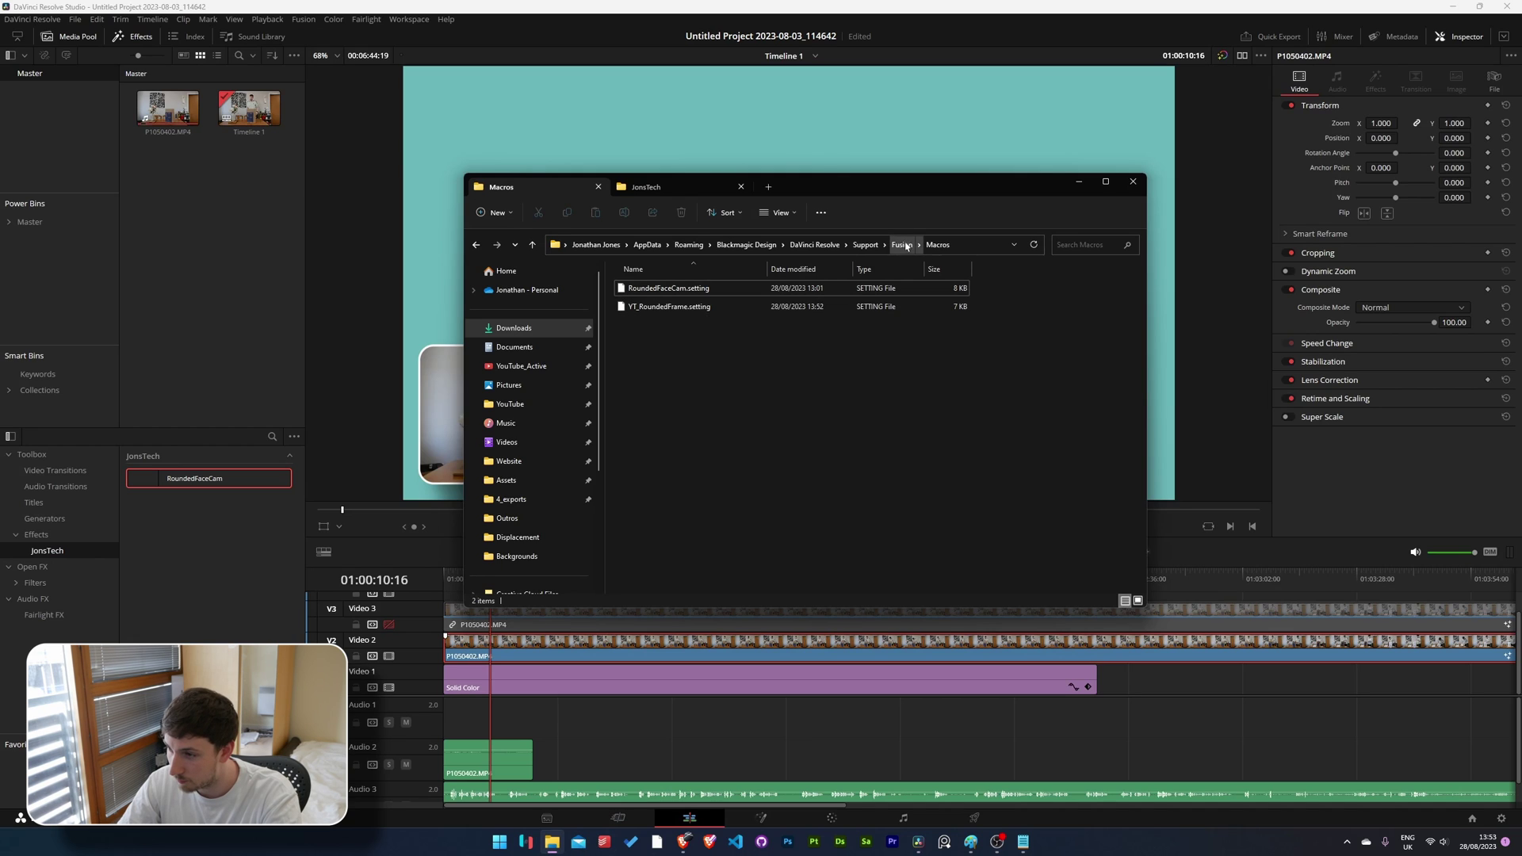
left_click(676, 312)
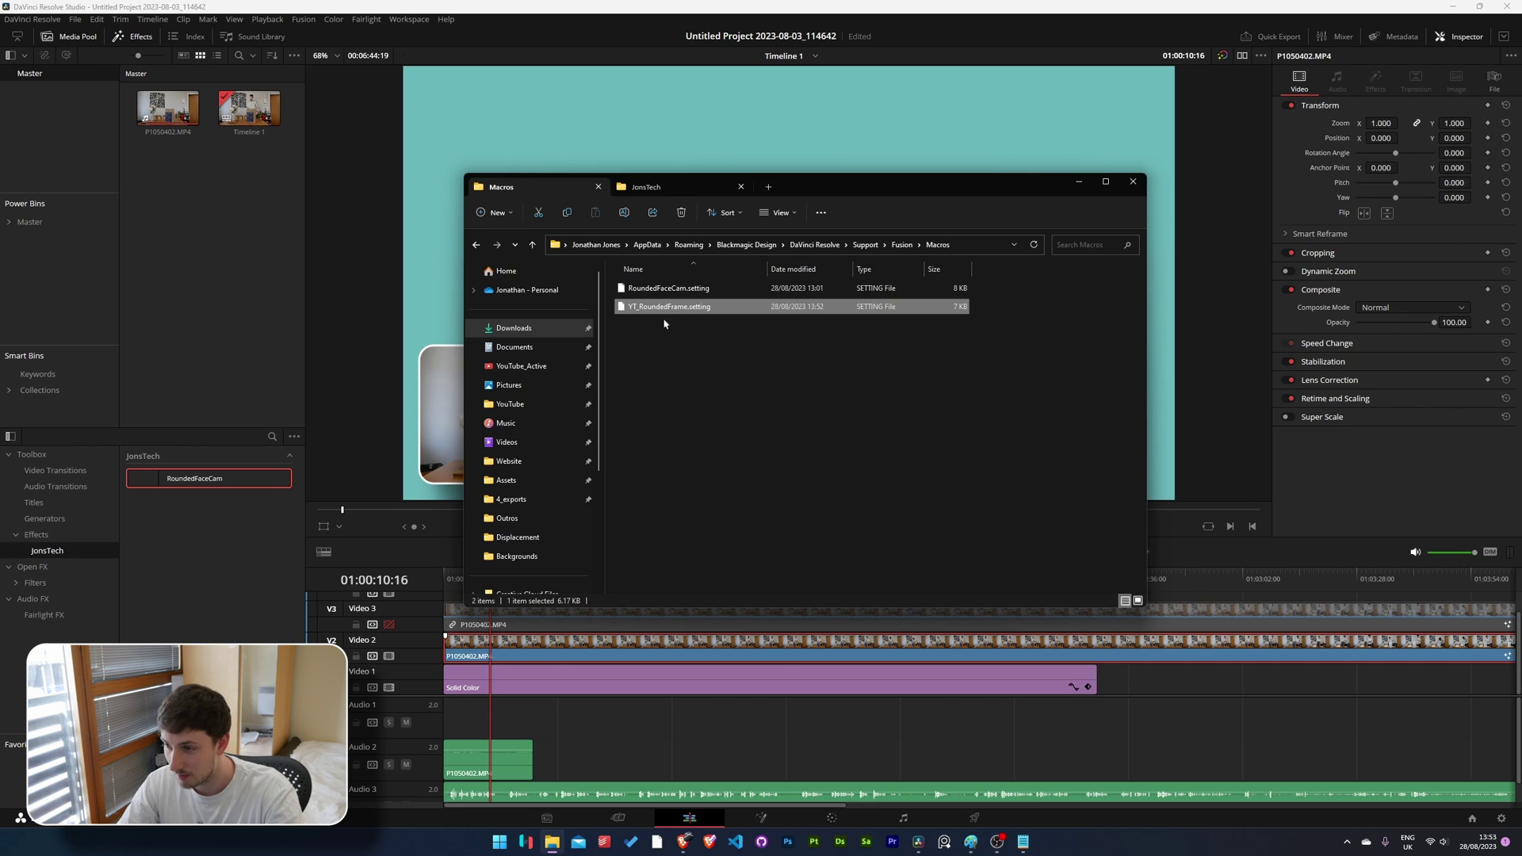
left_click(901, 244)
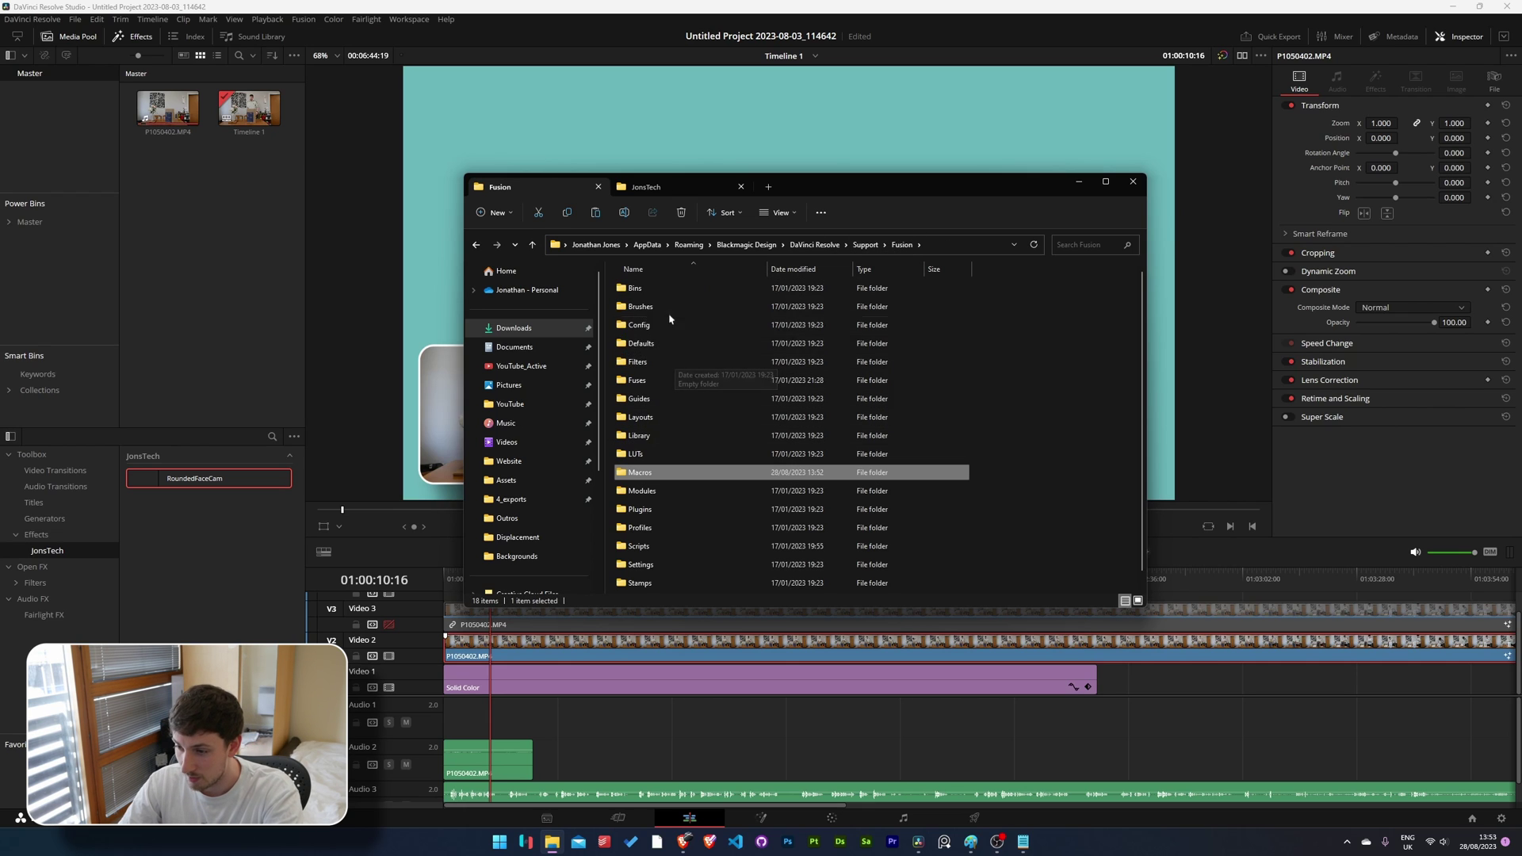
scroll(679, 341, "down", 1)
left_click_drag(688, 449, 660, 593)
double_click(645, 289)
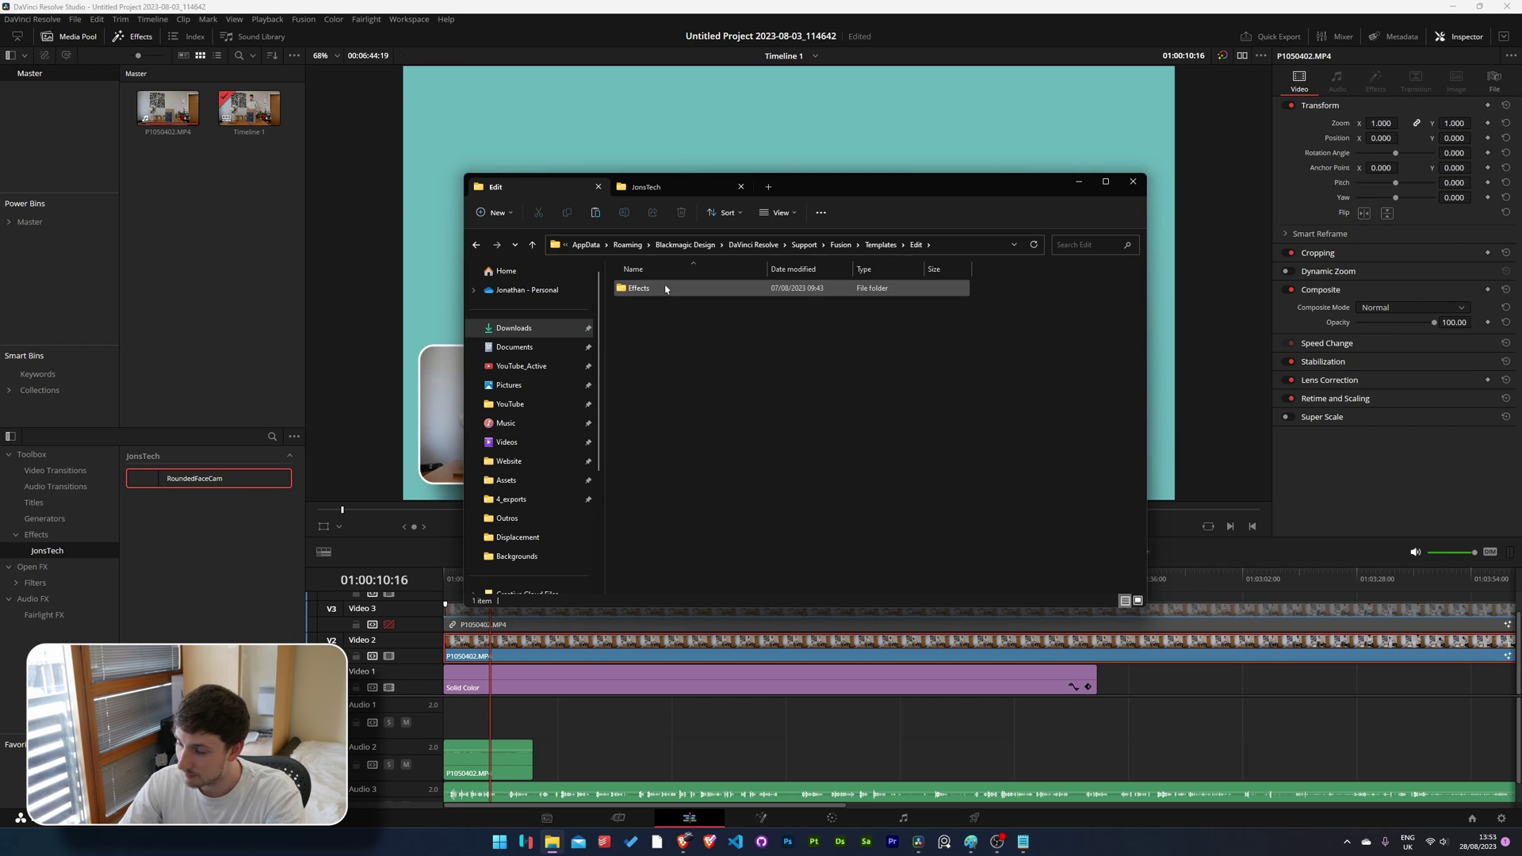
double_click(663, 289)
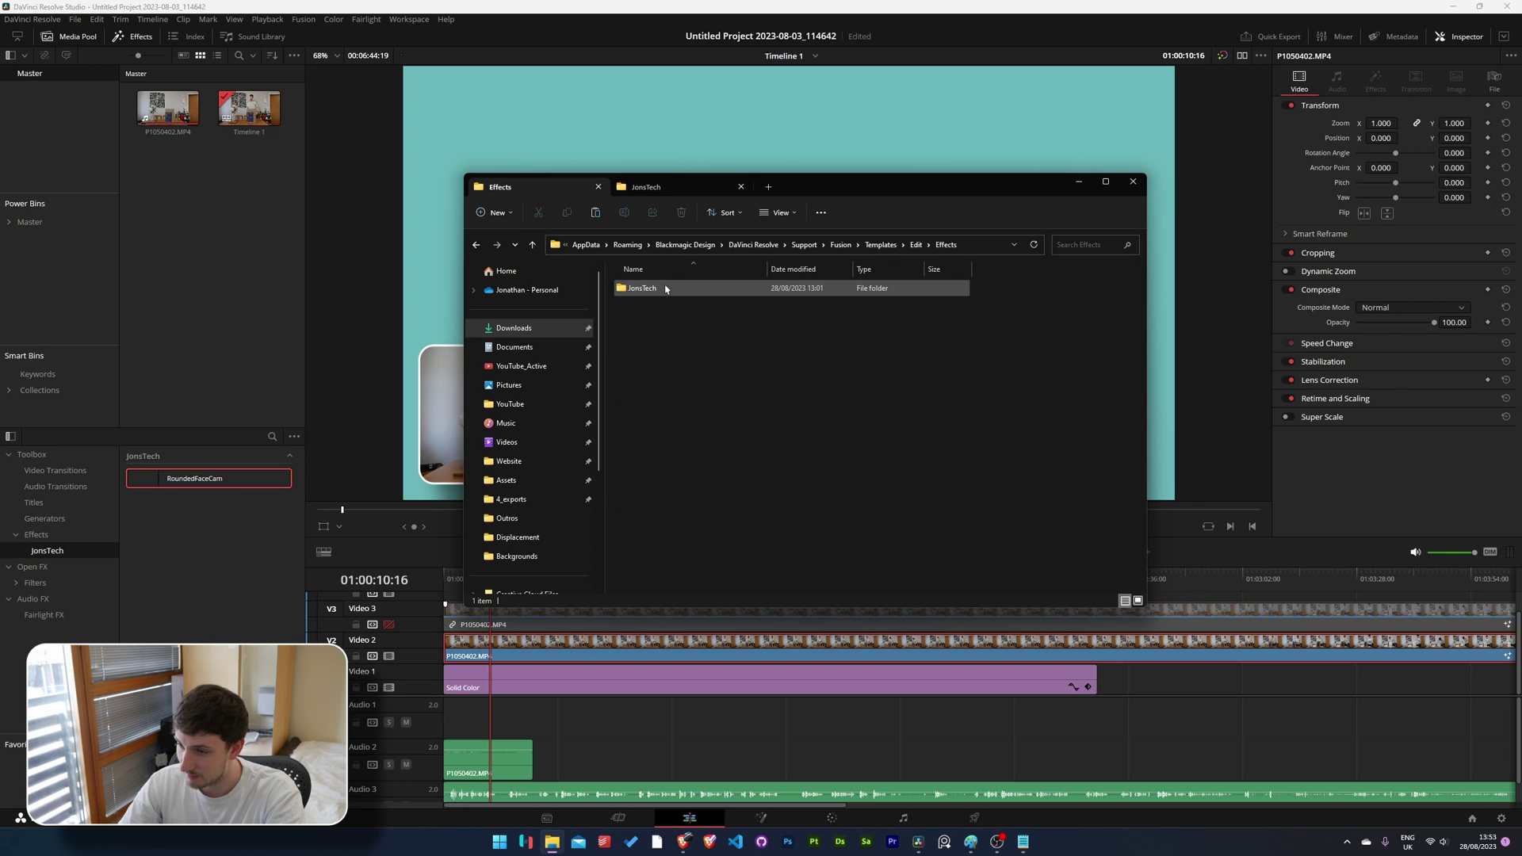
Create a YT folder in Effects, paste the macro file into it, and check Resolve's YT category.
right_click(664, 361)
mouse_move(743, 482)
left_click(860, 481)
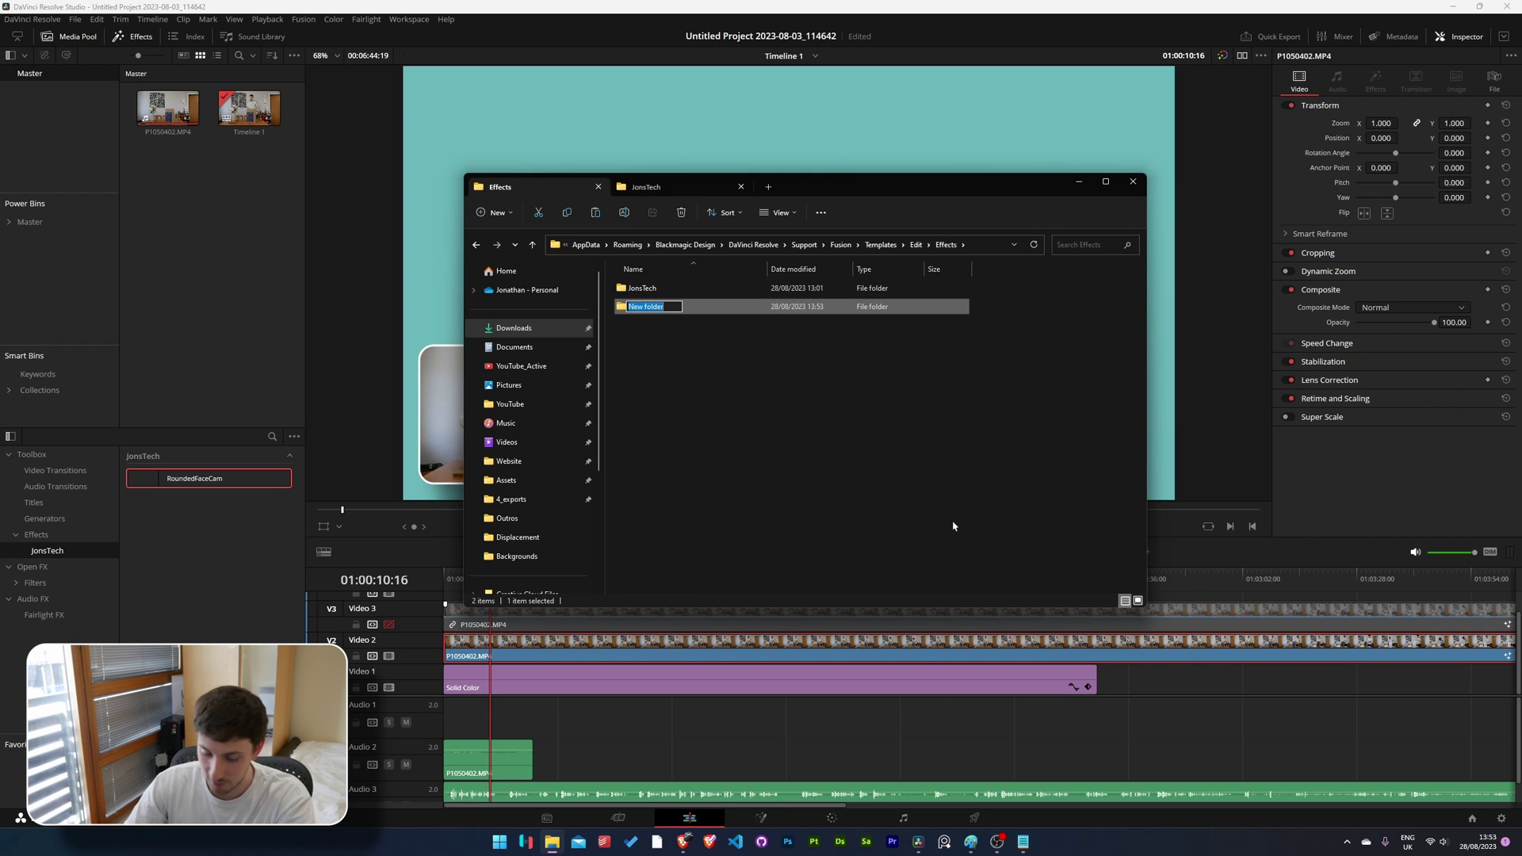
type("Y")
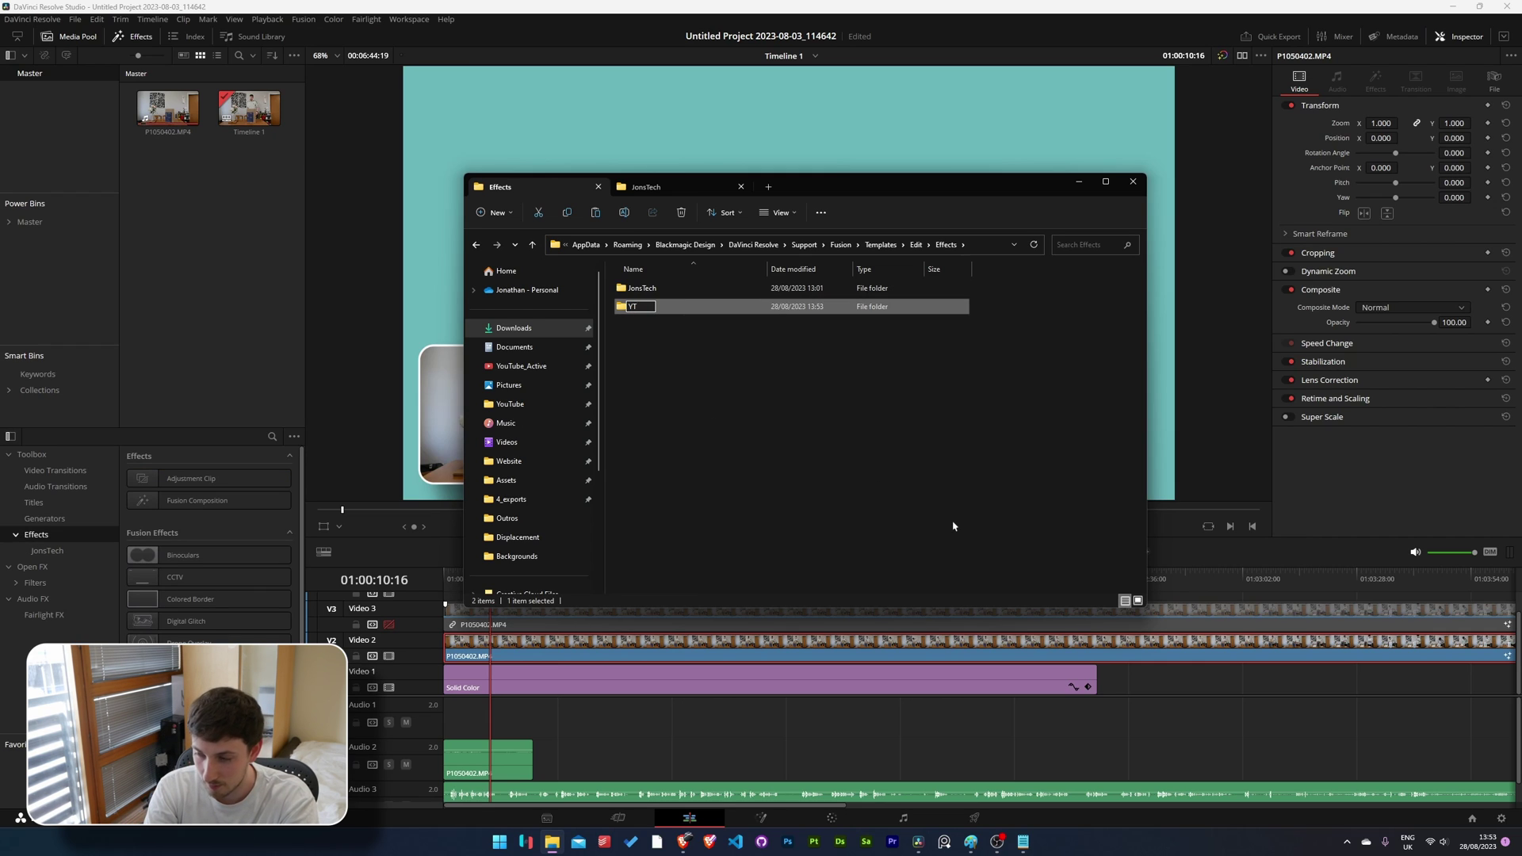
type("T")
key("Return")
left_click(677, 333)
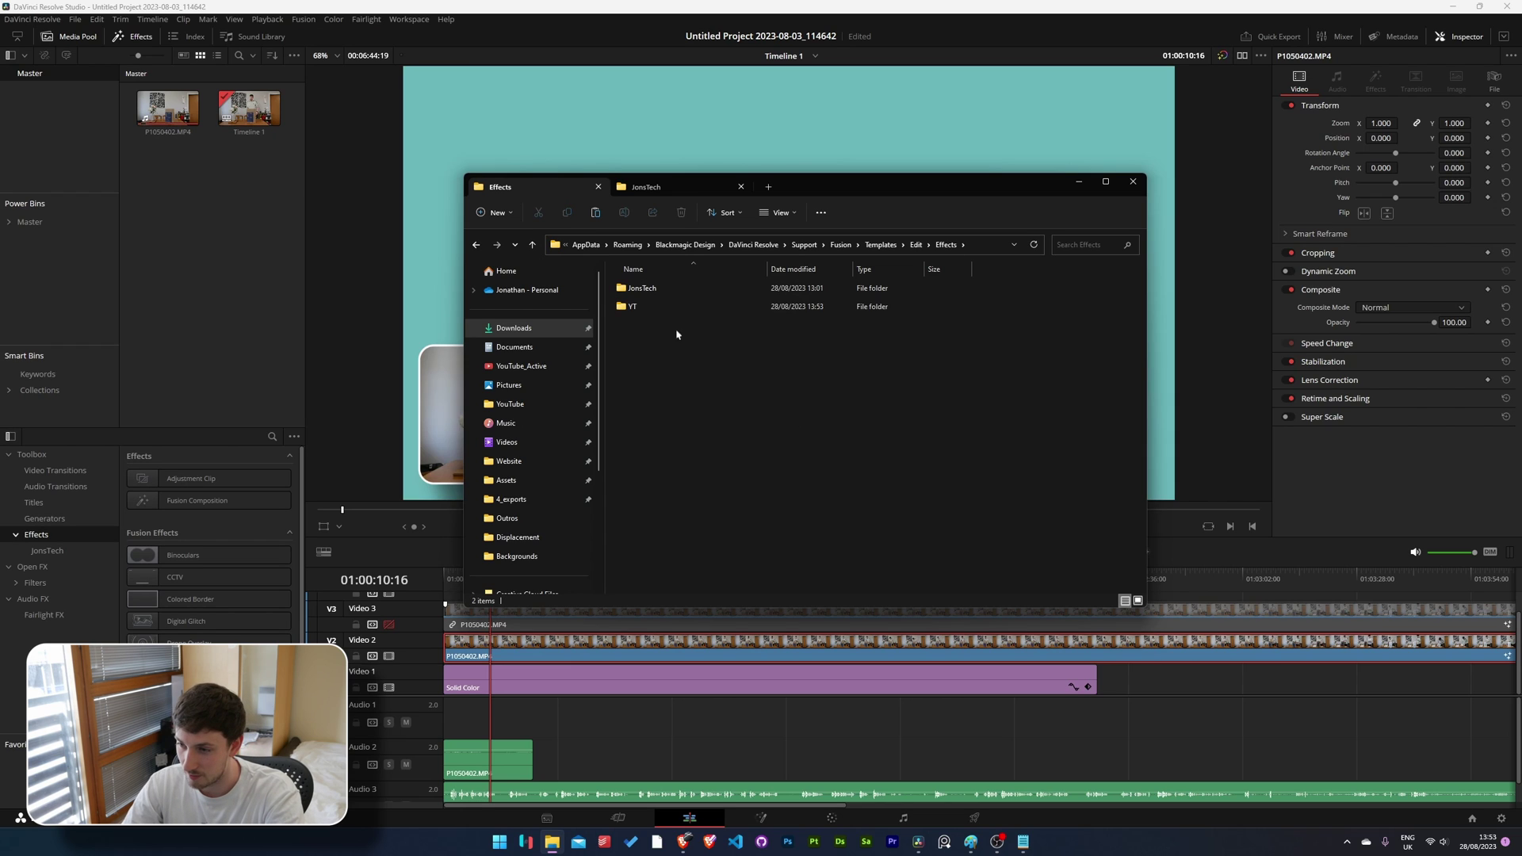
double_click(663, 307)
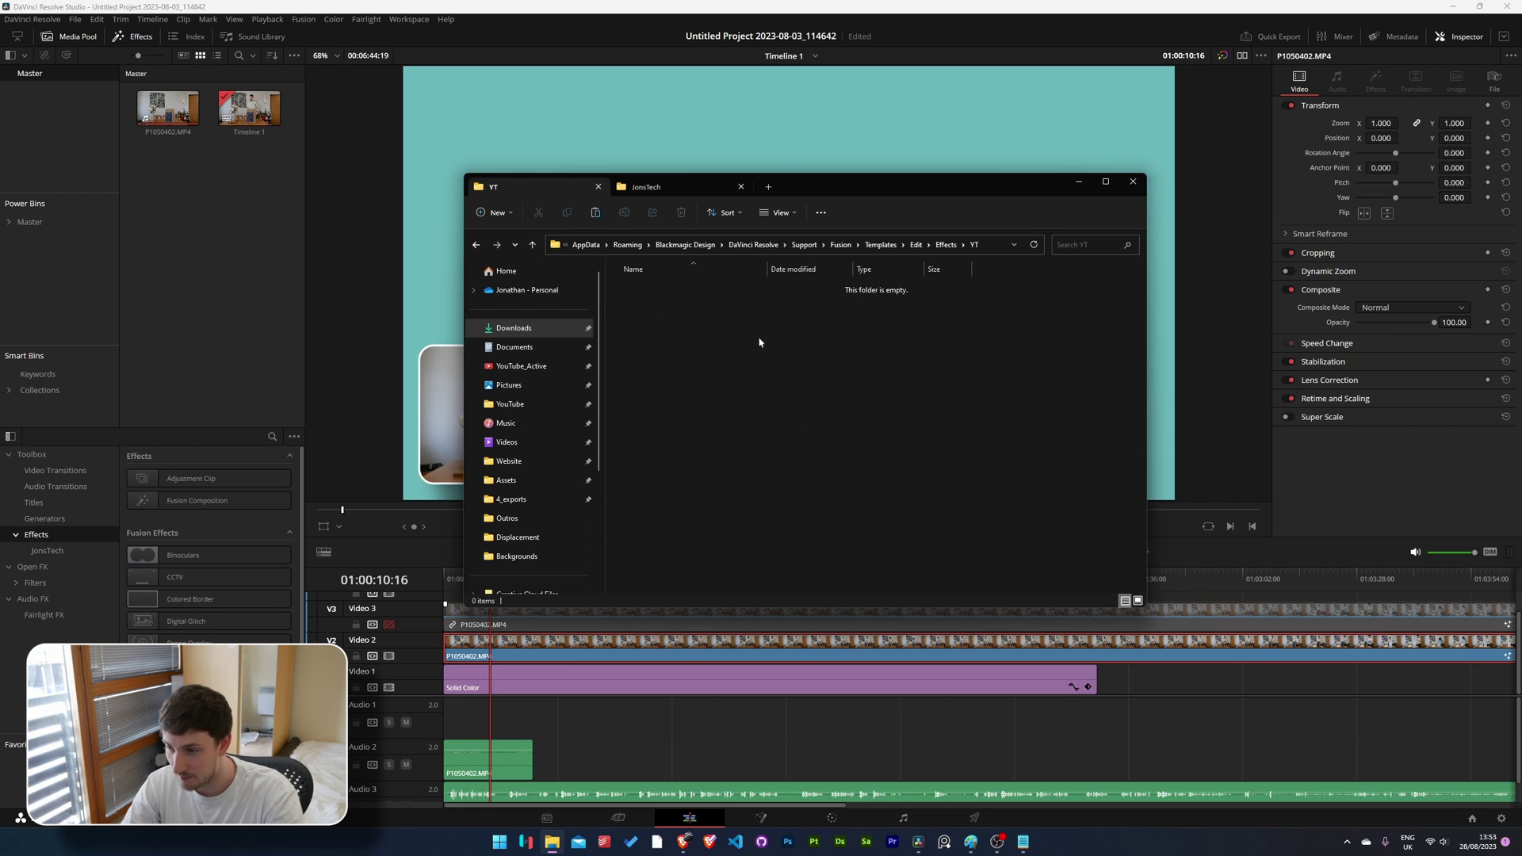
key("ctrl+v")
left_click(703, 401)
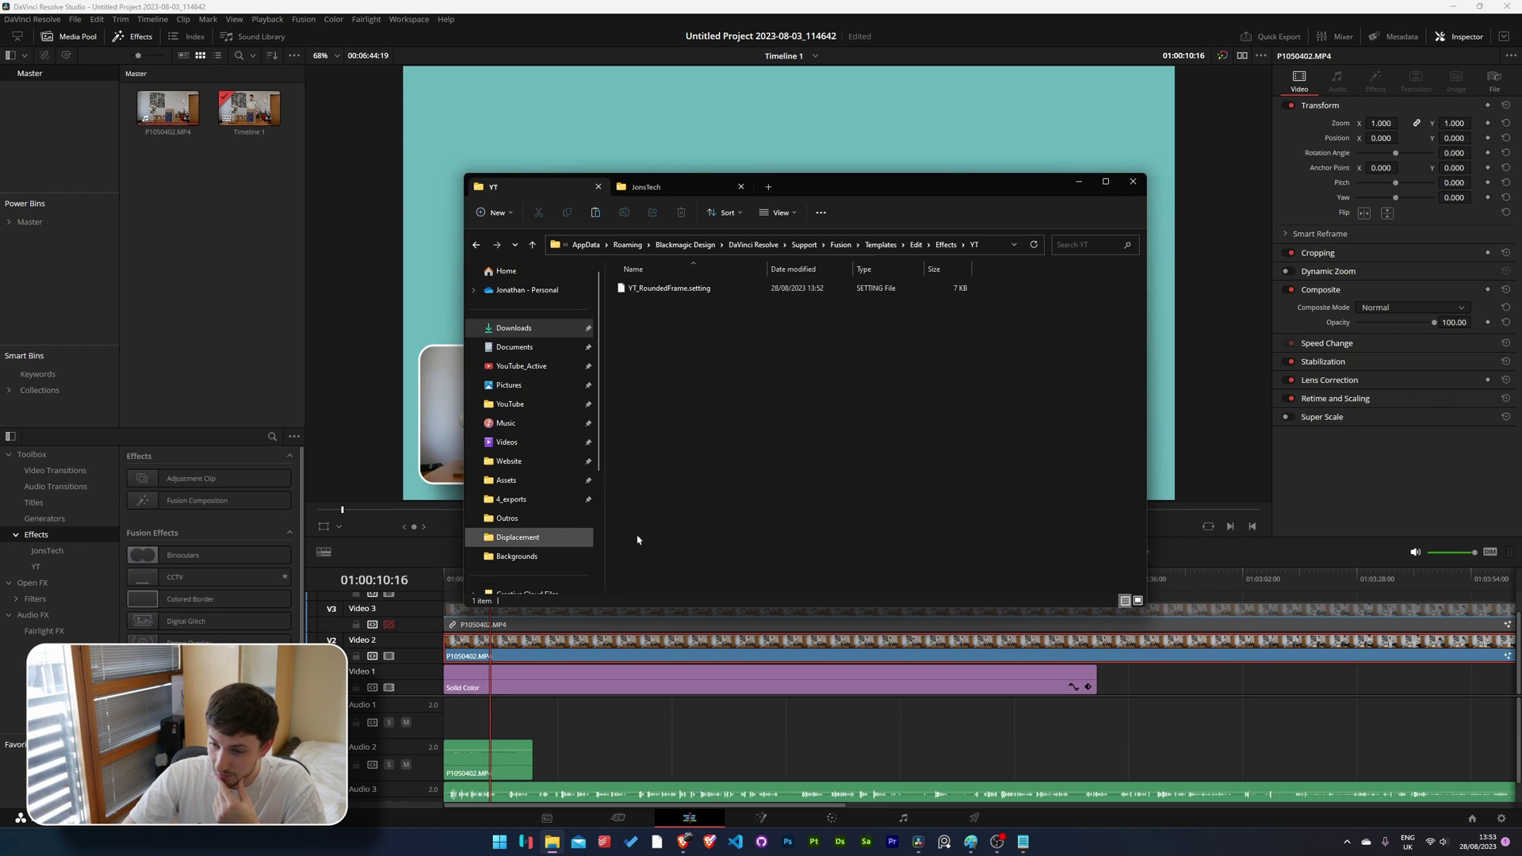
left_click(38, 568)
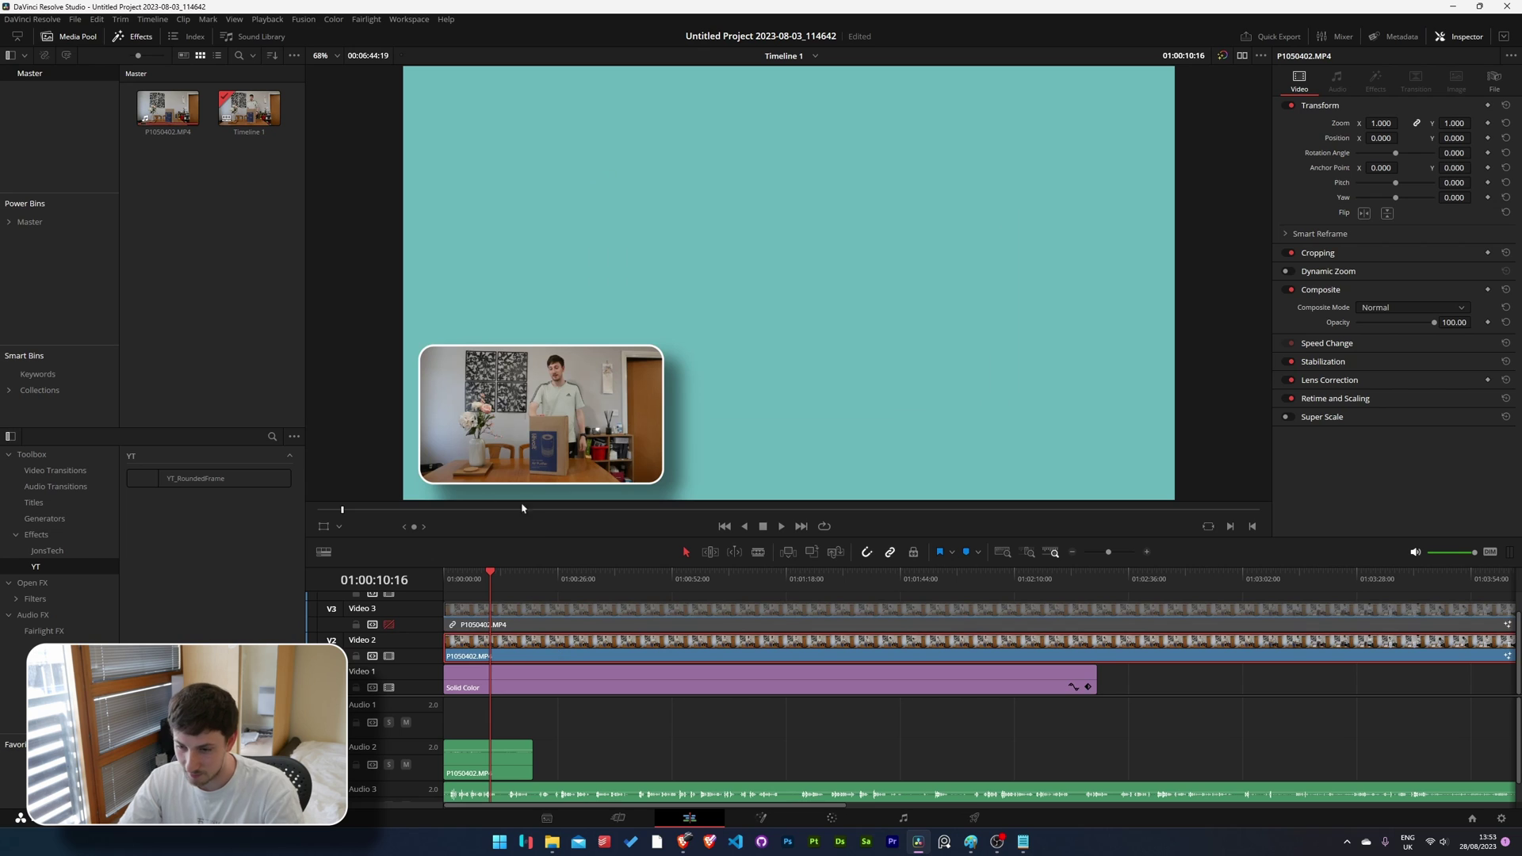
Save the project, delete the hand-built Fusion nodes, and wire MediaIn1 directly to MediaOut1.
key("ctrl+s")
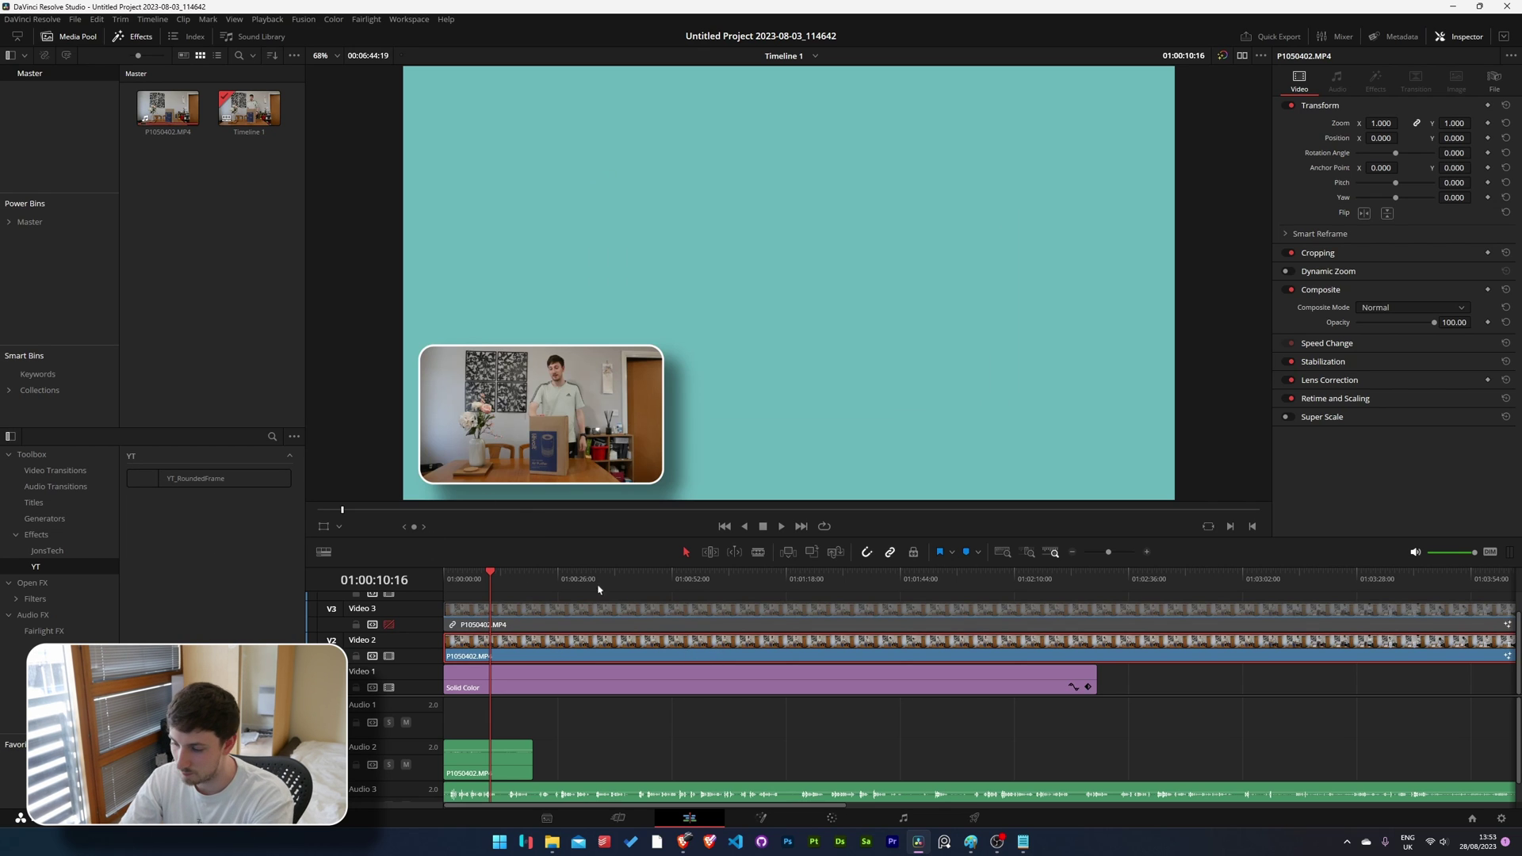
left_click(767, 821)
left_click_drag(399, 545, 925, 704)
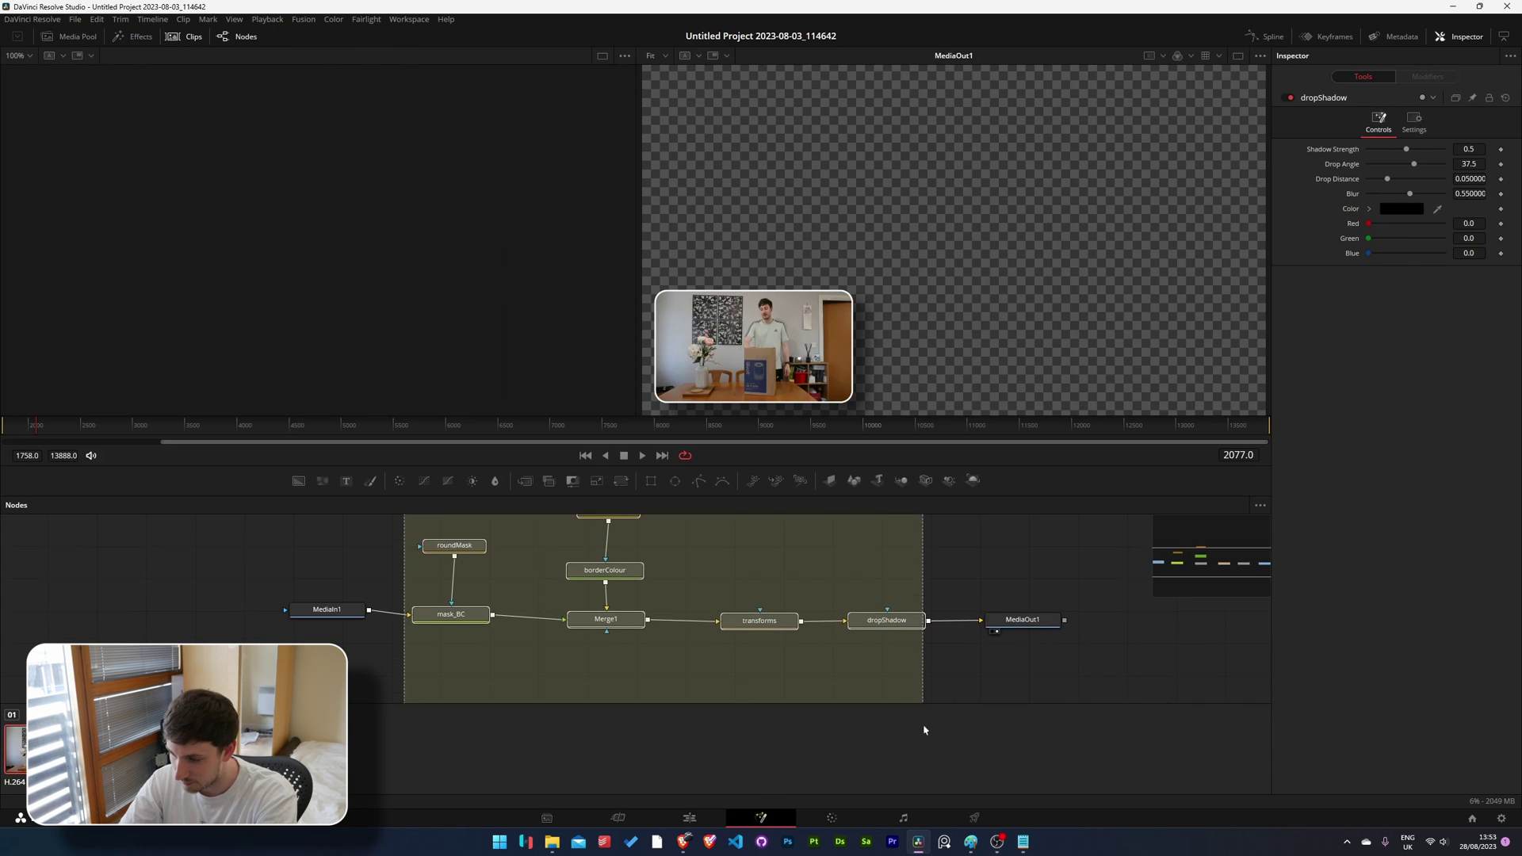
key("Delete")
left_click_drag(369, 605, 708, 586)
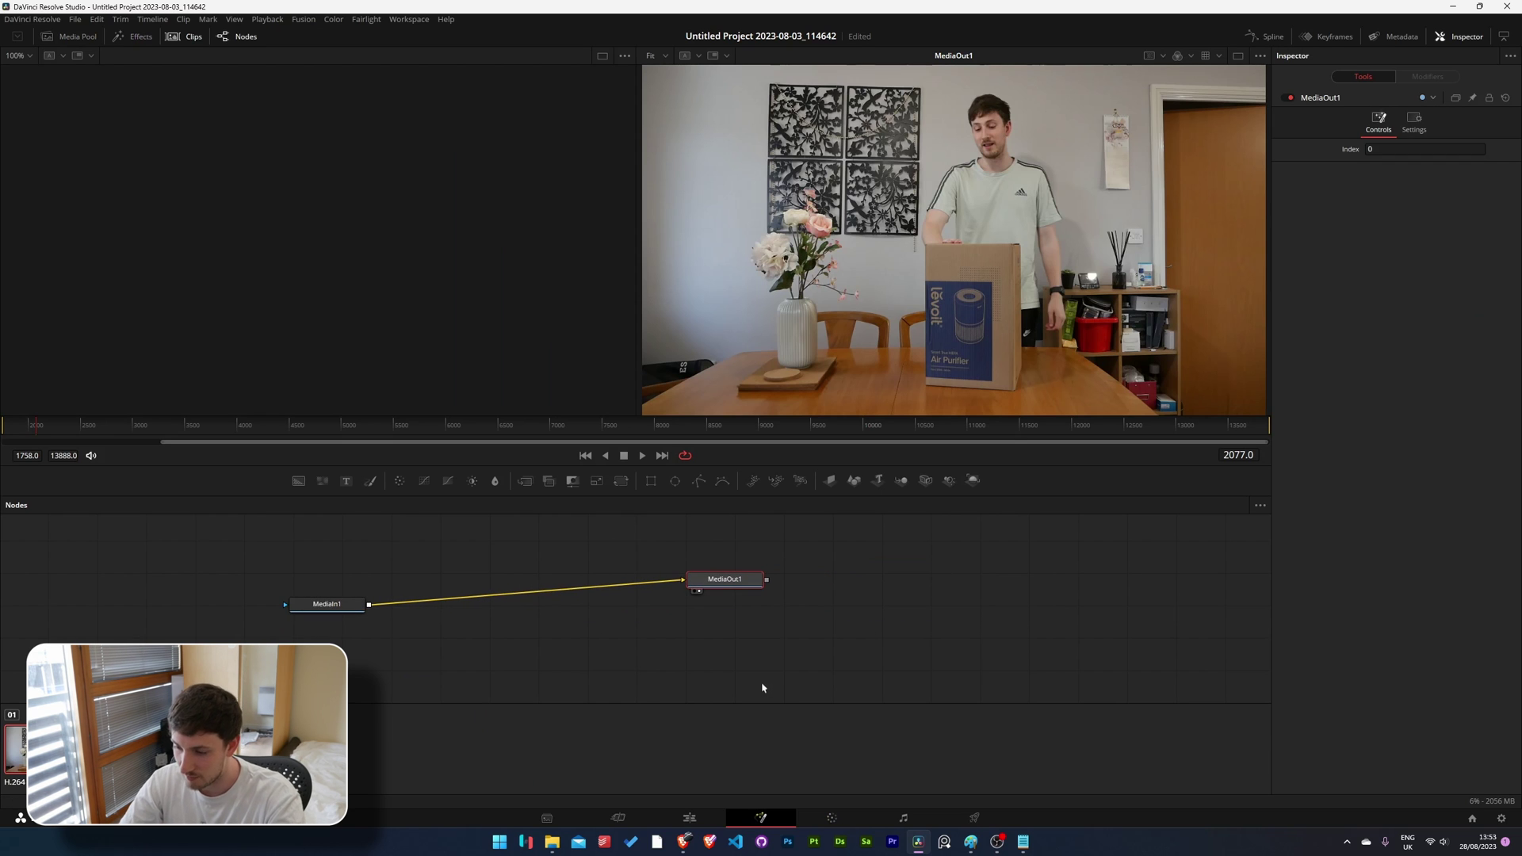
Apply YT_RoundedFrame to the Video 2 clip on the Edit page and show its settings.
left_click(689, 818)
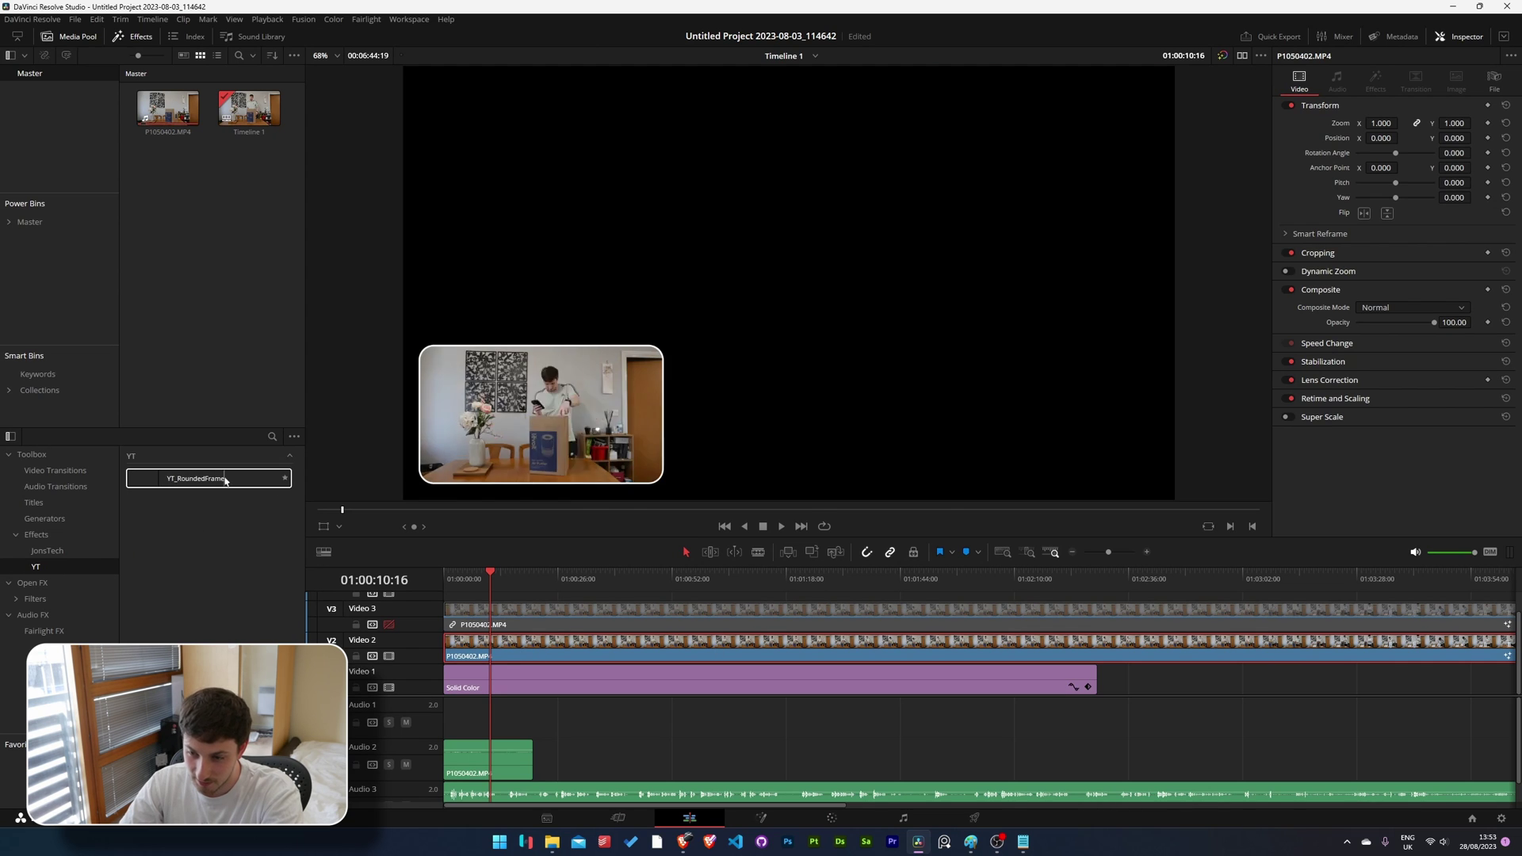
left_click_drag(211, 479, 585, 650)
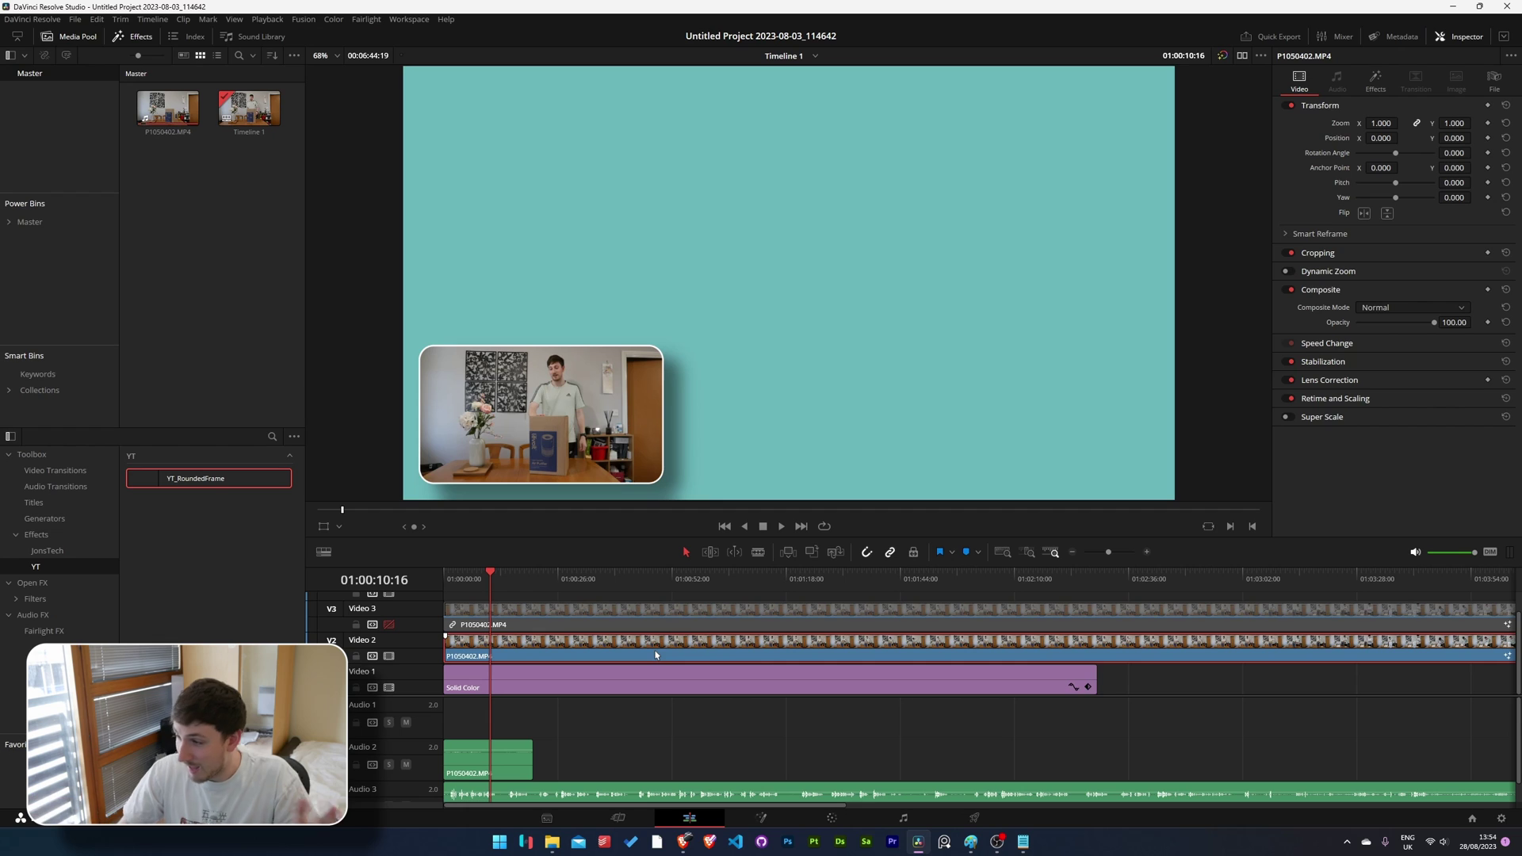
left_click(1374, 82)
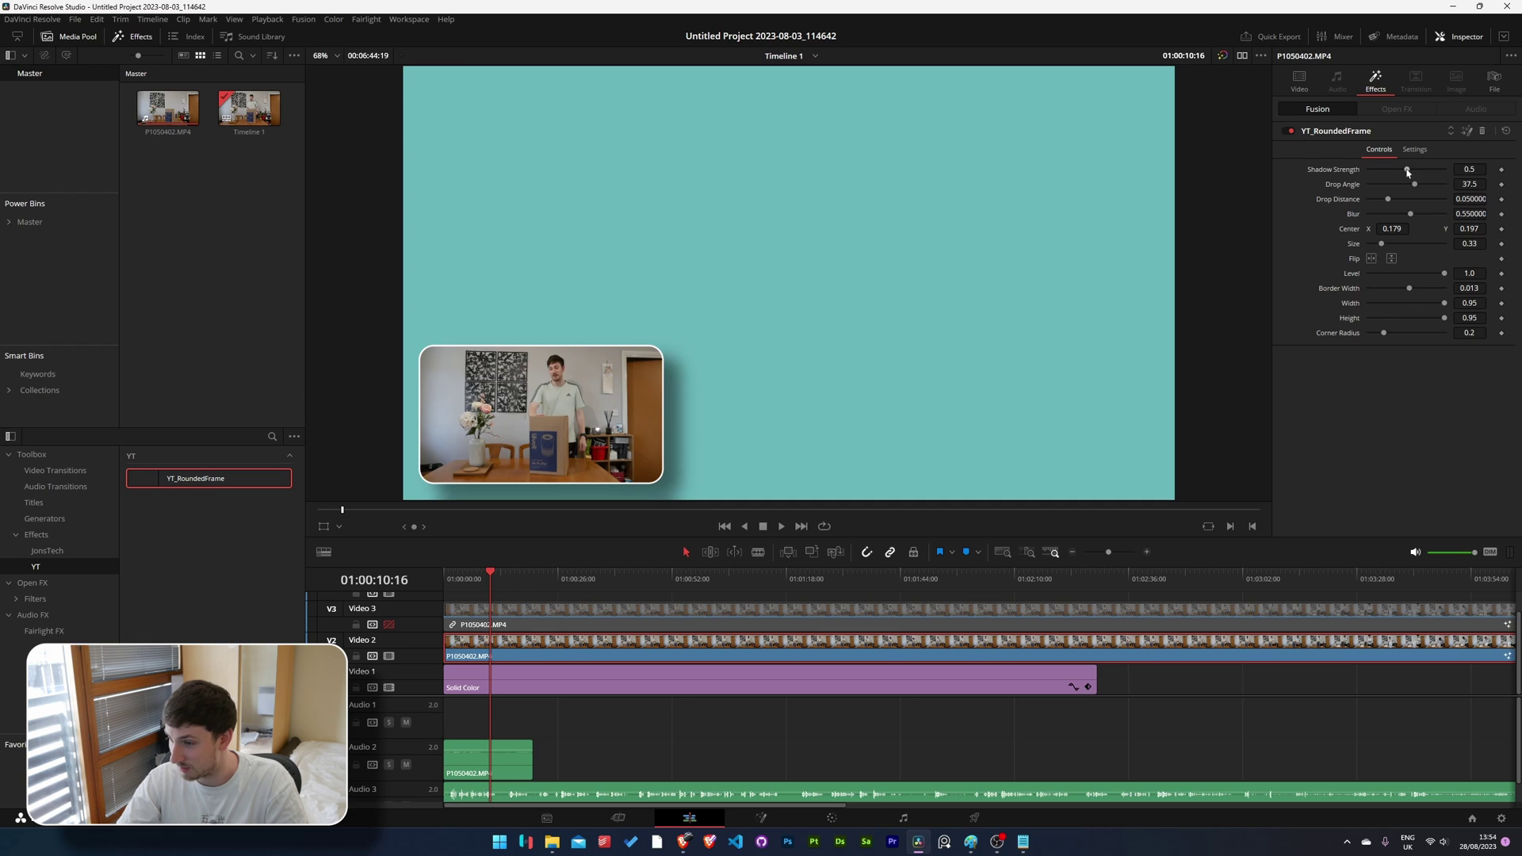
Adjust the YT_RoundedFrame sliders to Shadow Strength 0.52, Border Width 0.022, Width 0.8378, Corner Radius 0.157.
left_click_drag(1407, 171, 1402, 177)
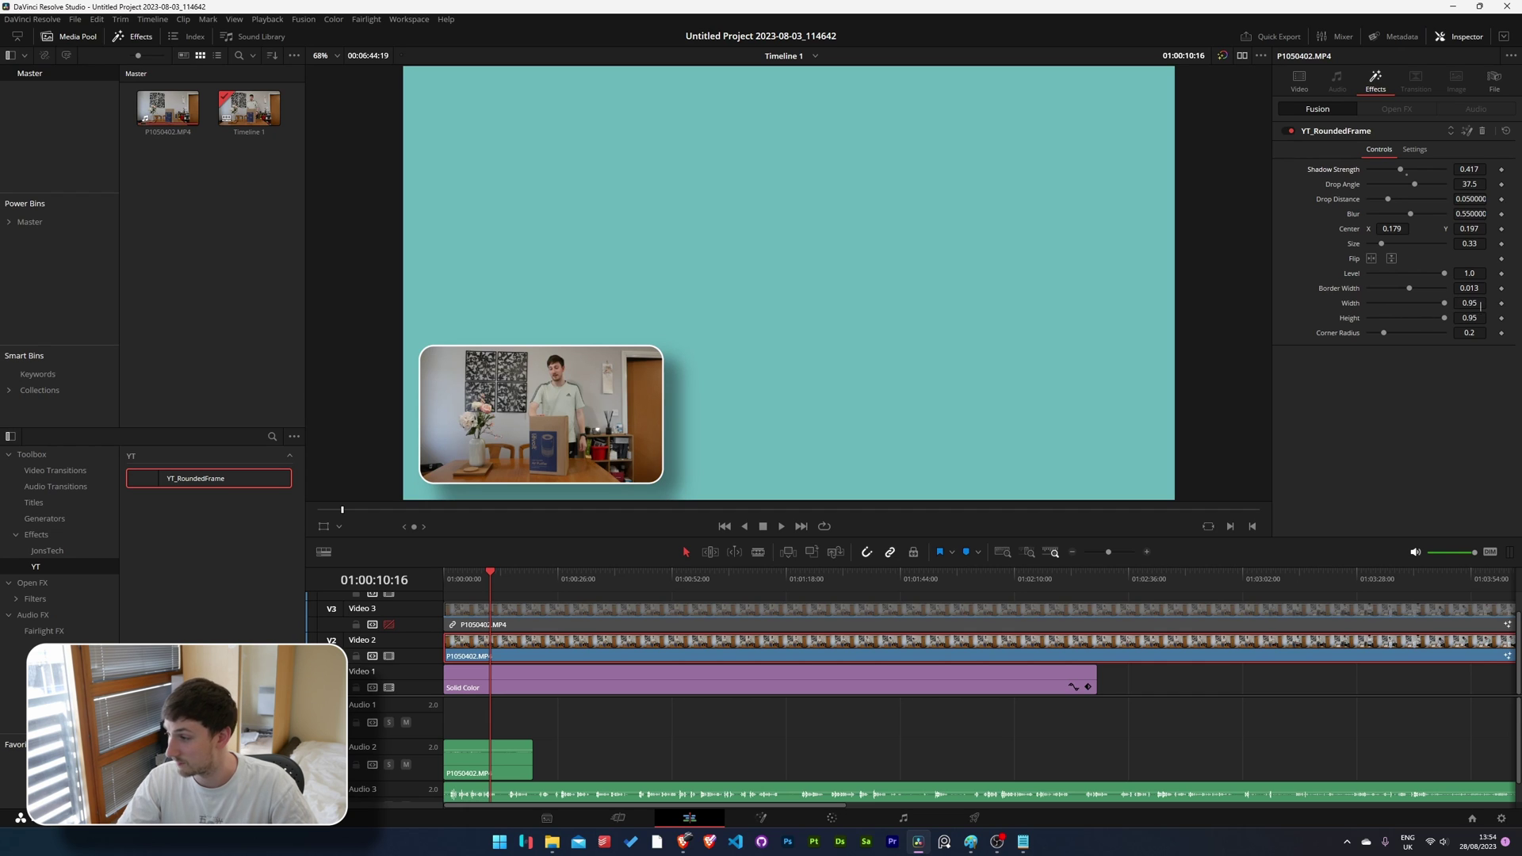
left_click_drag(1448, 306, 1403, 334)
double_click(1372, 306)
left_click_drag(1443, 272, 1414, 295)
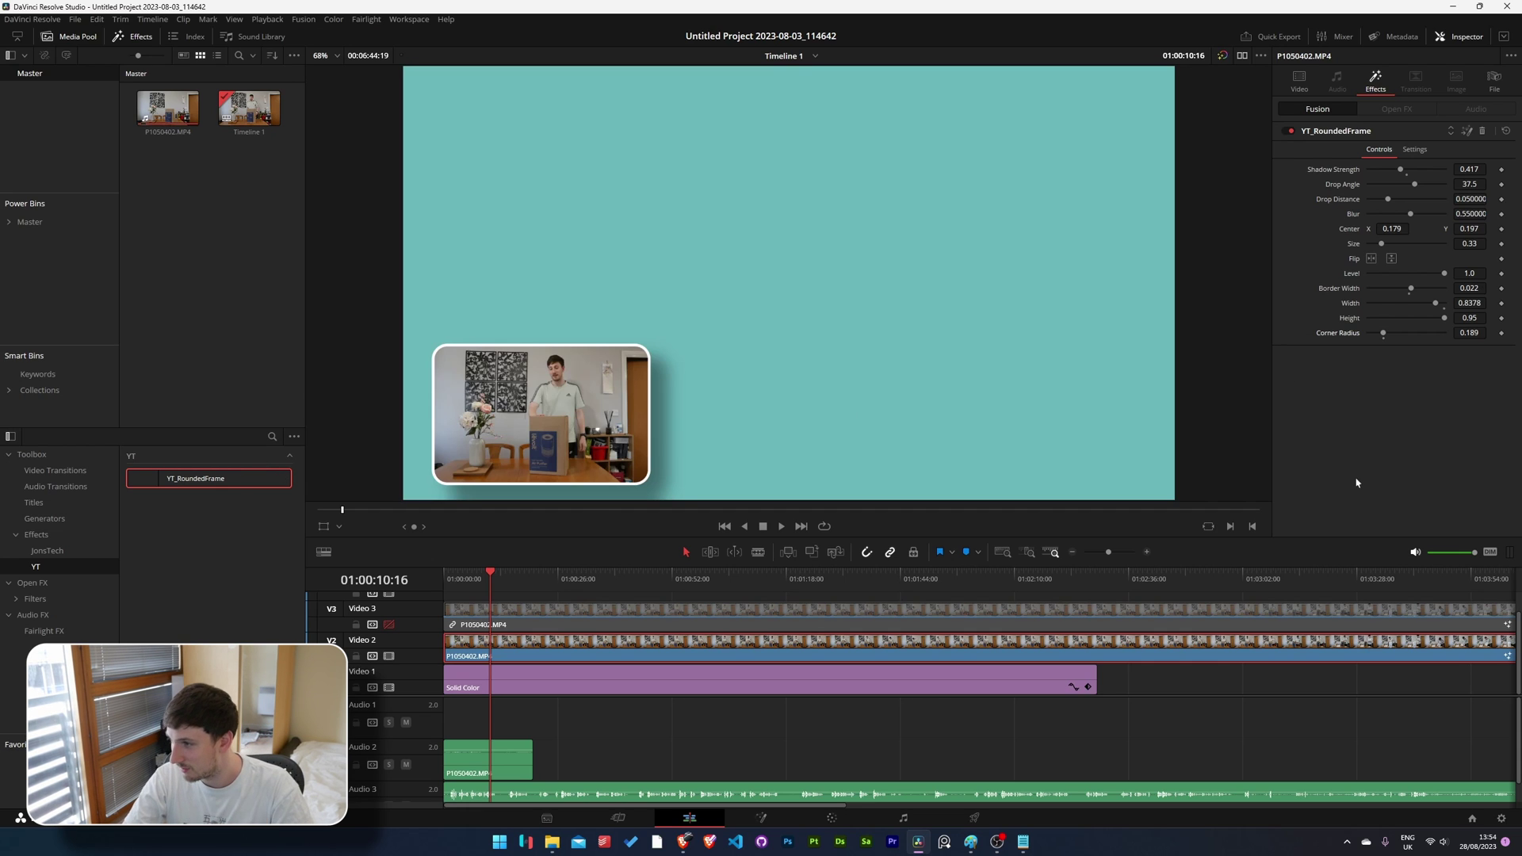
left_click_drag(1401, 170, 1412, 183)
left_click_drag(1384, 334, 1385, 336)
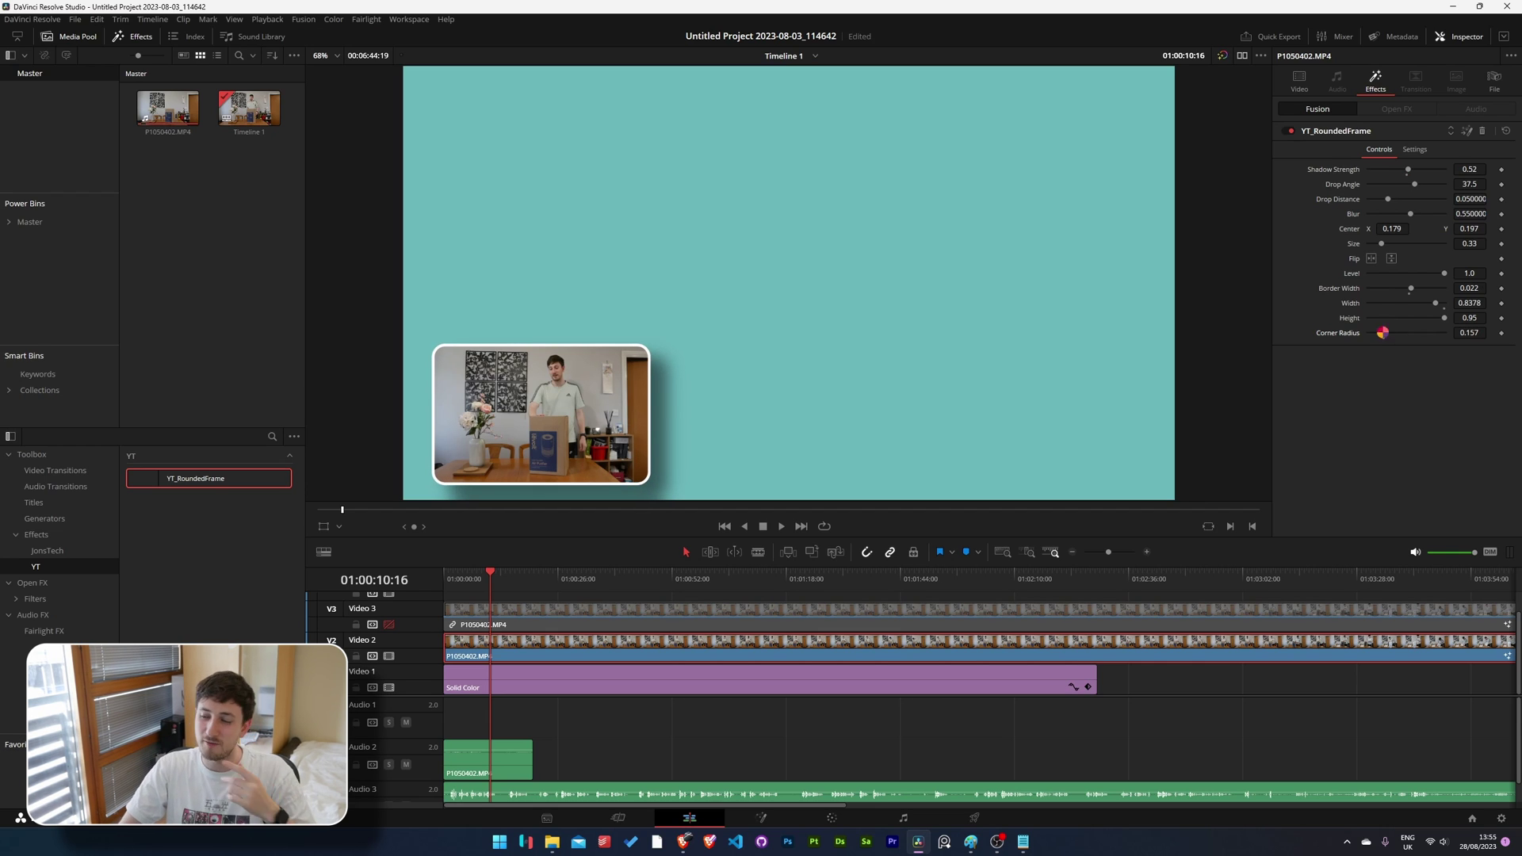